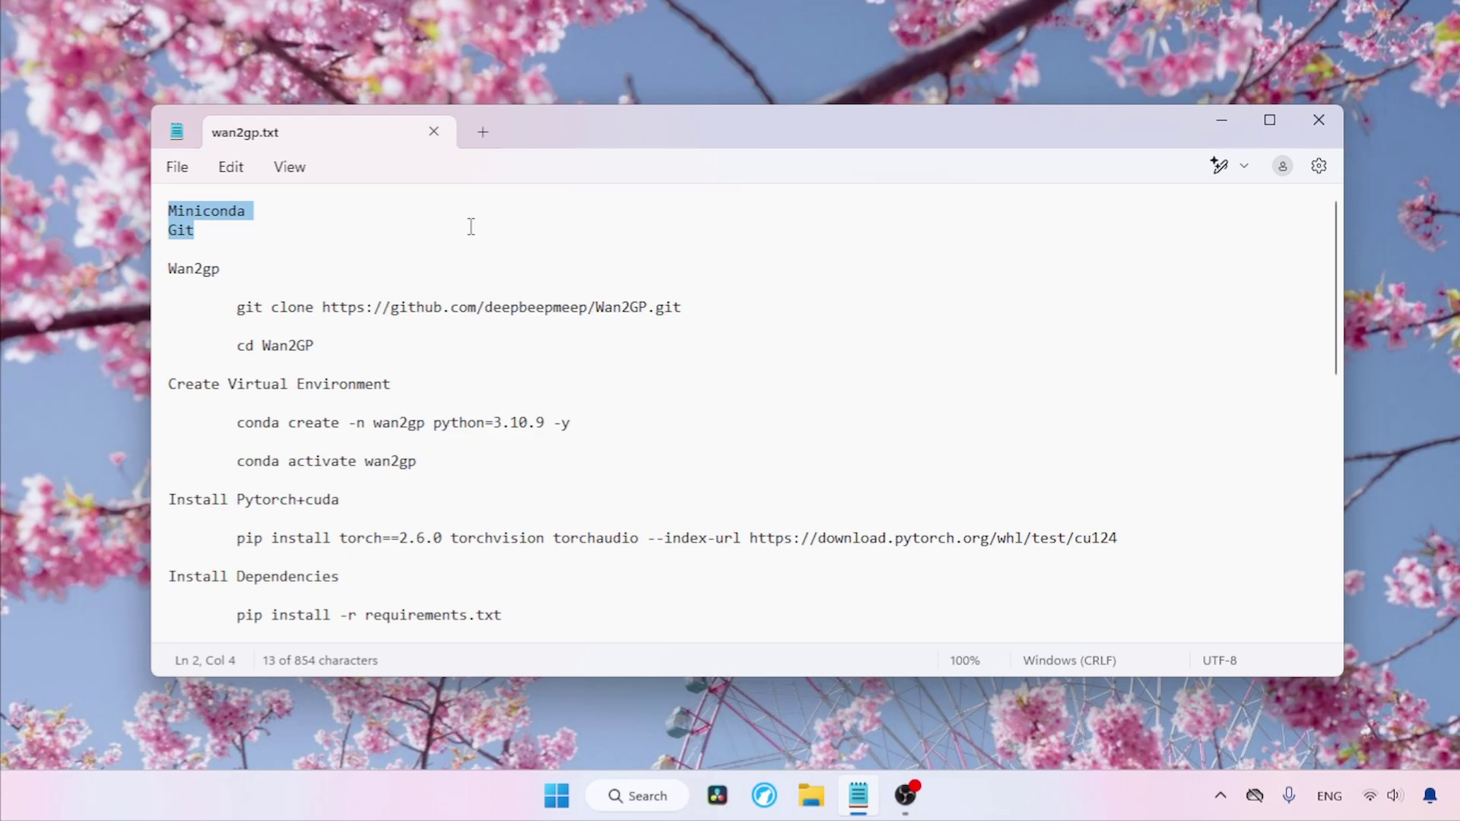
Step: Launch Anaconda Prompt from the Start menu search
key("super")
type("ana")
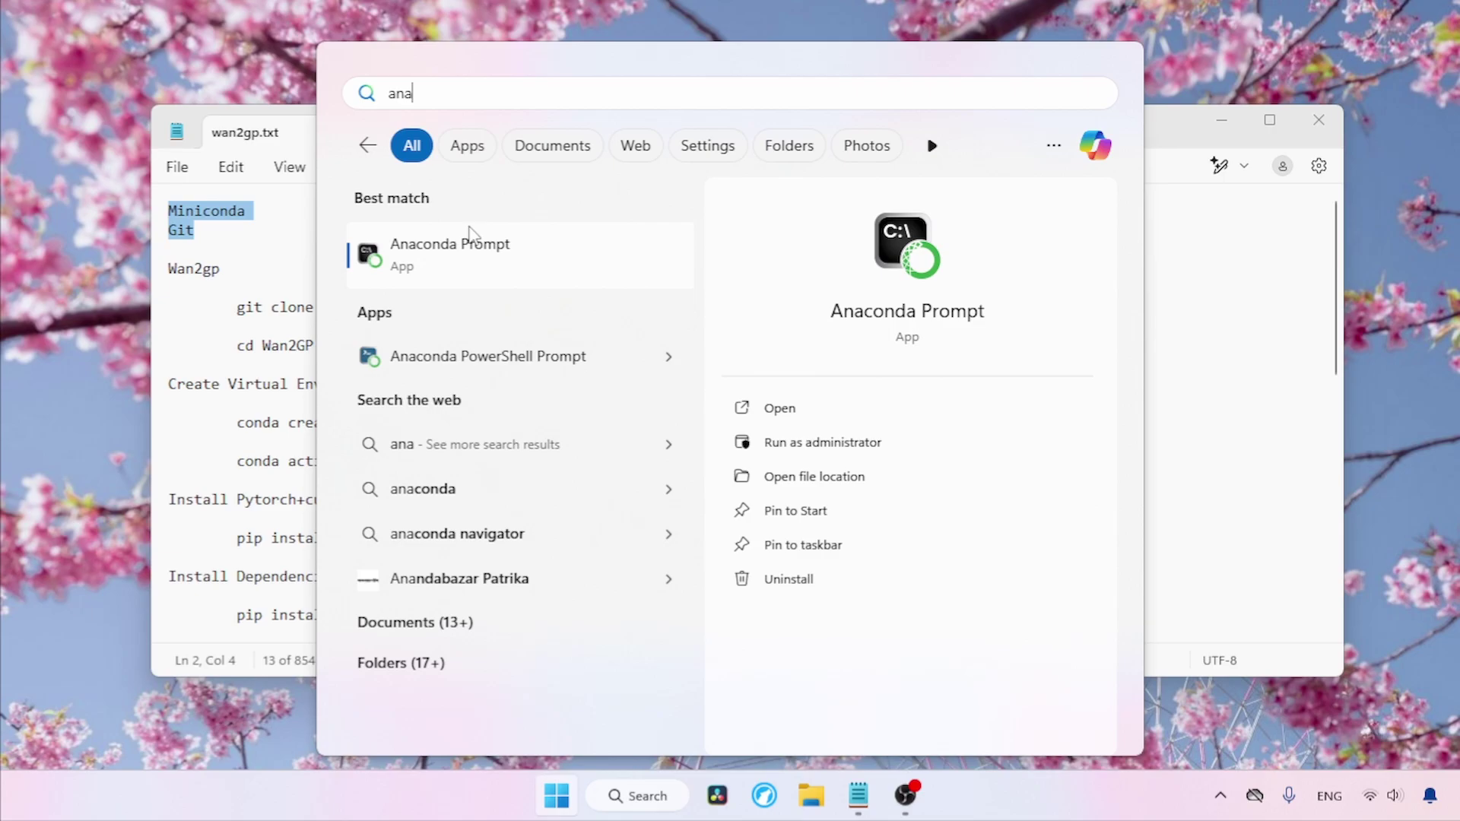
left_click(485, 244)
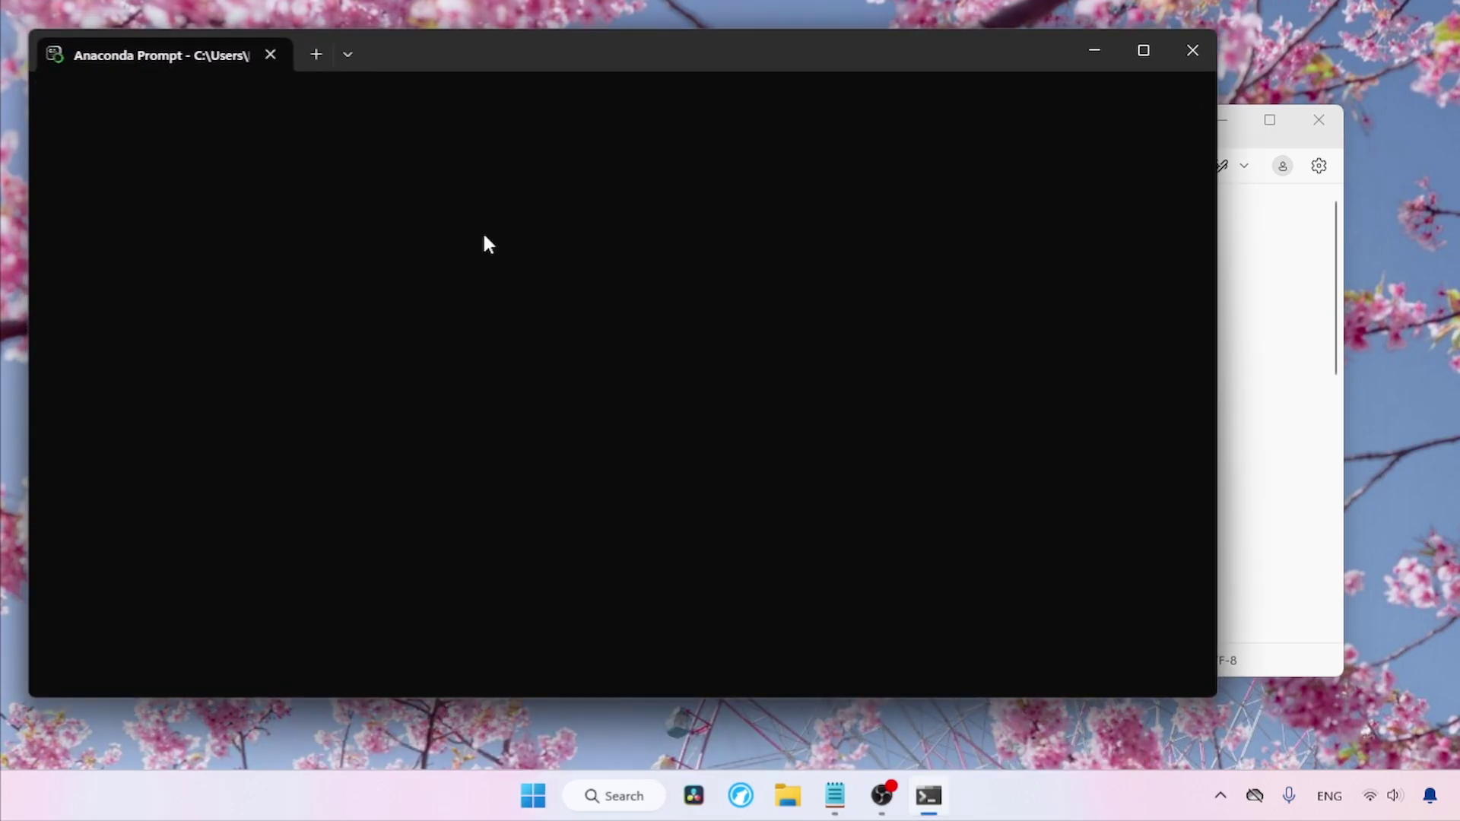
Step: Clone the Wan2GP repository using the git clone command copied from wan2gp.txt
left_click(1340, 221)
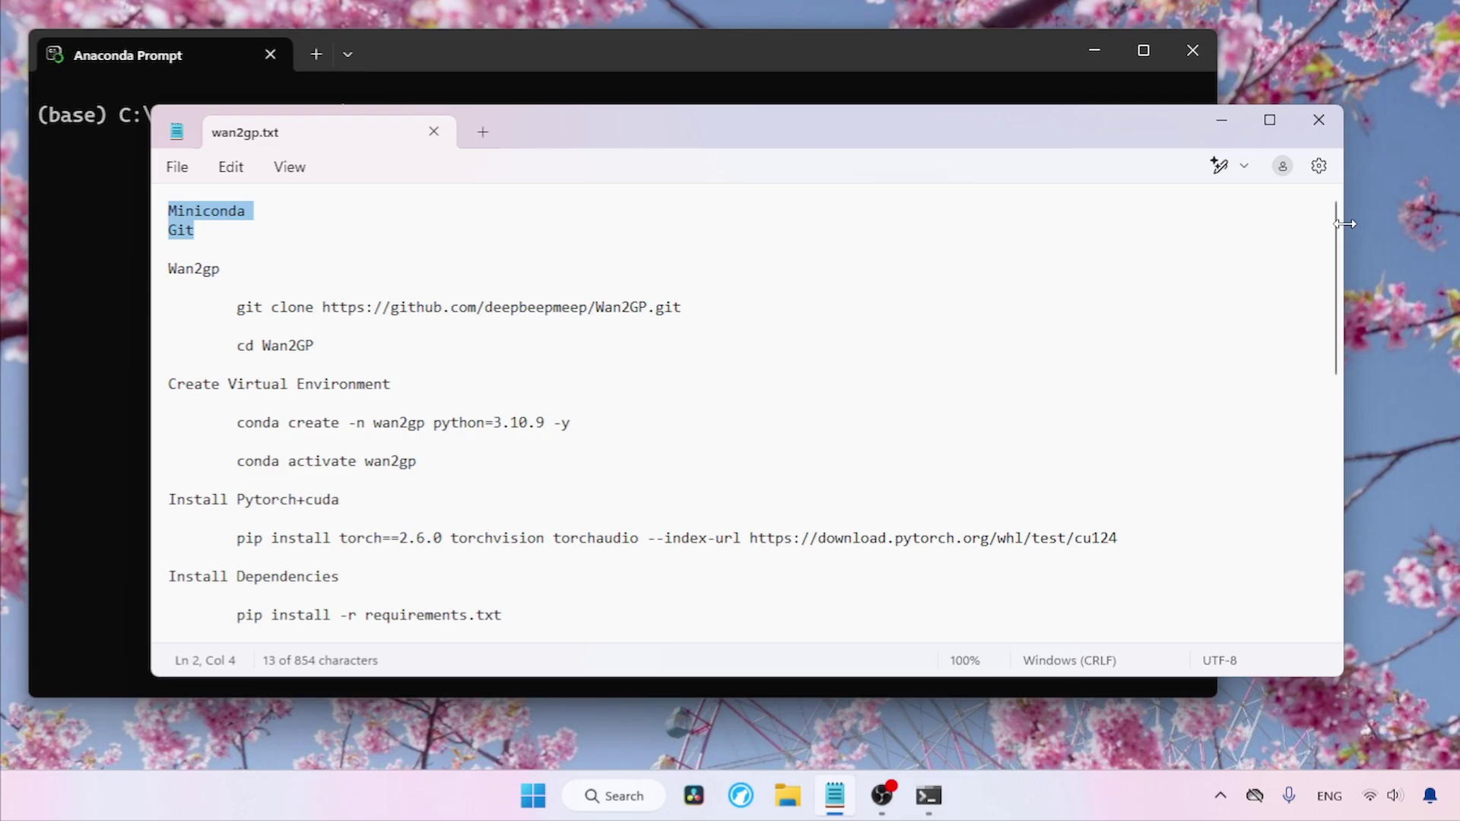
left_click(239, 307)
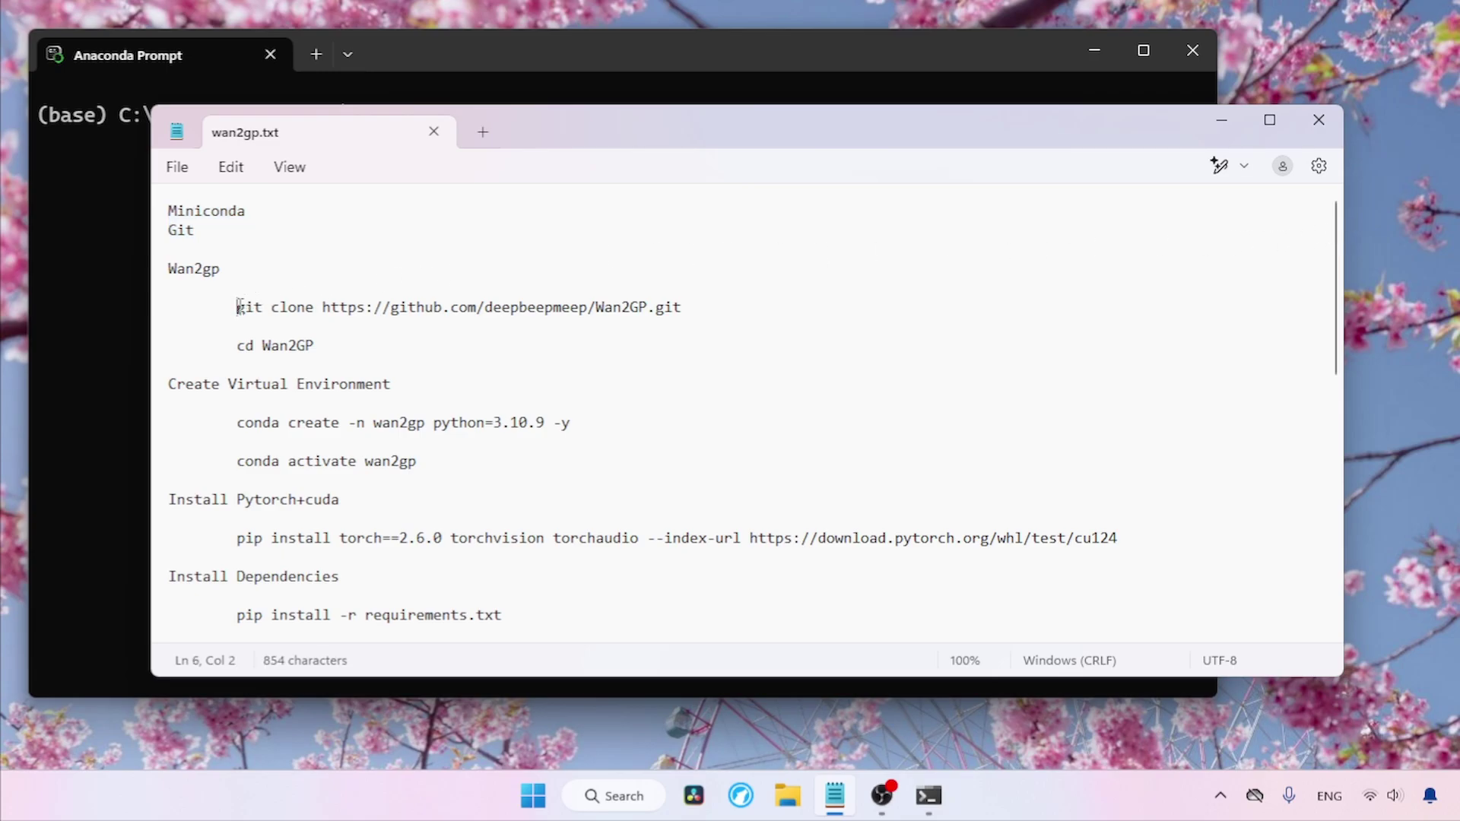
key("shift+Left")
key("shift+Down")
key("ctrl+c")
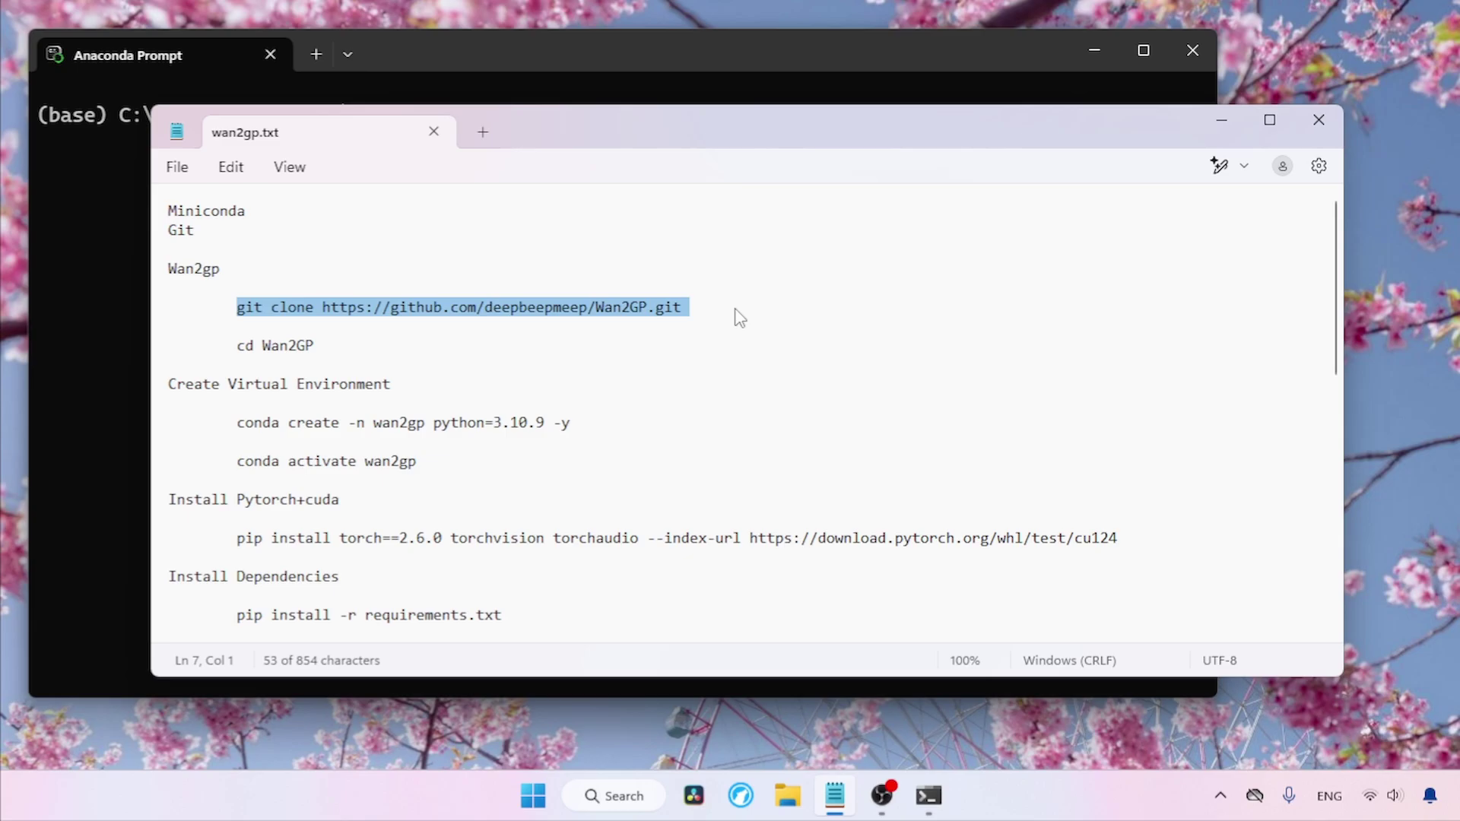
left_click(734, 70)
key("ctrl+v")
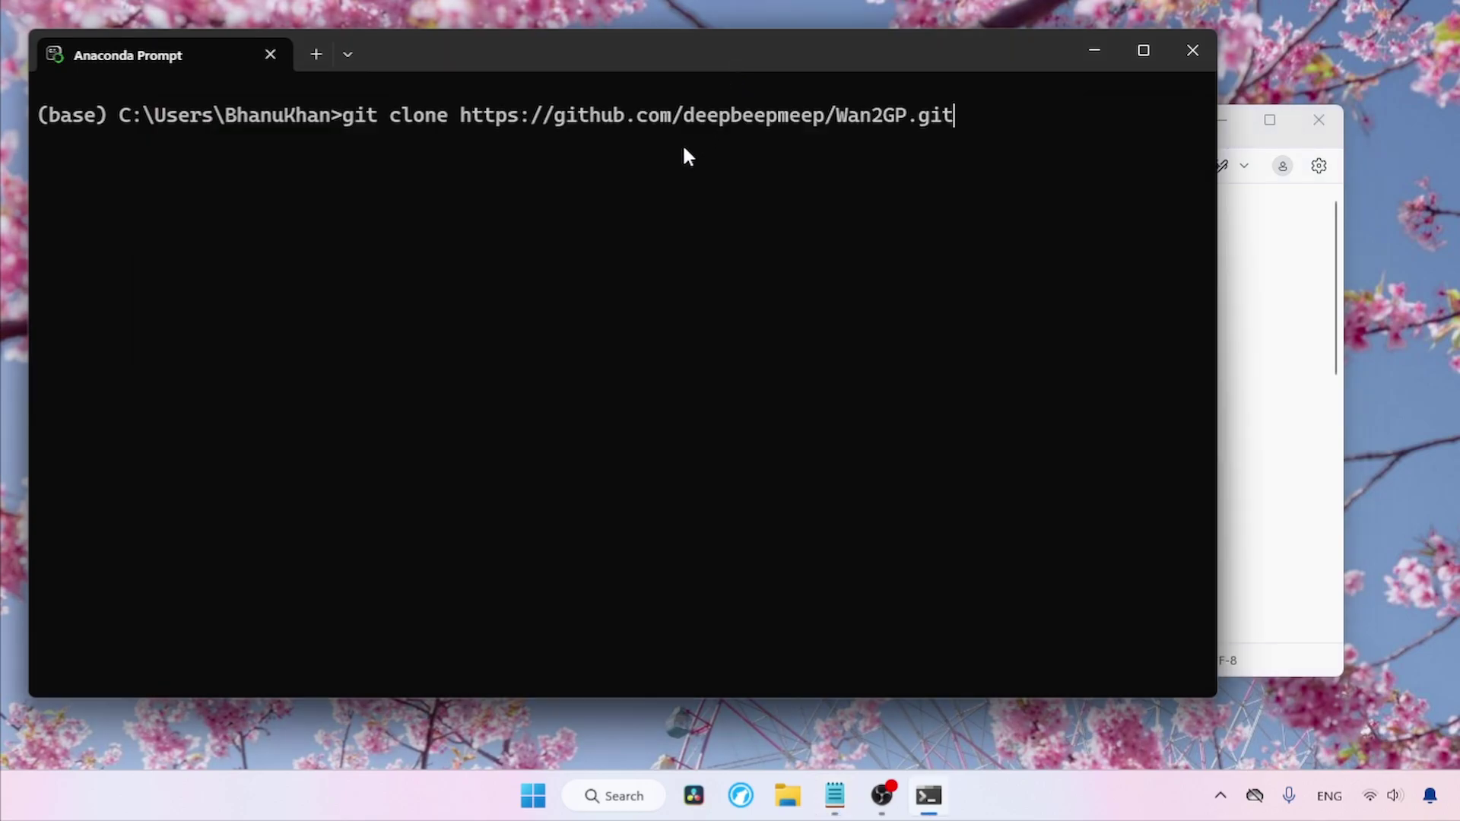
key("Return")
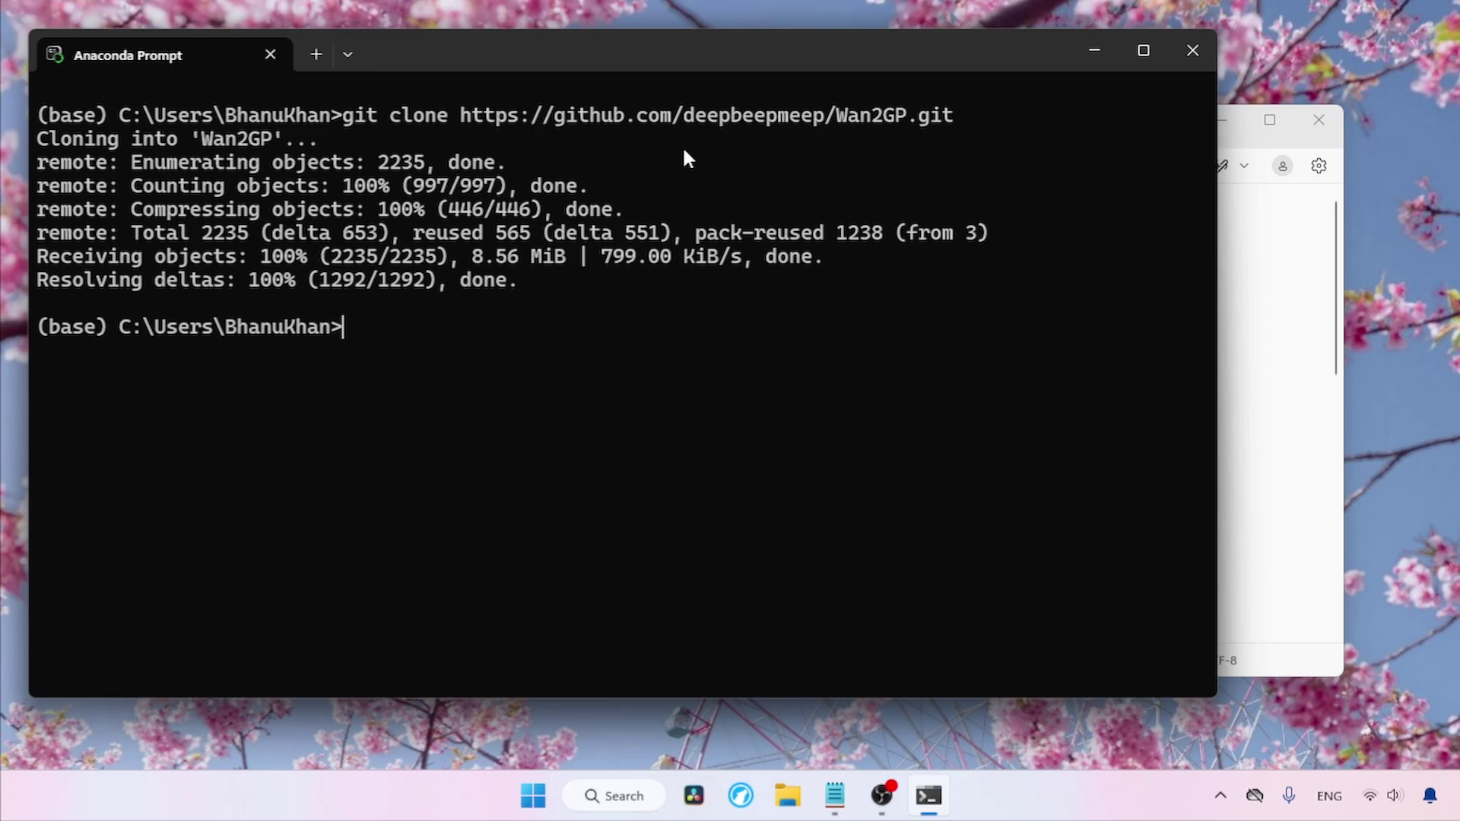
Step: Change into the wan2gp folder and clear the terminal with cls
type("cd wan2gp")
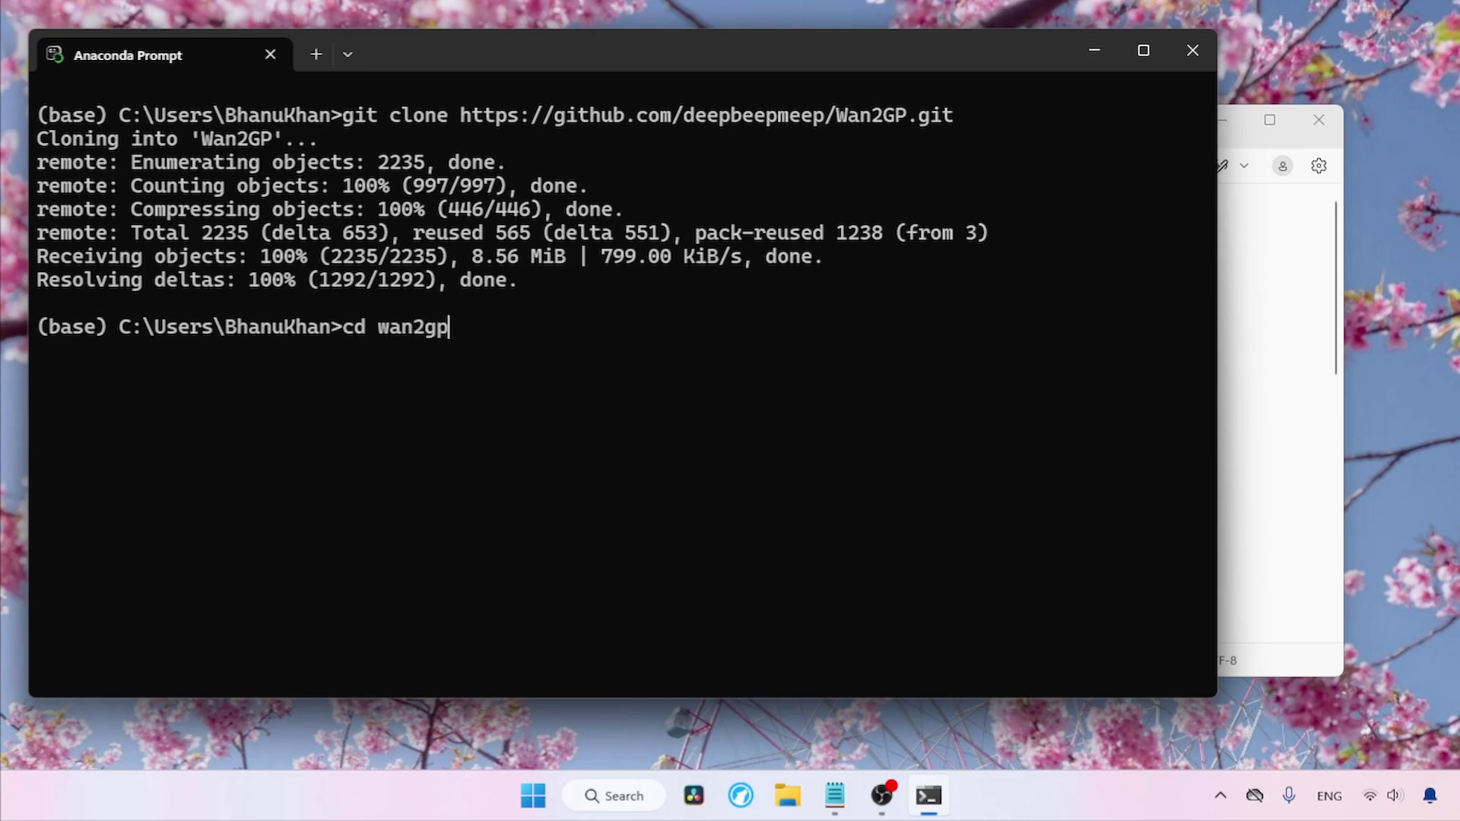
key("Return")
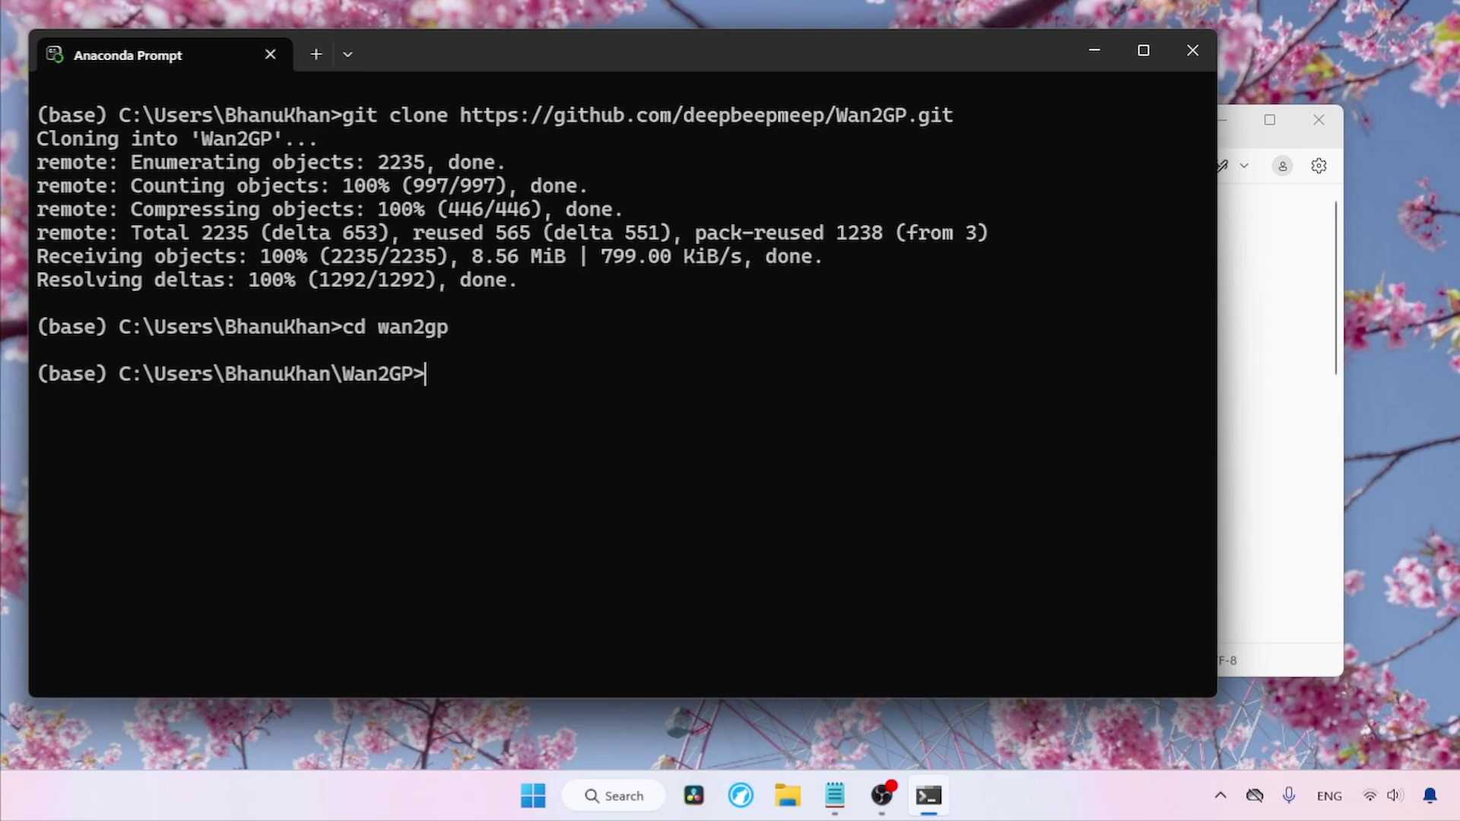
type("cls")
key("Return")
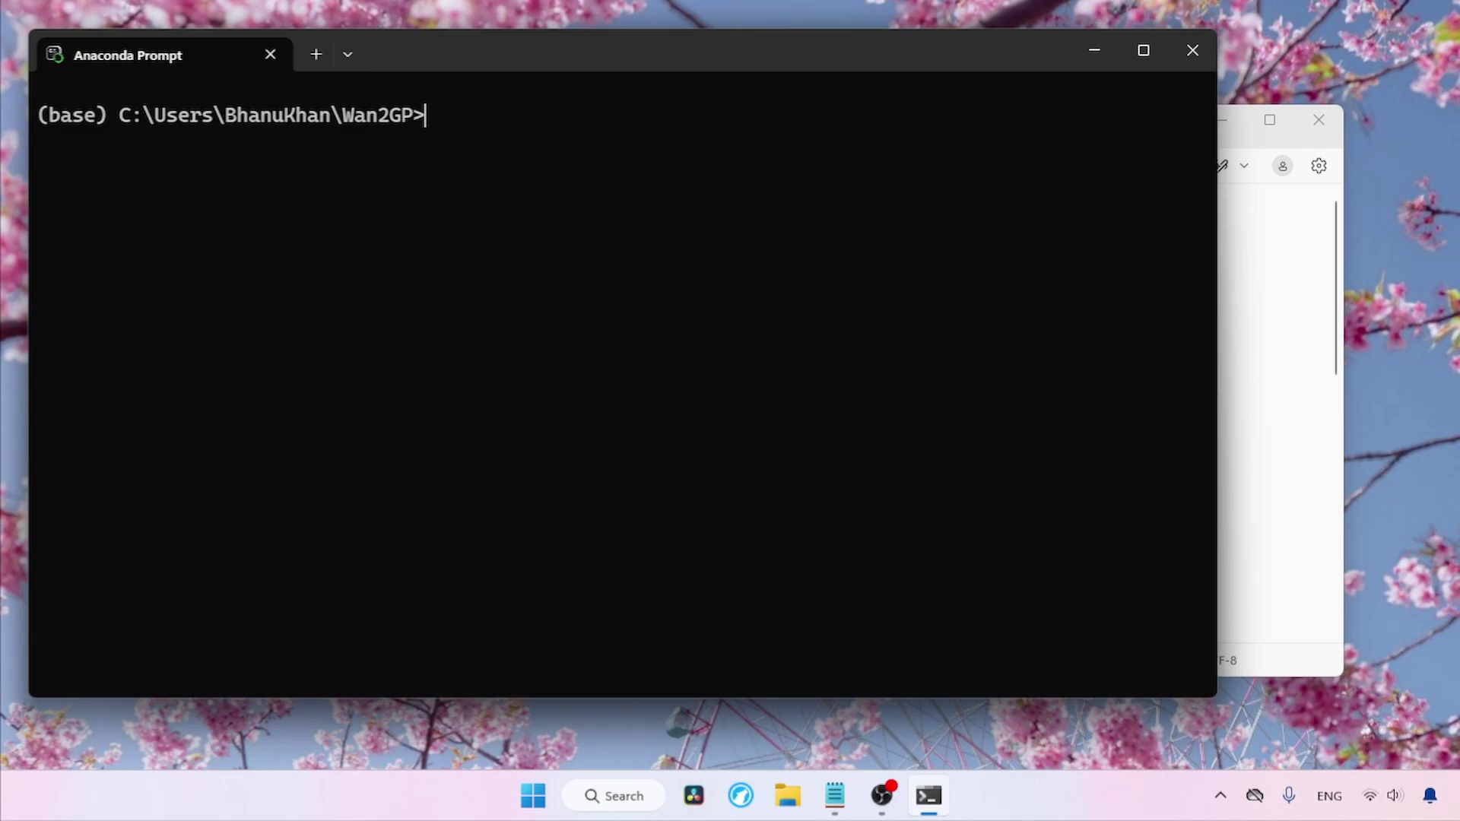
Step: Create the wan2gp conda environment with Python 3.10.9, then clear the screen
left_click(1344, 260)
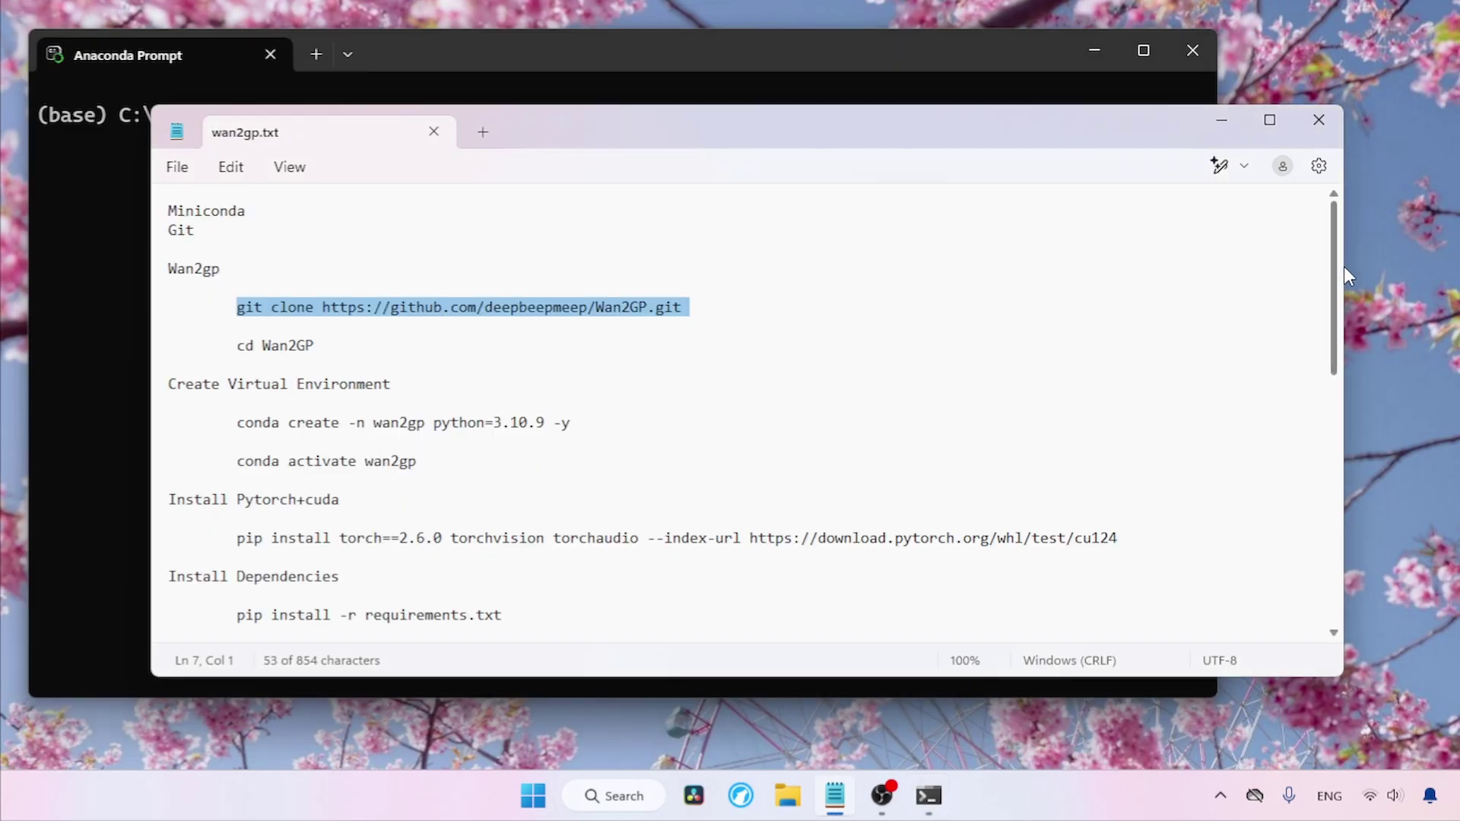
scroll(1338, 251, "down", 2)
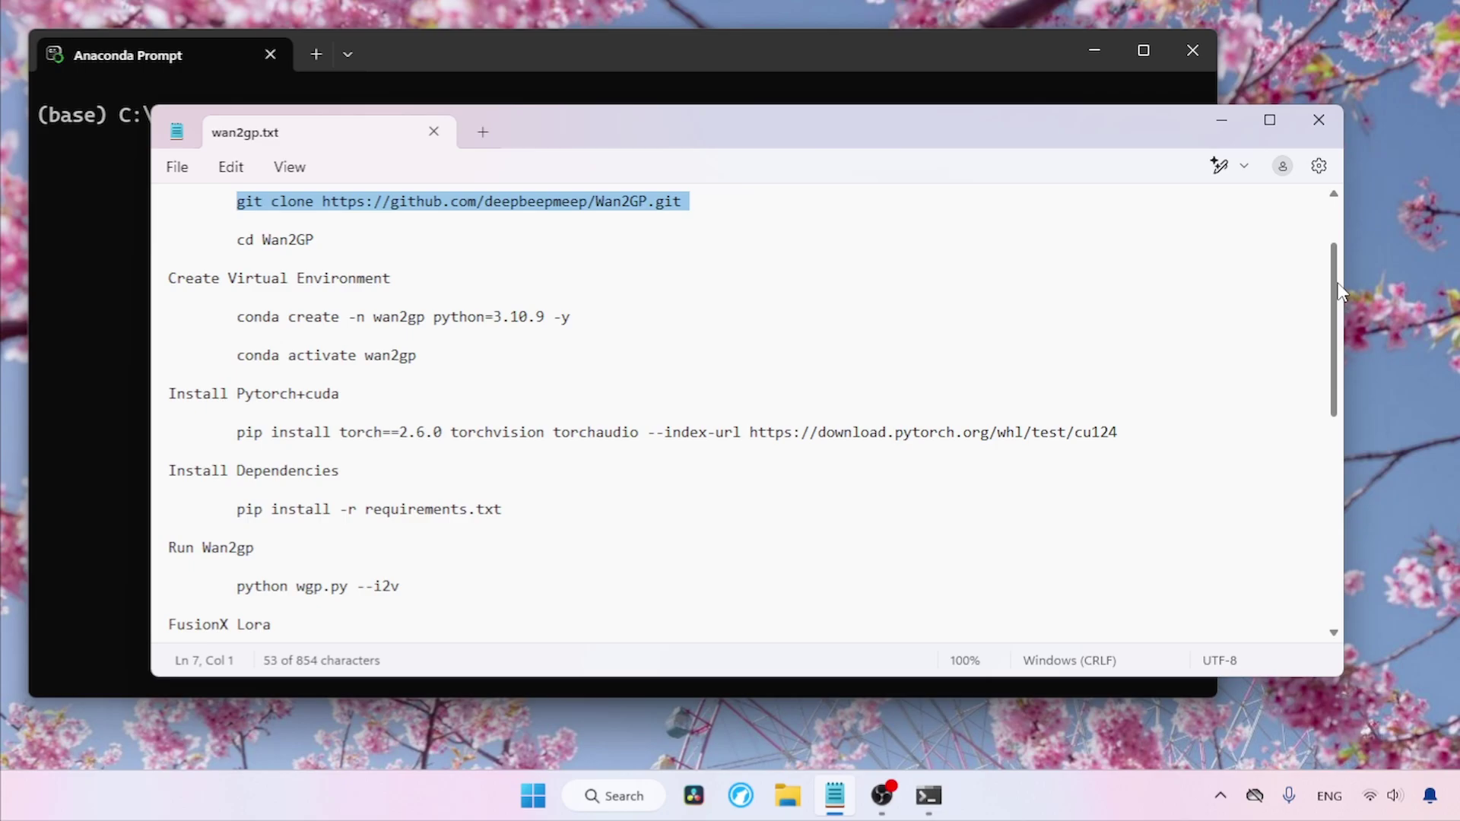
left_click(236, 316)
mouse_move(237, 316)
left_mouse_down()
mouse_move(629, 329)
mouse_move(220, 316)
left_mouse_up()
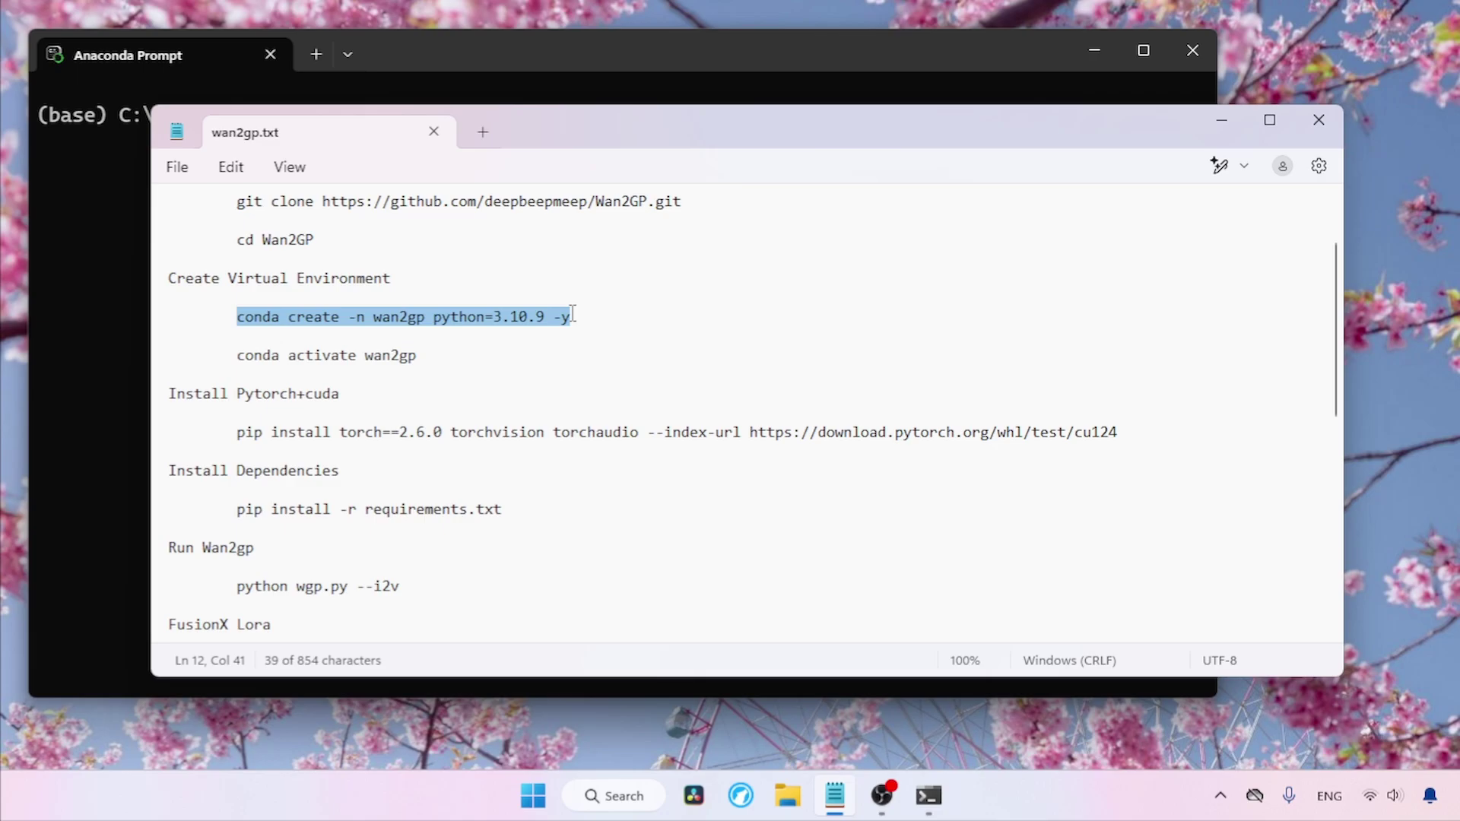
key("ctrl+c")
left_click(94, 318)
key("ctrl+v")
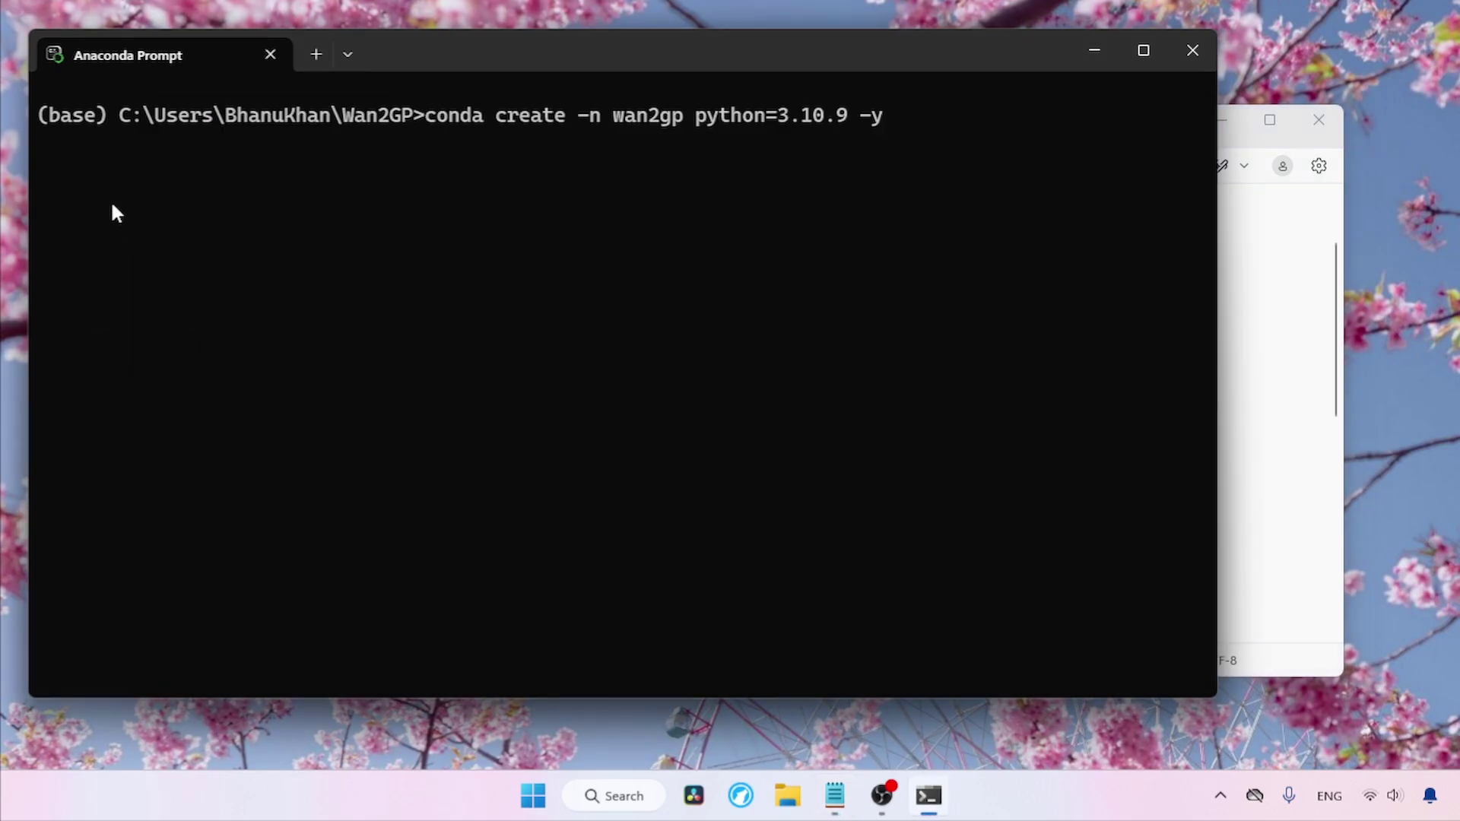
key("Return")
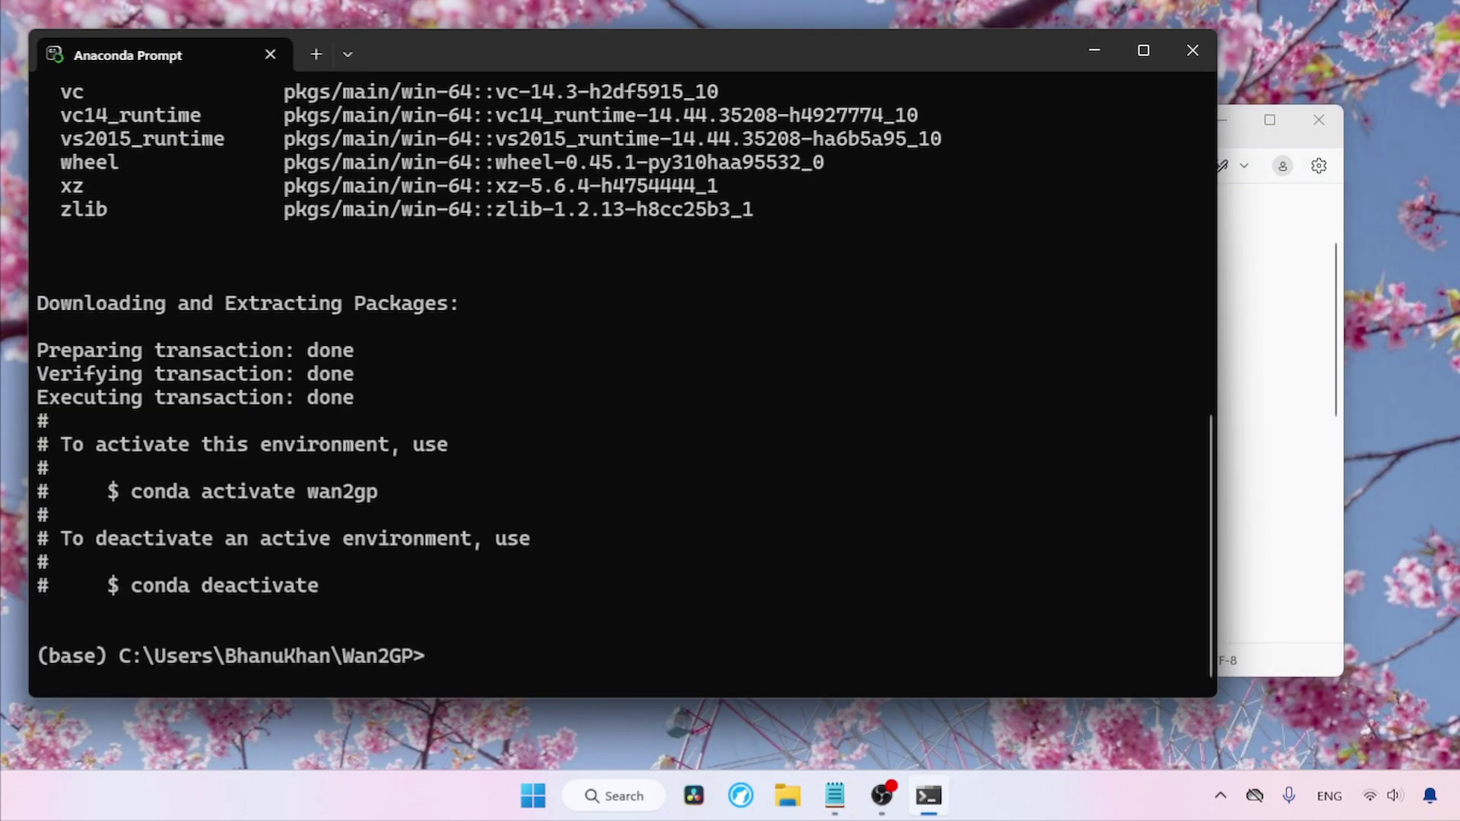
type("cls")
key("Return")
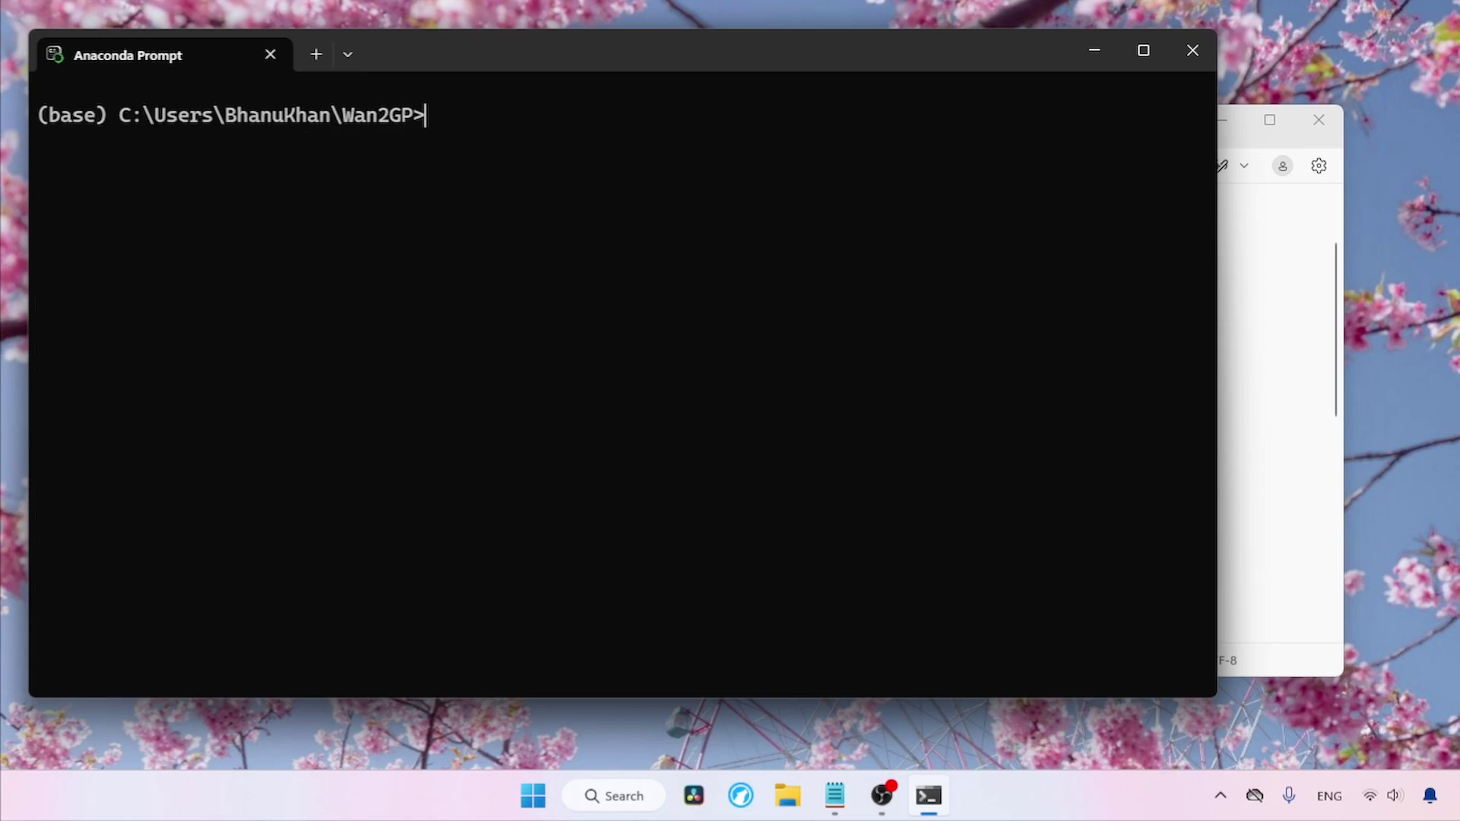
Step: Activate the wan2gp environment and clear the terminal
type("conda activate ")
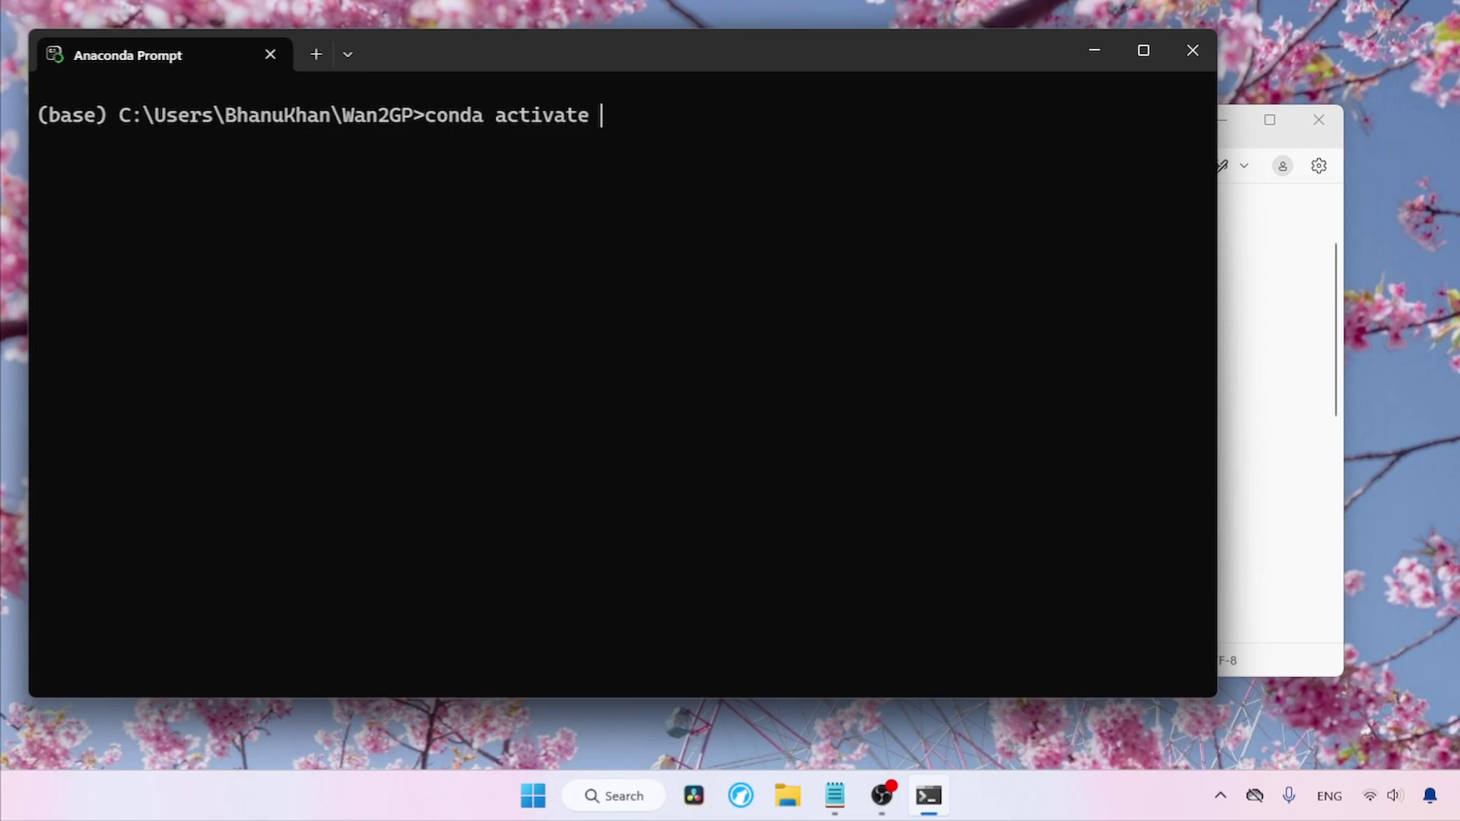
type("wan2gp")
key("Return")
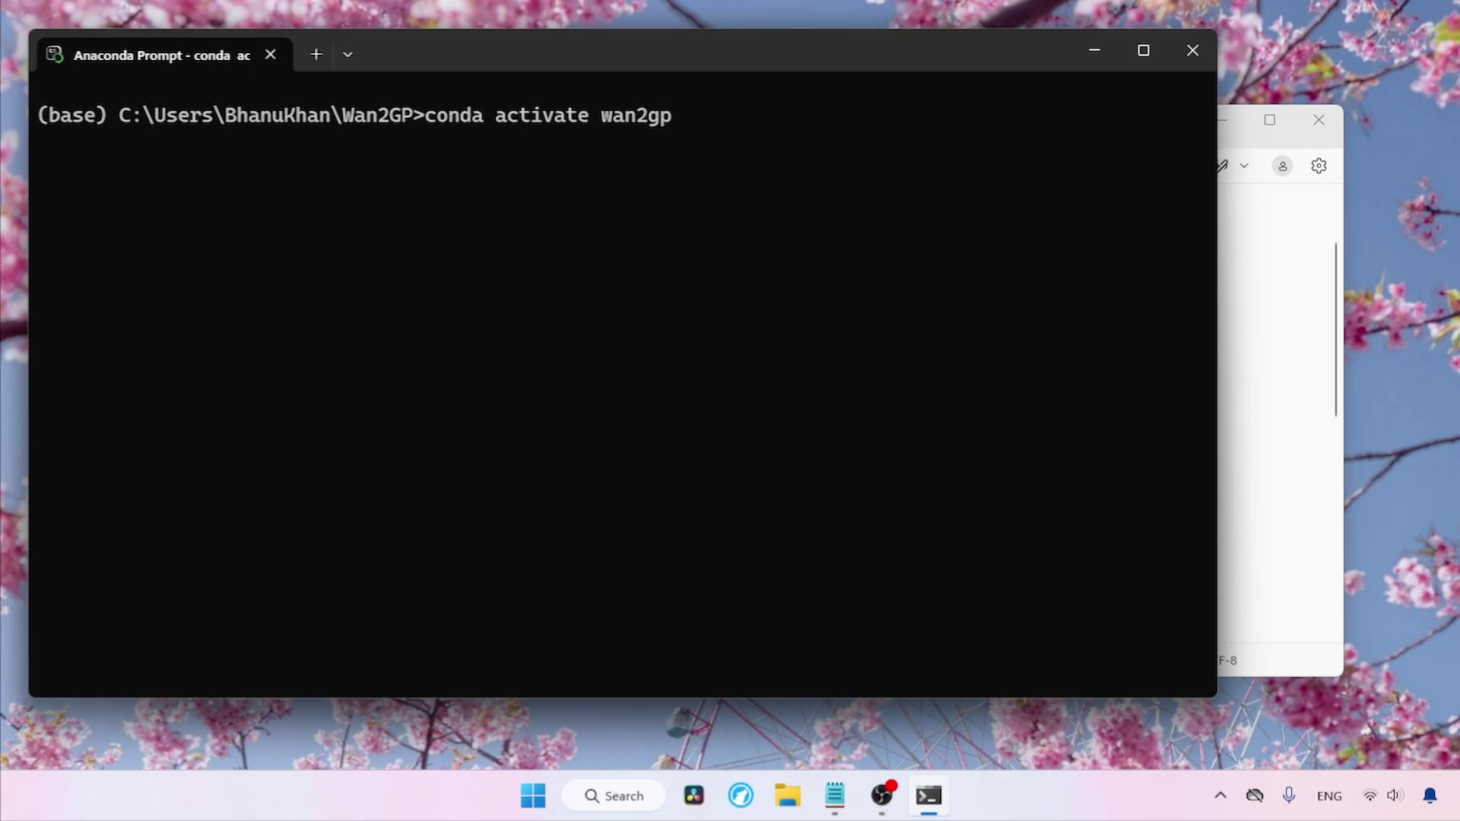
type("cls")
key("Return")
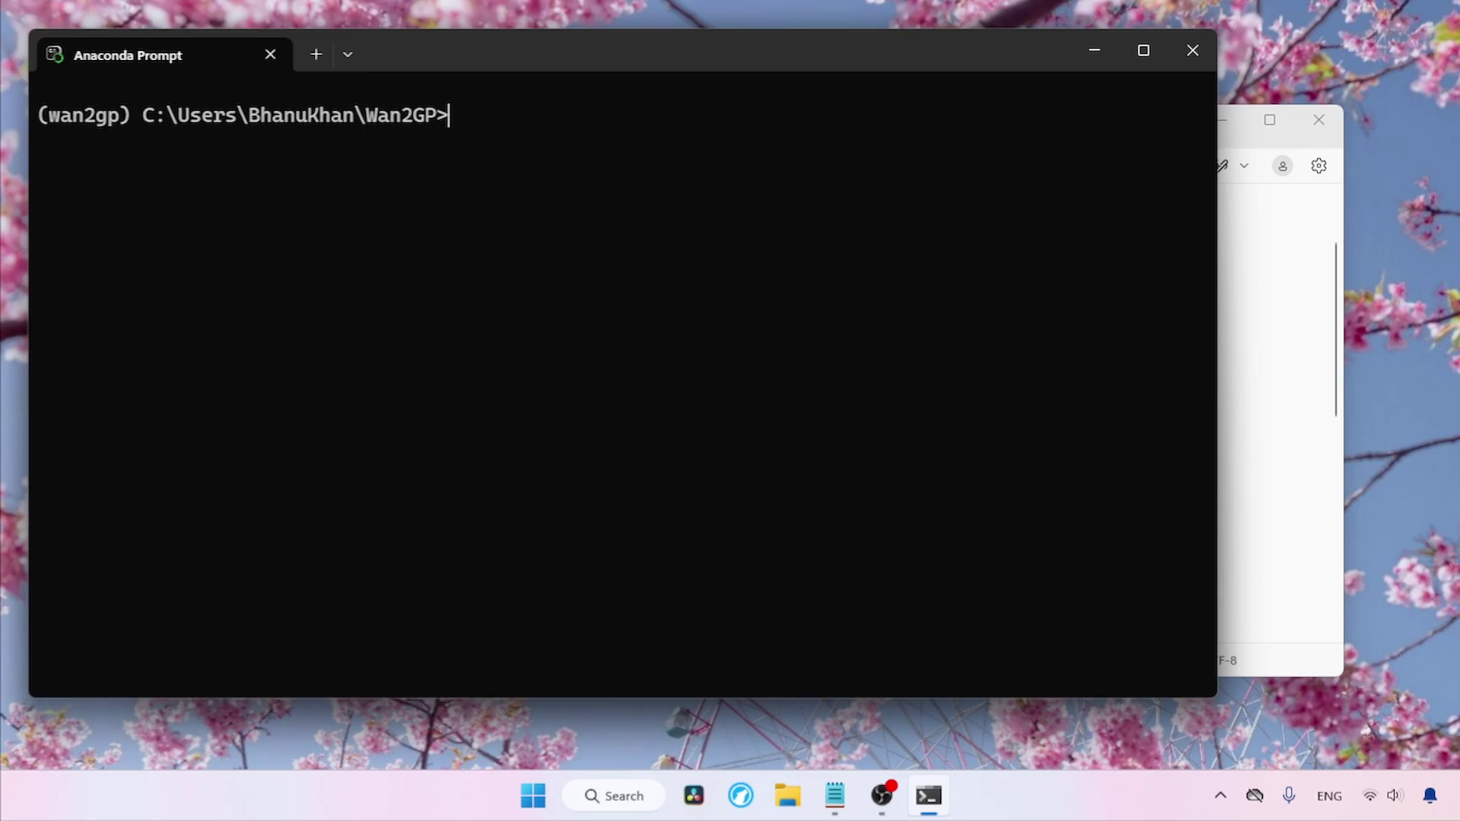
Step: Install torch 2.6.0, torchvision and torchaudio cu124 builds using the pip command from the notes
left_click_drag(1336, 293, 1343, 335)
left_click_drag(1133, 328, 234, 330)
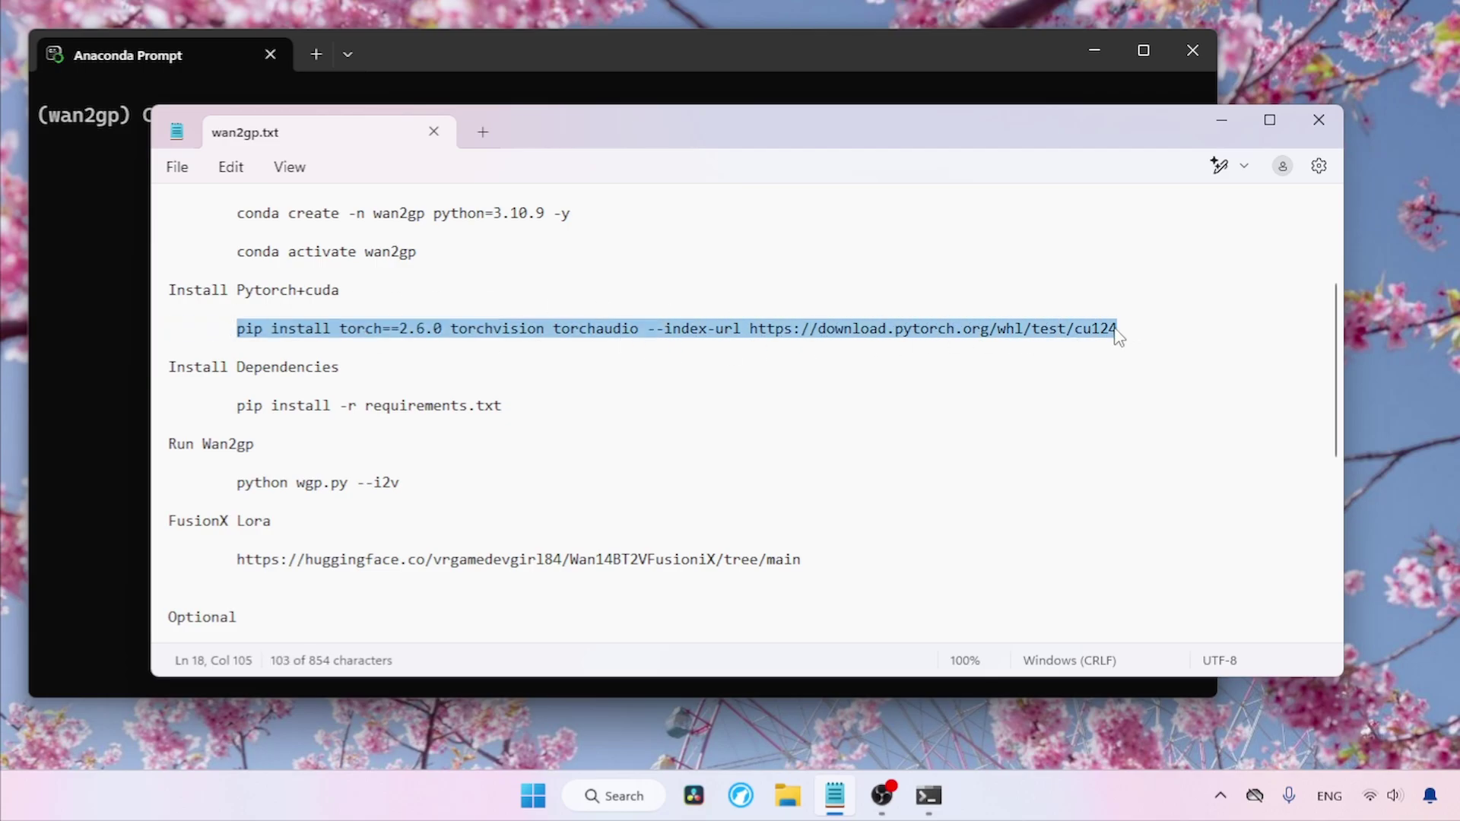
key("ctrl+c")
left_click(120, 174)
key("ctrl+v")
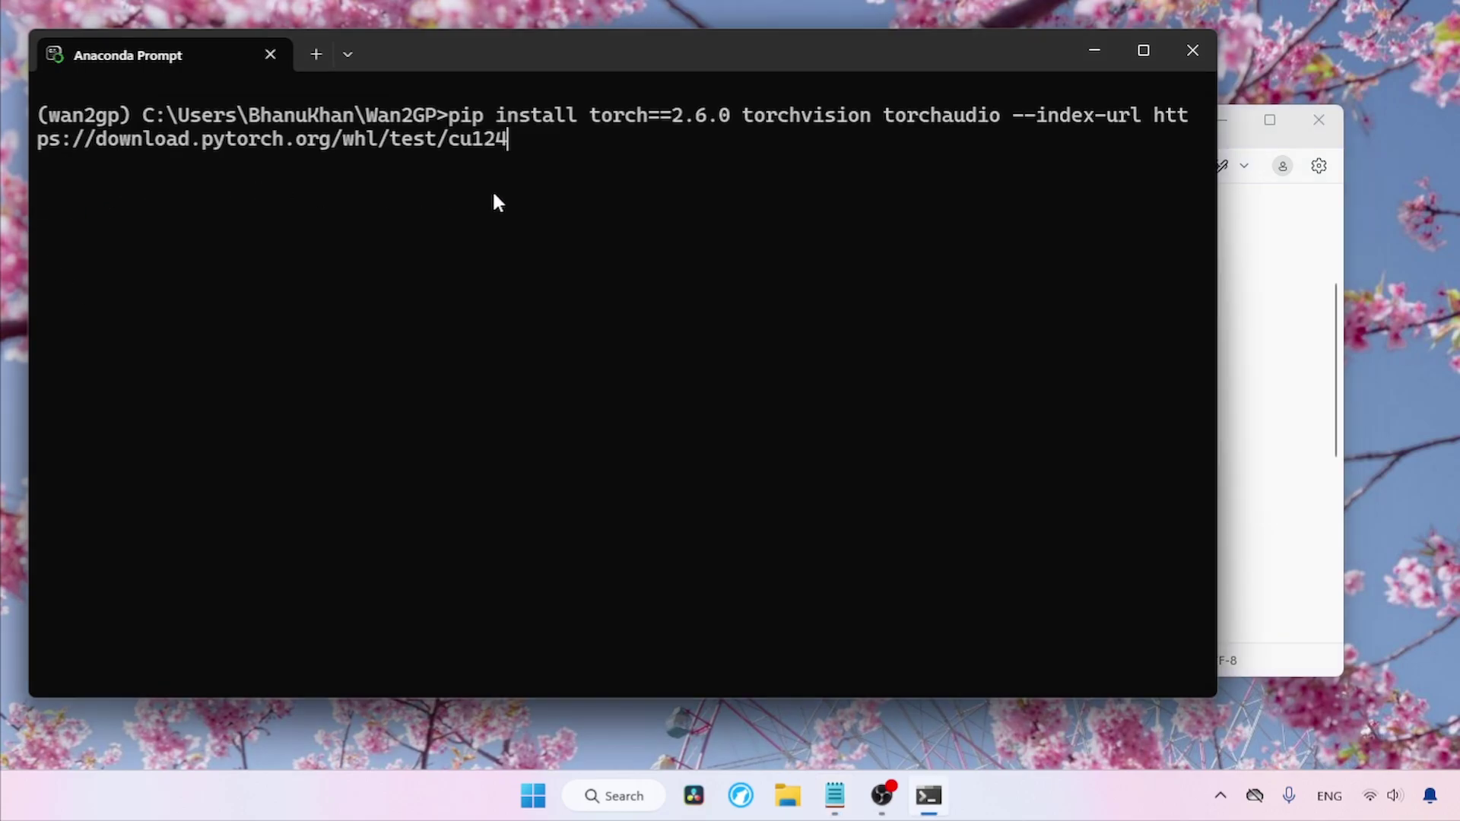
key("Return")
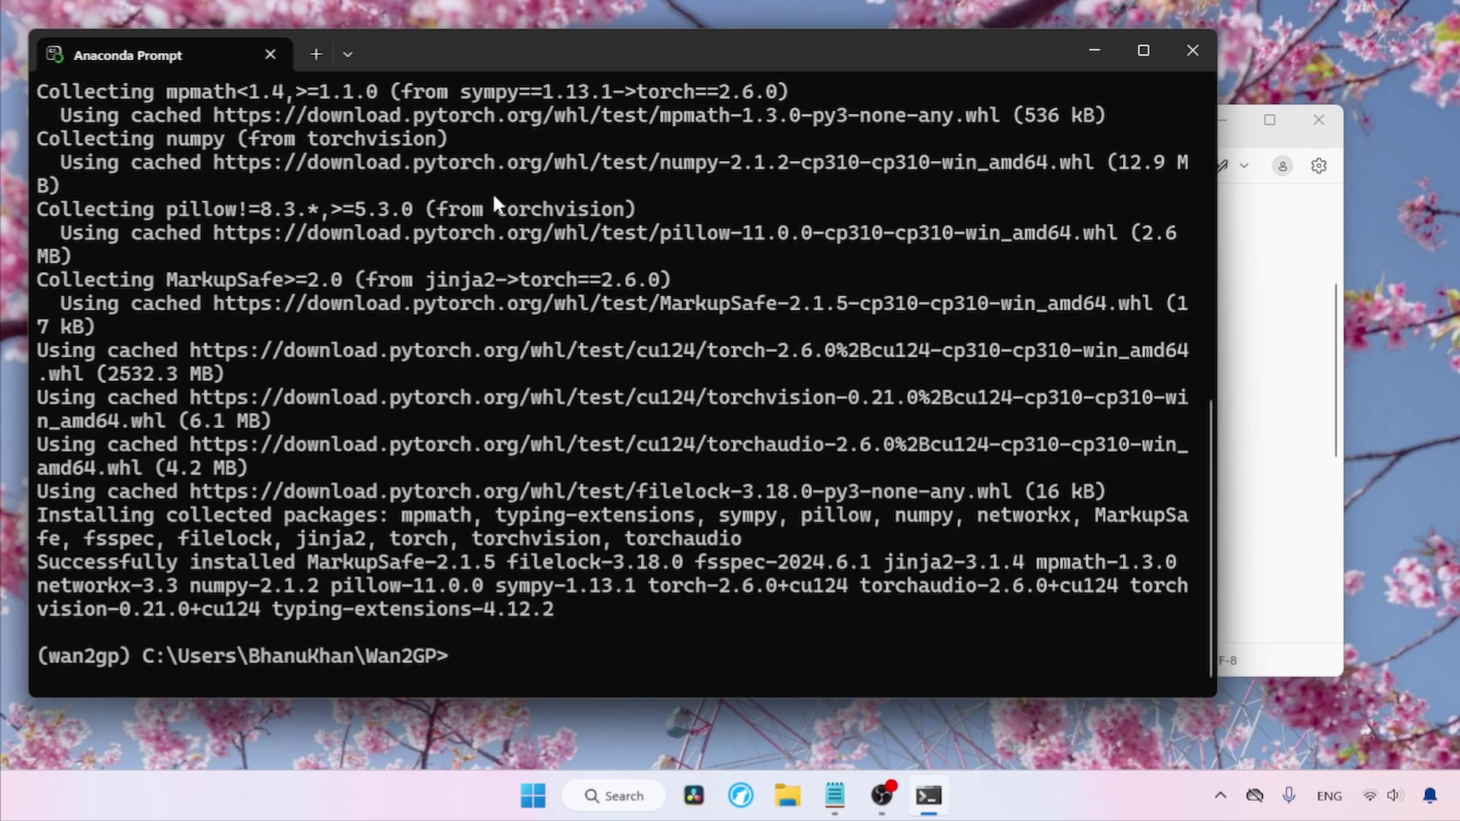
Step: Install the project's requirements with the pip command from the notes, then clear the screen
type("cls")
key("Return")
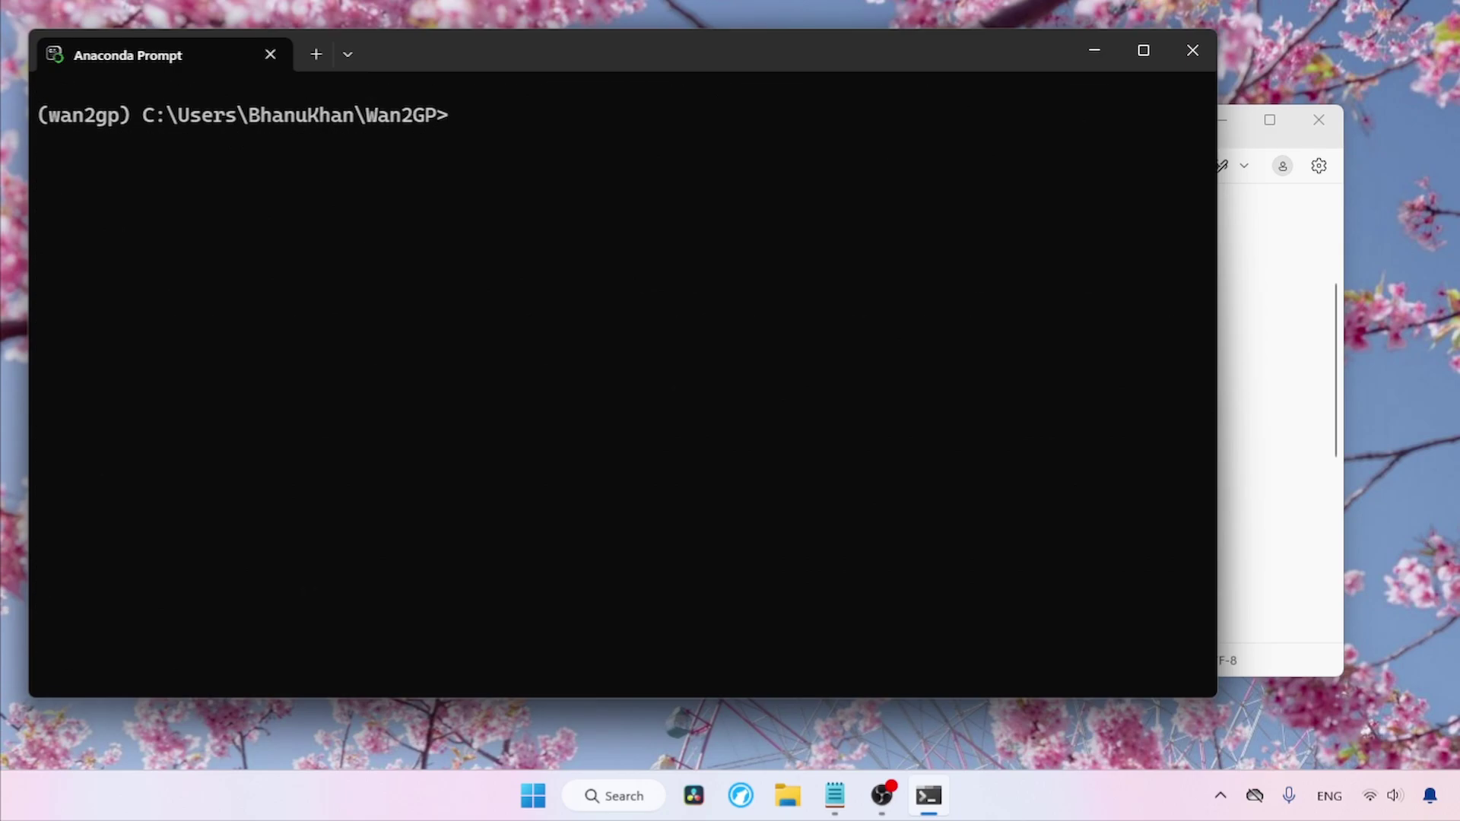
left_click(1340, 327)
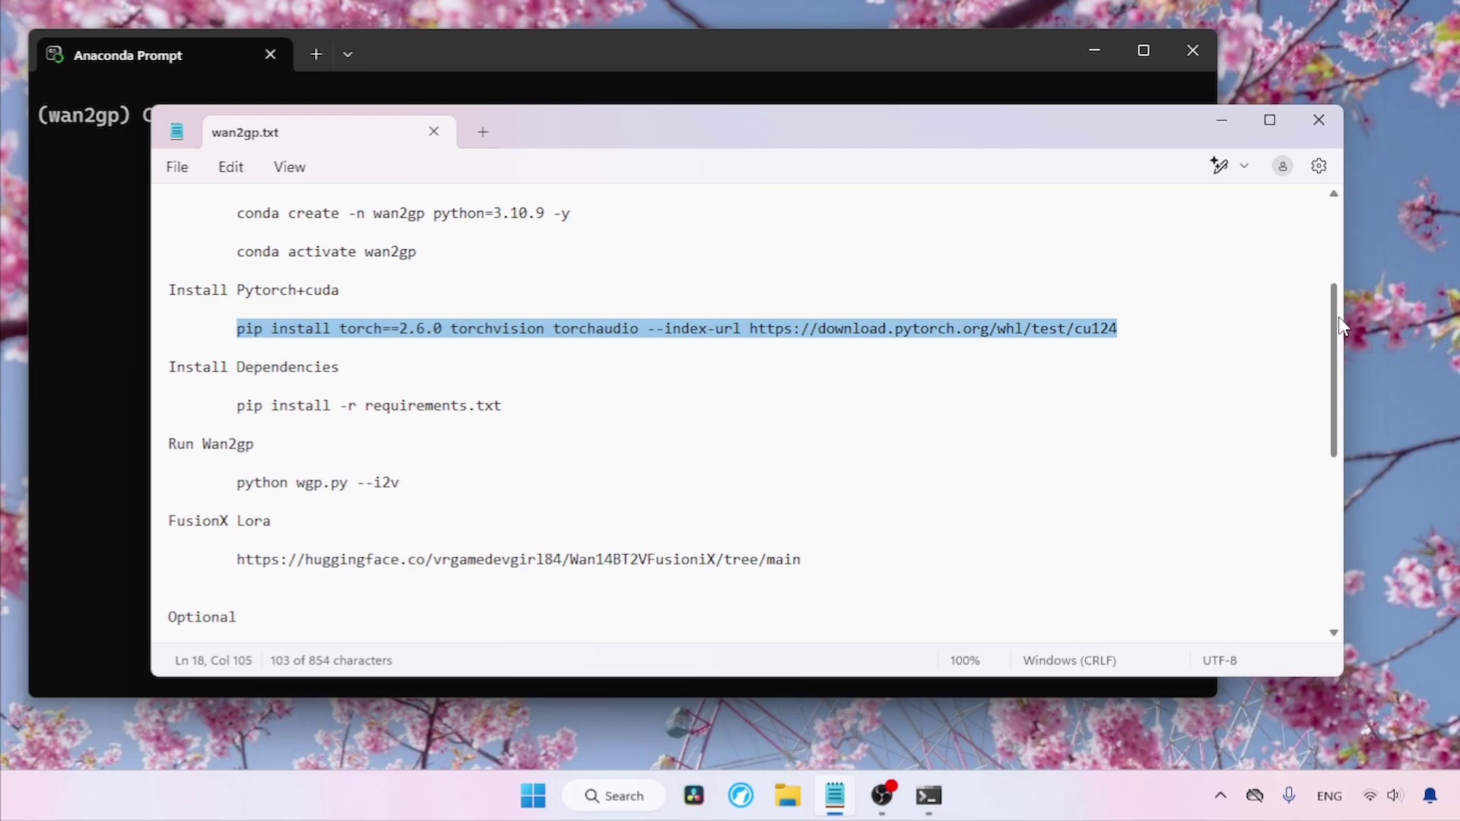
scroll(1340, 327, "down", 1)
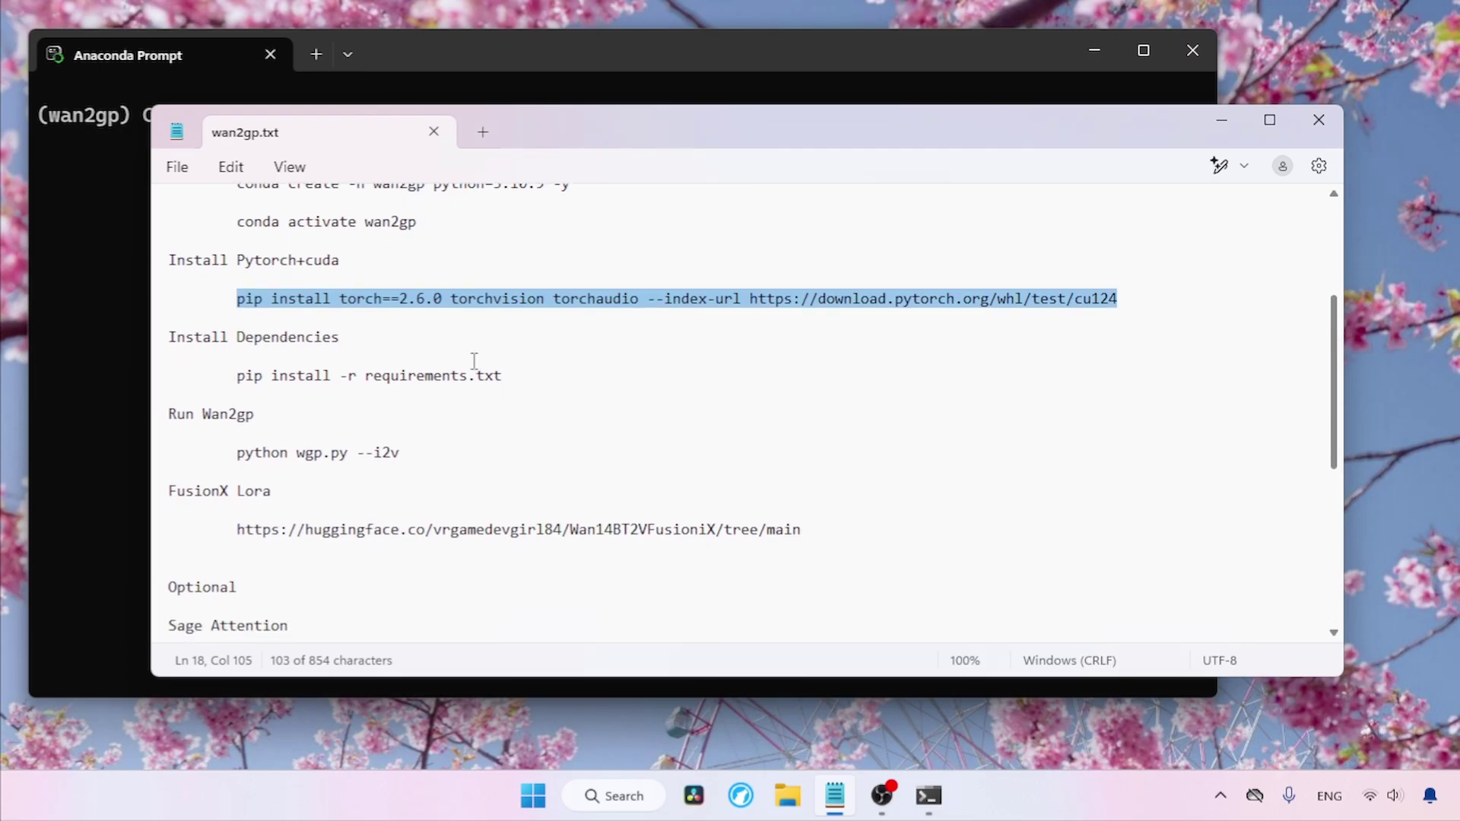
left_click_drag(222, 382, 566, 392)
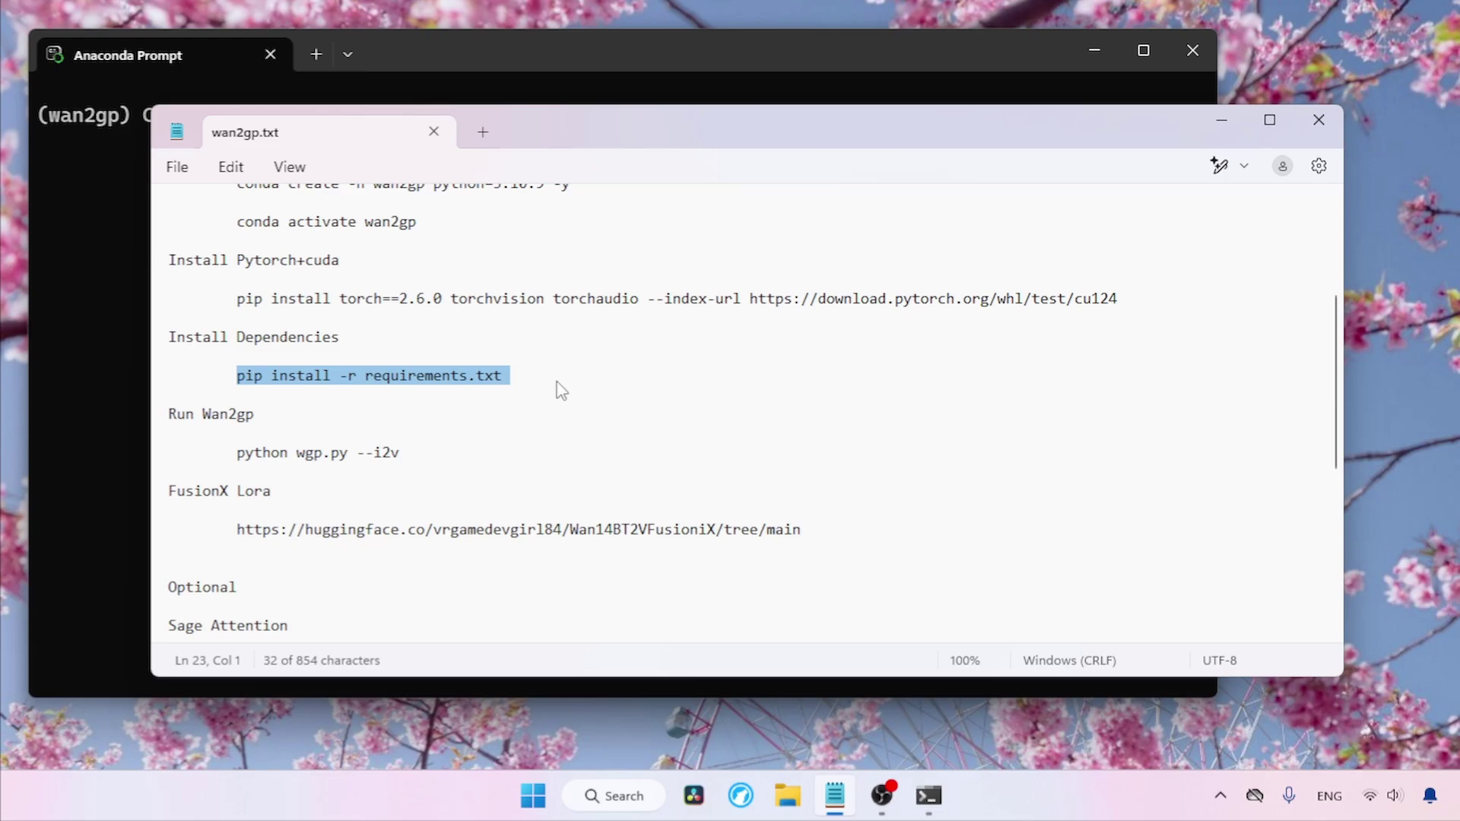
left_click(77, 195)
key("ctrl+v")
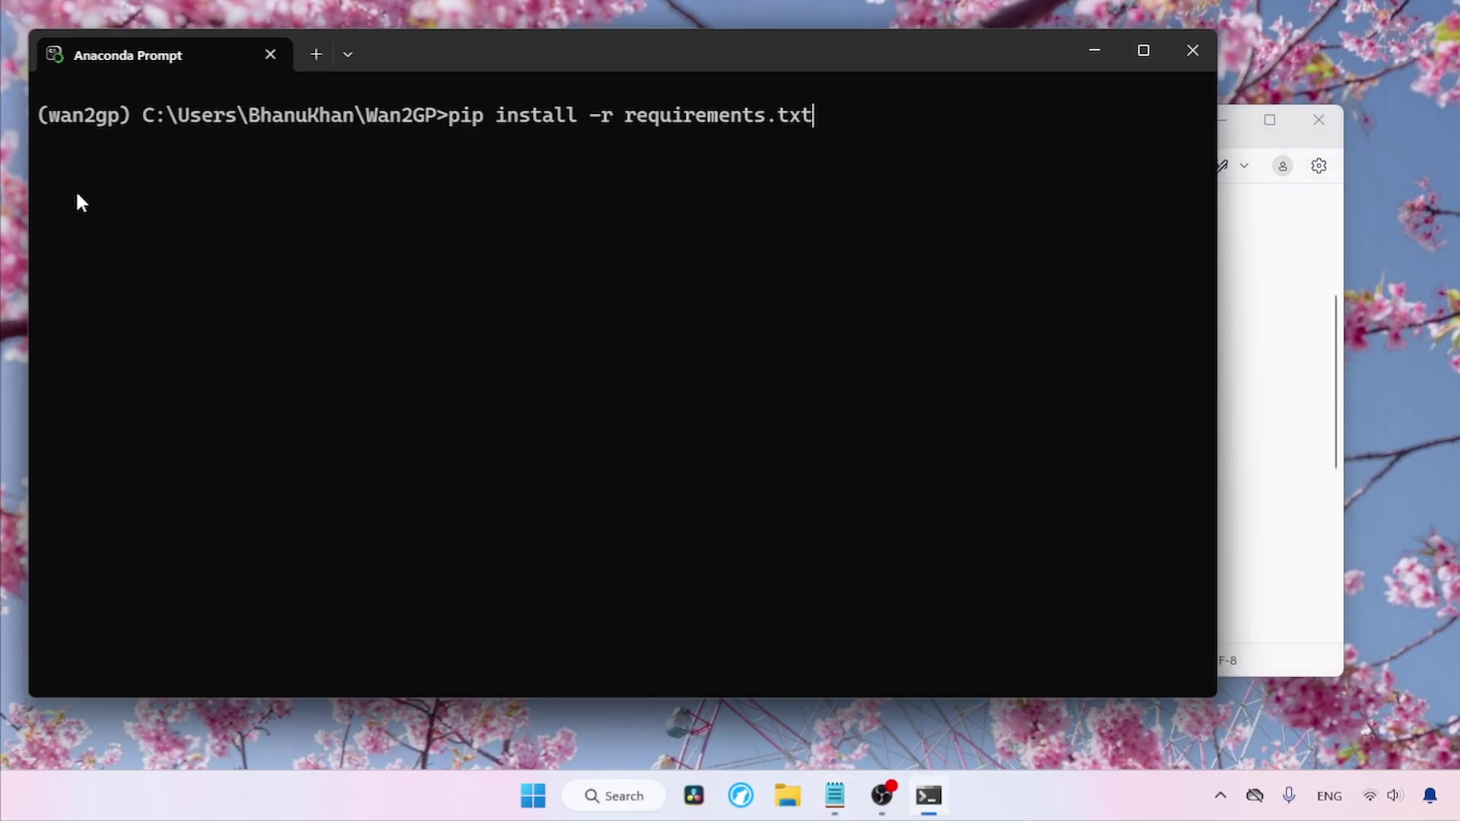
key("Return")
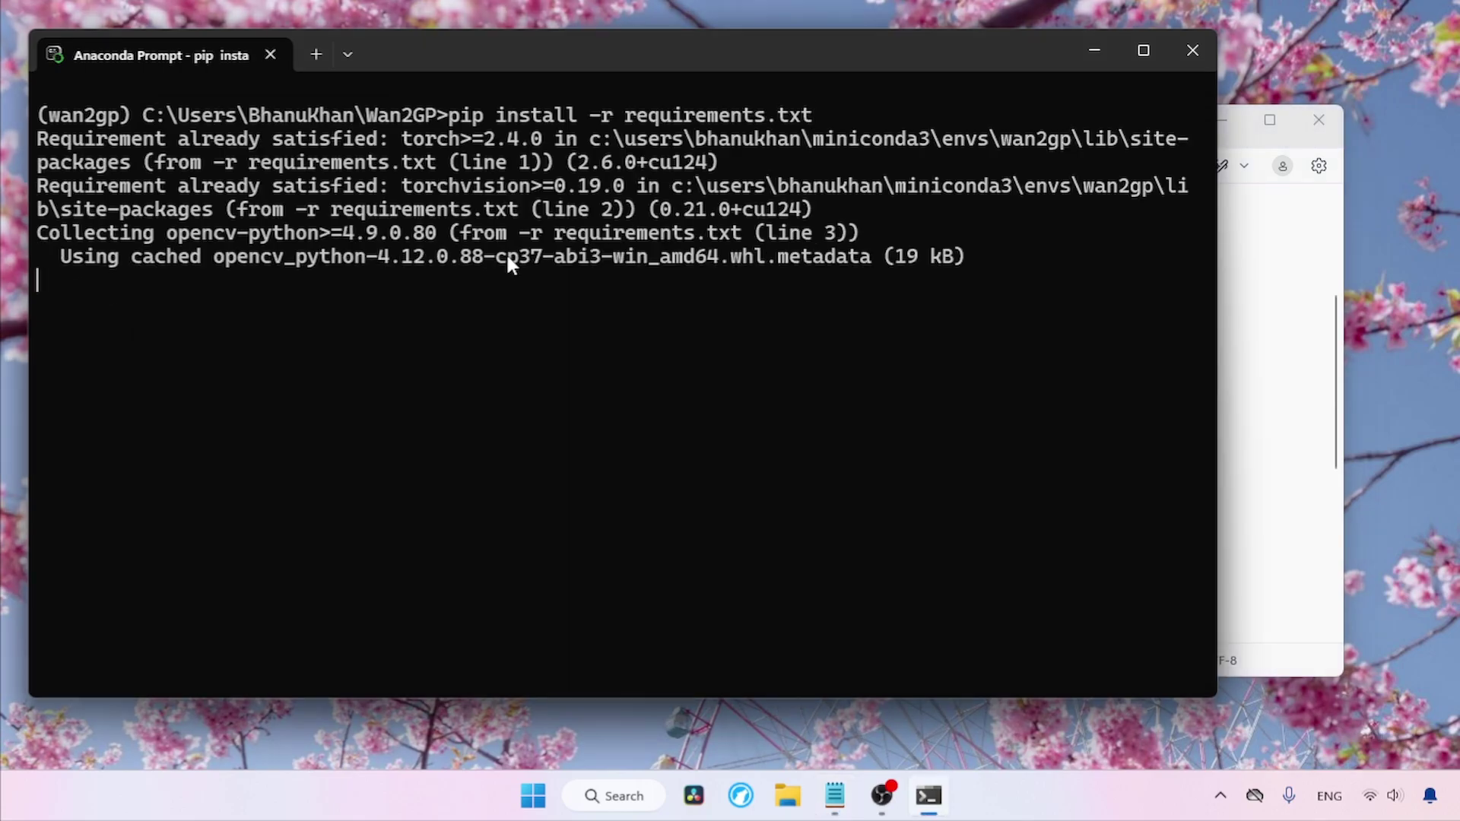
type("cls")
key("Return")
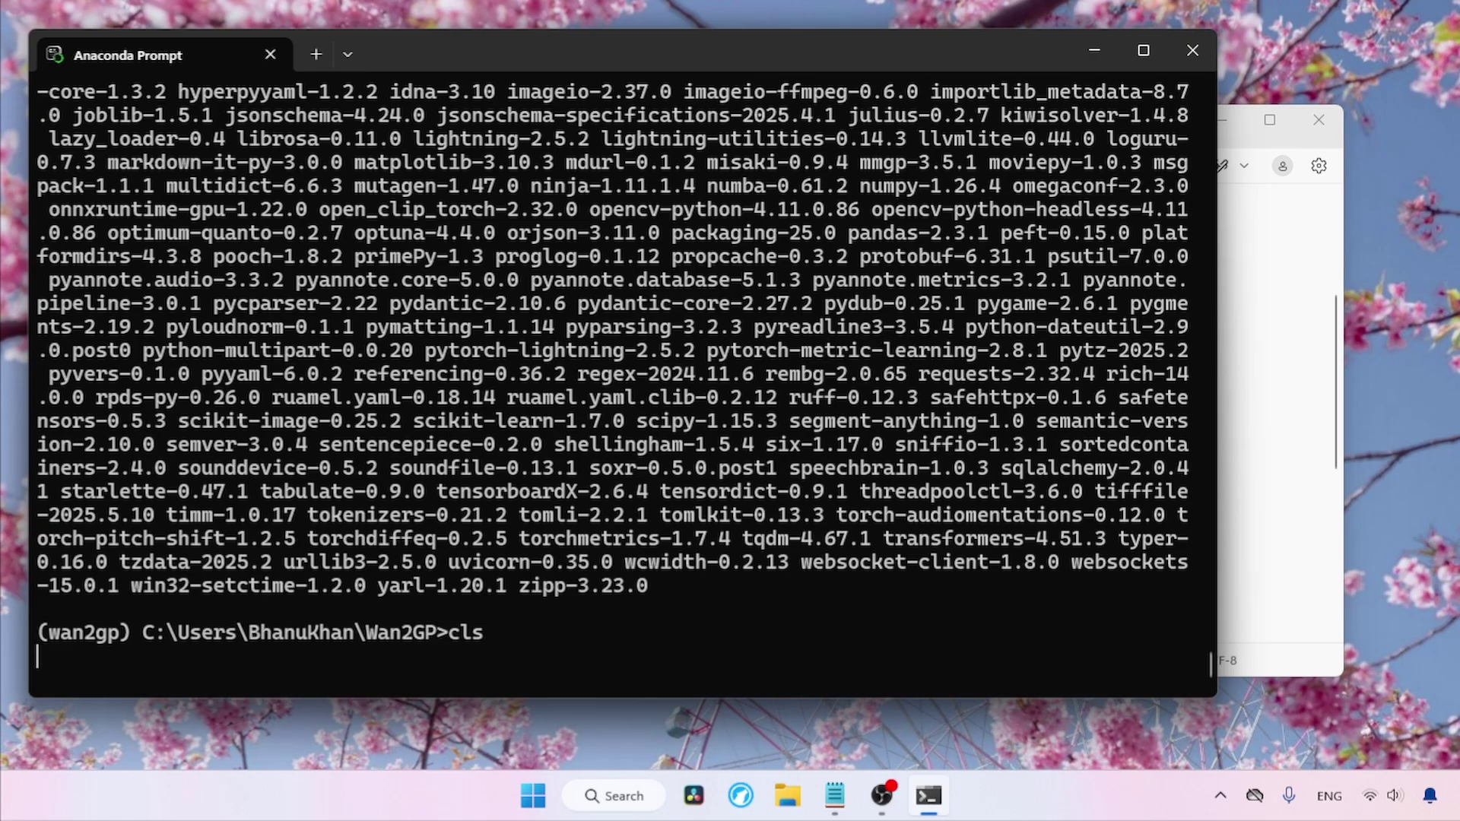
Step: Highlight the python wgp.py --i2v command, the FusionX Lora heading and its Hugging Face URL
left_click(1340, 344)
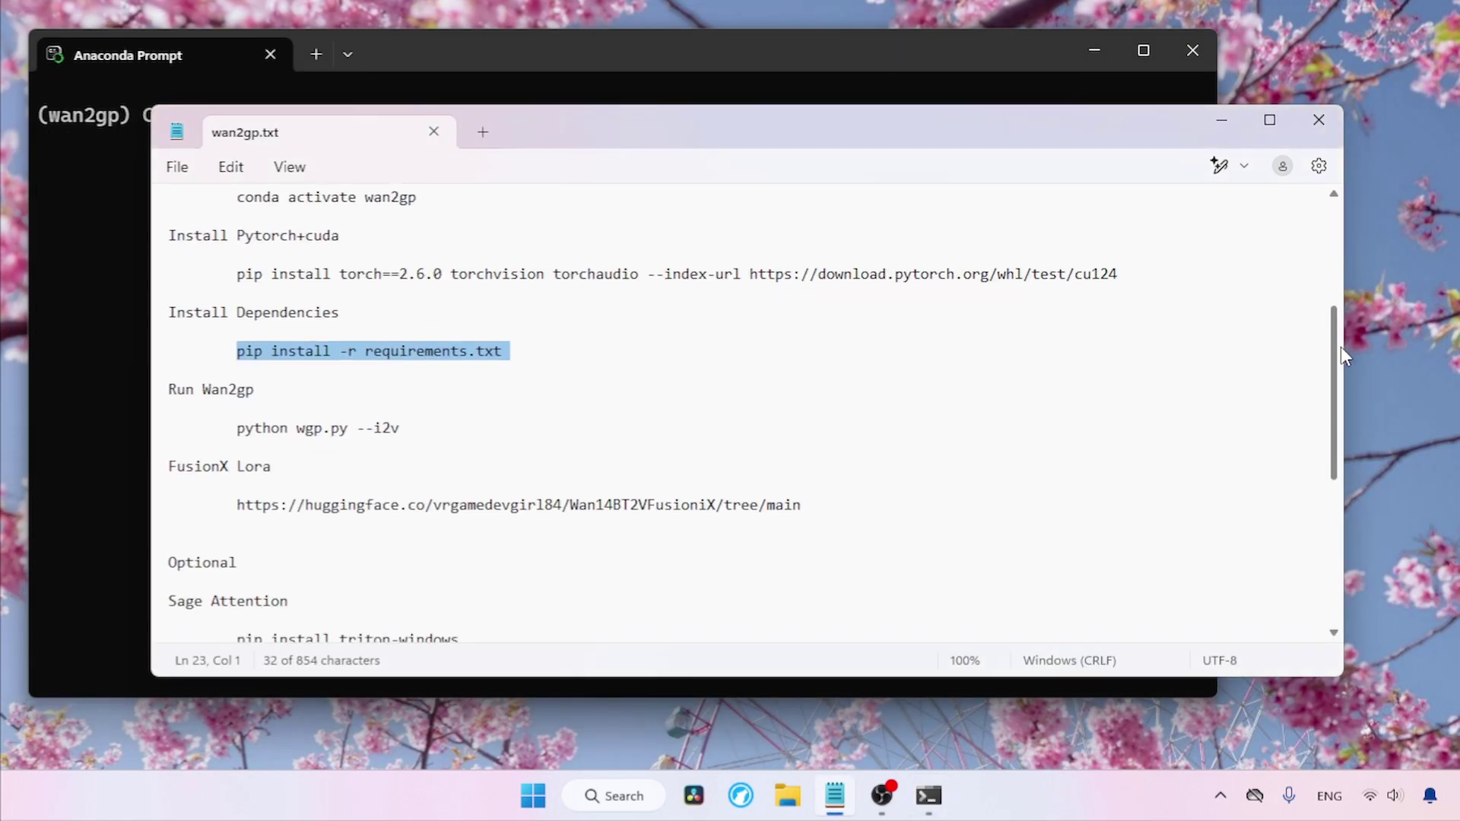
left_click_drag(238, 411, 449, 412)
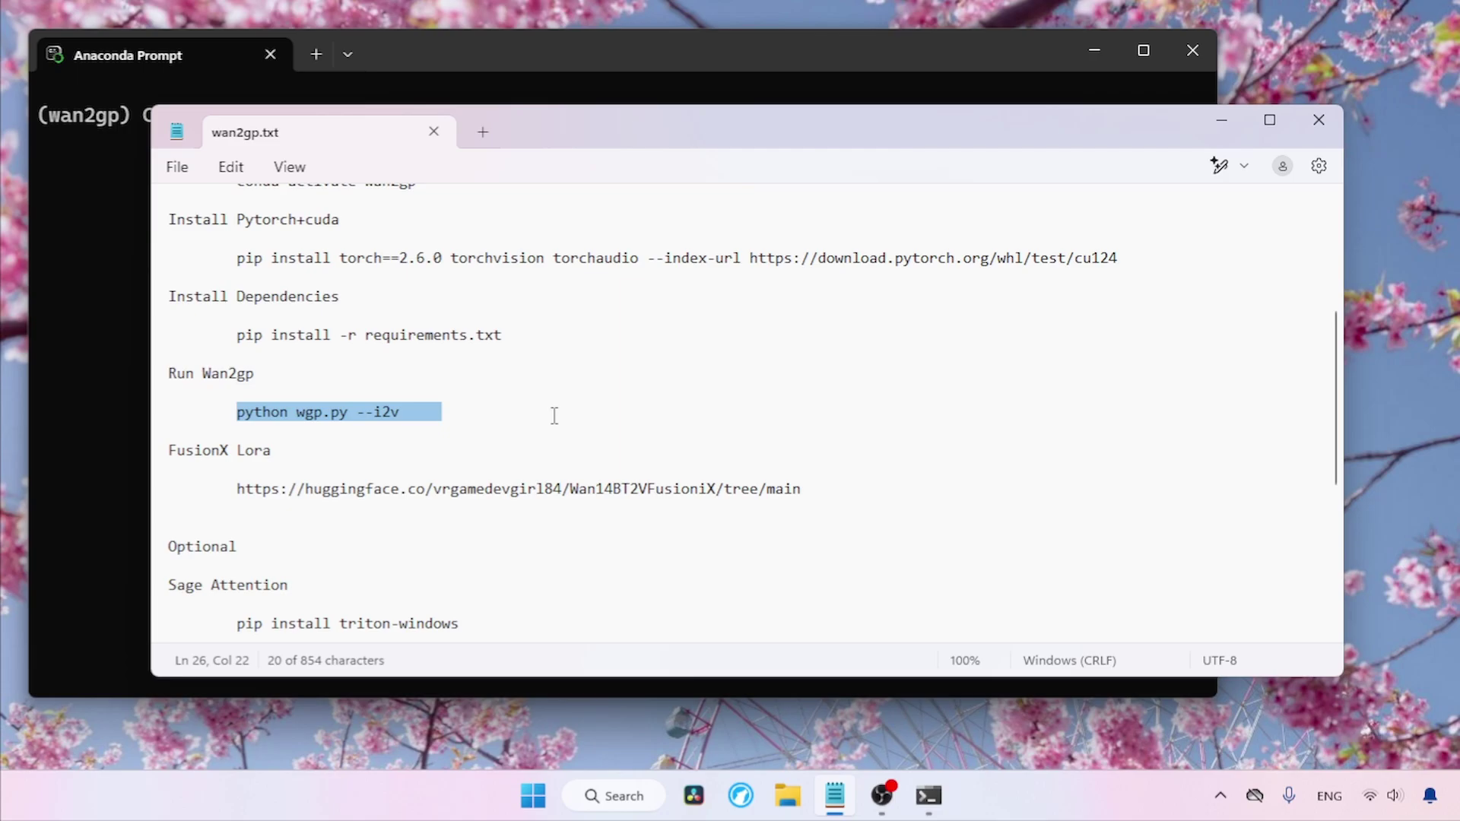
left_click_drag(289, 454, 178, 462)
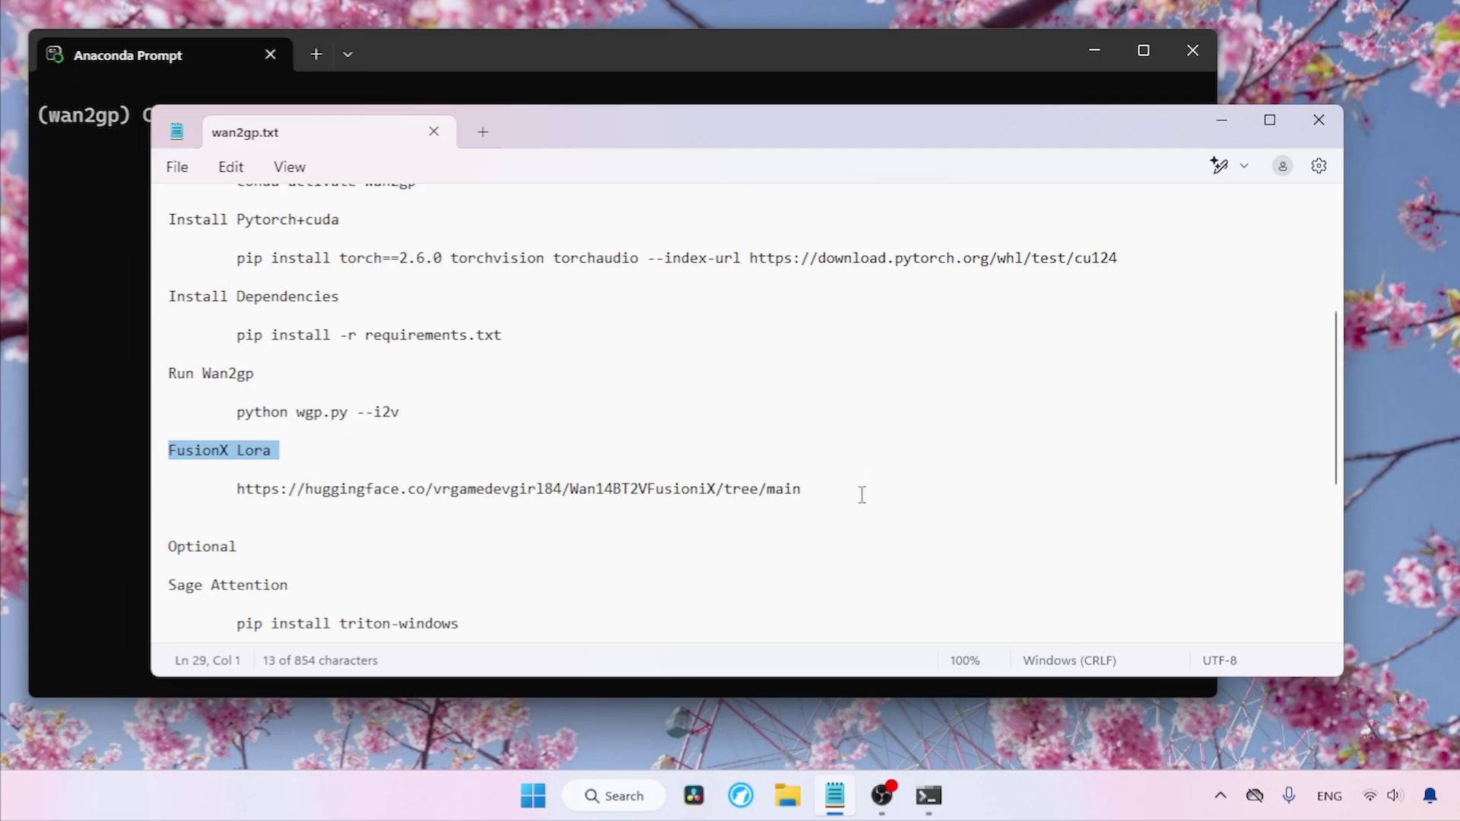
left_click_drag(861, 495, 170, 505)
double_click(505, 492)
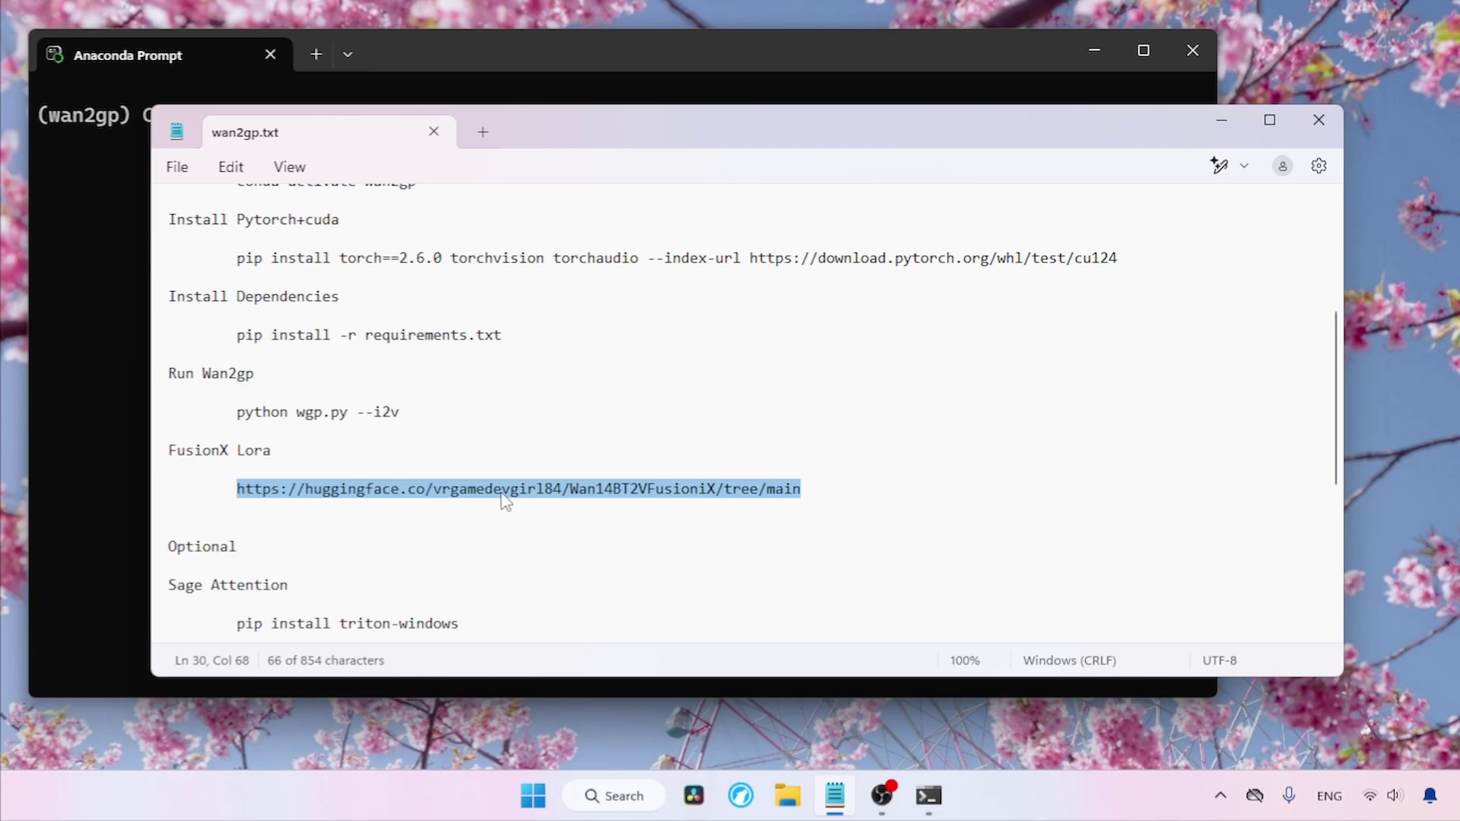
Step: Find the Wan2.1 I2V 14B FusionX LoRA file in the FusionX_LoRa folder, then close the browser
left_click(741, 796)
left_click(1262, 23)
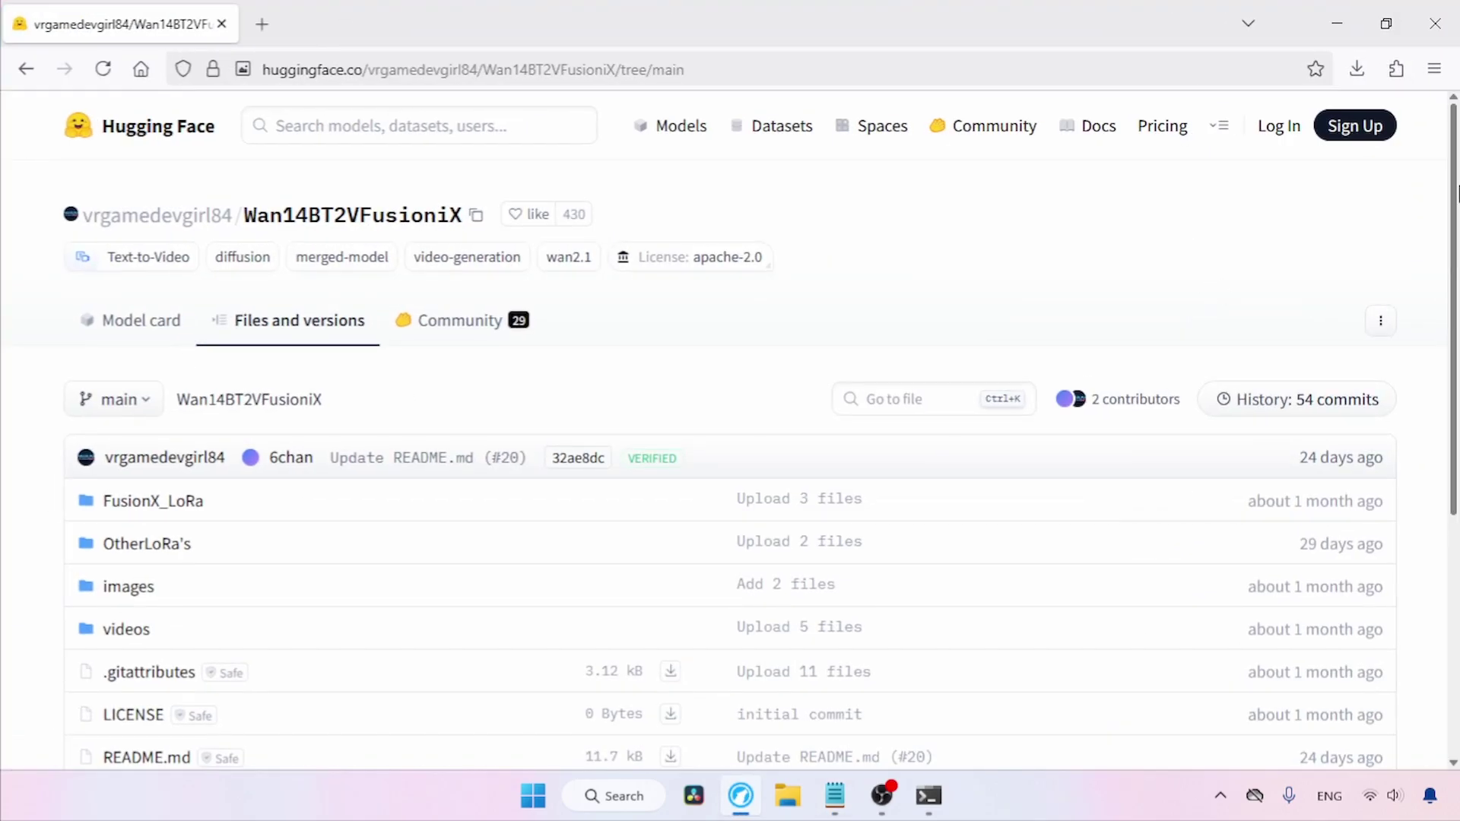
scroll(566, 397, "down", 1)
left_click(171, 447)
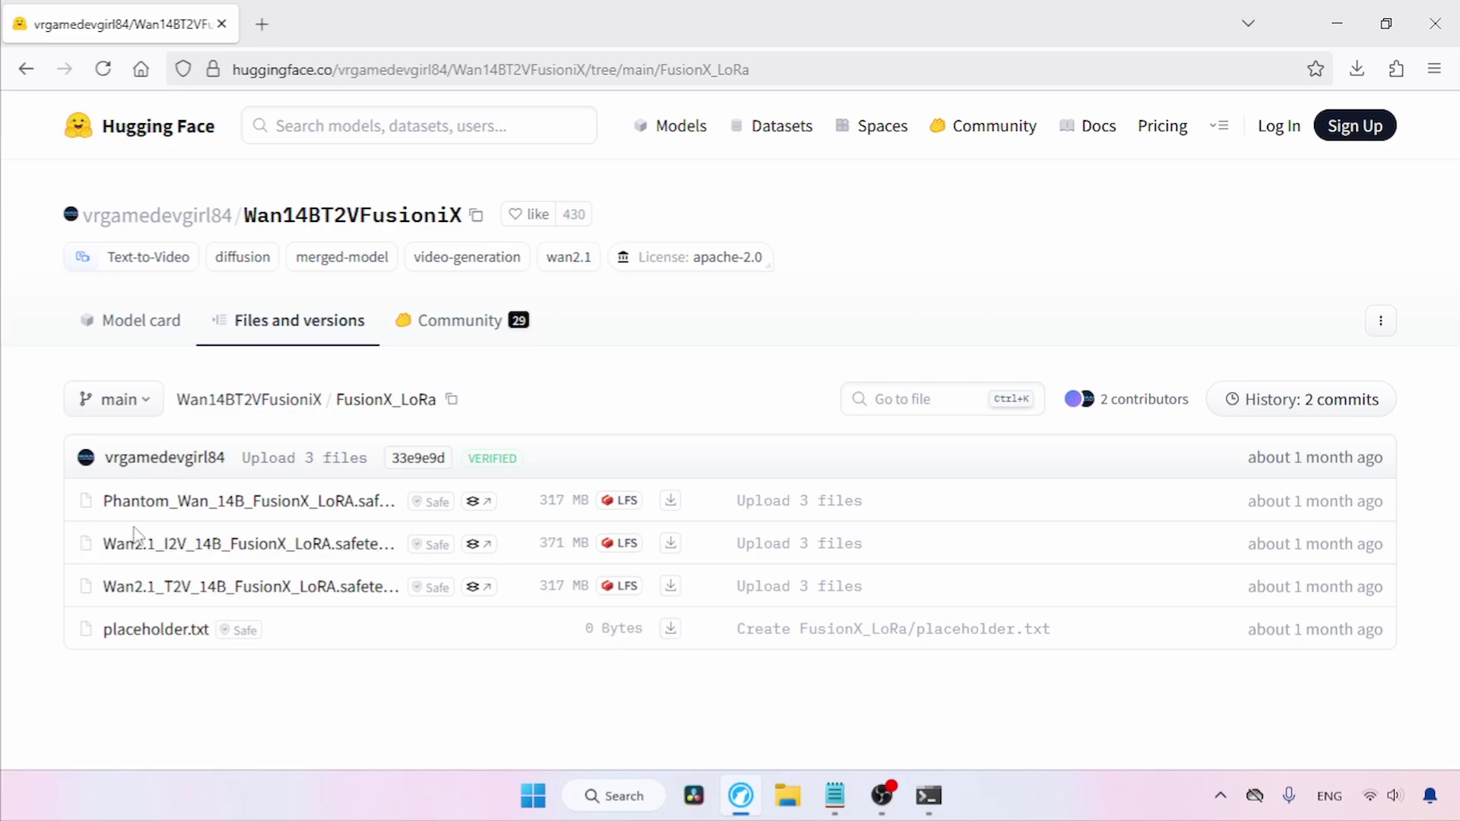
left_click_drag(104, 542, 379, 543)
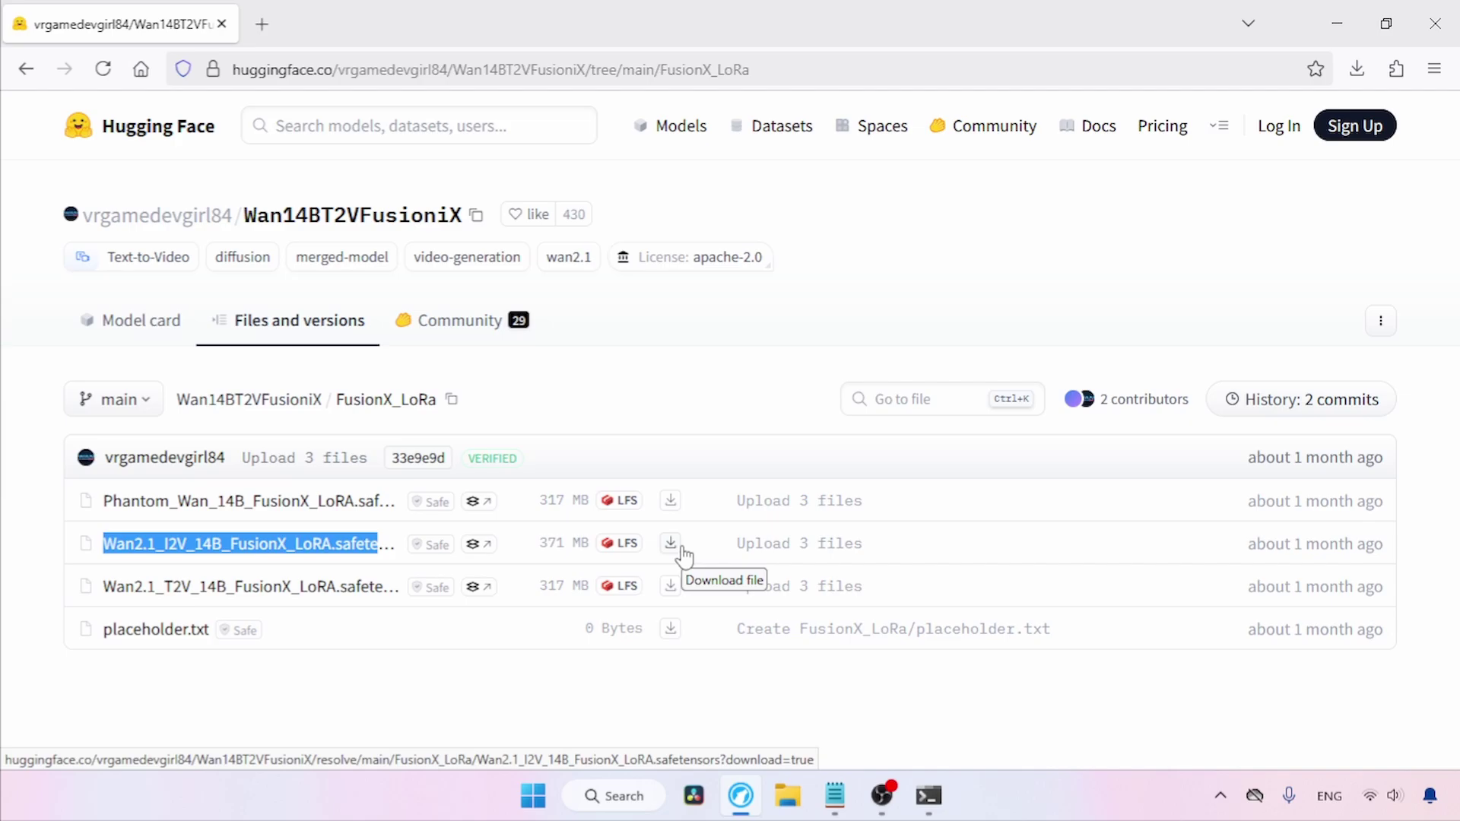
left_click(1420, 28)
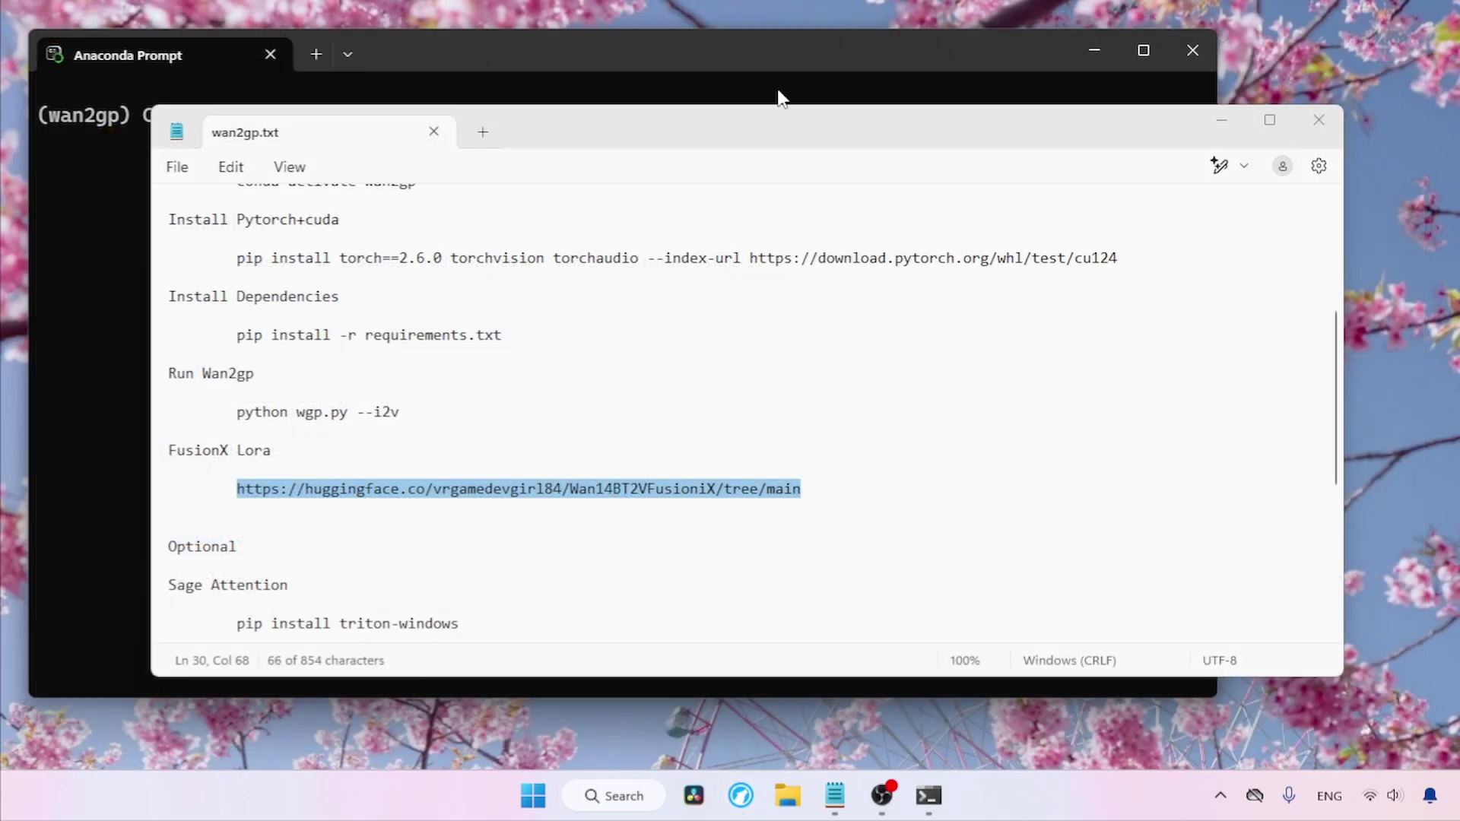
Step: Cut Wan2.1_I2V_14B_FusionX_LoRA.safetensors from the Downloads folder
left_click(787, 795)
left_click(95, 426)
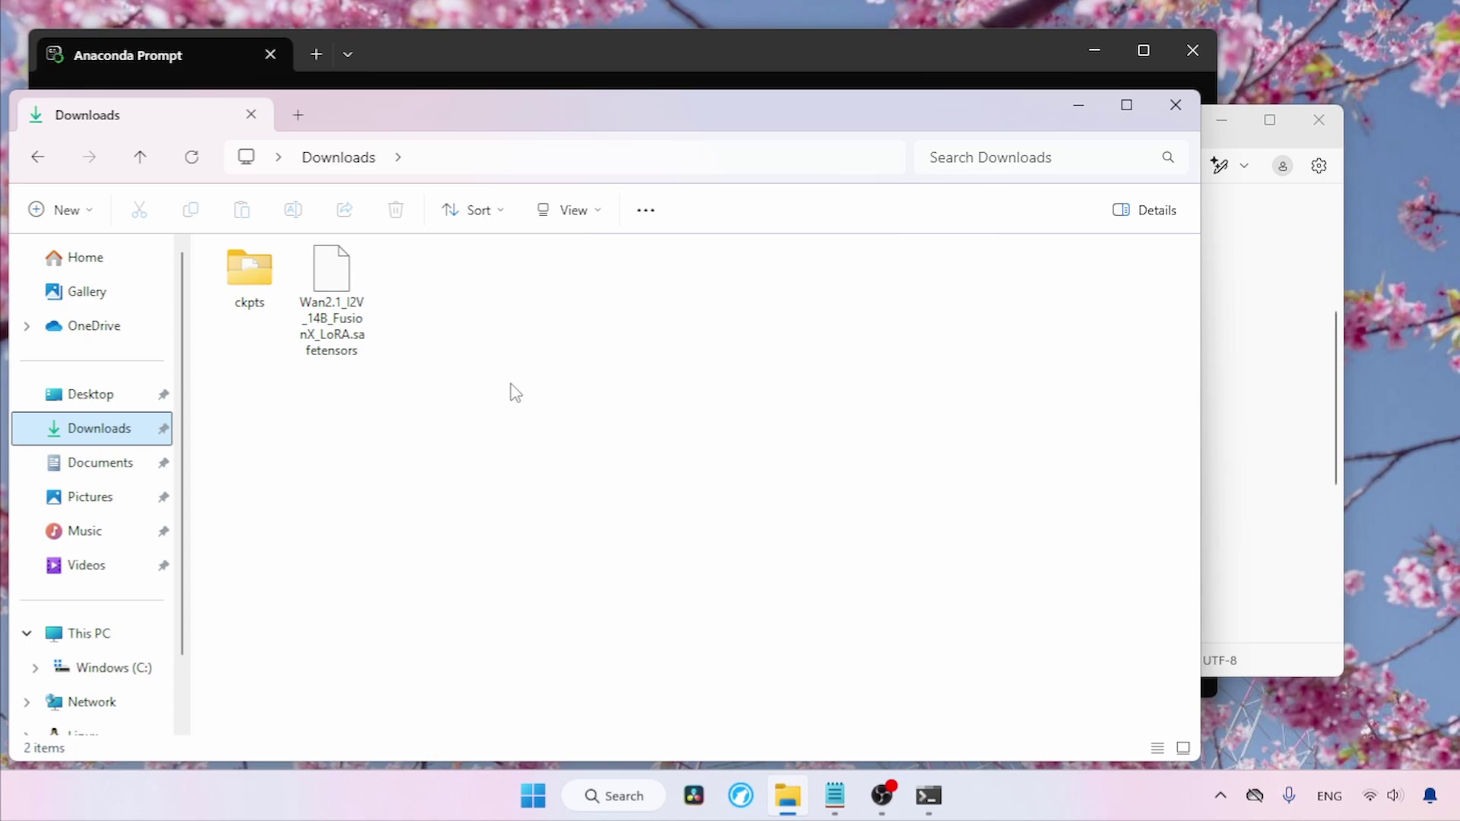
left_click(358, 327)
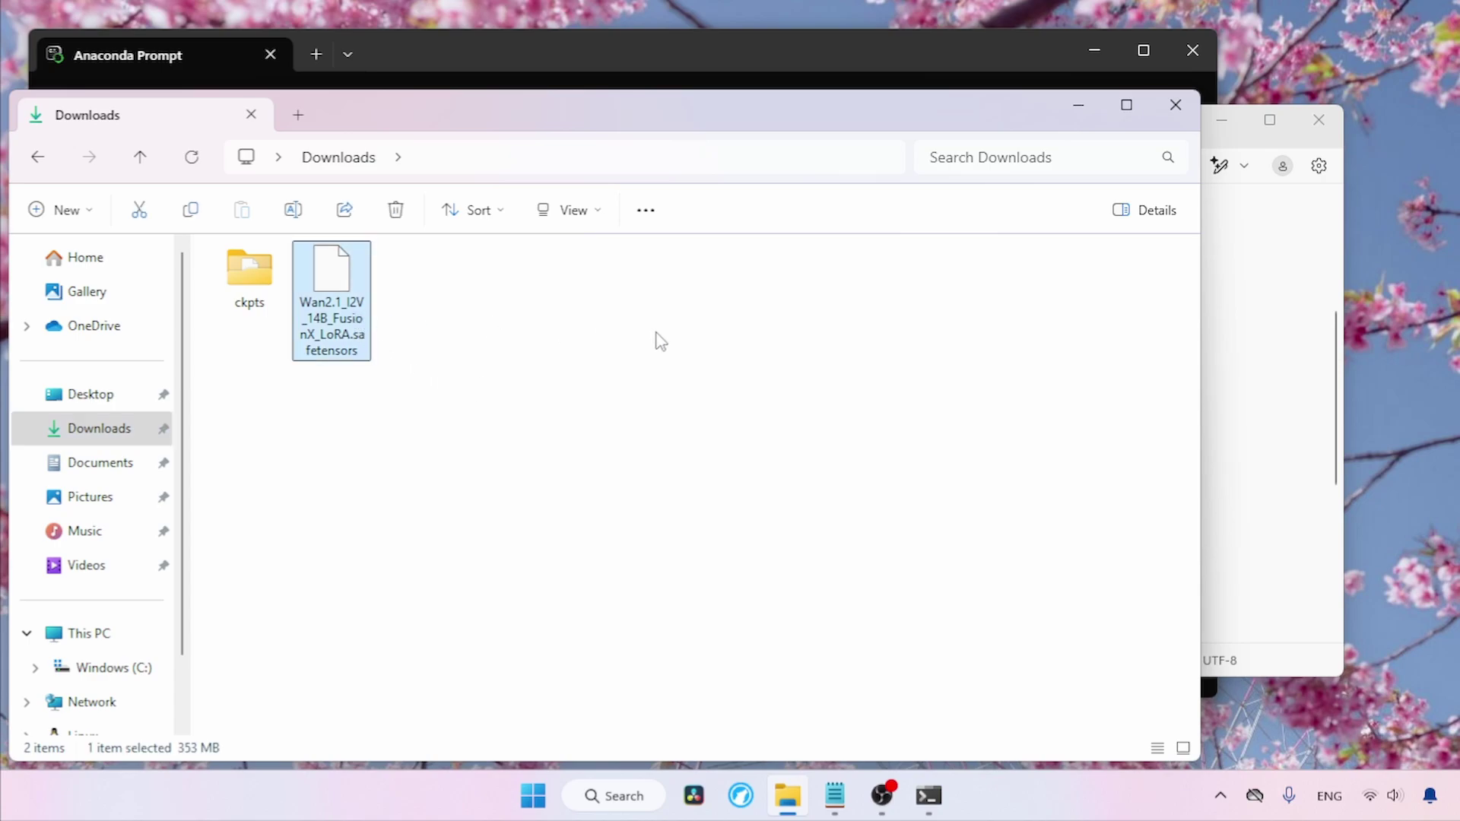
key("ctrl+x")
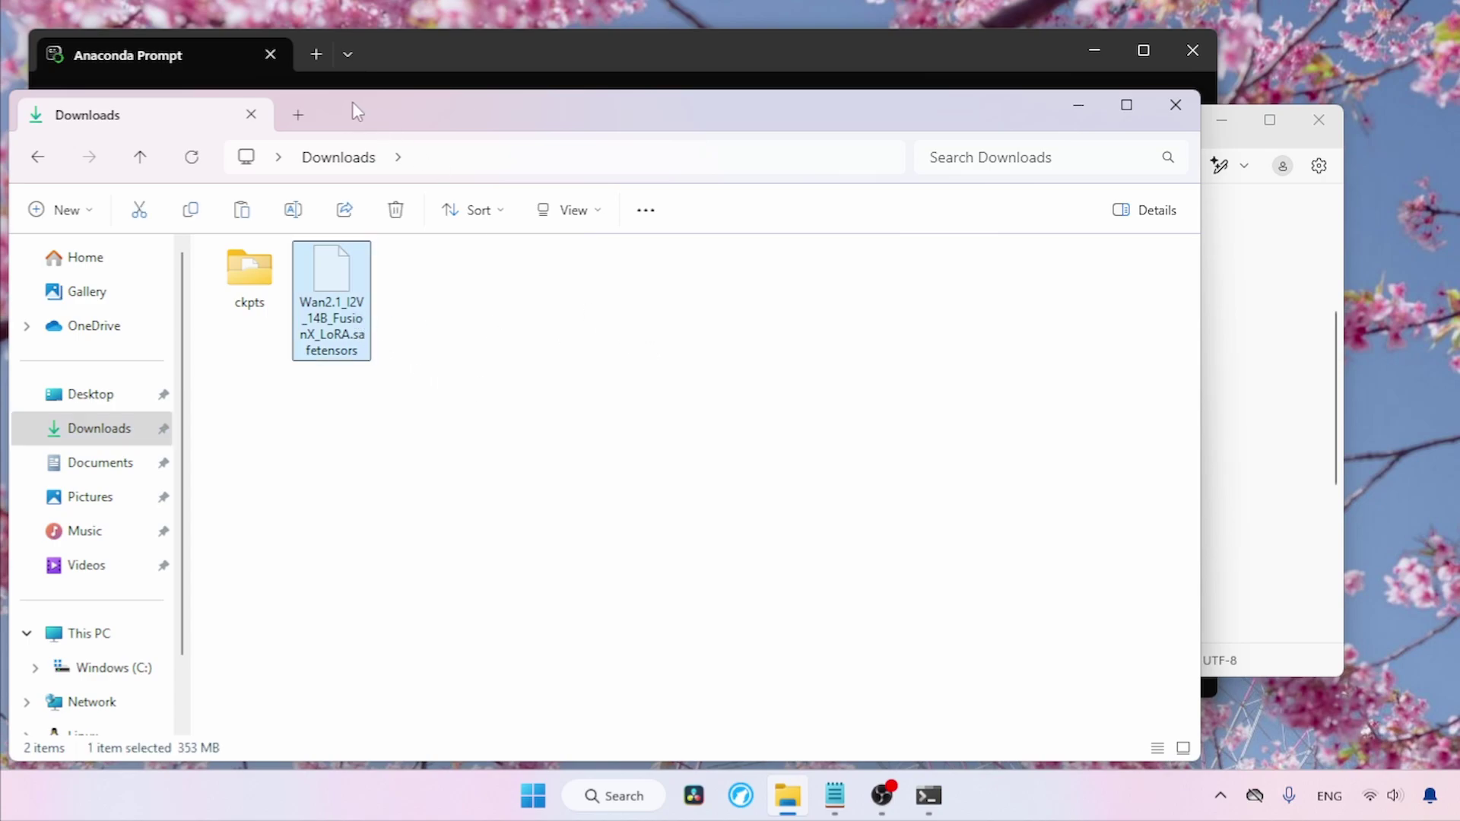
Step: Paste the LoRA file into the Wan2GP\loras_i2v folder, reached through %Homepath%
left_click(301, 114)
left_click(570, 155)
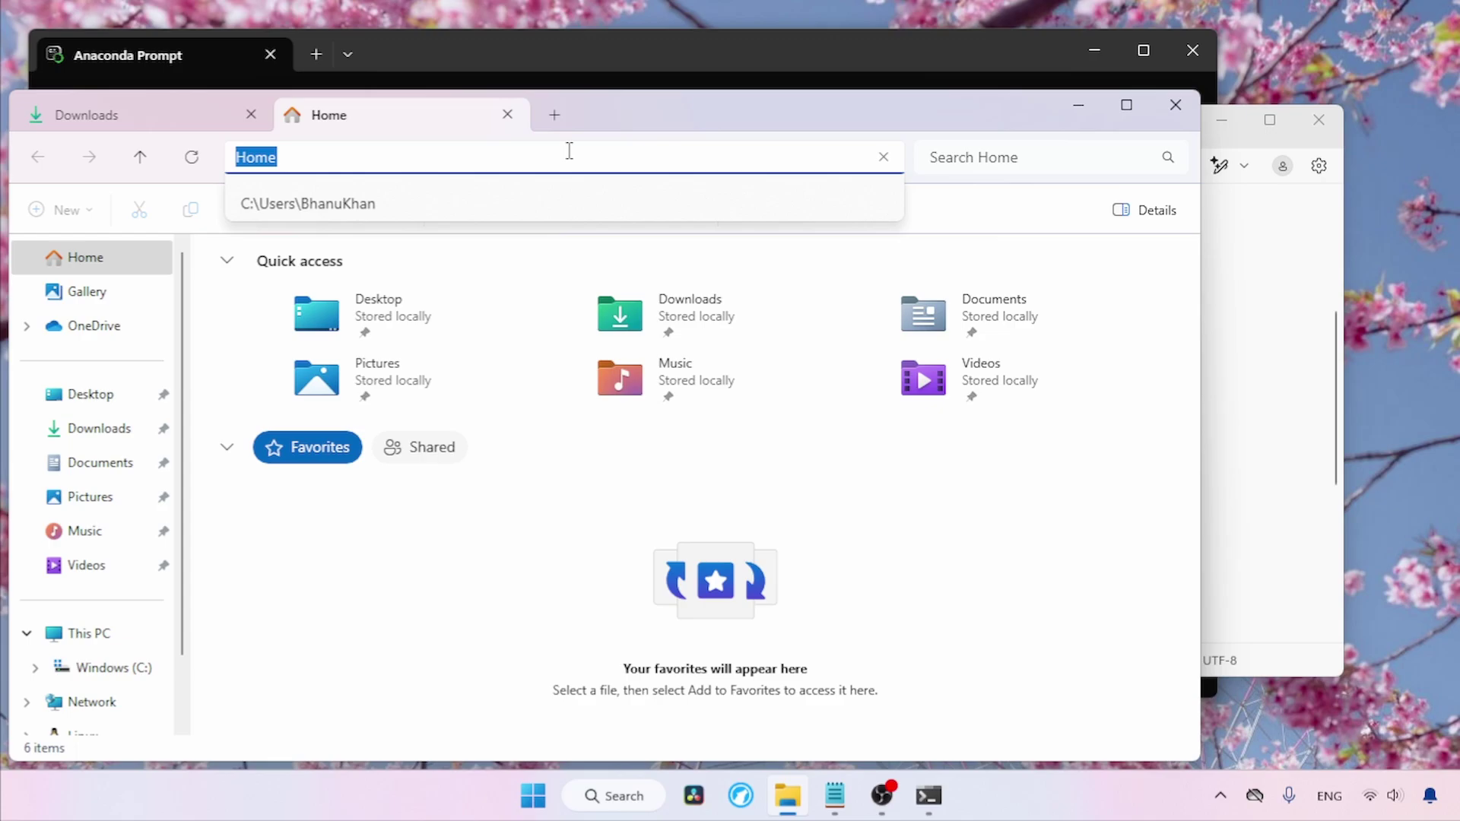
type("%Homepath%")
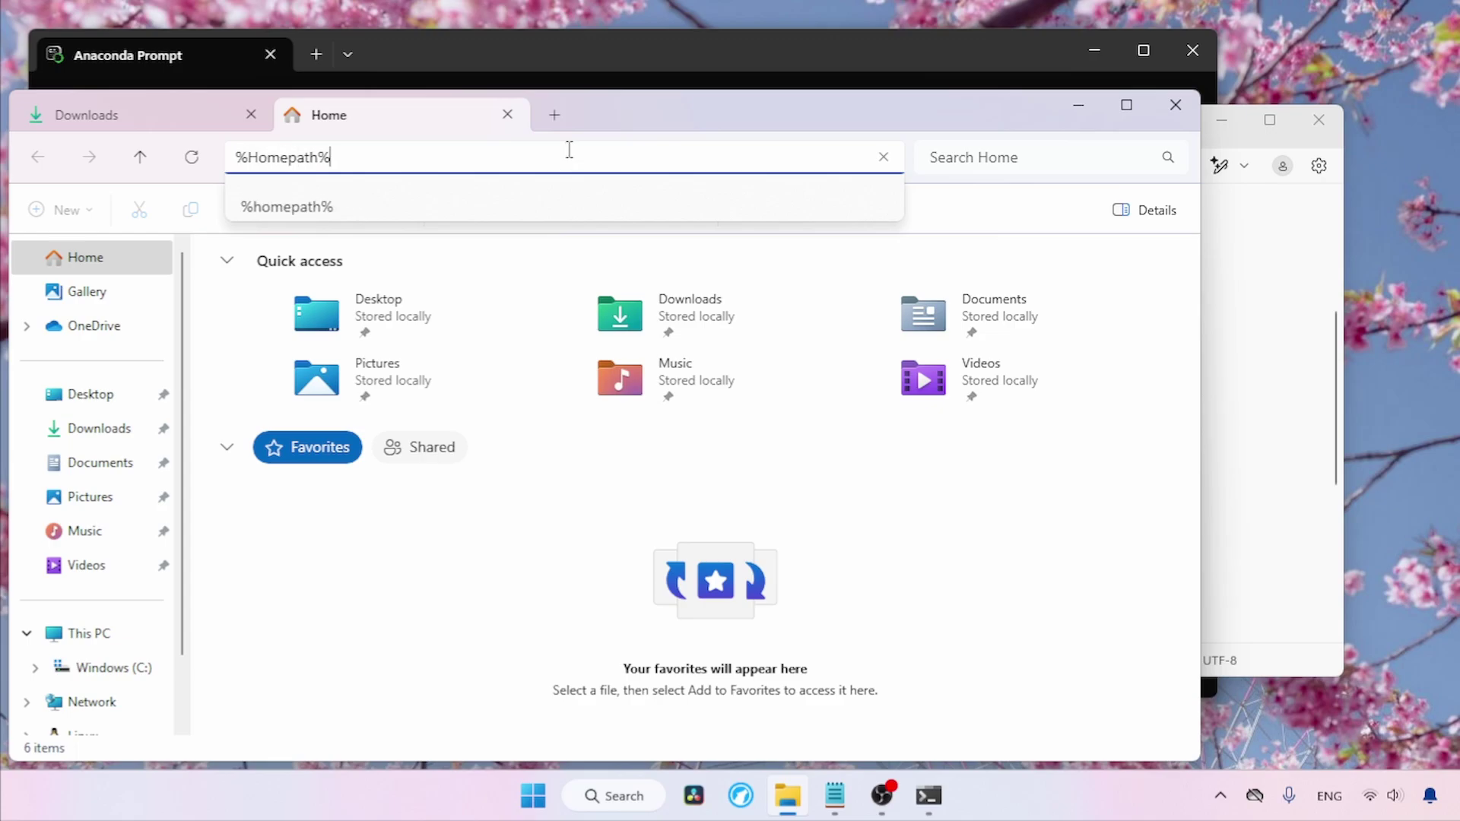
key("Return")
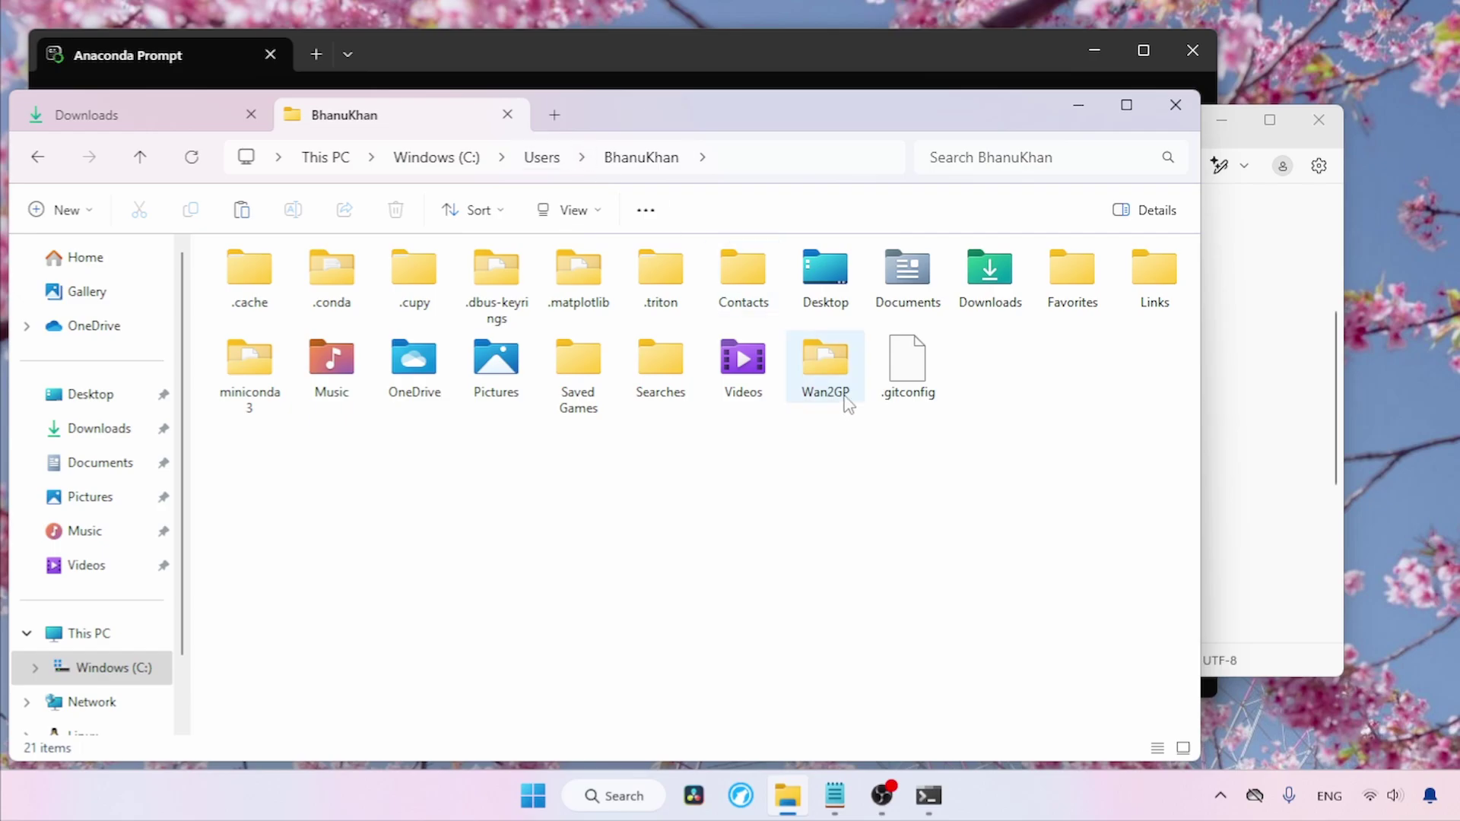
left_click(847, 402)
double_click(847, 402)
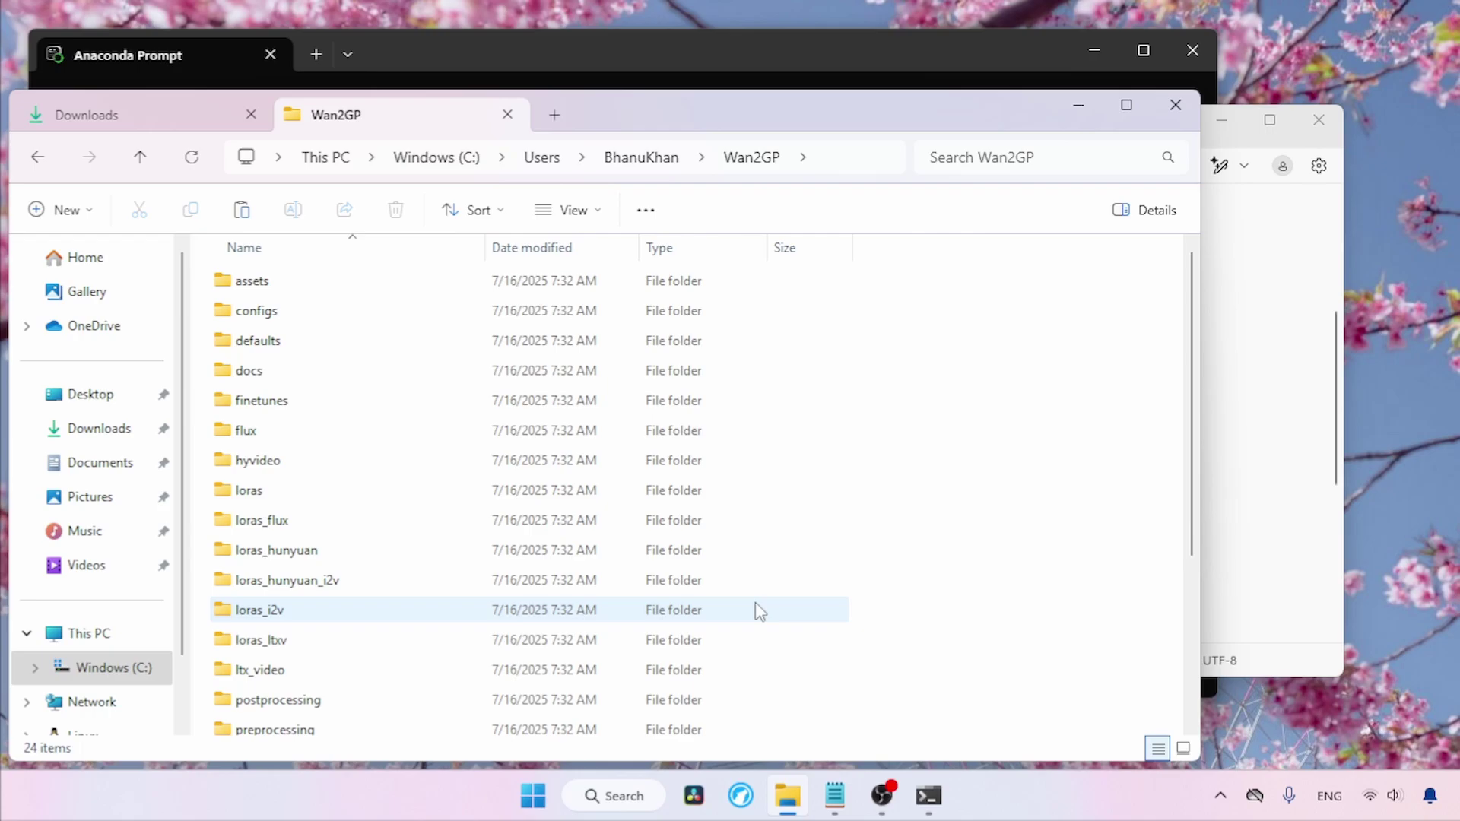
left_click(285, 612)
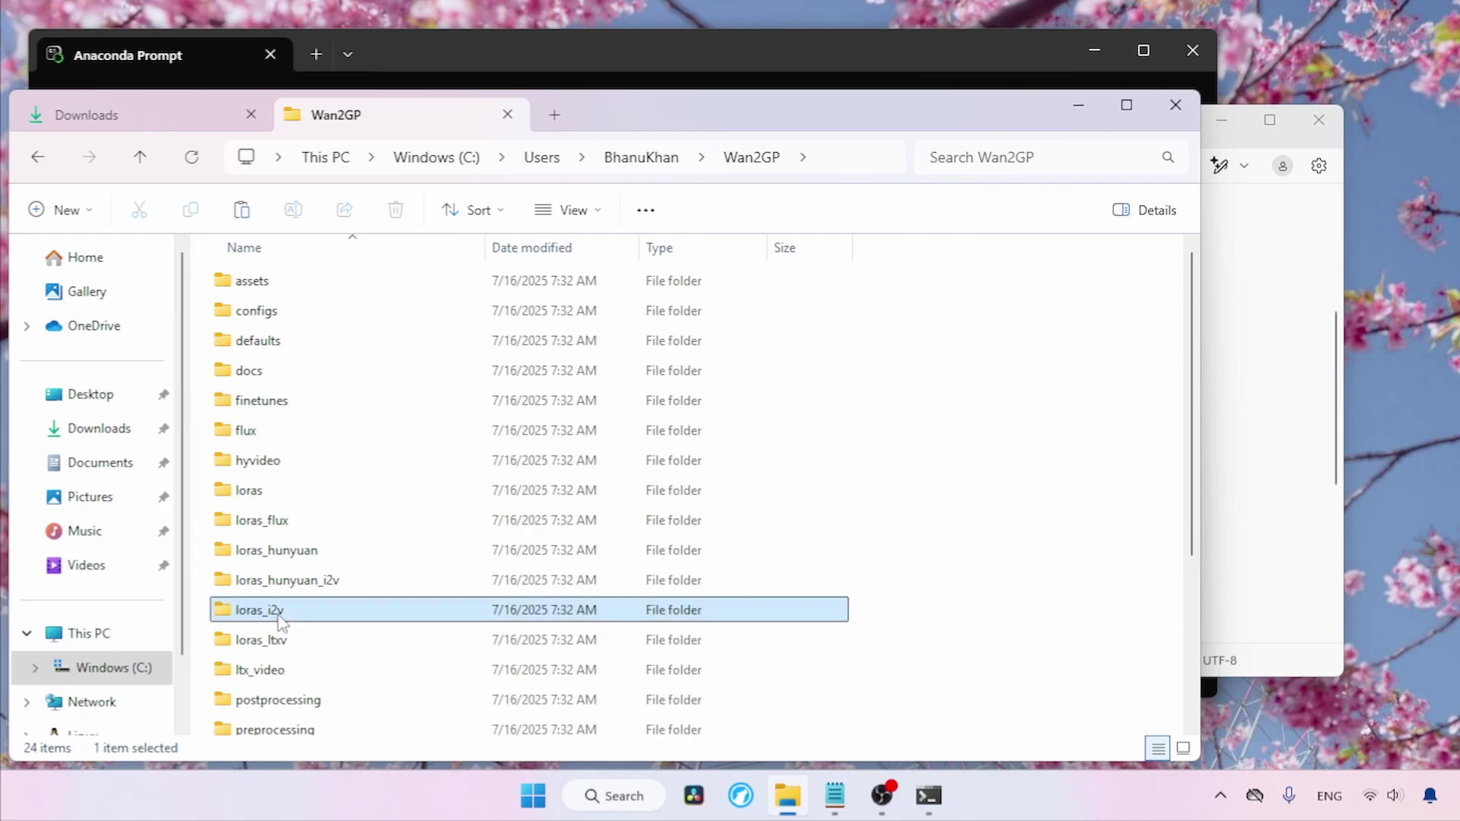
double_click(389, 613)
key("ctrl+v")
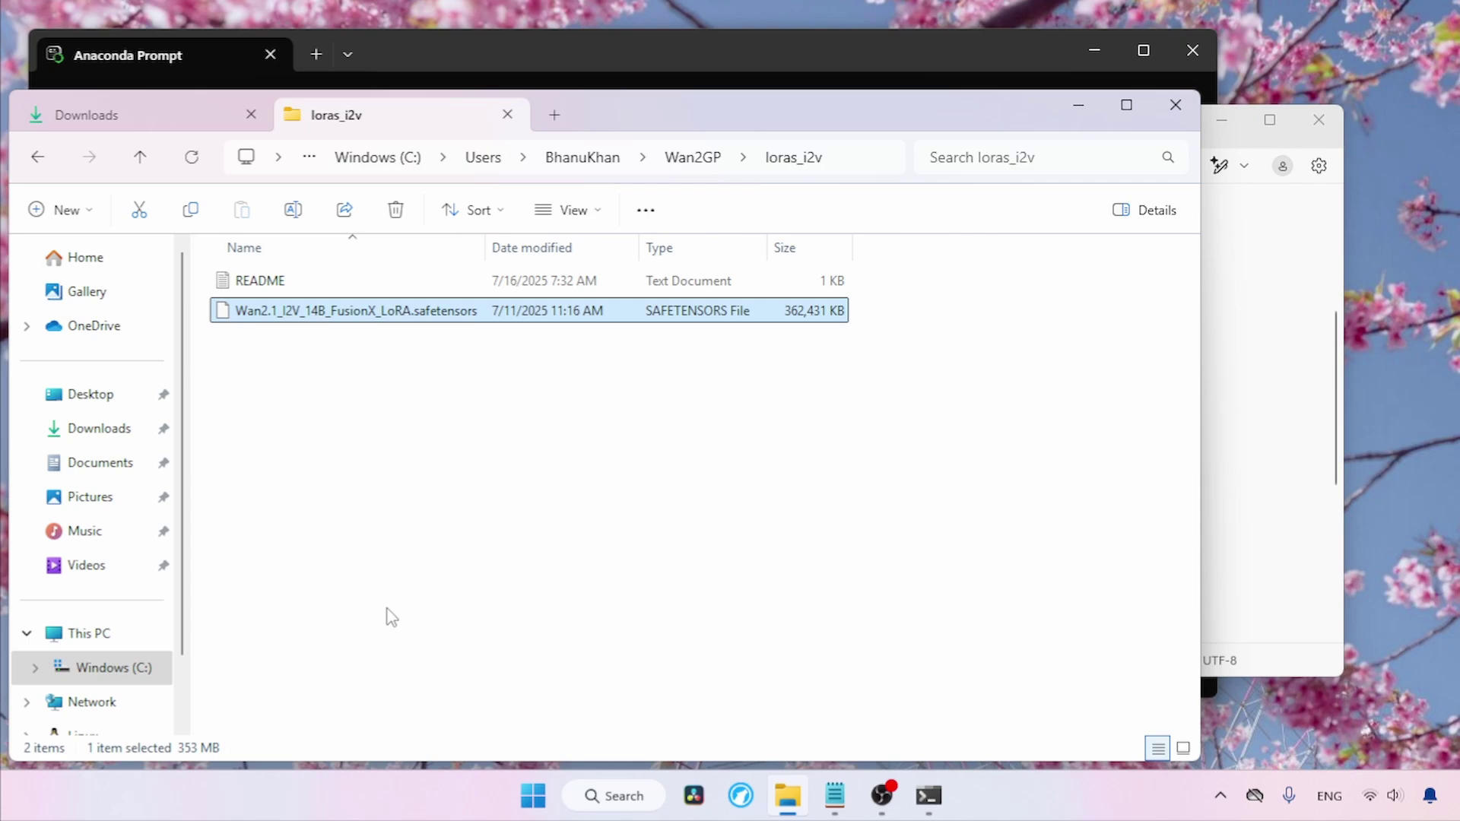
Step: Cut the ckpts folder from Downloads and paste it into the Wan2GP folder
left_click(195, 121)
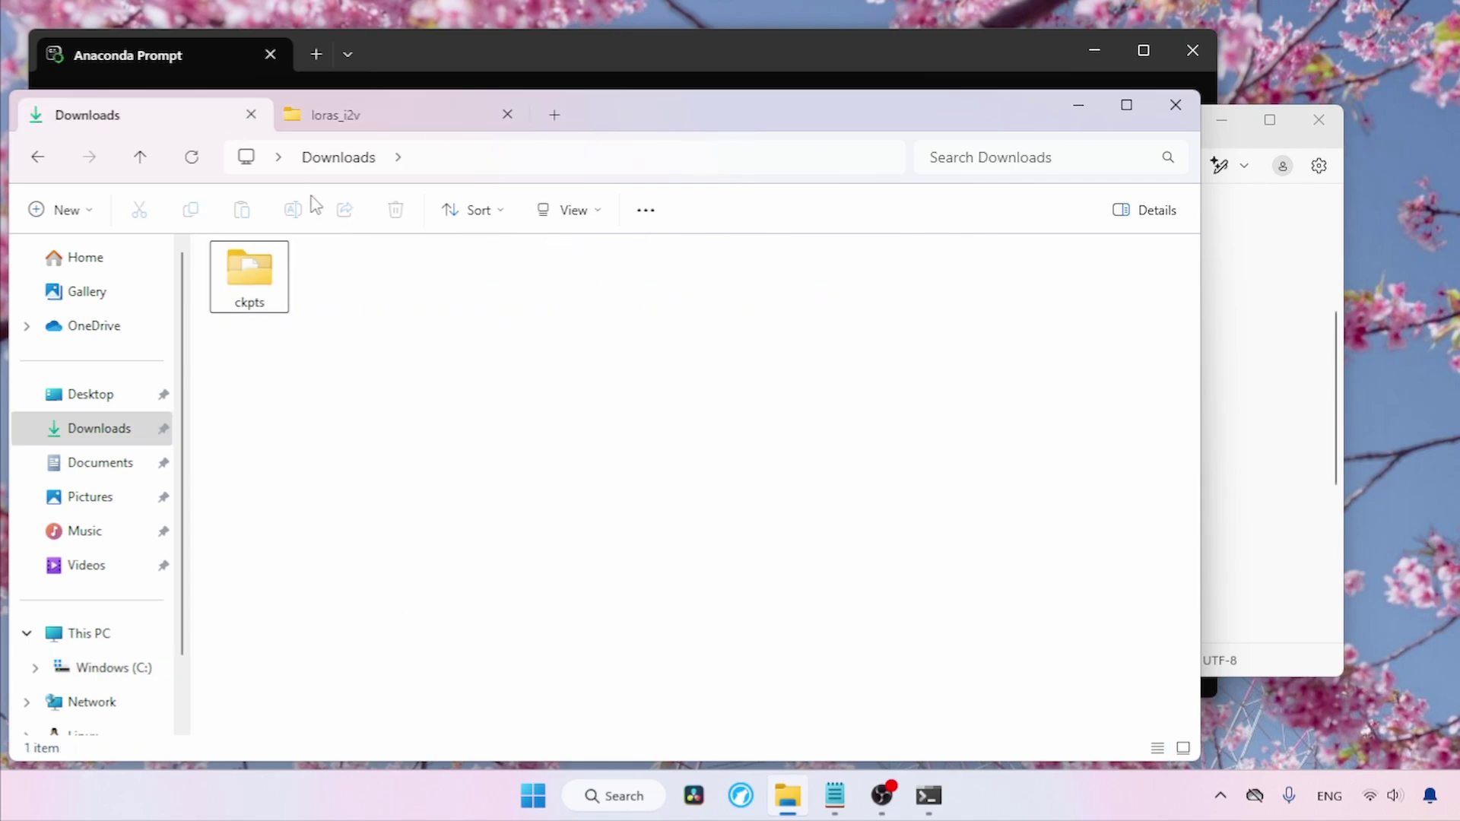
left_click_drag(315, 378, 233, 280)
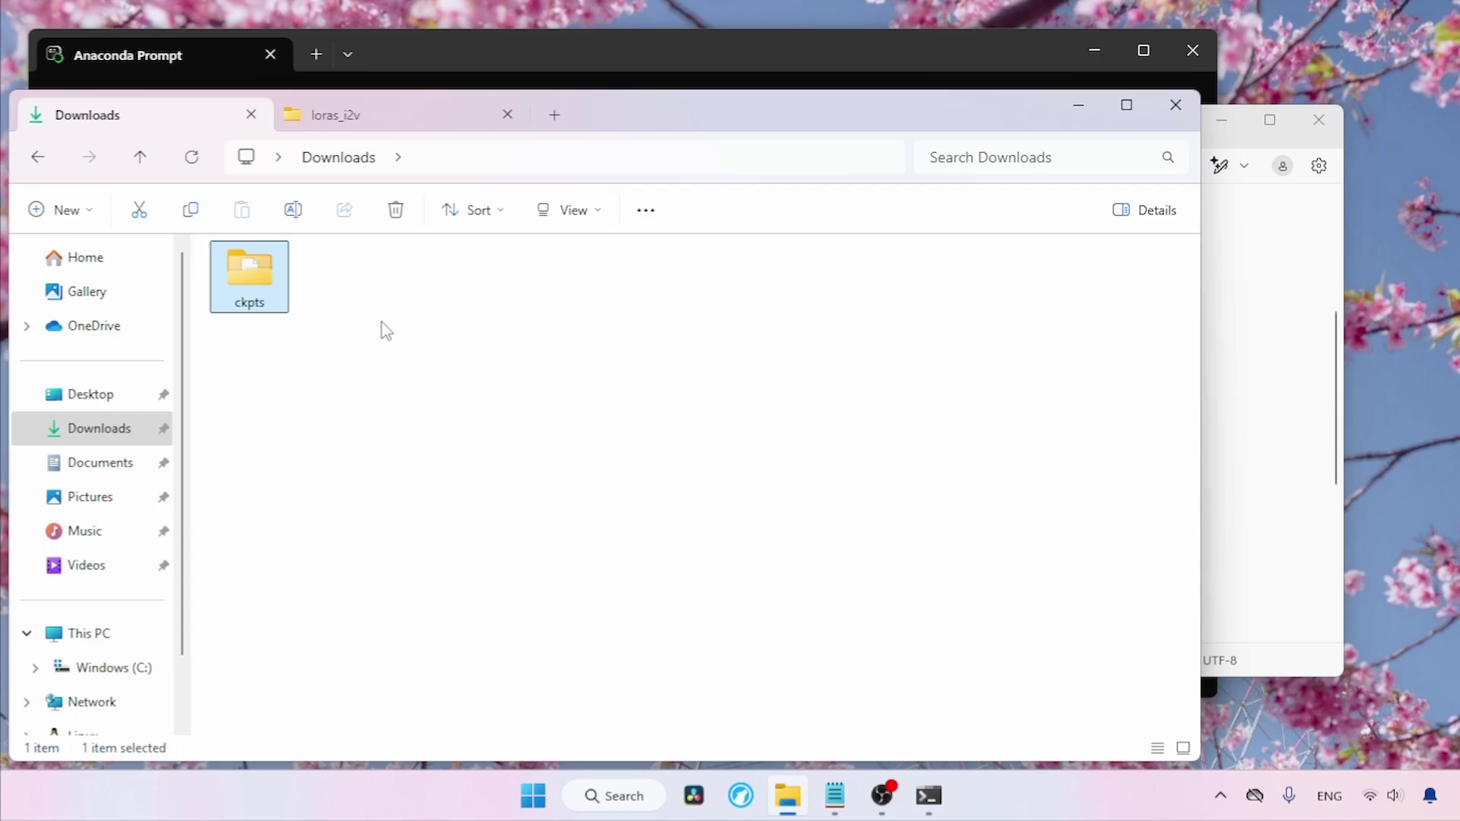
left_click(391, 110)
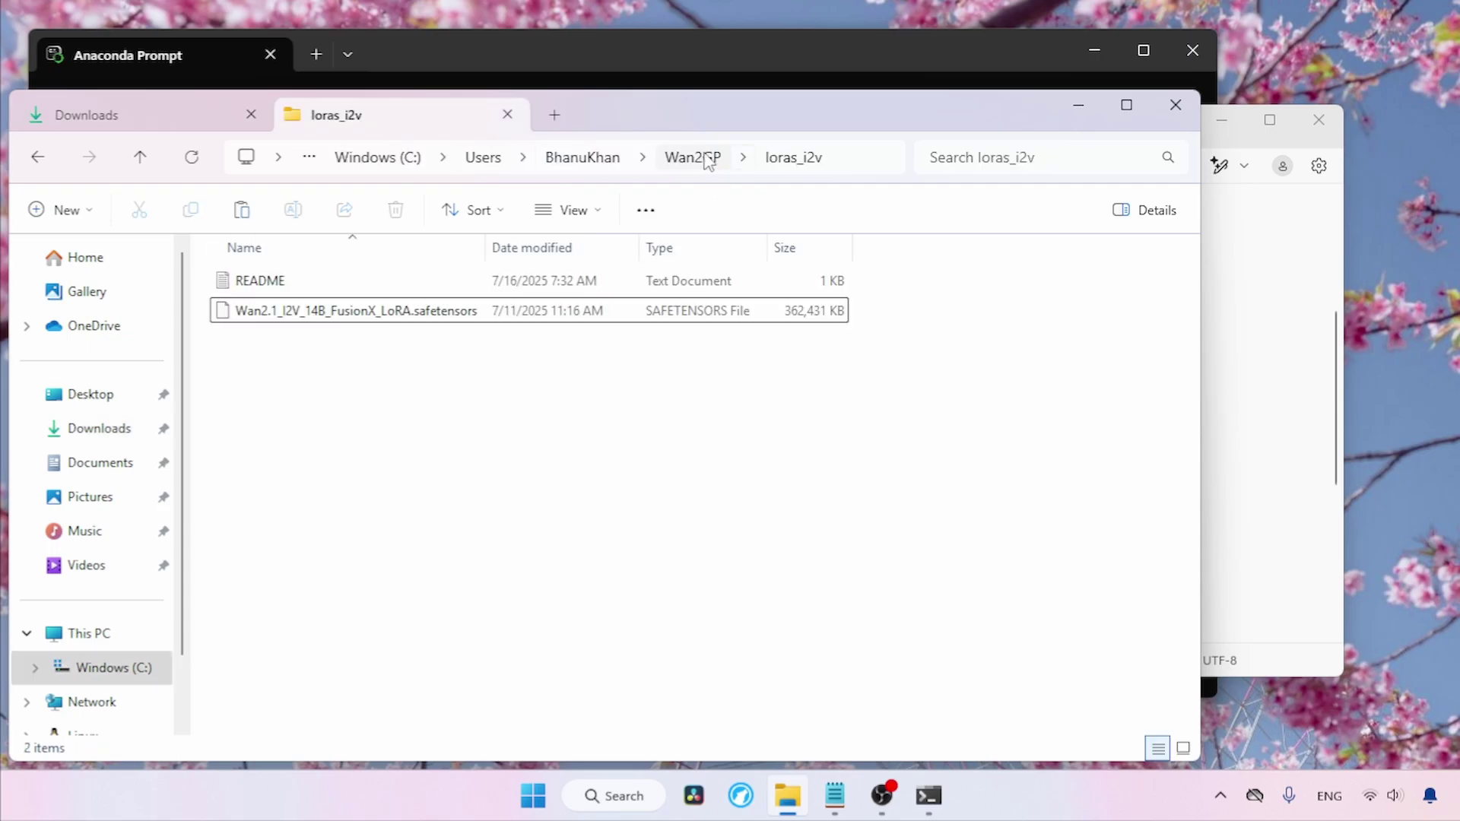
left_click(692, 158)
left_click(1124, 319)
key("ctrl+v")
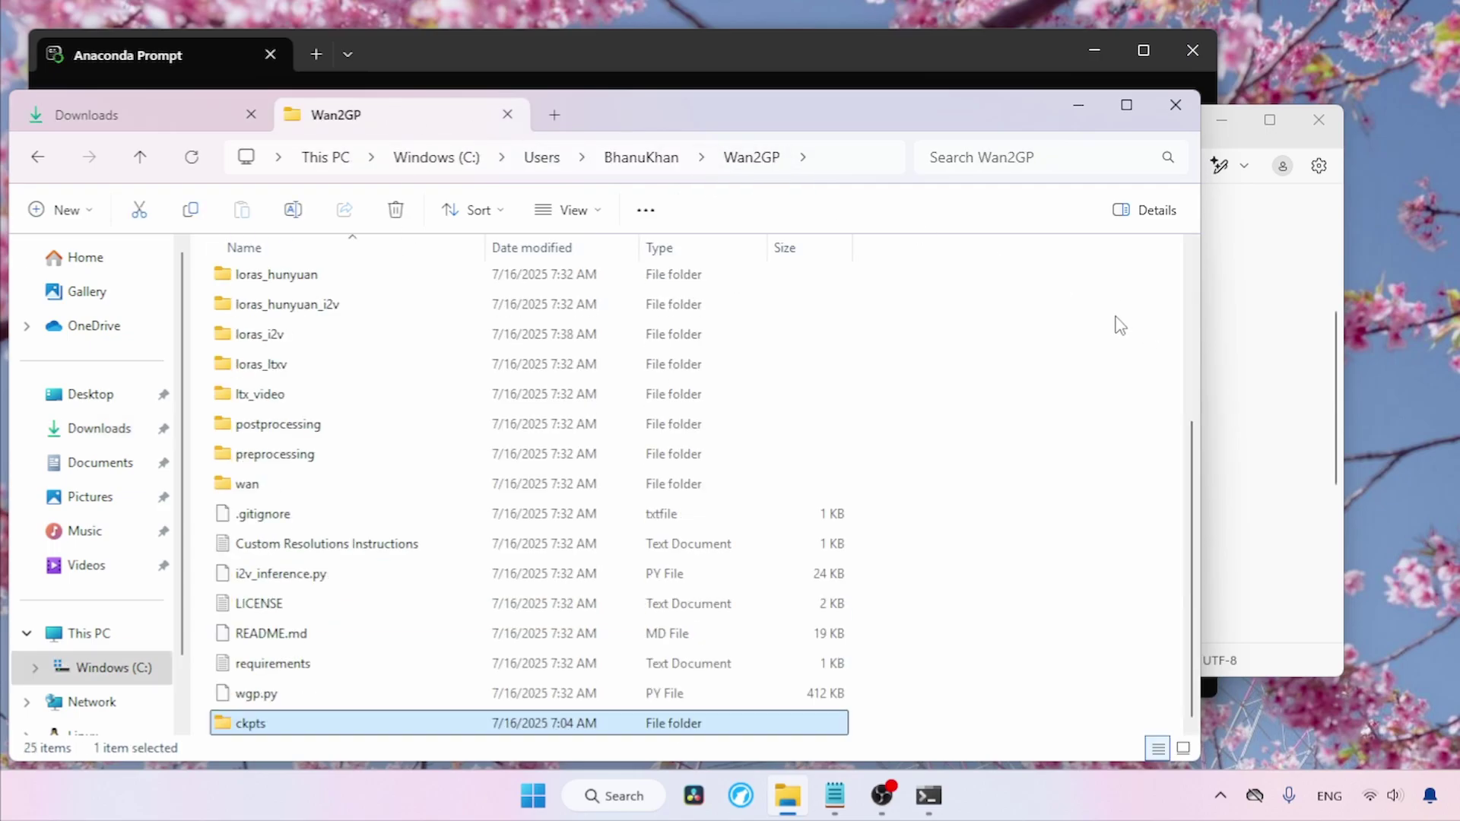
left_click(1226, 448)
Step: Review the Sage and Flash Attention notes, then install triton-windows in Anaconda Prompt
left_click_drag(1336, 365, 1338, 462)
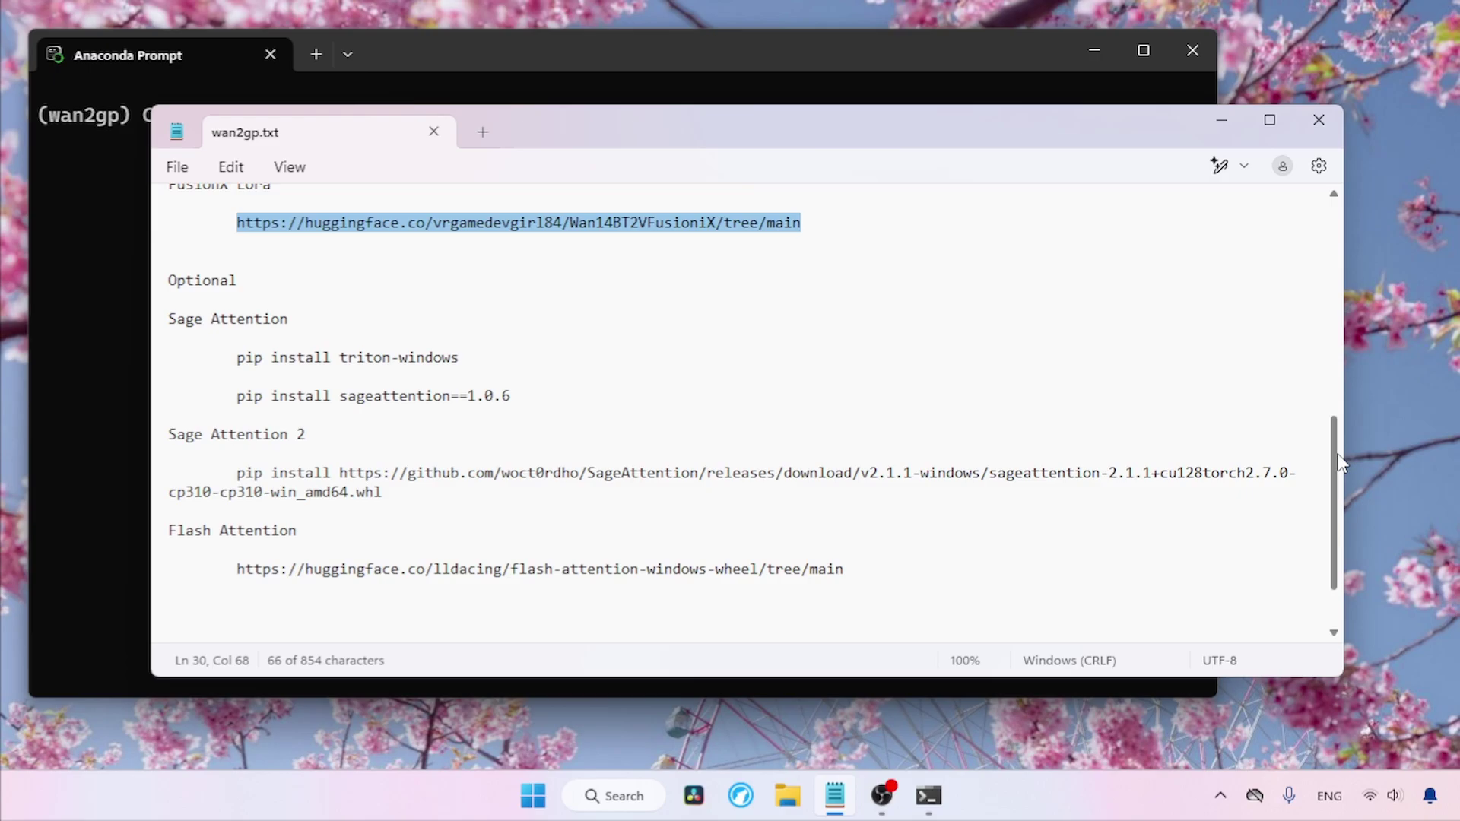
left_click_drag(431, 317, 168, 319)
left_click_drag(169, 434, 405, 438)
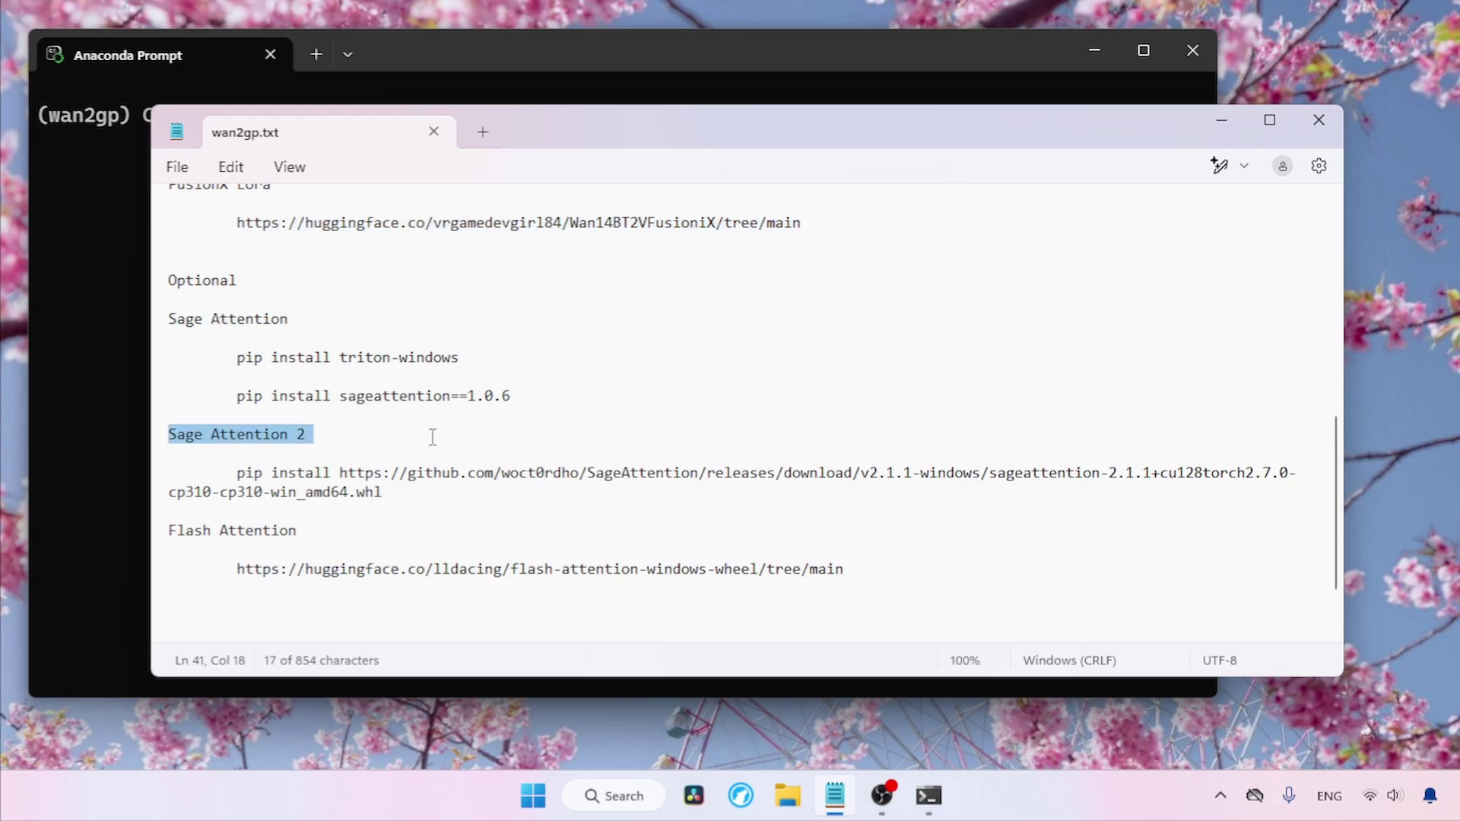
left_click_drag(345, 532, 154, 530)
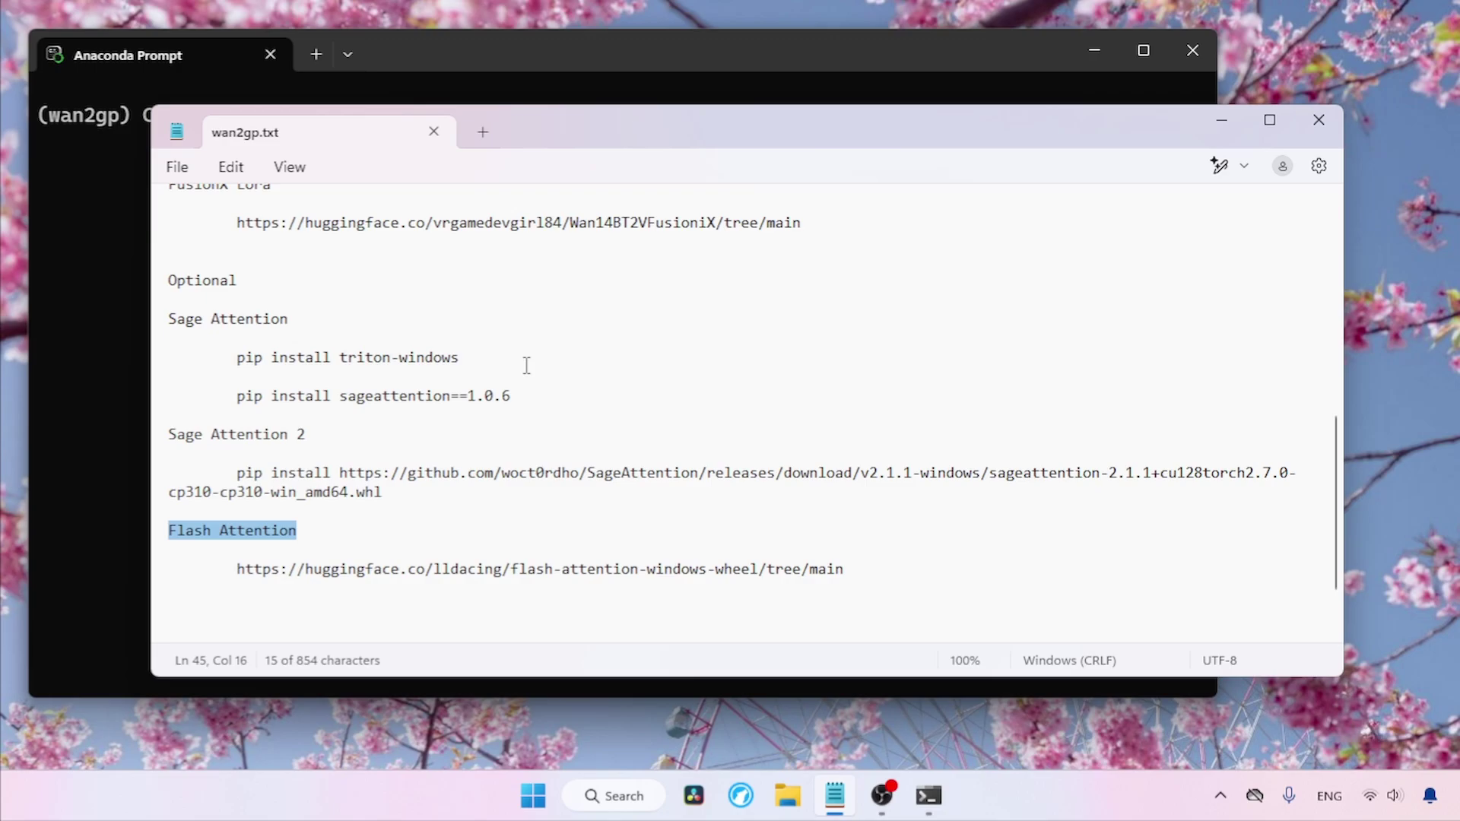
mouse_move(533, 361)
left_mouse_down()
mouse_move(236, 359)
mouse_move(515, 360)
left_mouse_up()
key("ctrl+c")
key("Left")
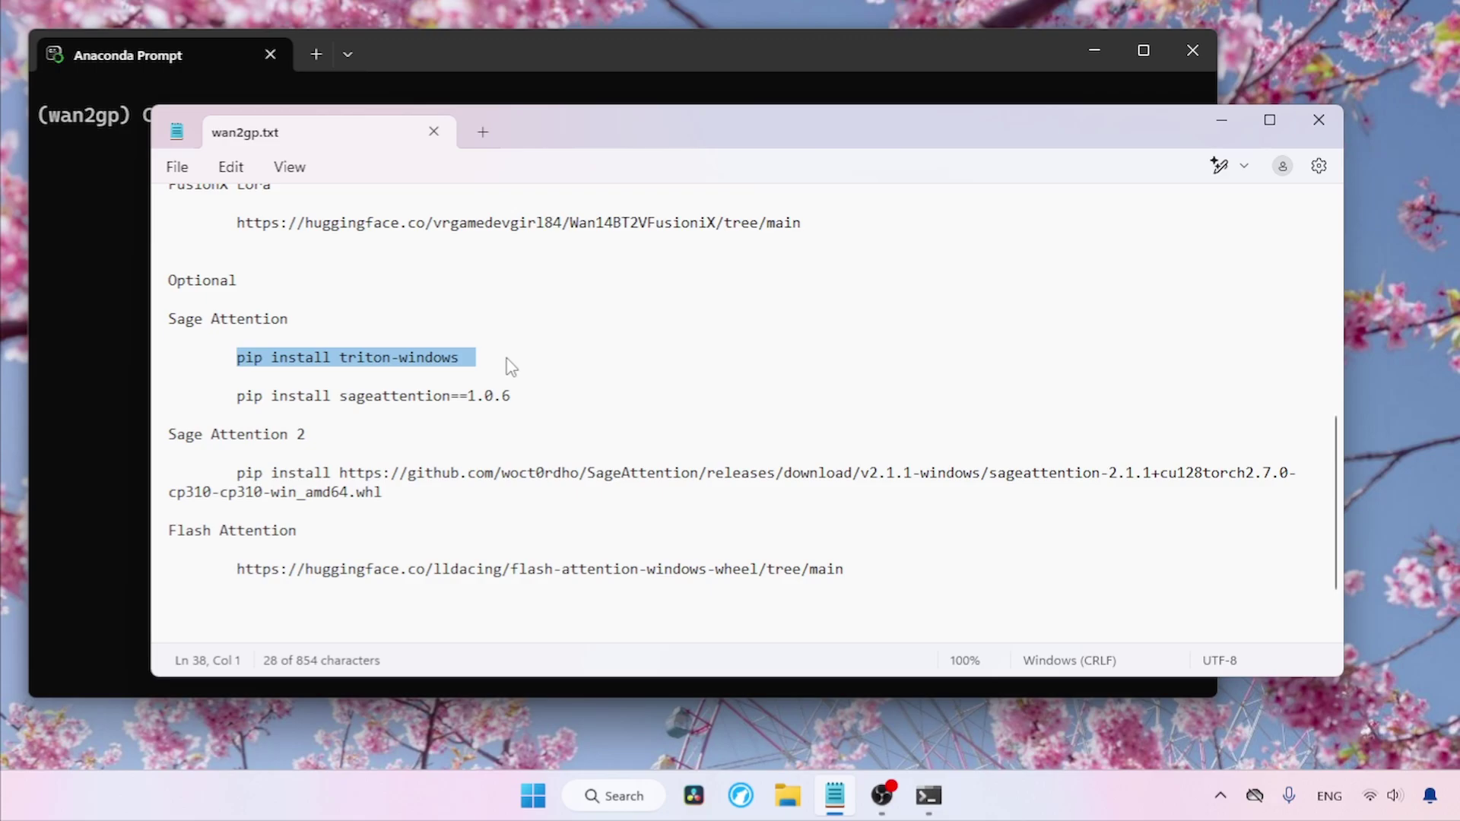
left_click(147, 297)
key("ctrl+v")
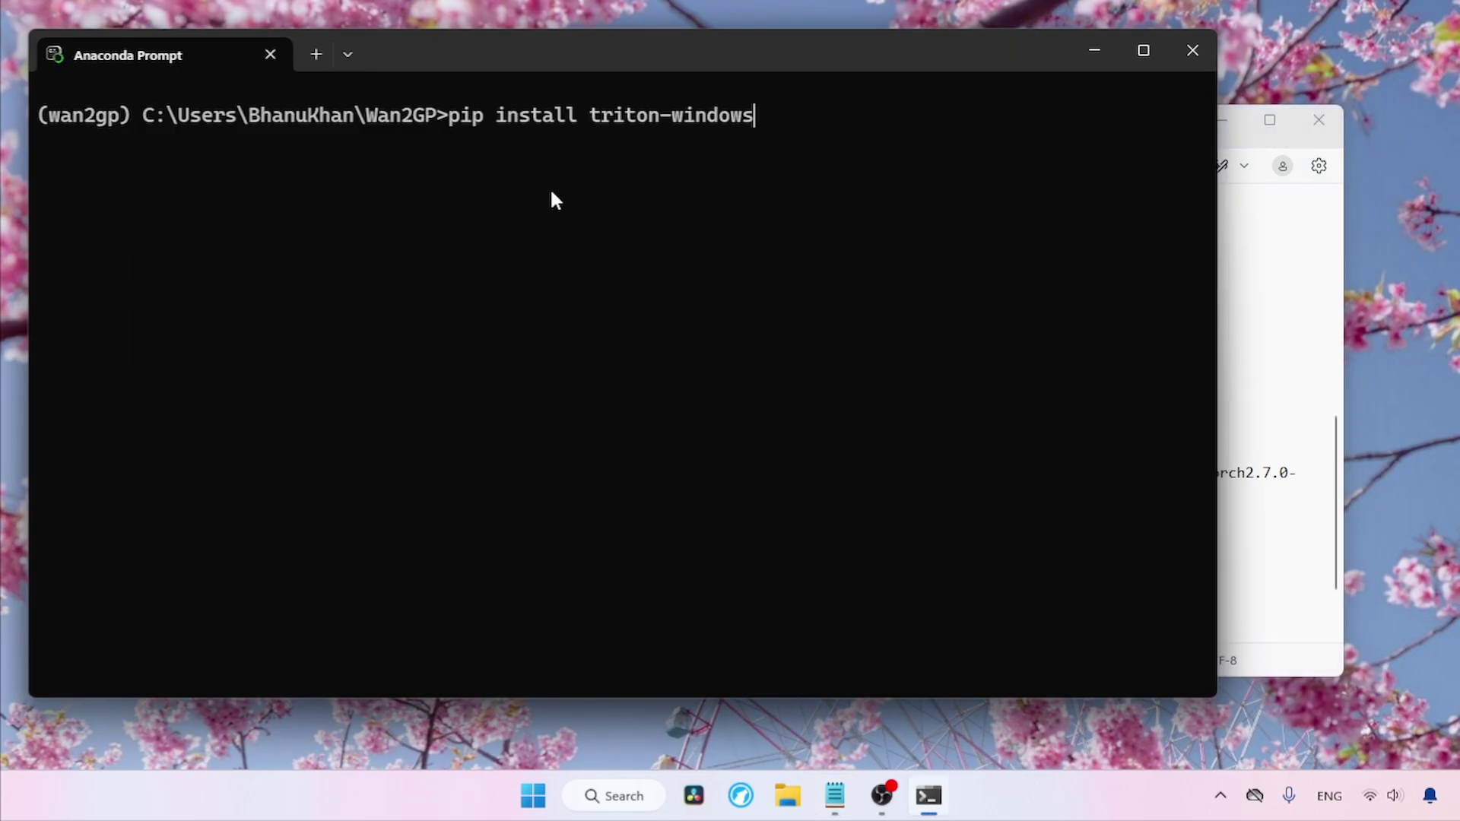
key("Return")
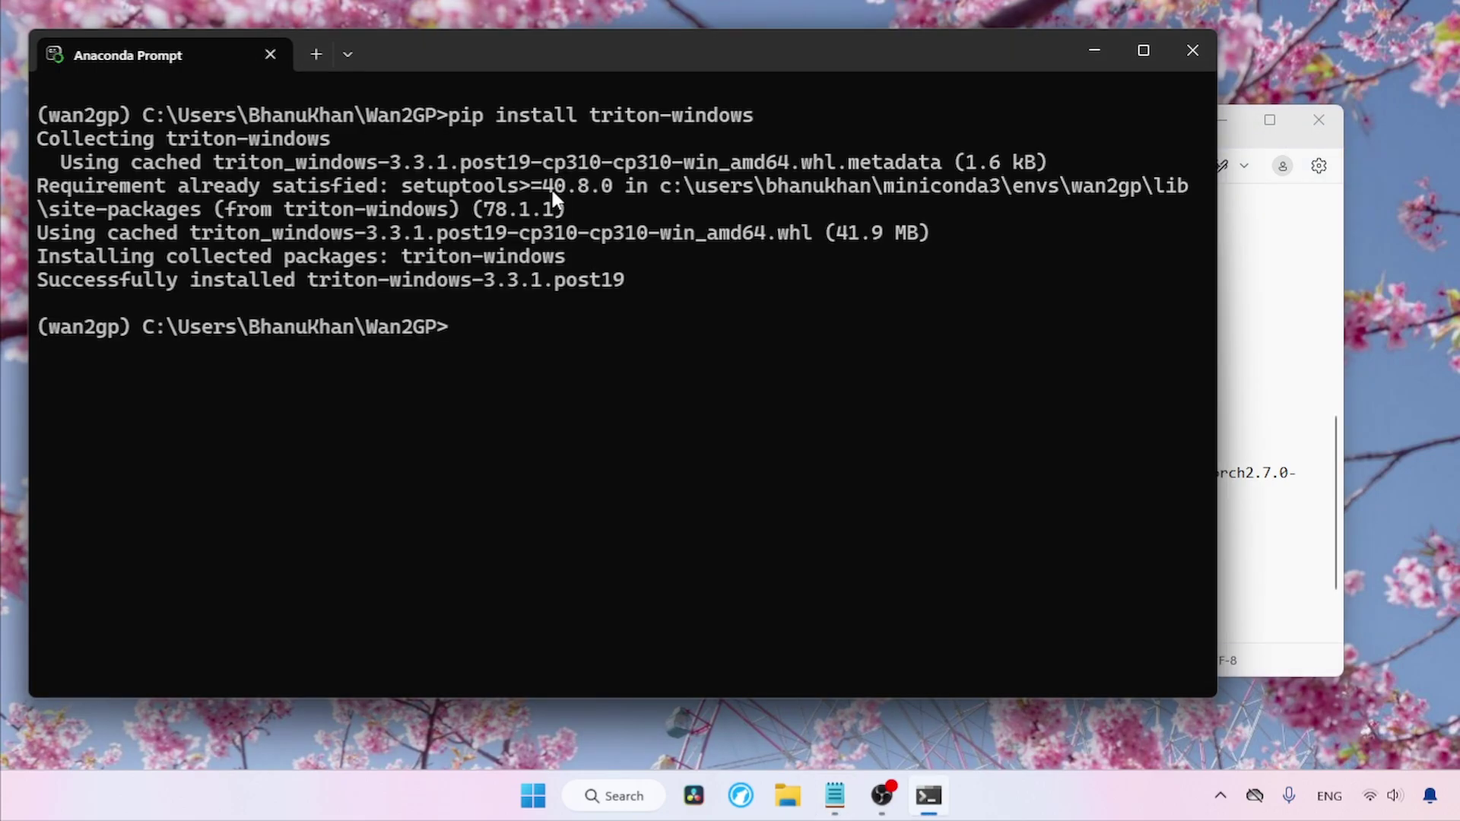
Step: Install the SageAttention 2.1.1 wheel from the notes, then clear the screen
left_click(1321, 447)
scroll(1342, 437, "down", 1)
left_click_drag(300, 303, 186, 303)
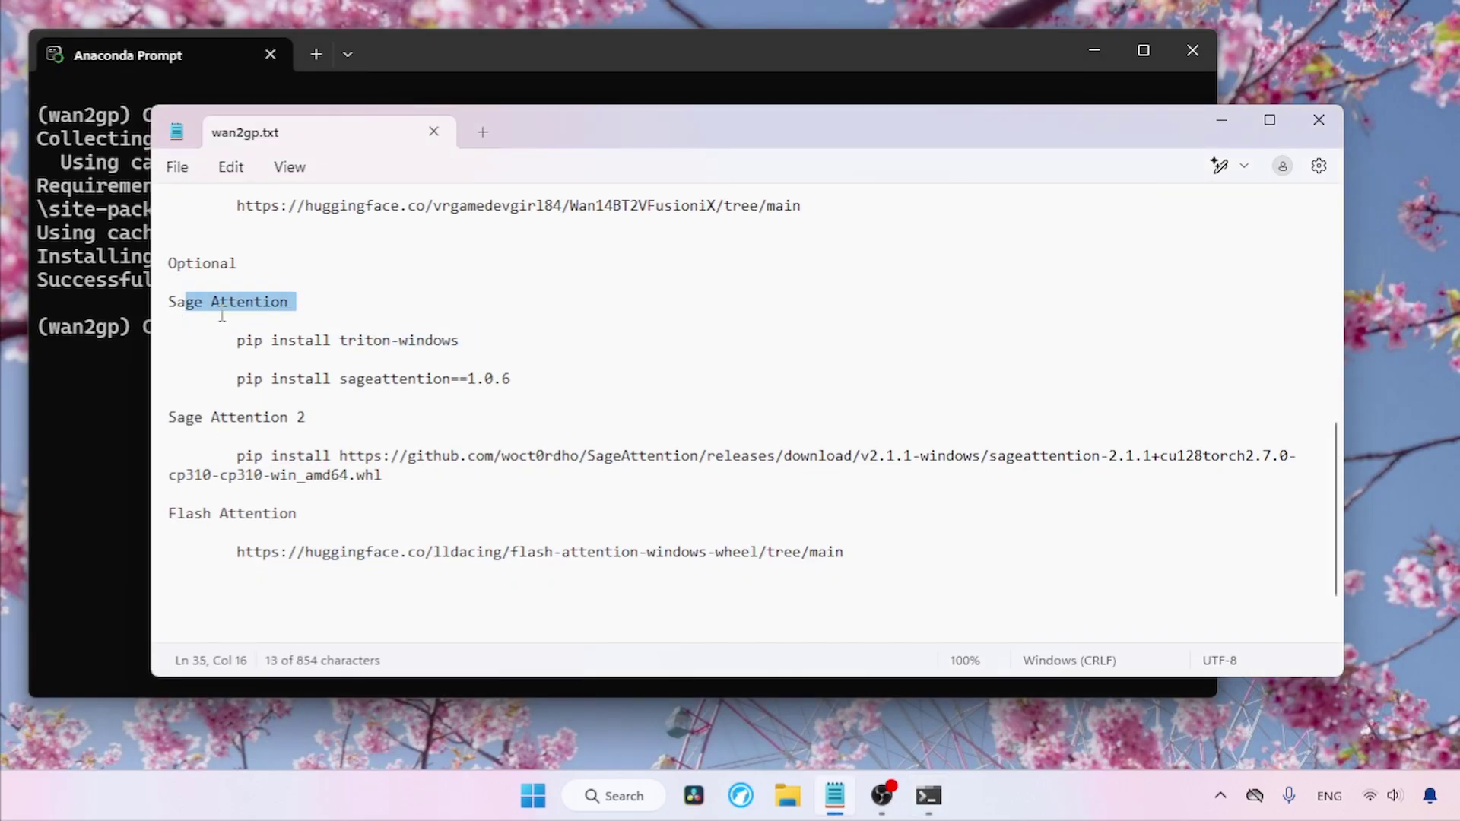
left_click_drag(511, 379, 228, 378)
left_click(229, 378)
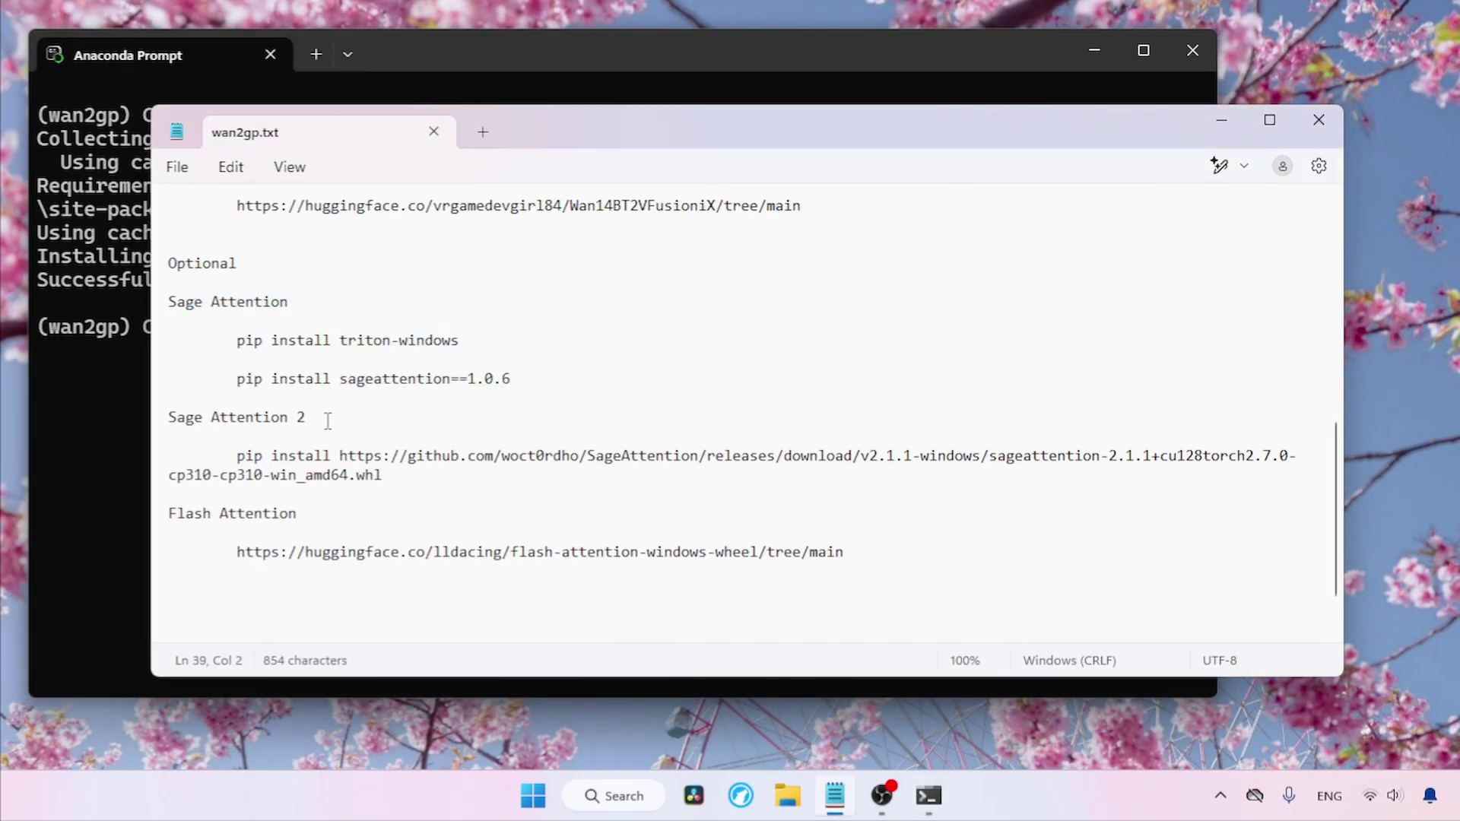
triple_click(388, 473)
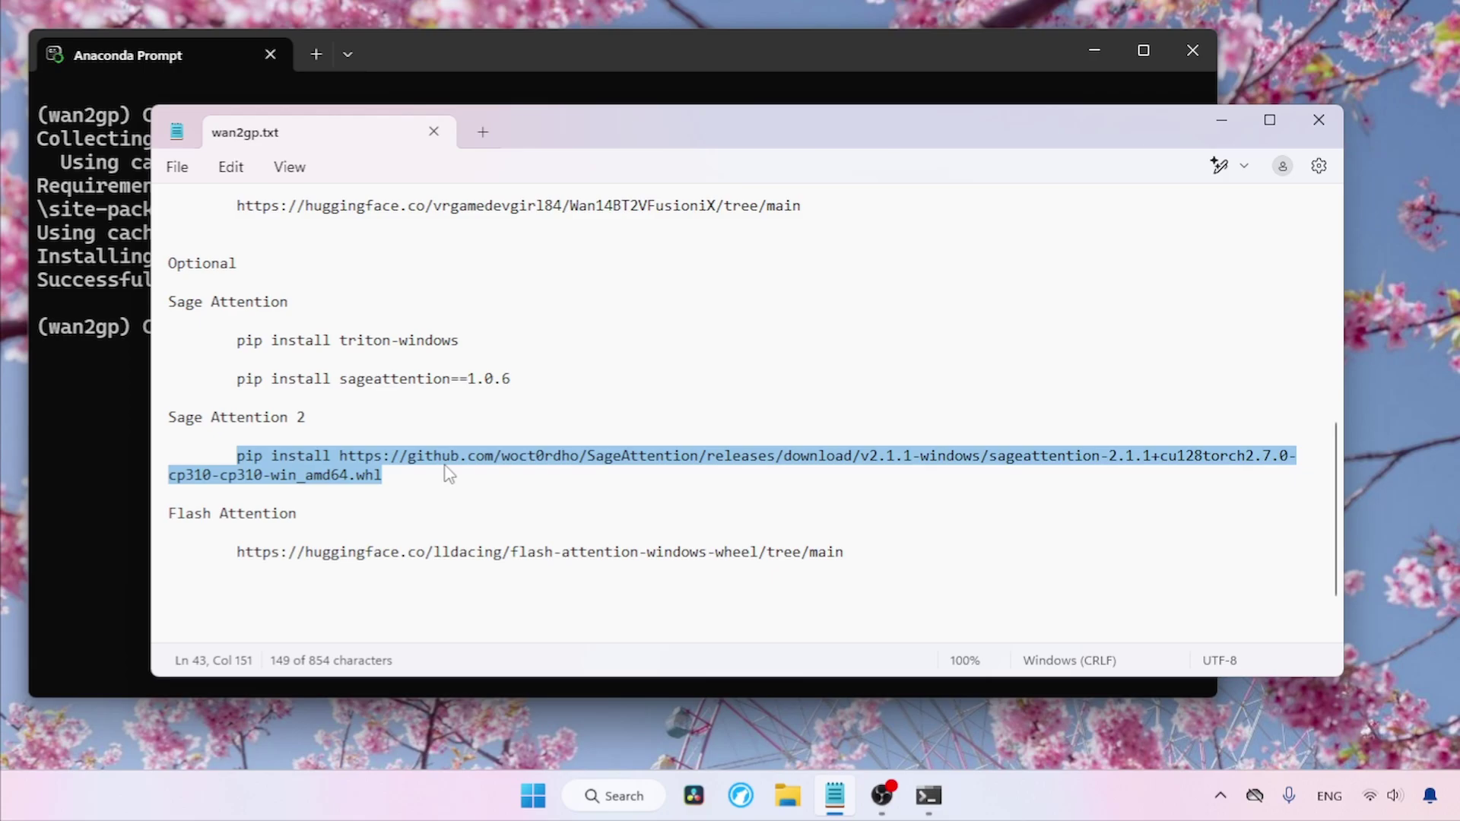
key("ctrl+c")
left_click(98, 357)
key("ctrl+v")
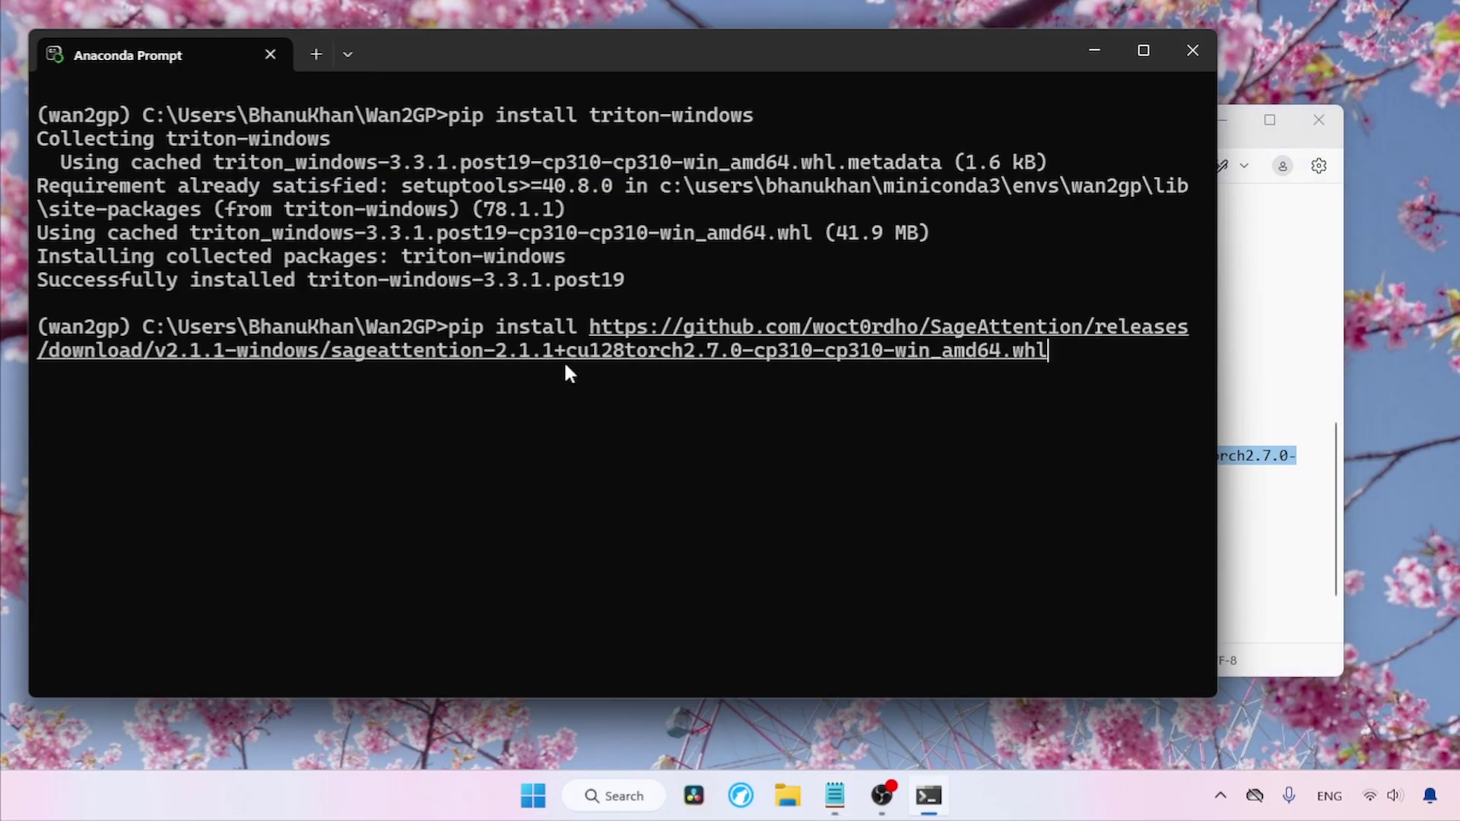
key("Return")
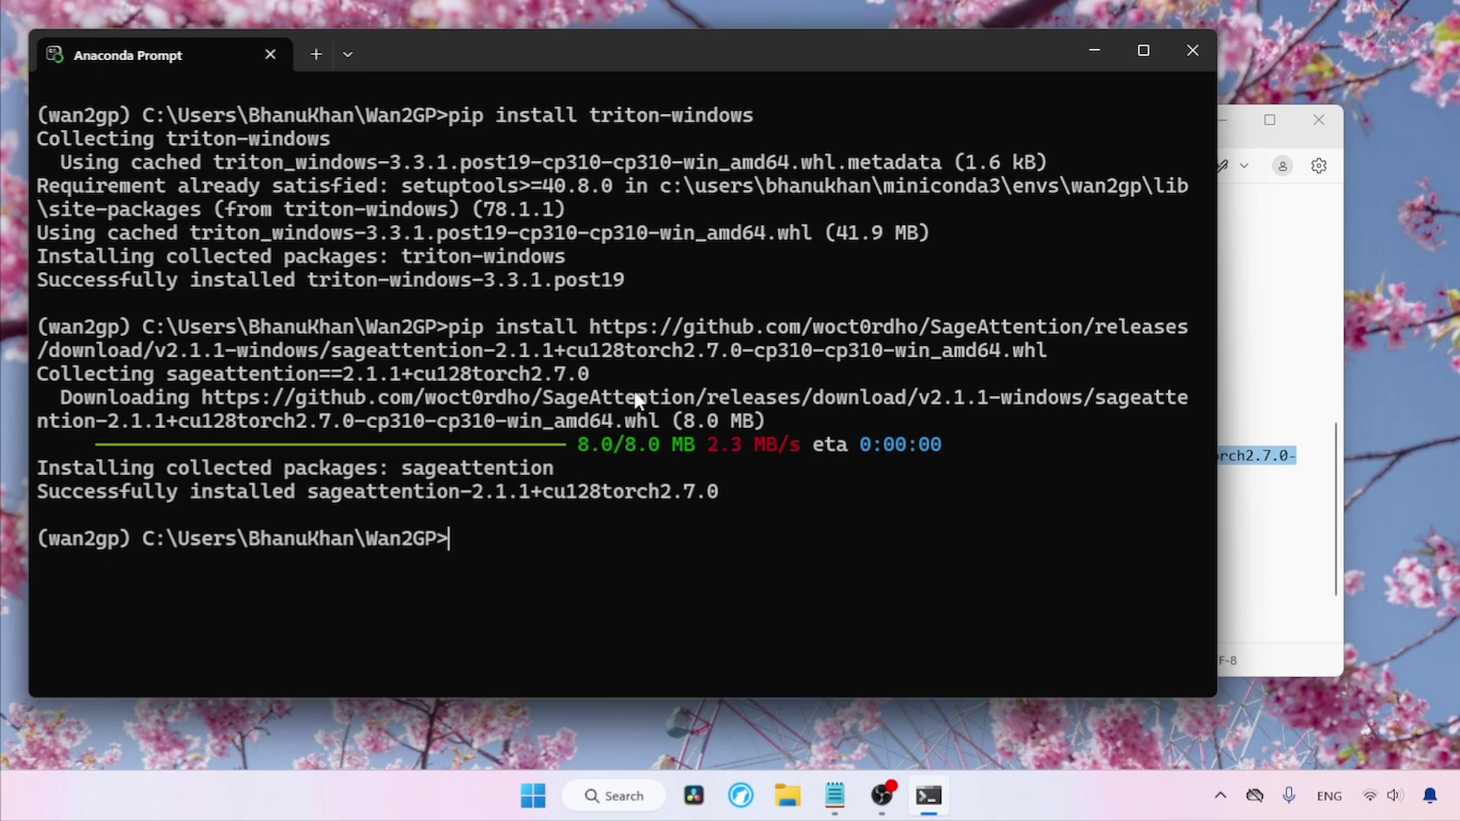
type("cls")
key("Return")
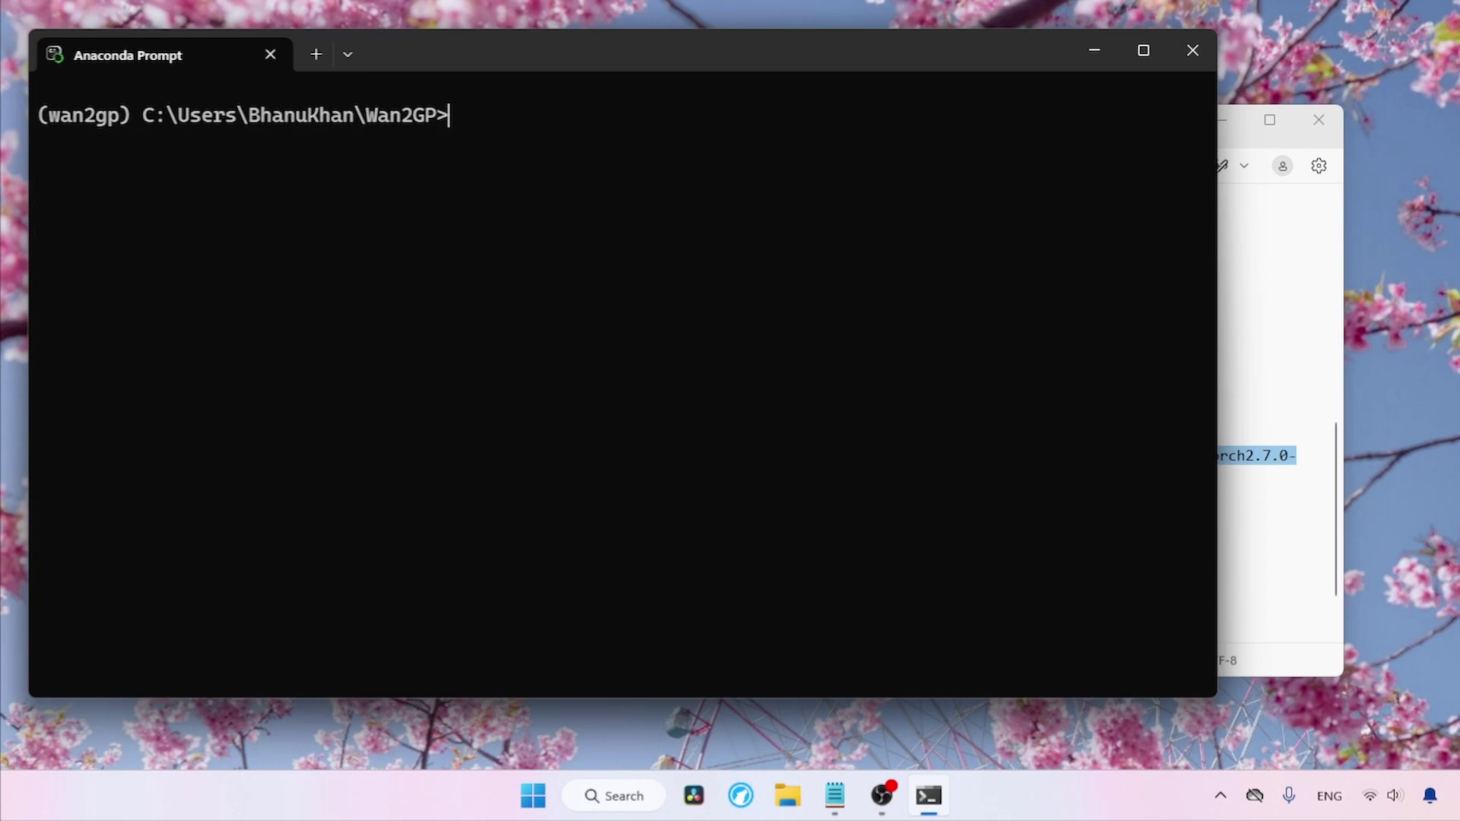
Step: Run python wgp.py --i2v and copy the printed localhost:7860 address
type("python wgp.py --i2v")
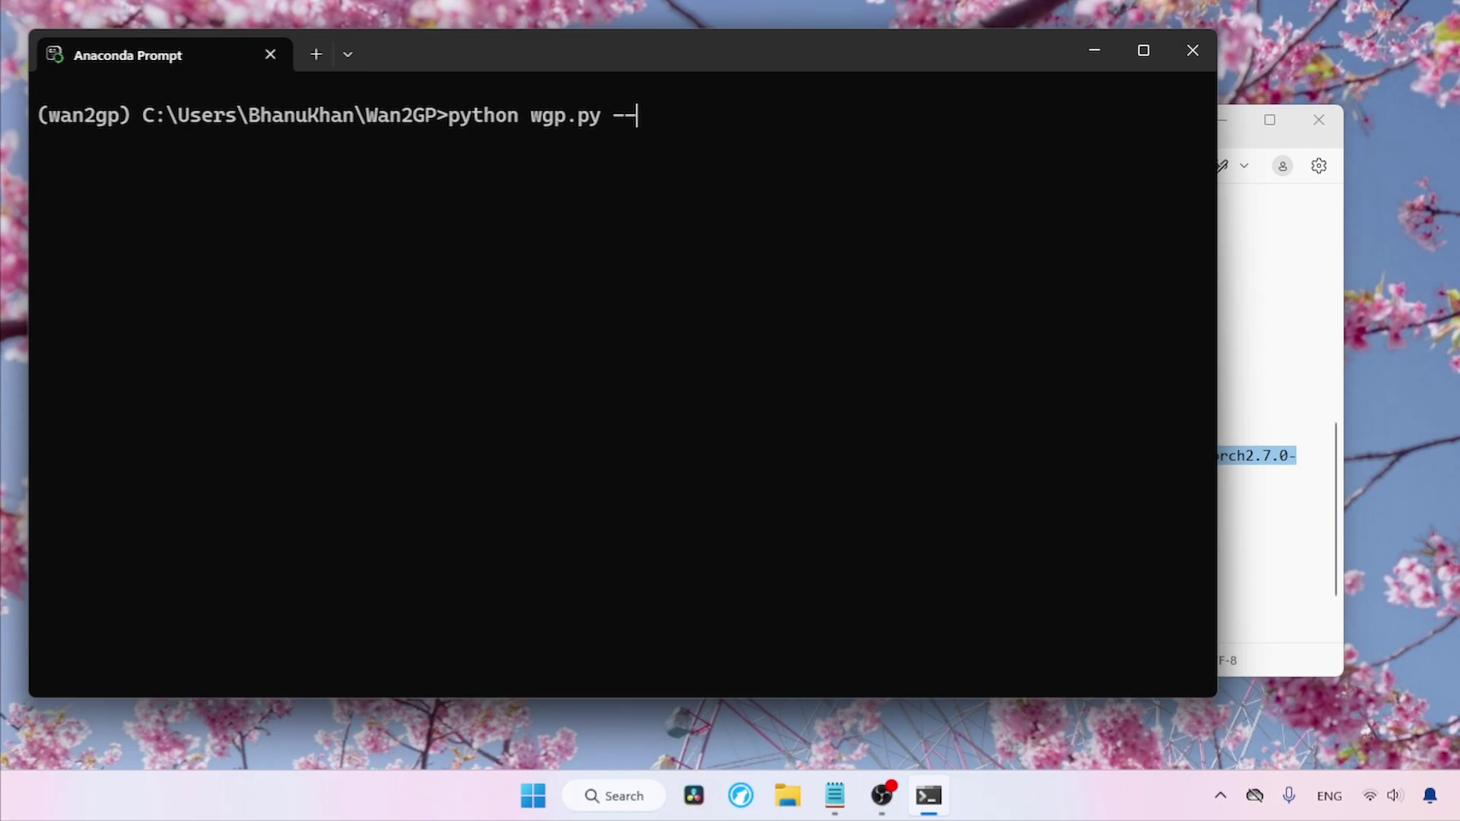
key("Return")
left_click_drag(335, 169, 586, 173)
right_click(586, 173)
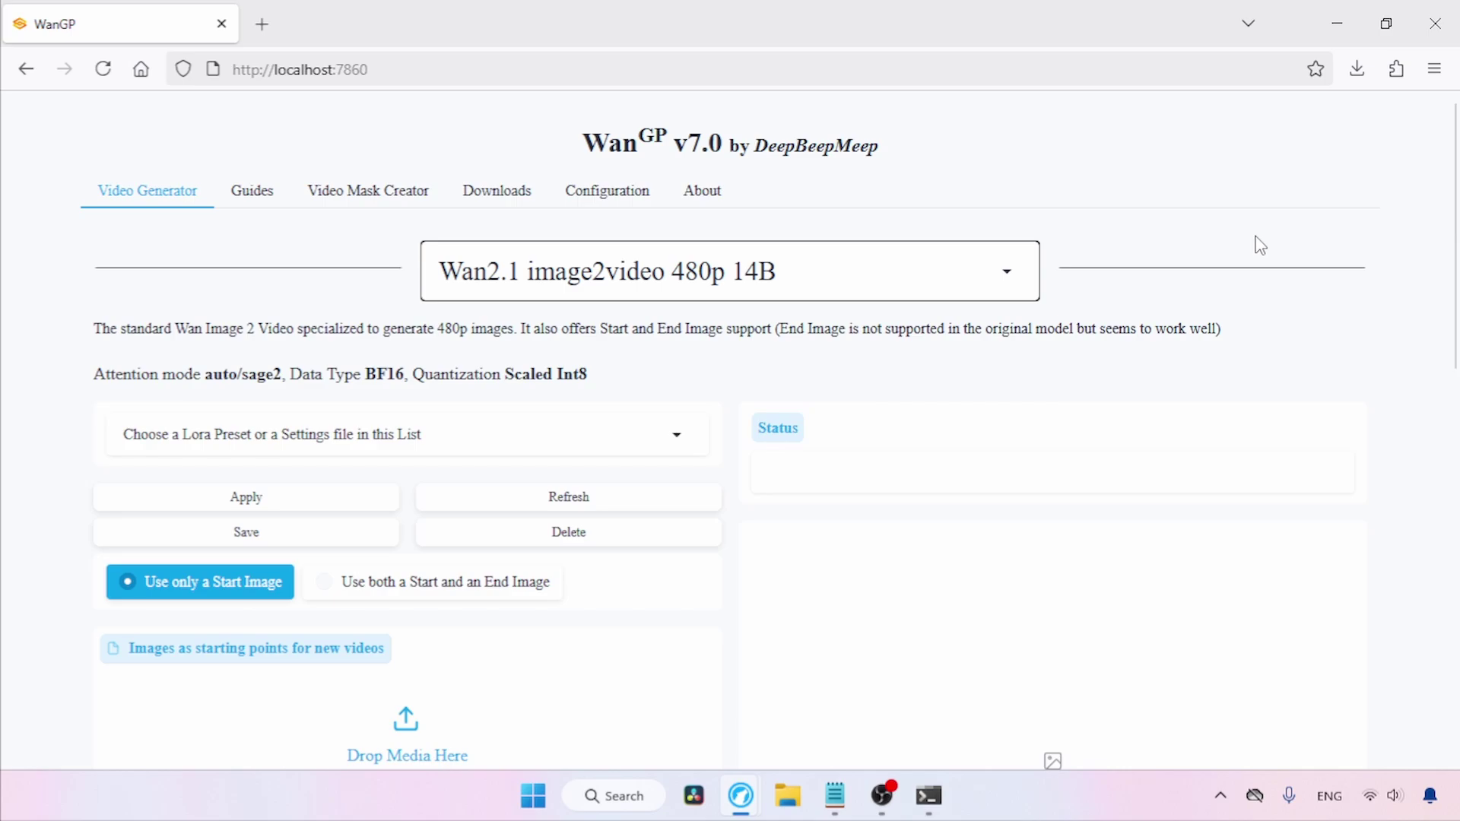
Step: Pick Multitalk 480p in the Video Generator model dropdown
left_click(991, 282)
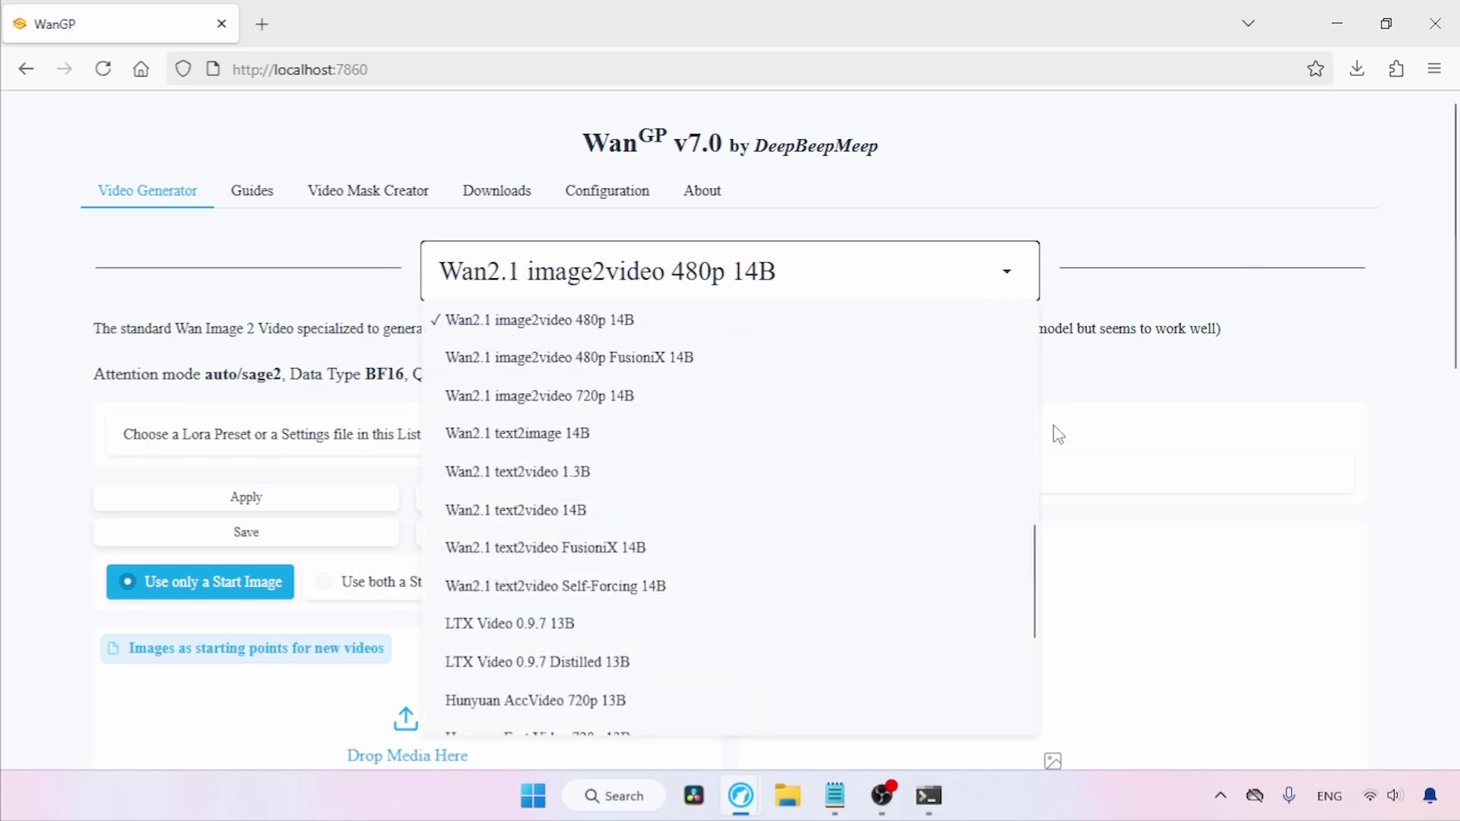
scroll(1040, 570, "down", 2)
left_click_drag(1039, 571, 1032, 337)
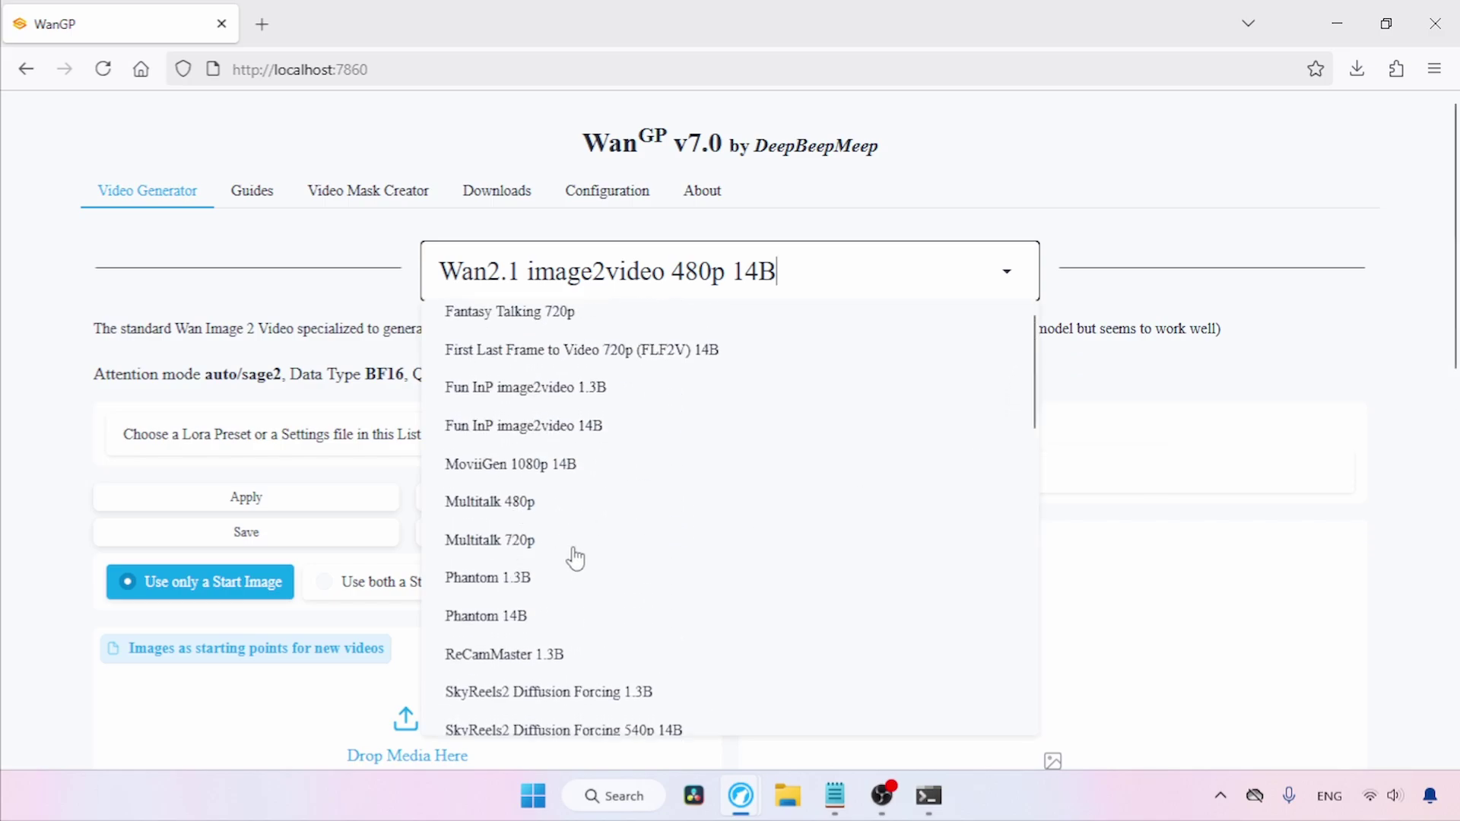
scroll(574, 551, "down", 8)
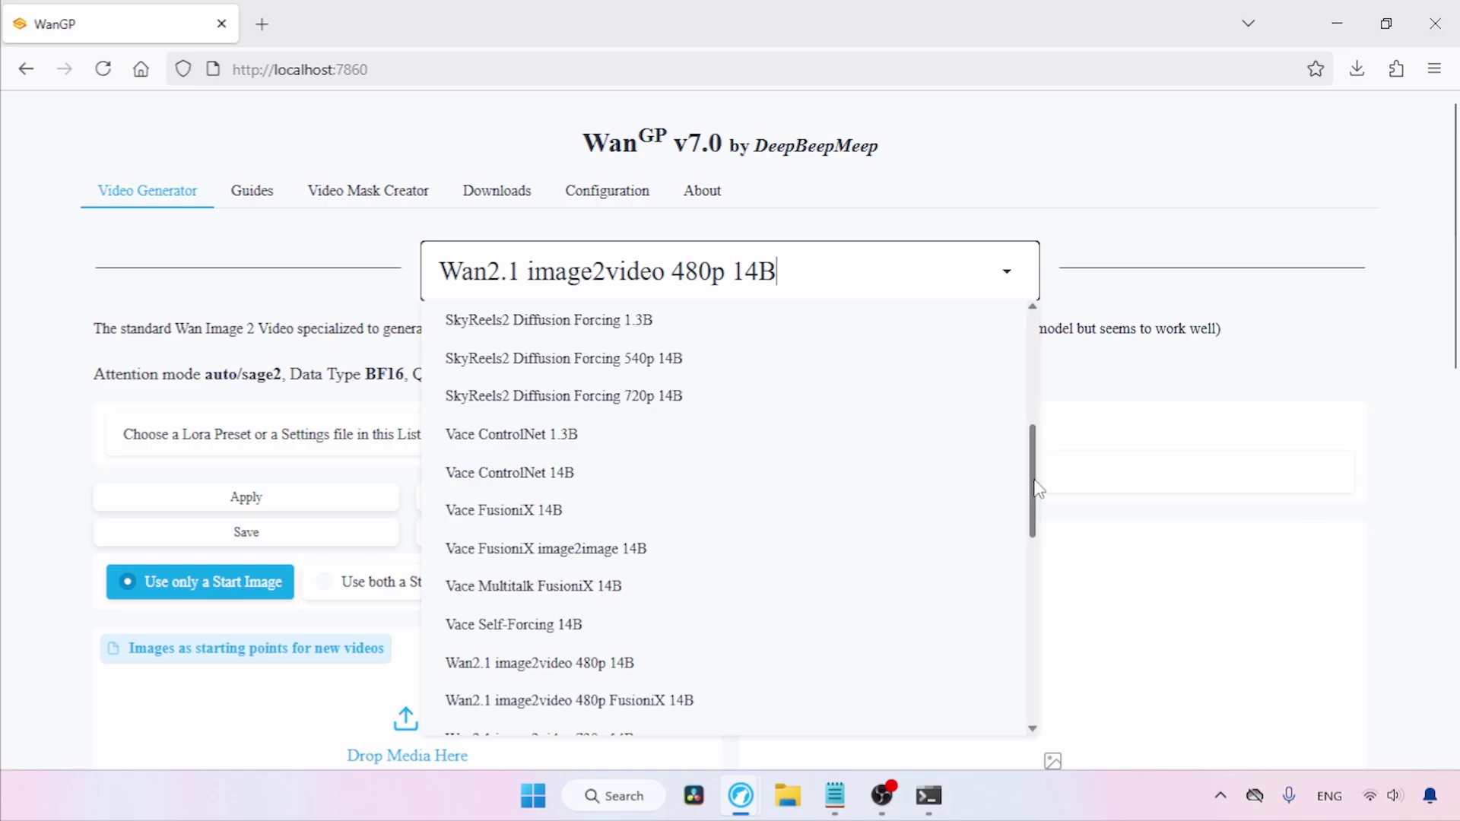
left_click_drag(1036, 494, 1041, 374)
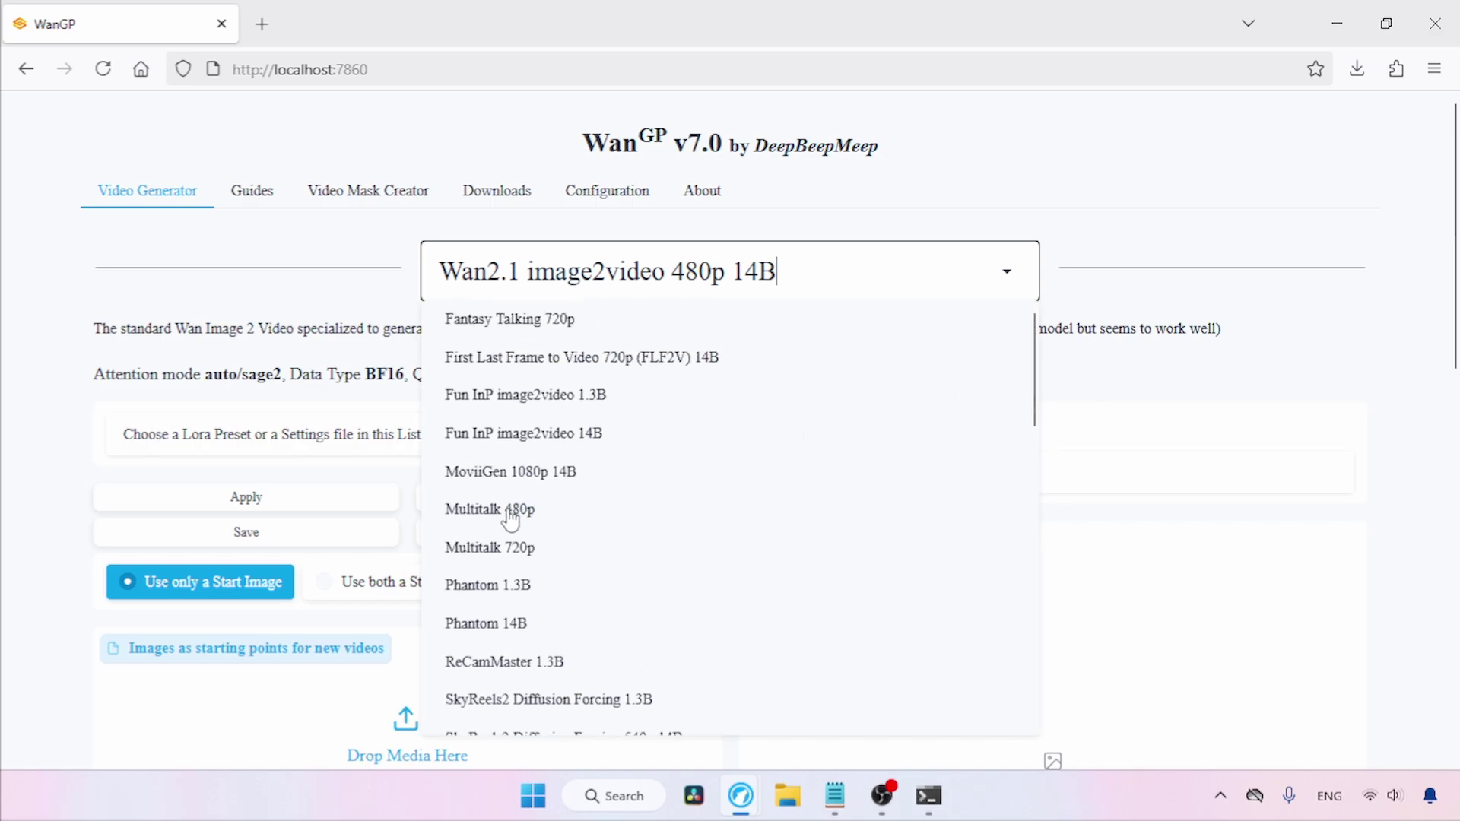
left_click(545, 518)
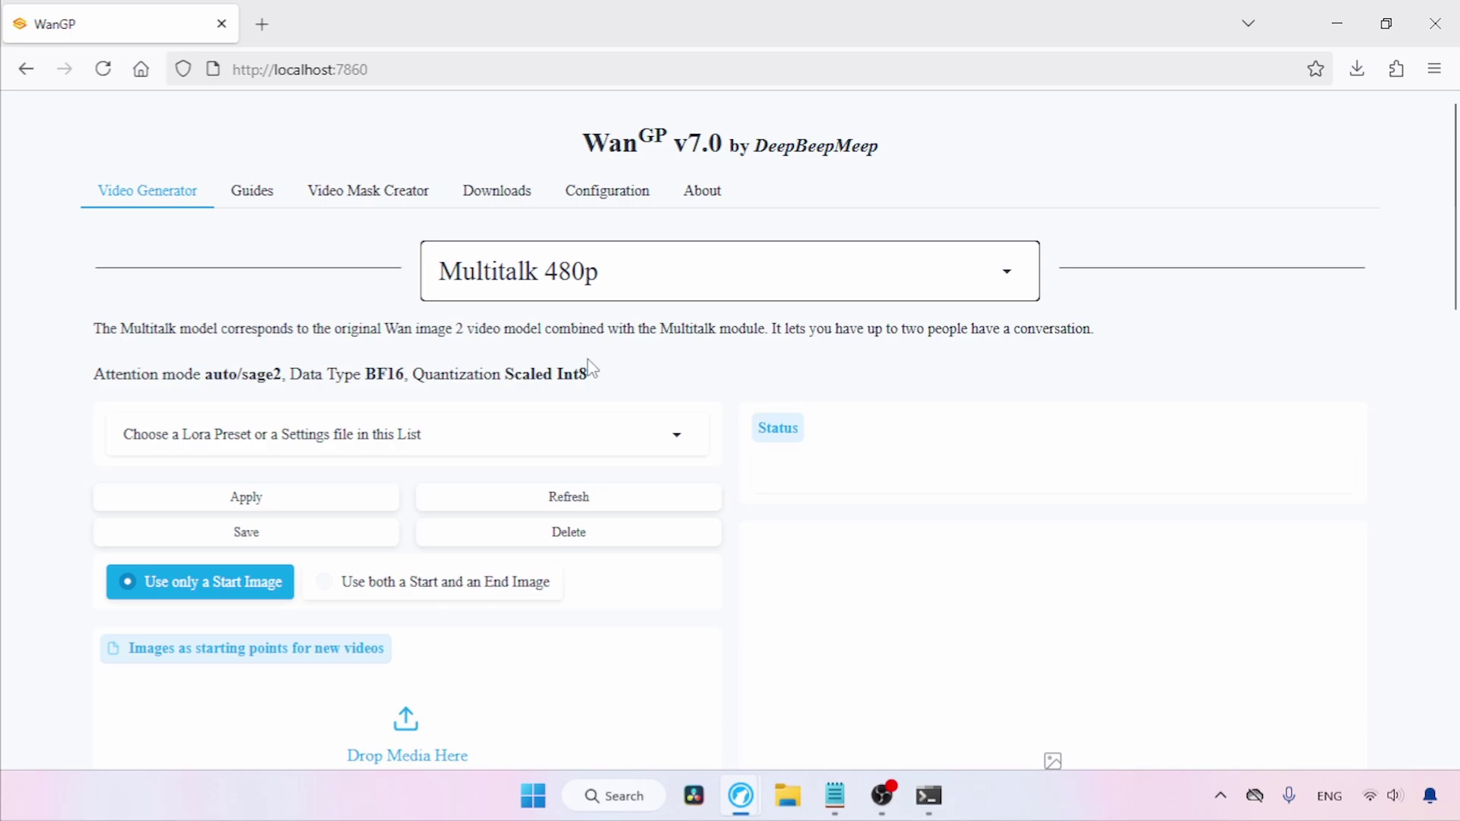
Step: Load the lady picture from Pictures as the start image and keep One Person Speaking Only
scroll(221, 327, "down", 4)
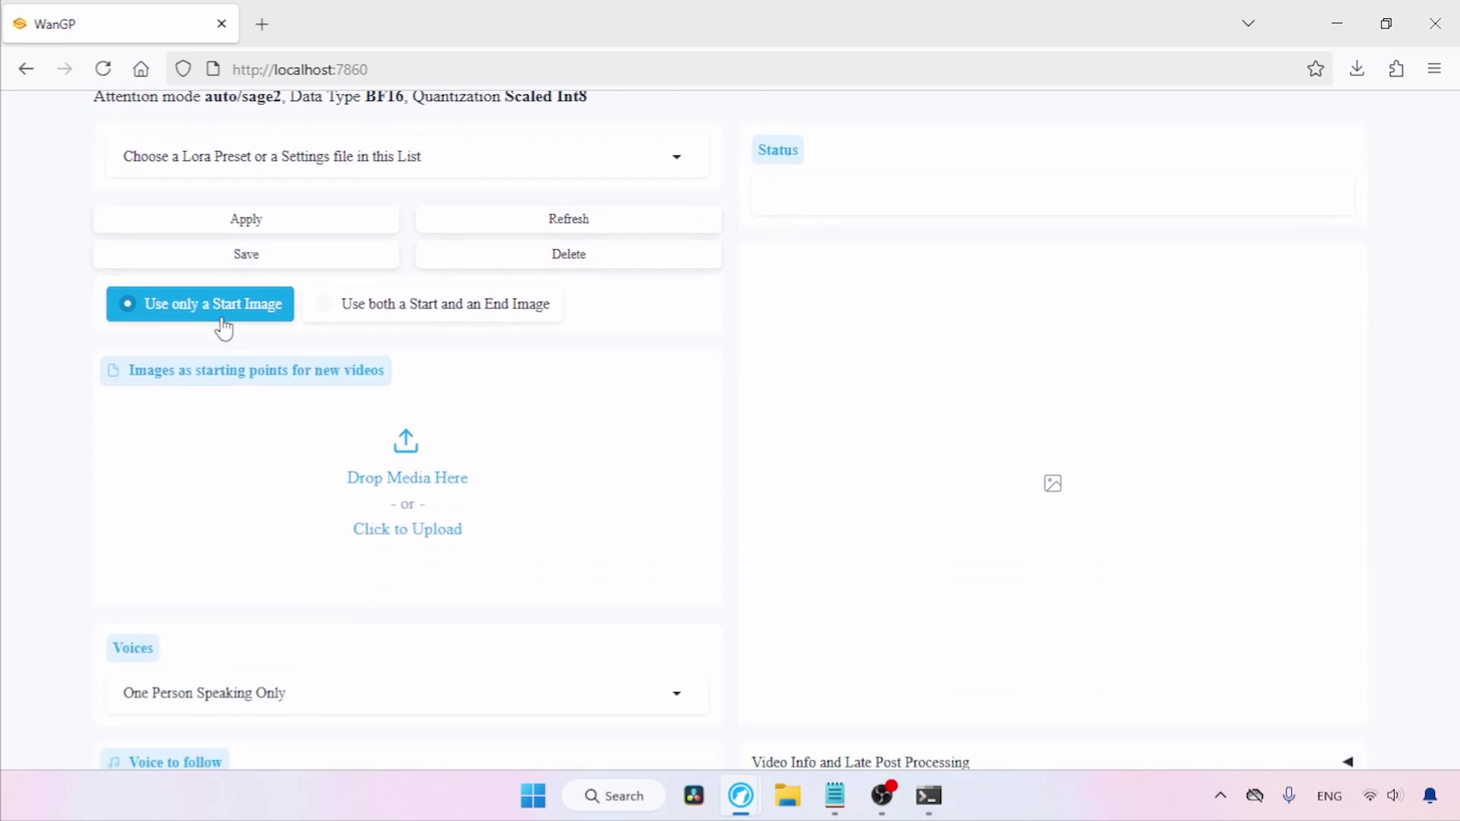
left_click(460, 493)
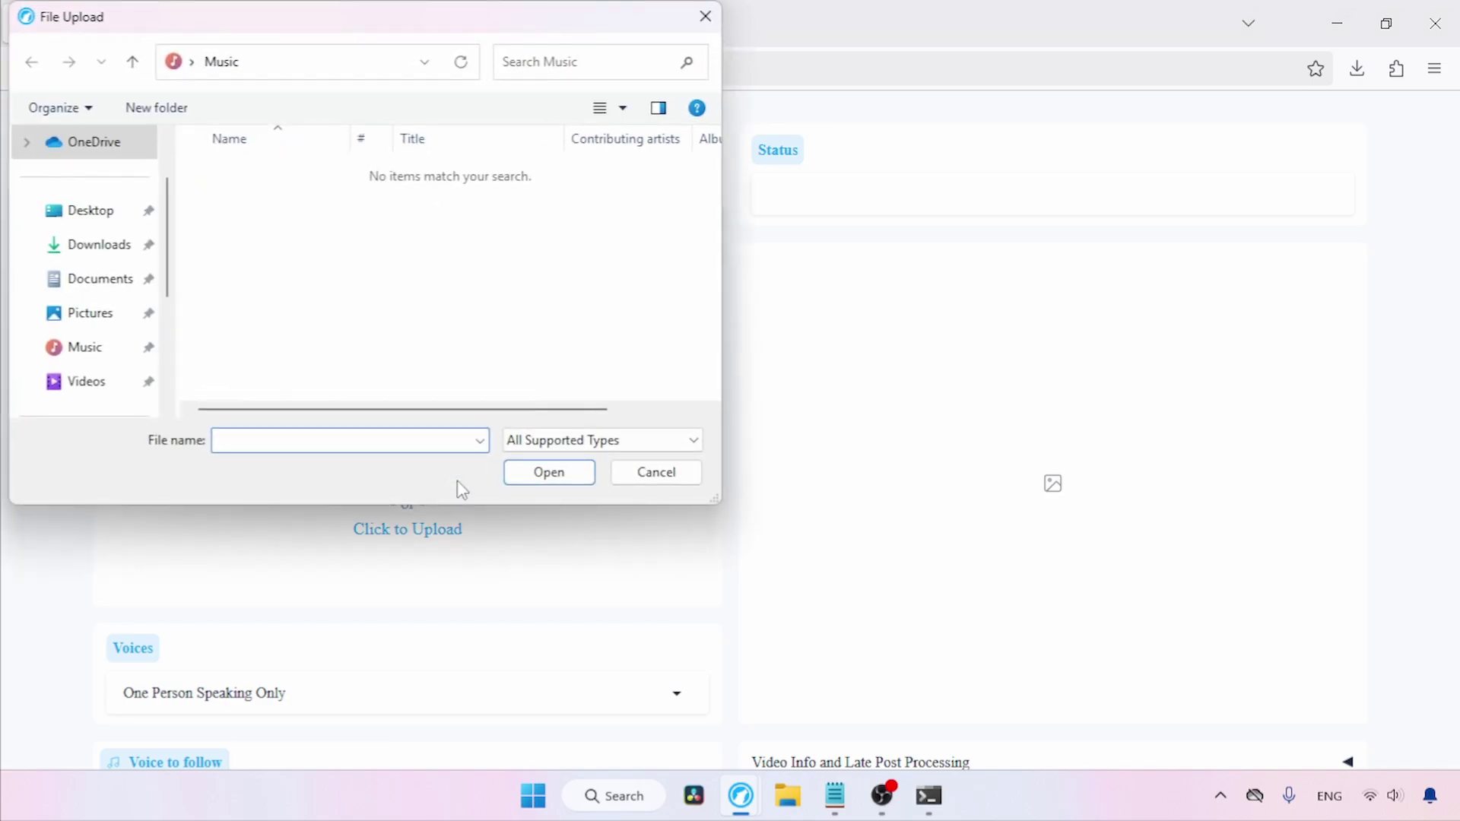
left_click(88, 314)
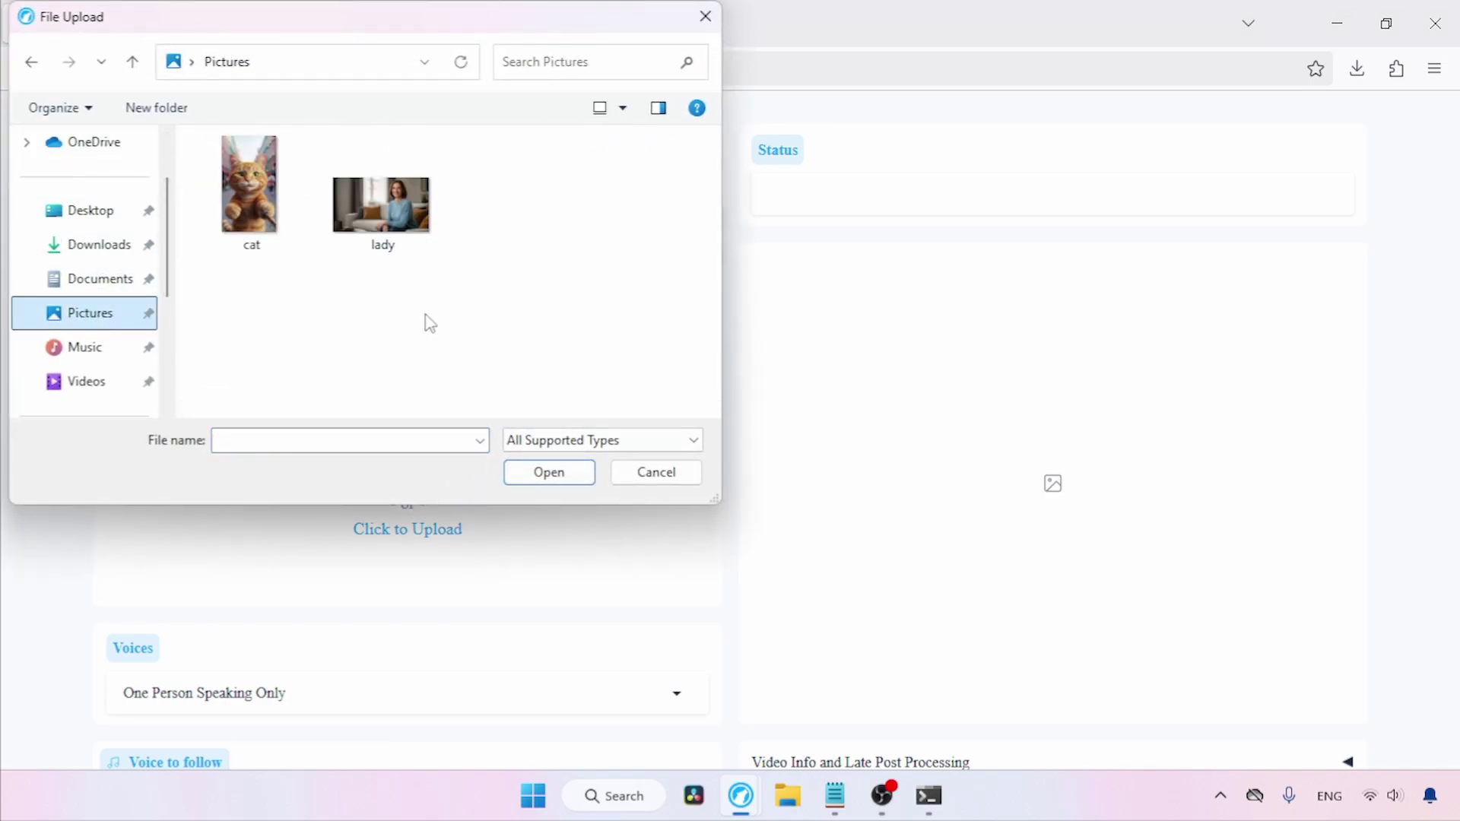
left_click_drag(454, 329, 404, 195)
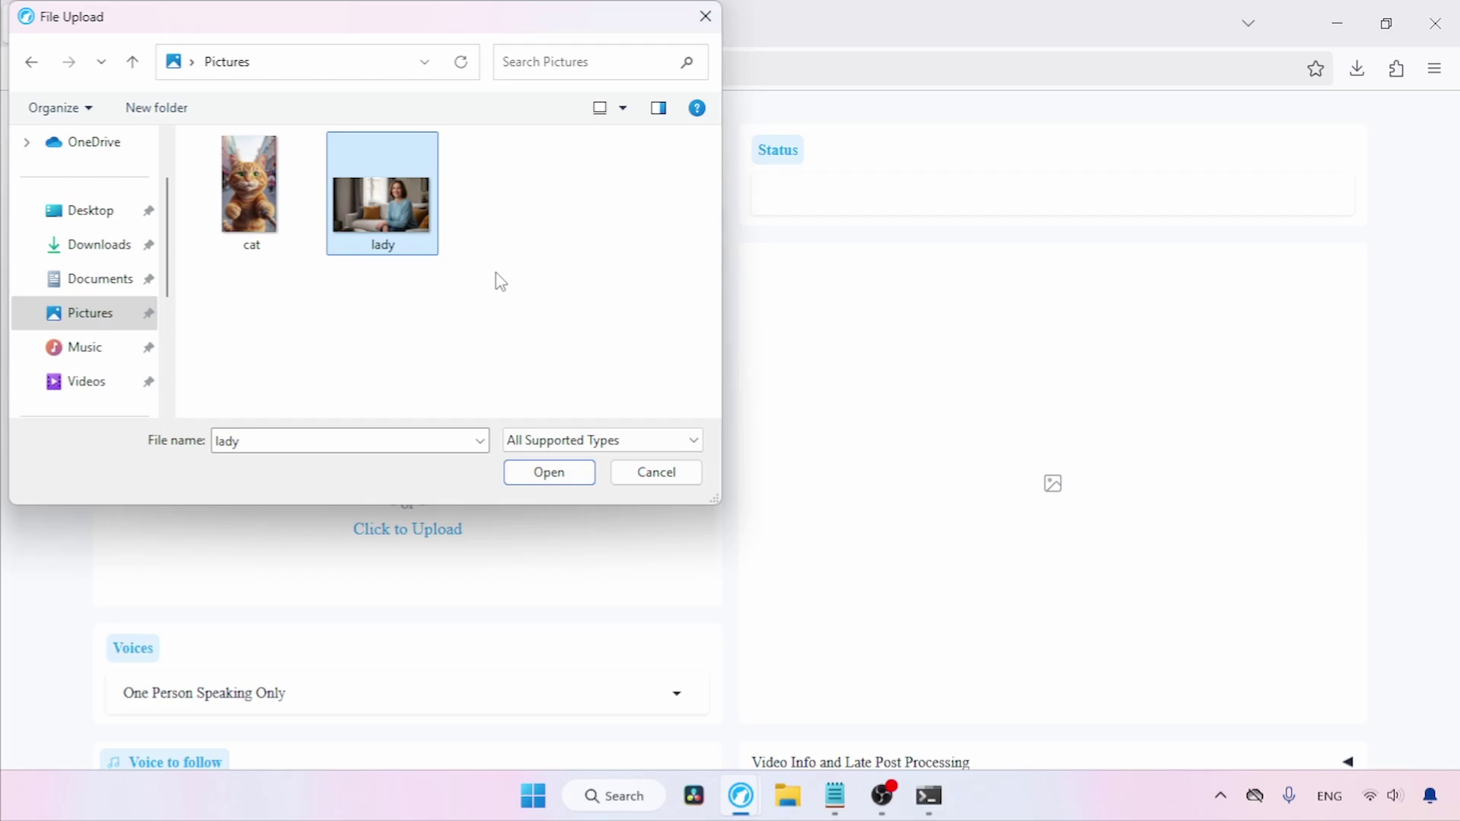
left_click(551, 473)
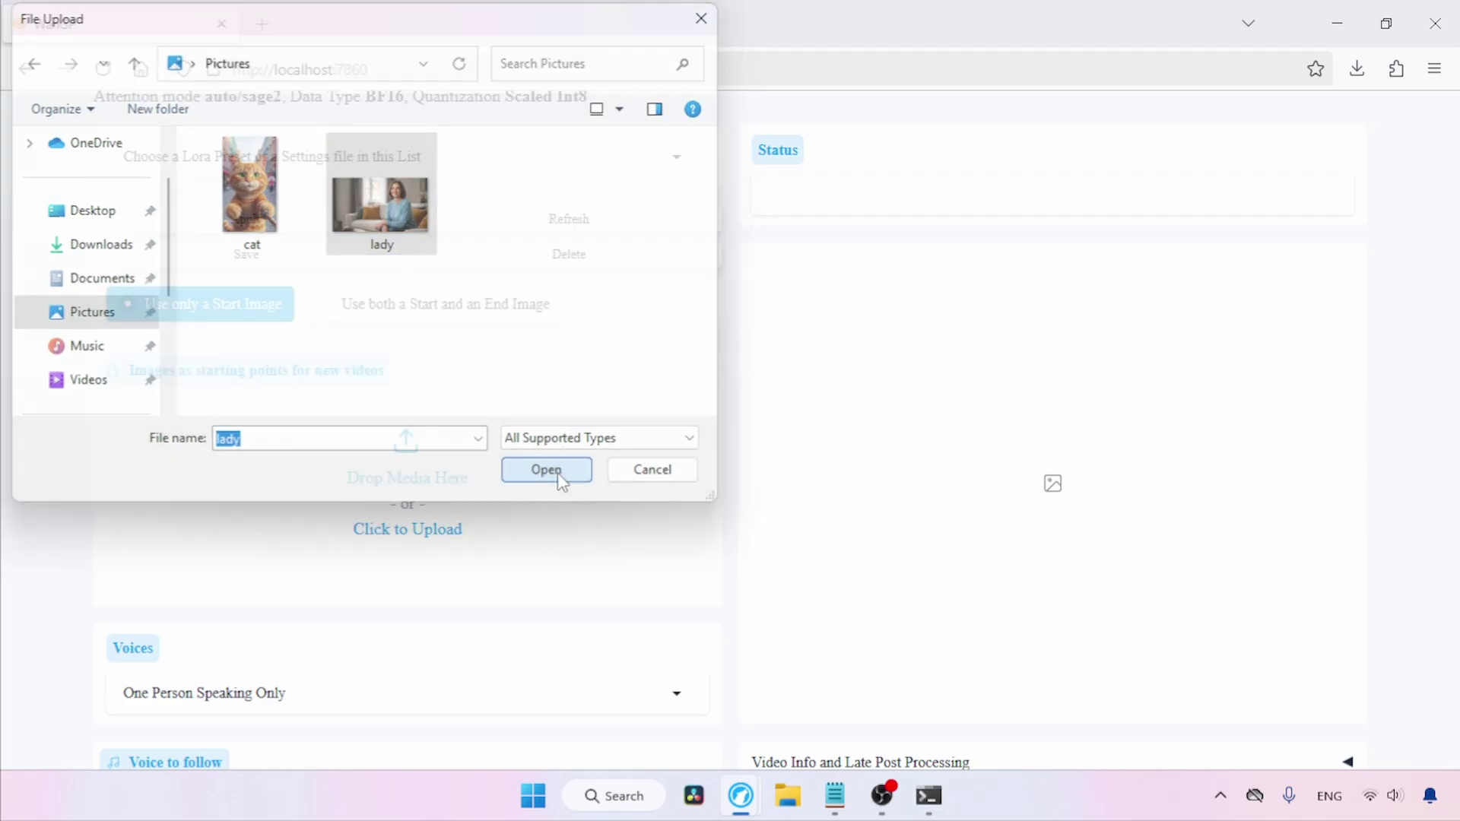
scroll(1456, 373, "down", 3)
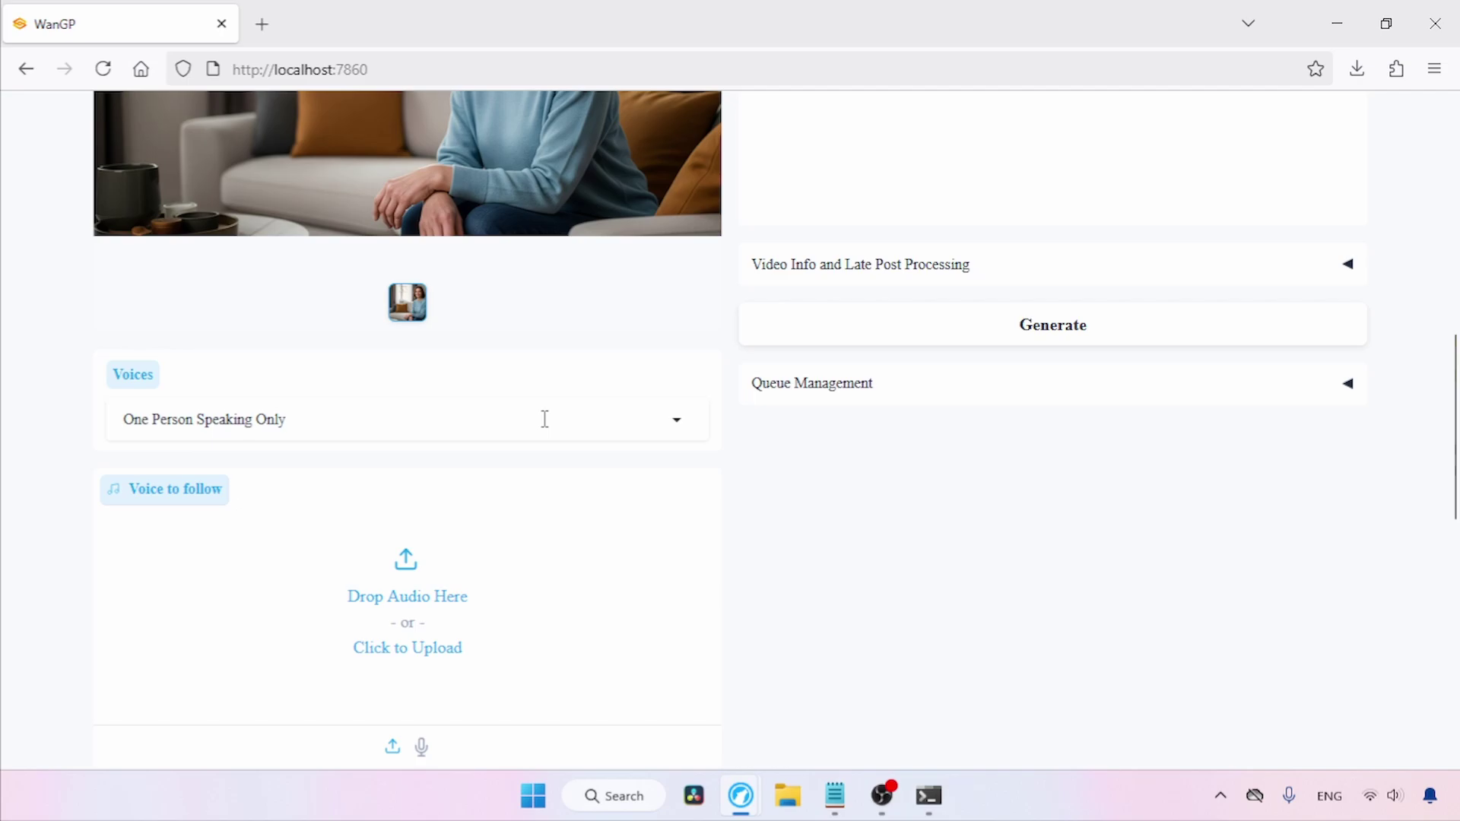
left_click(684, 419)
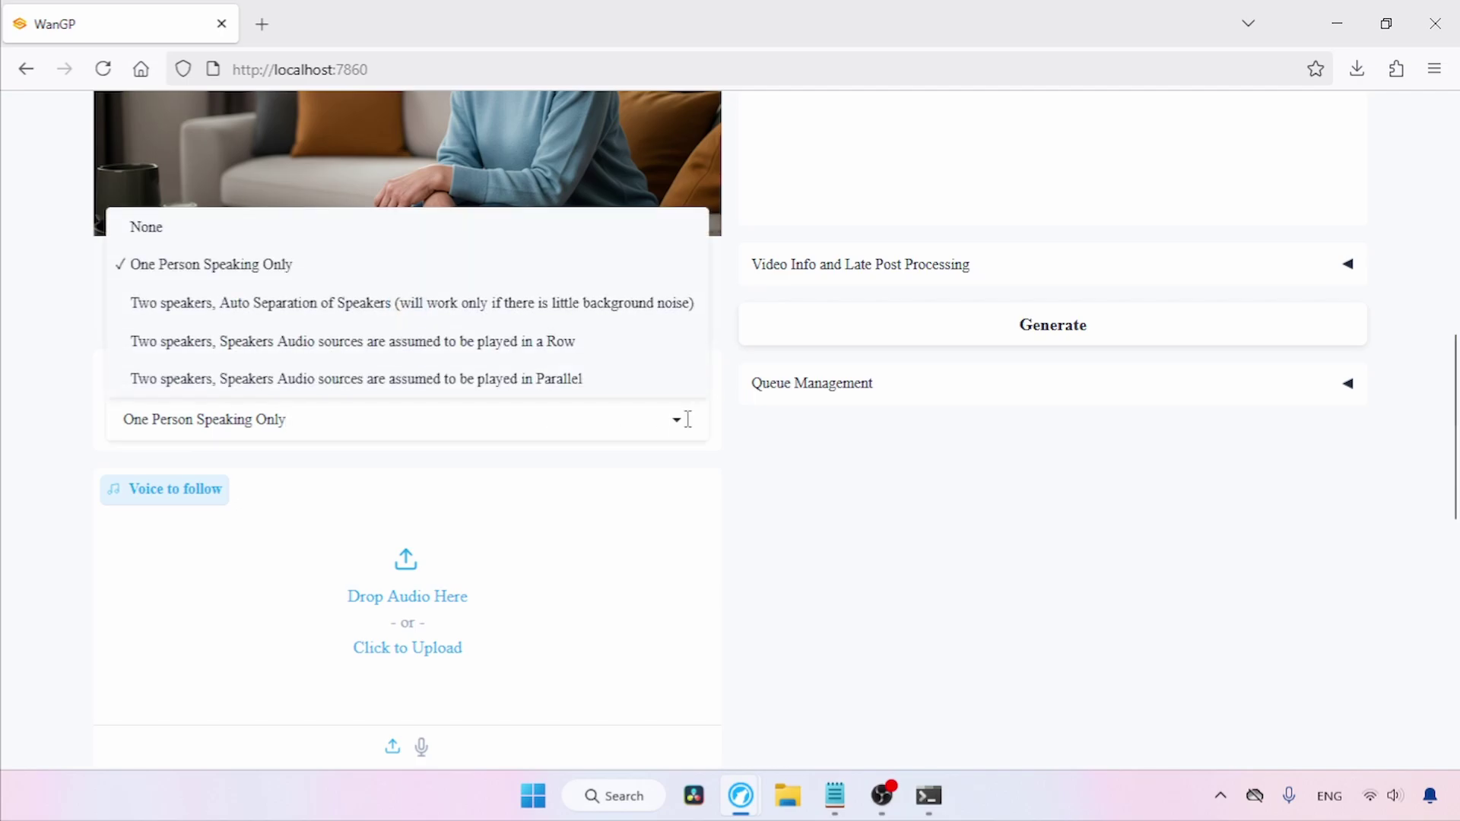
left_click(706, 454)
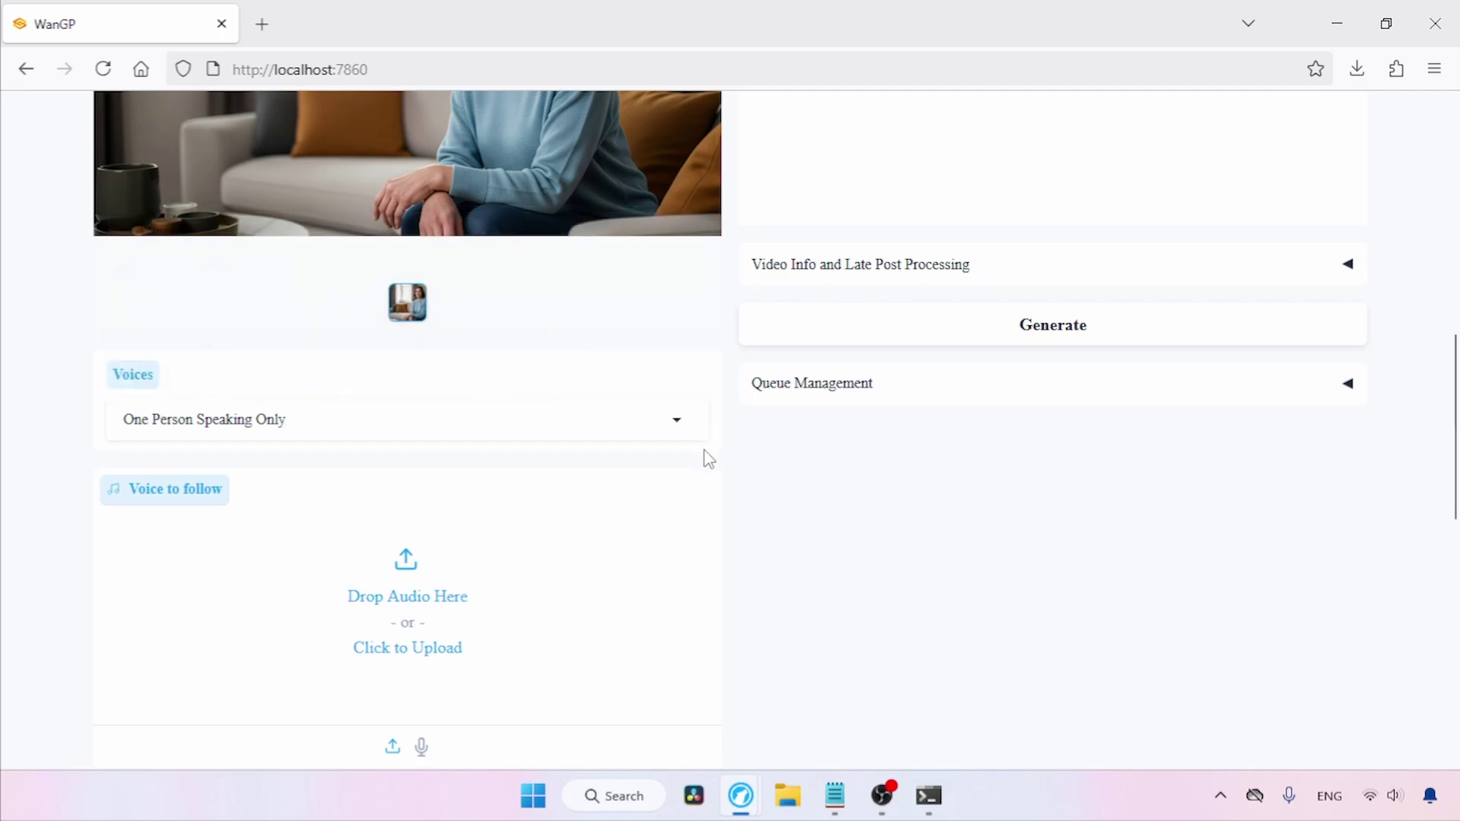
Step: Load the adventuresholmes audio from Music as the voice to follow
scroll(1456, 454, "down", 3)
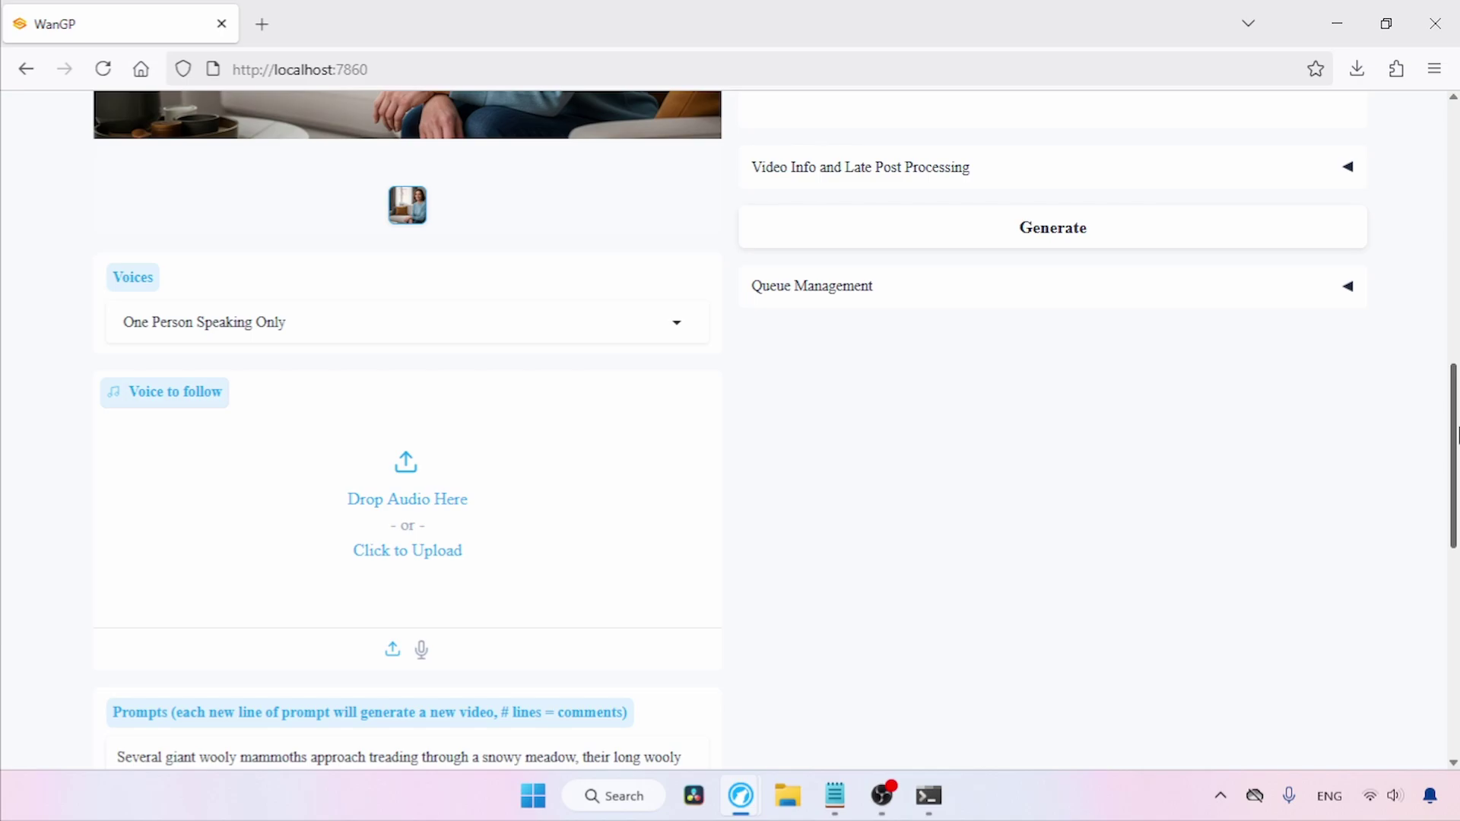
left_click(449, 430)
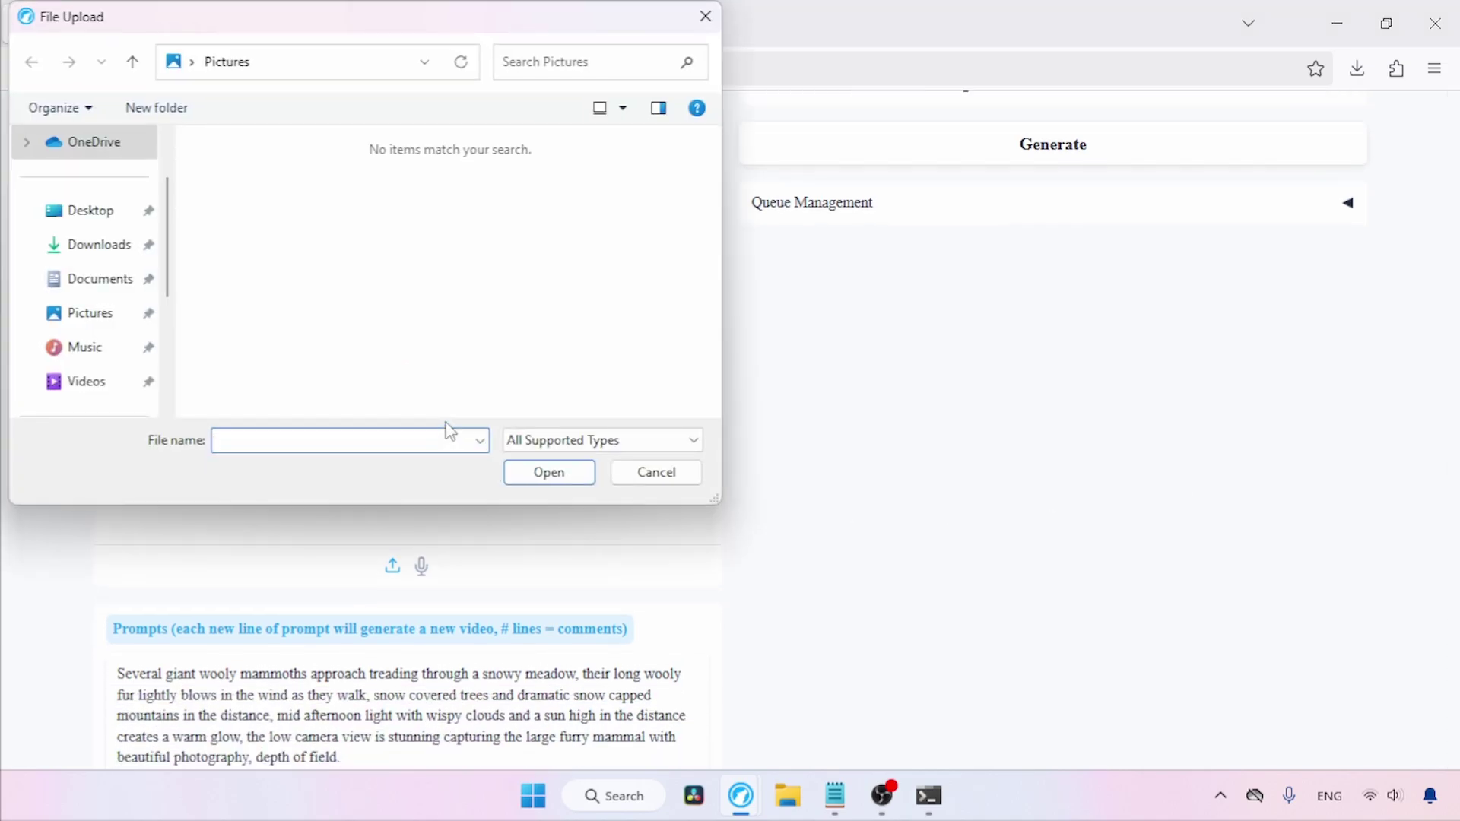
left_click(91, 347)
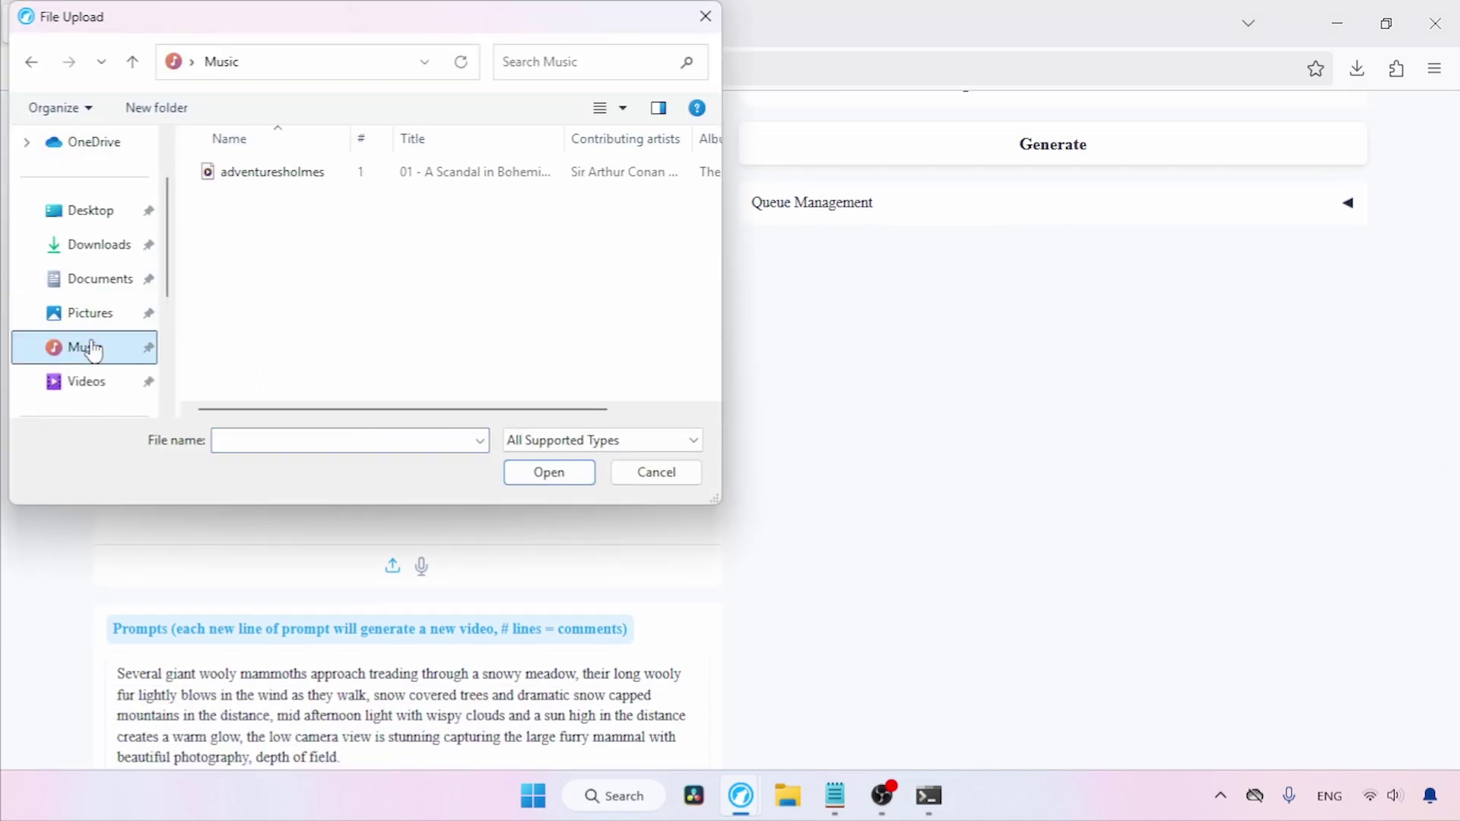
left_click(303, 176)
left_click(550, 479)
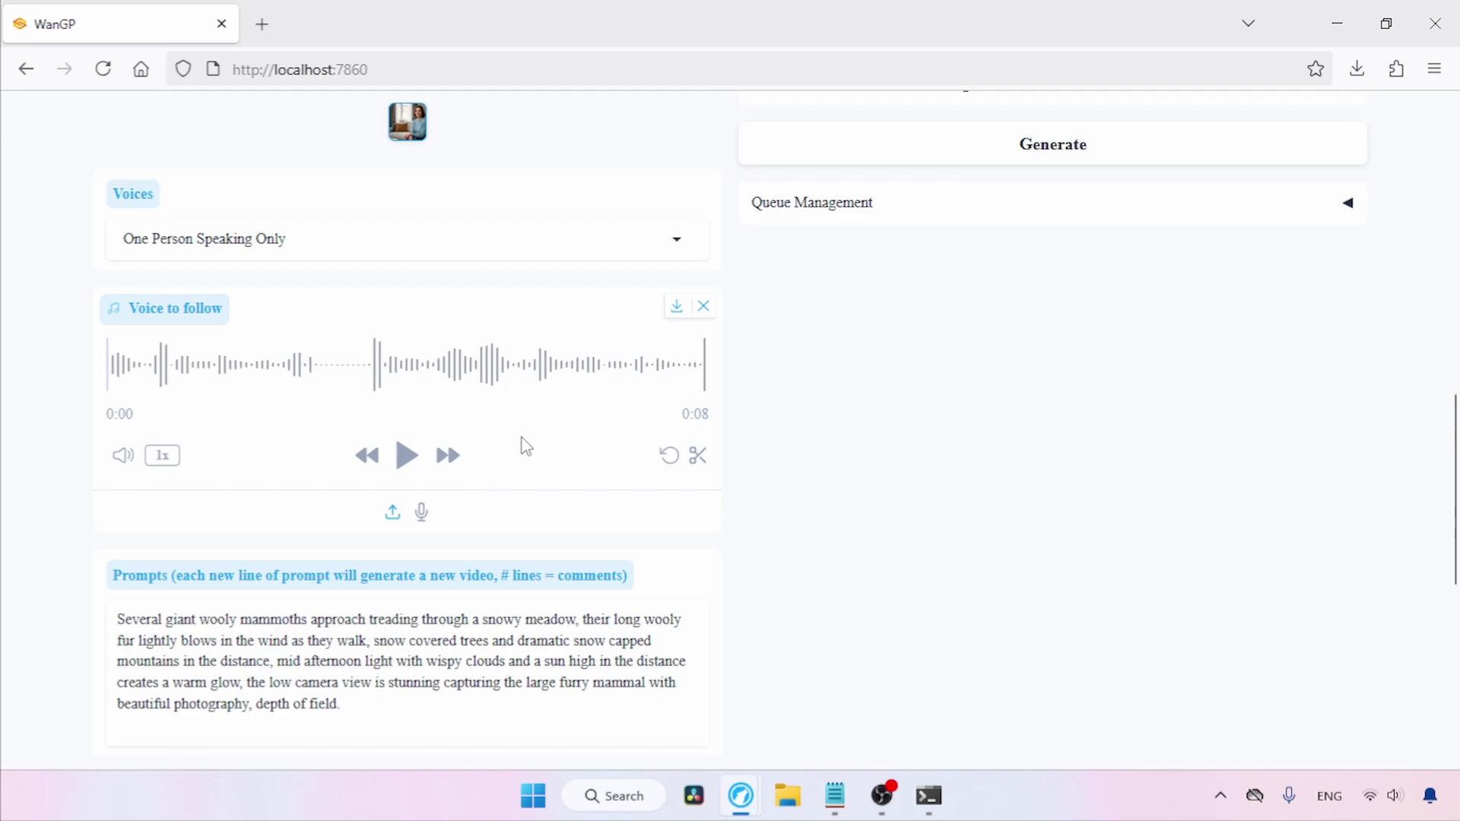
scroll(1304, 449, "down", 1)
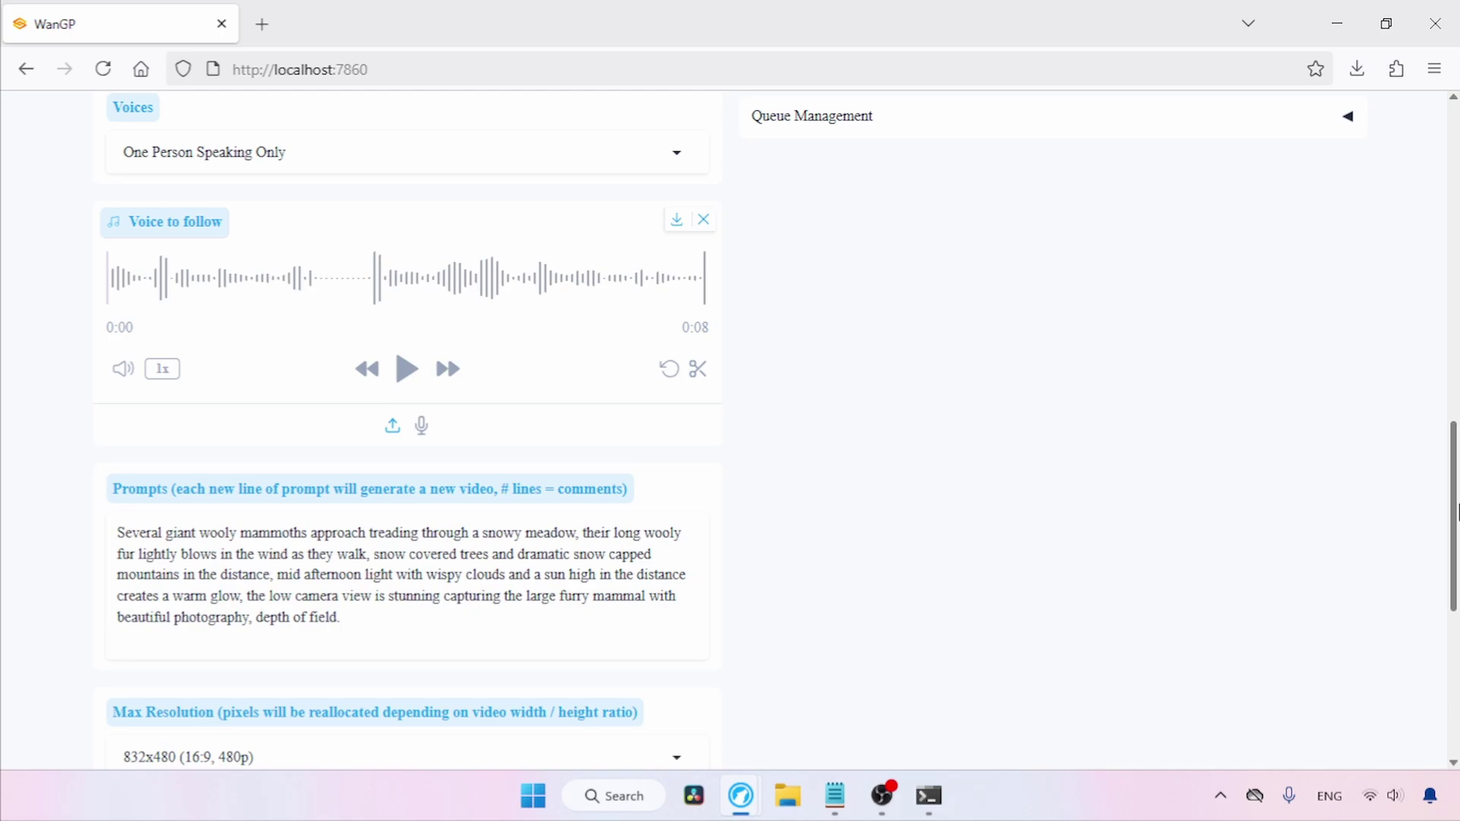
scroll(1455, 537, "down", 1)
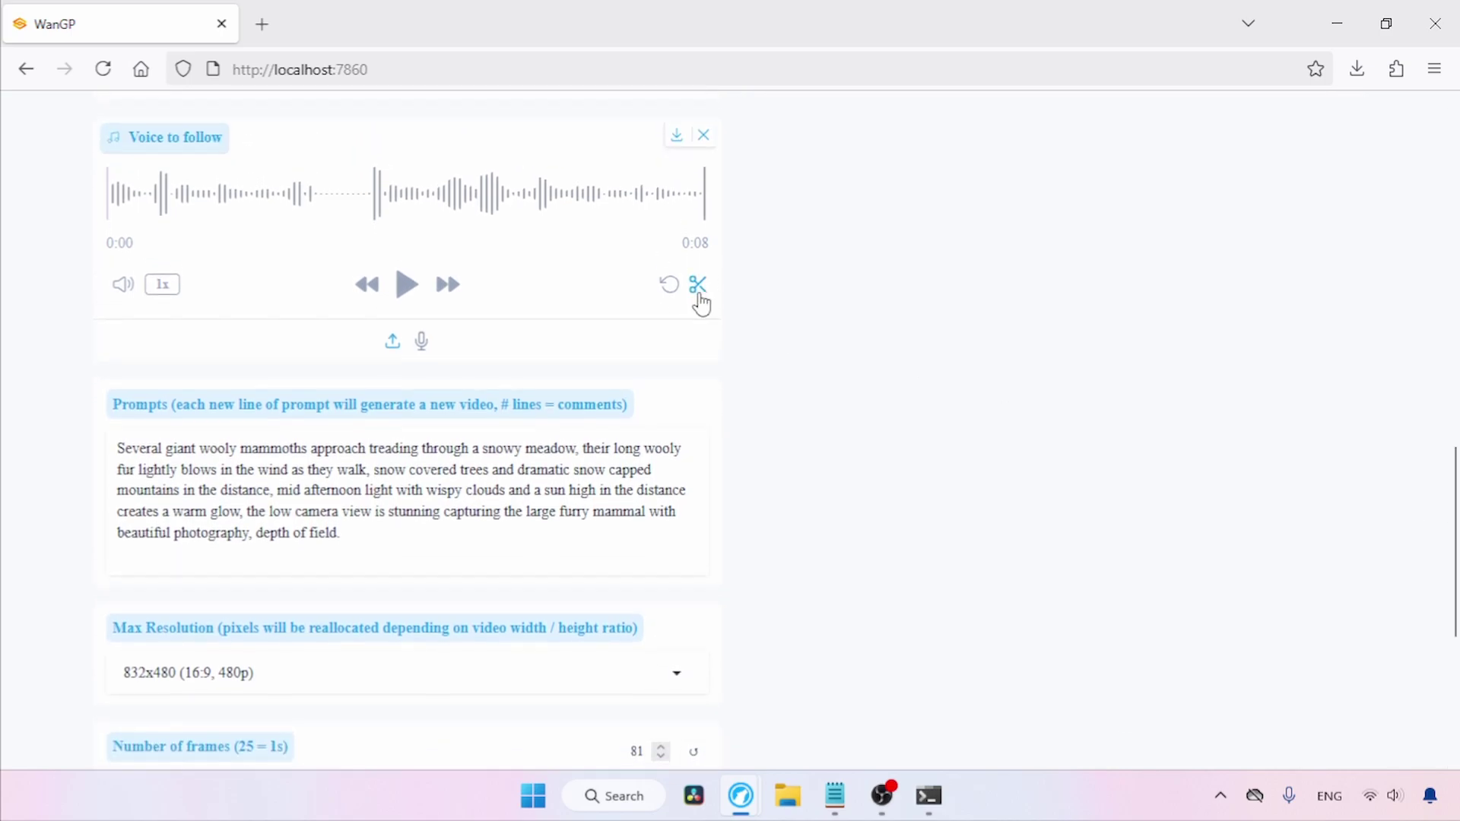
Step: Replace the mammoth prompt with 'a woman talking about something important'
triple_click(399, 538)
scroll(476, 419, "down", 1)
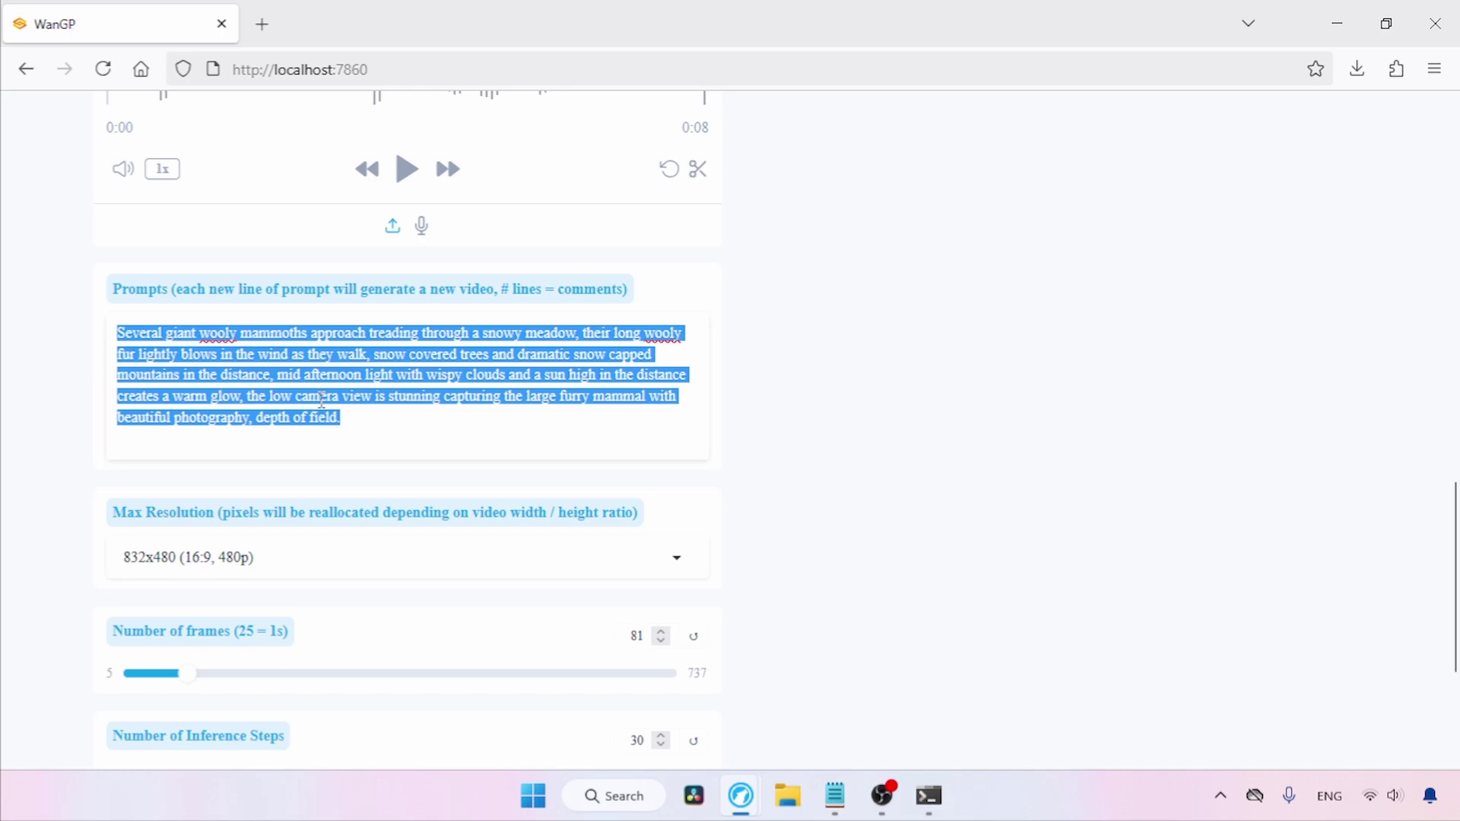
type("a woman talking about some")
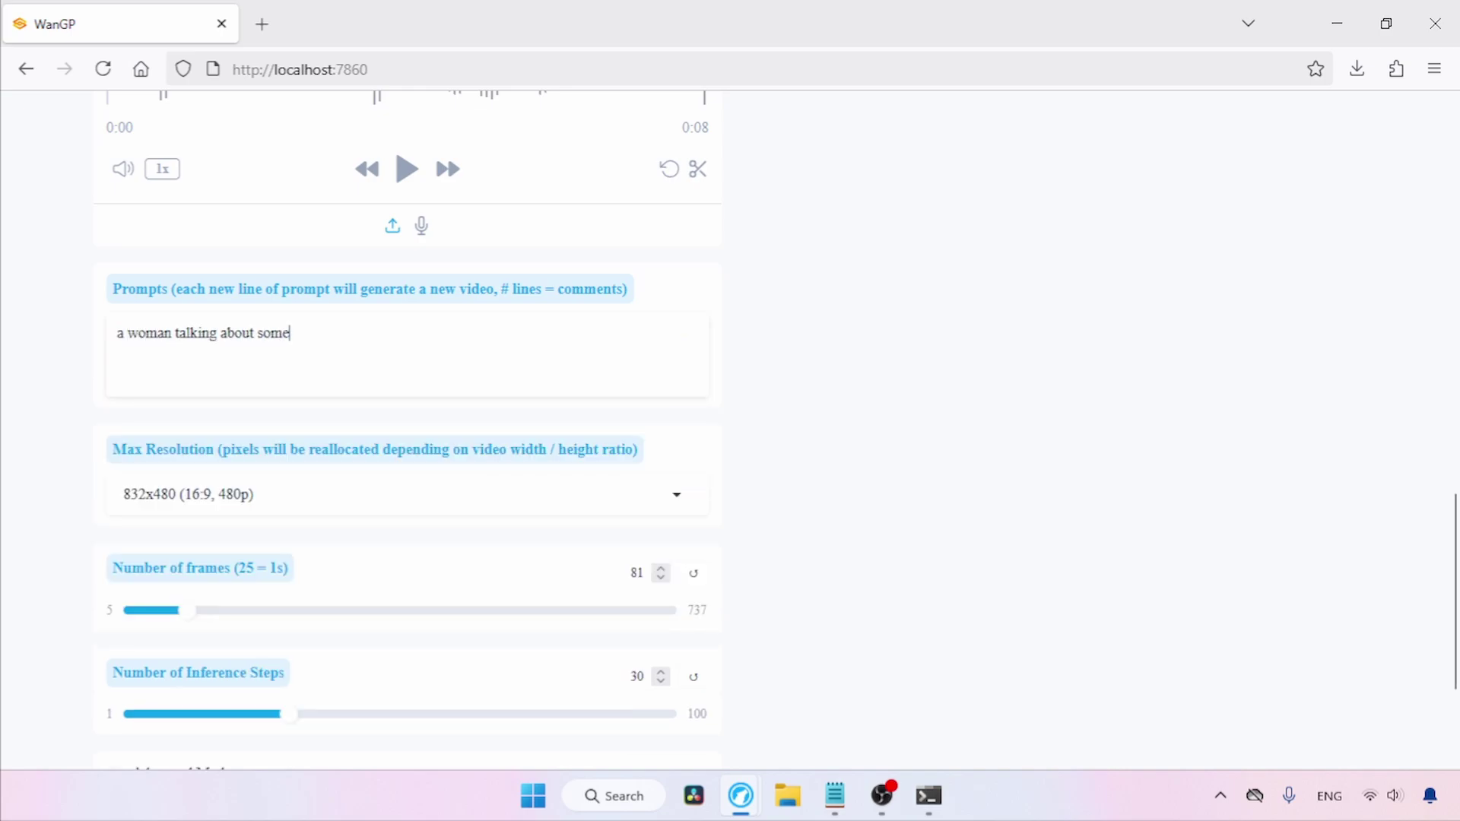
type("thing important")
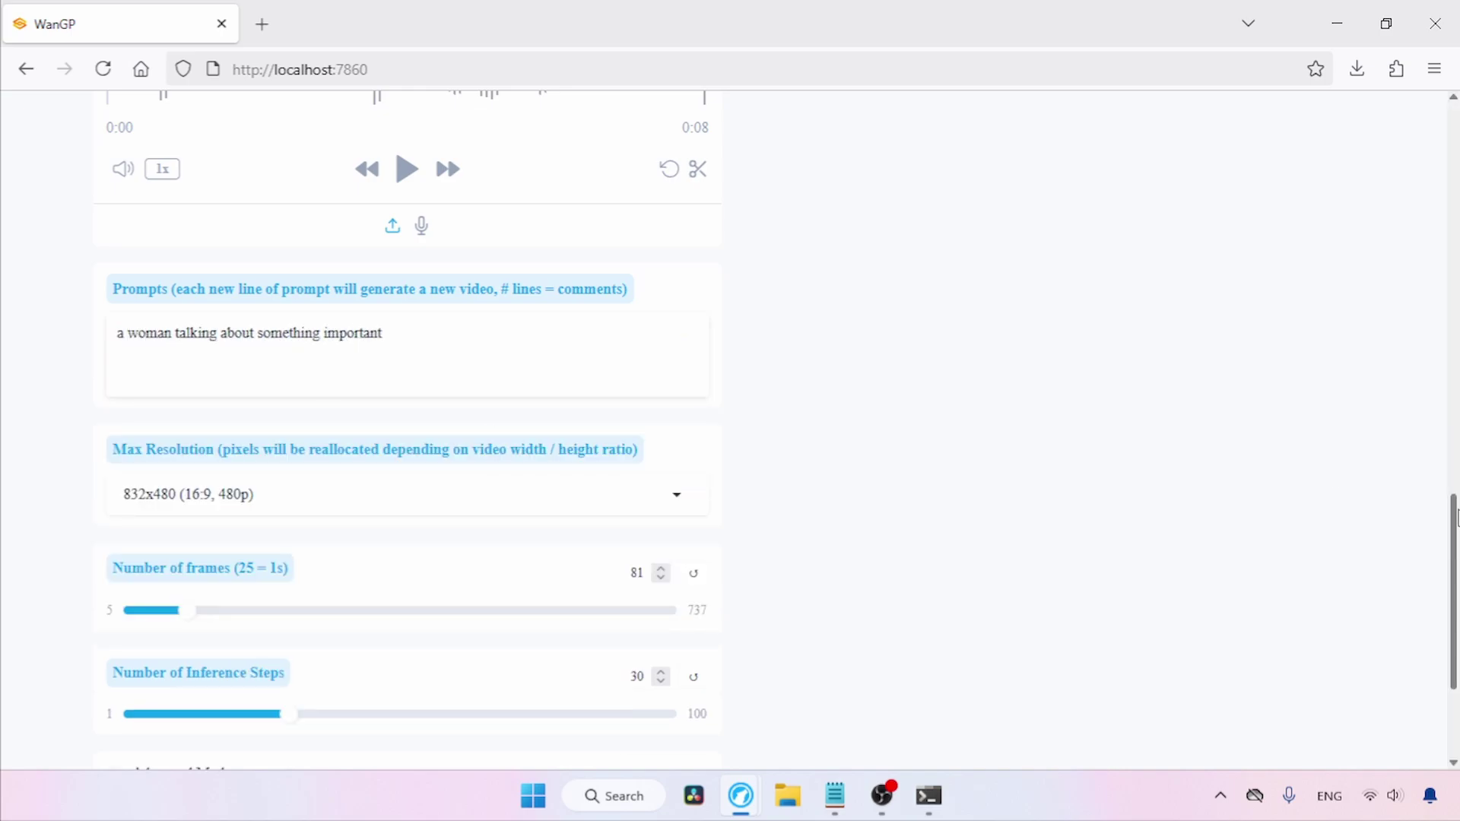
scroll(494, 416, "down", 2)
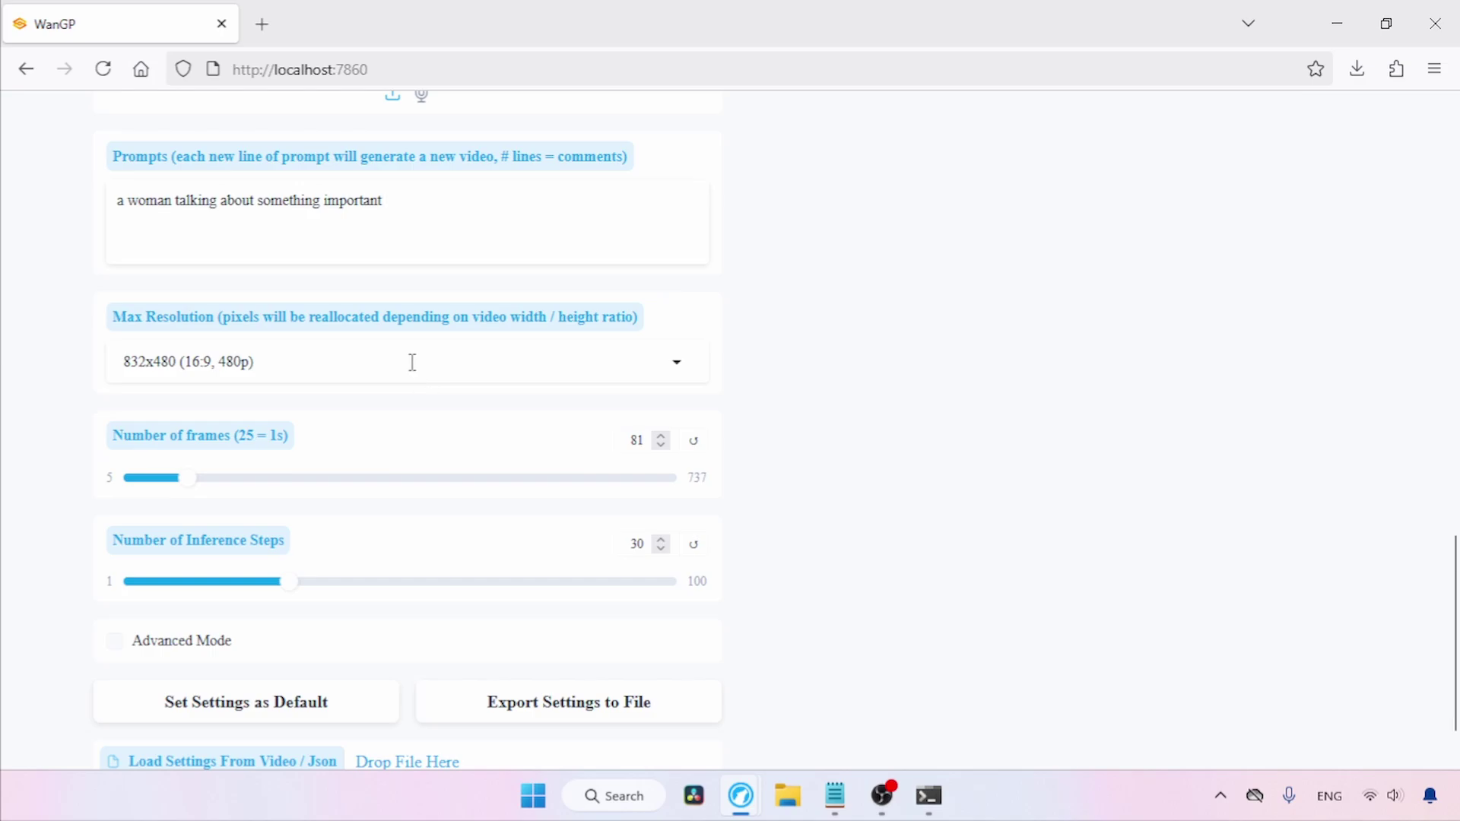
Step: Keep Max Resolution at 832x480 and Number of frames at 81
left_click(546, 359)
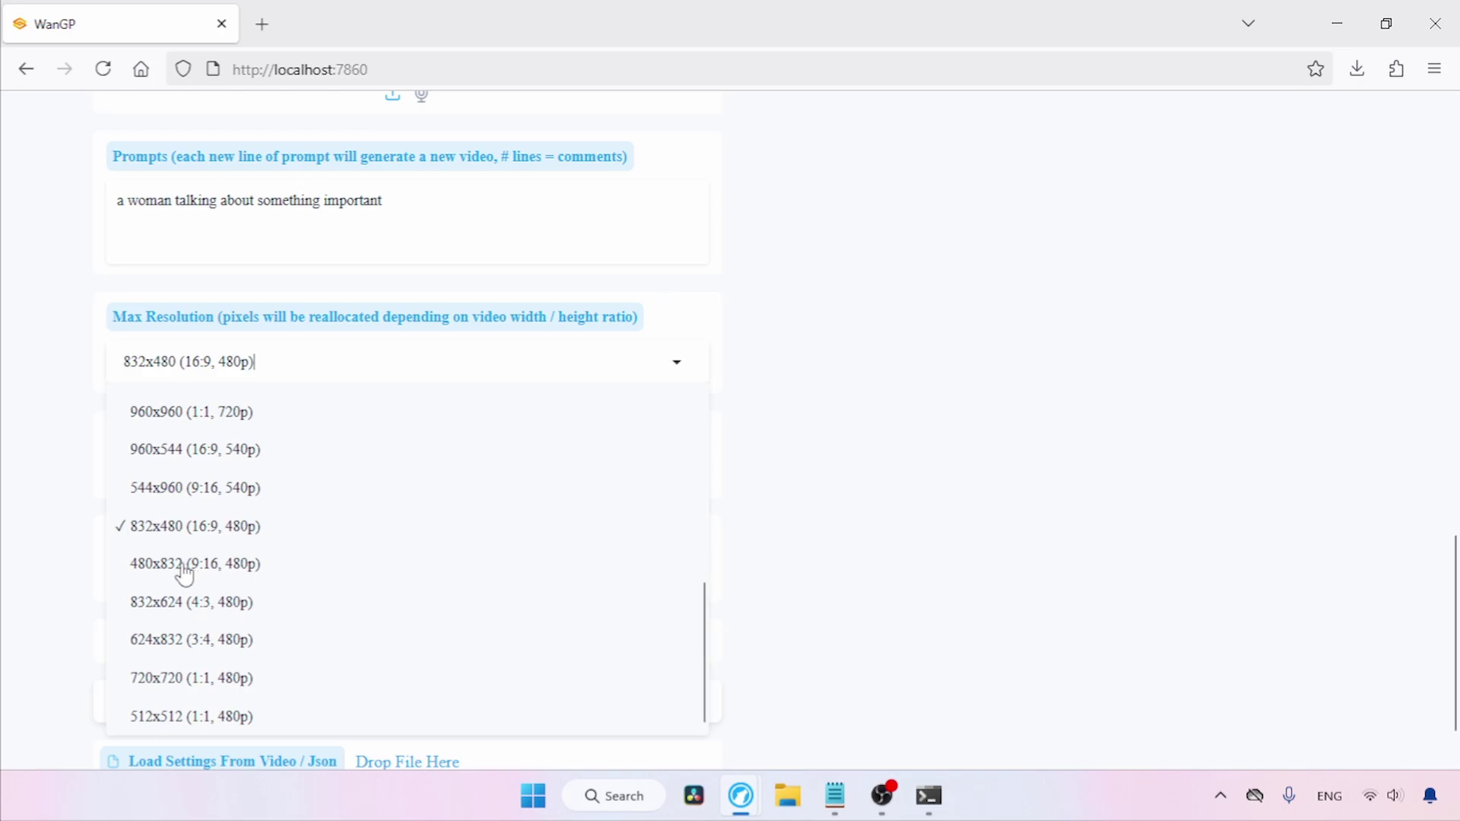
left_click(675, 358)
scroll(674, 358, "down", 1)
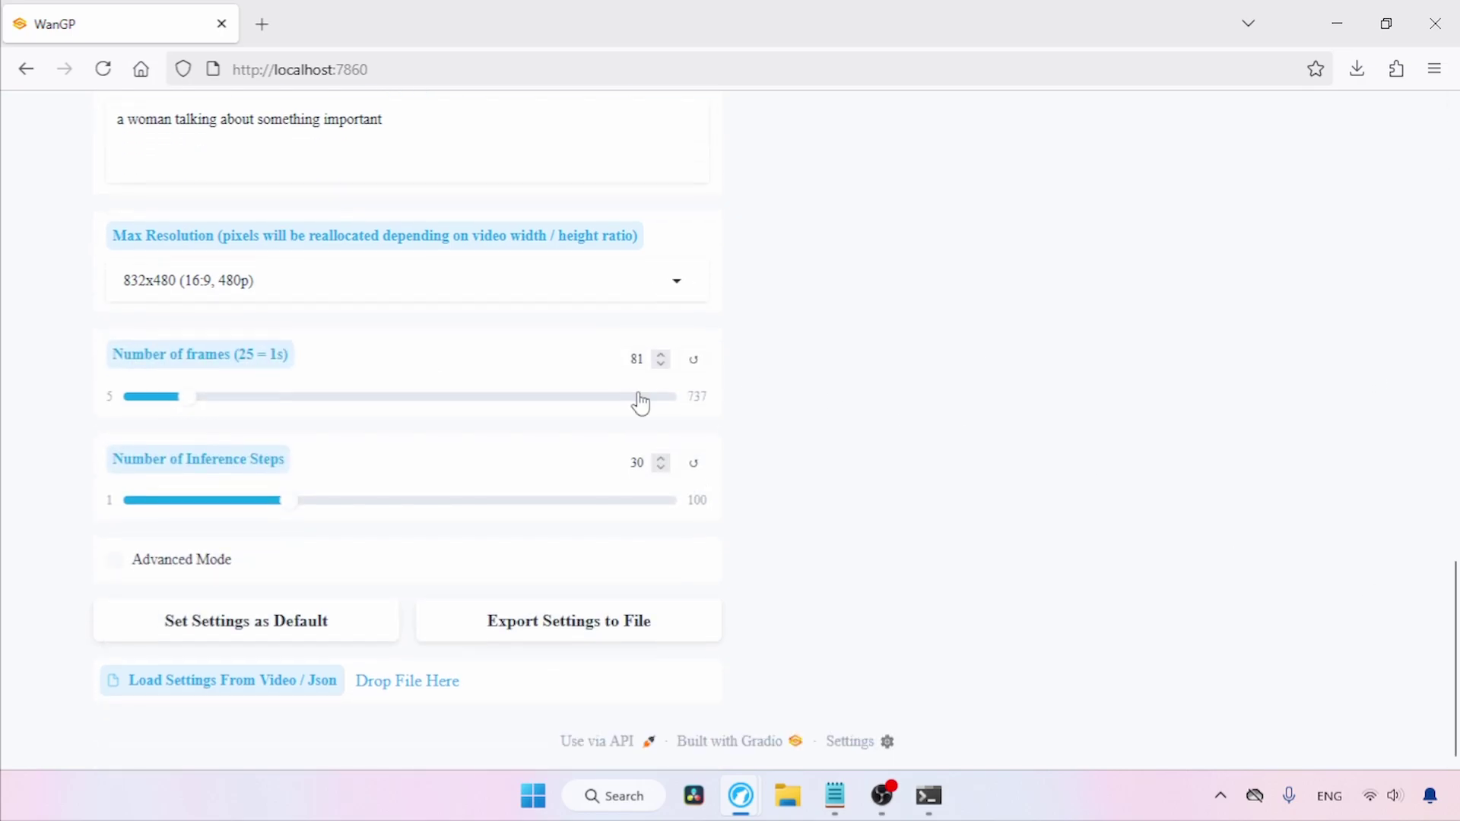
double_click(636, 359)
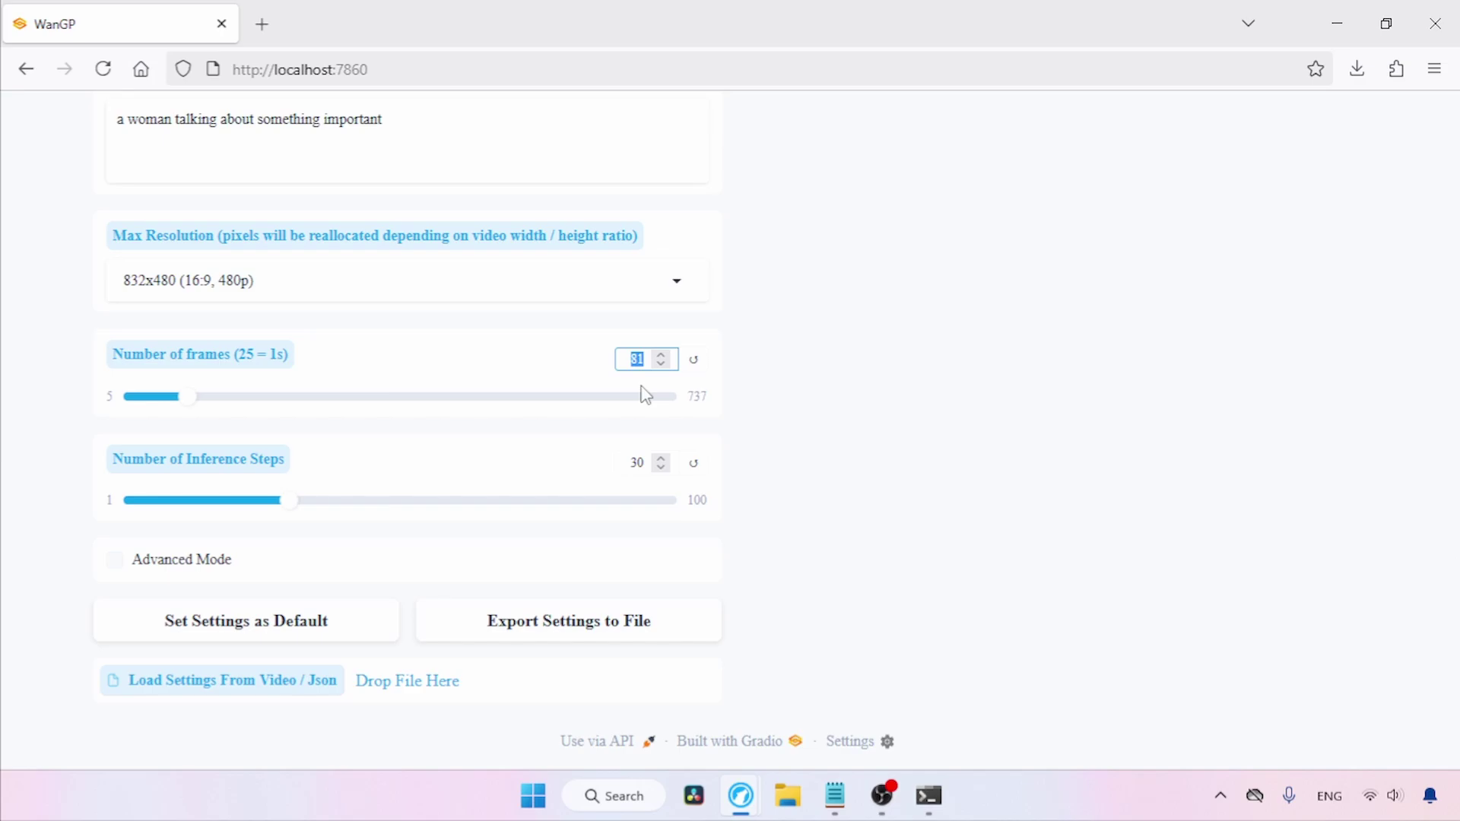
scroll(1452, 570, "up", 2)
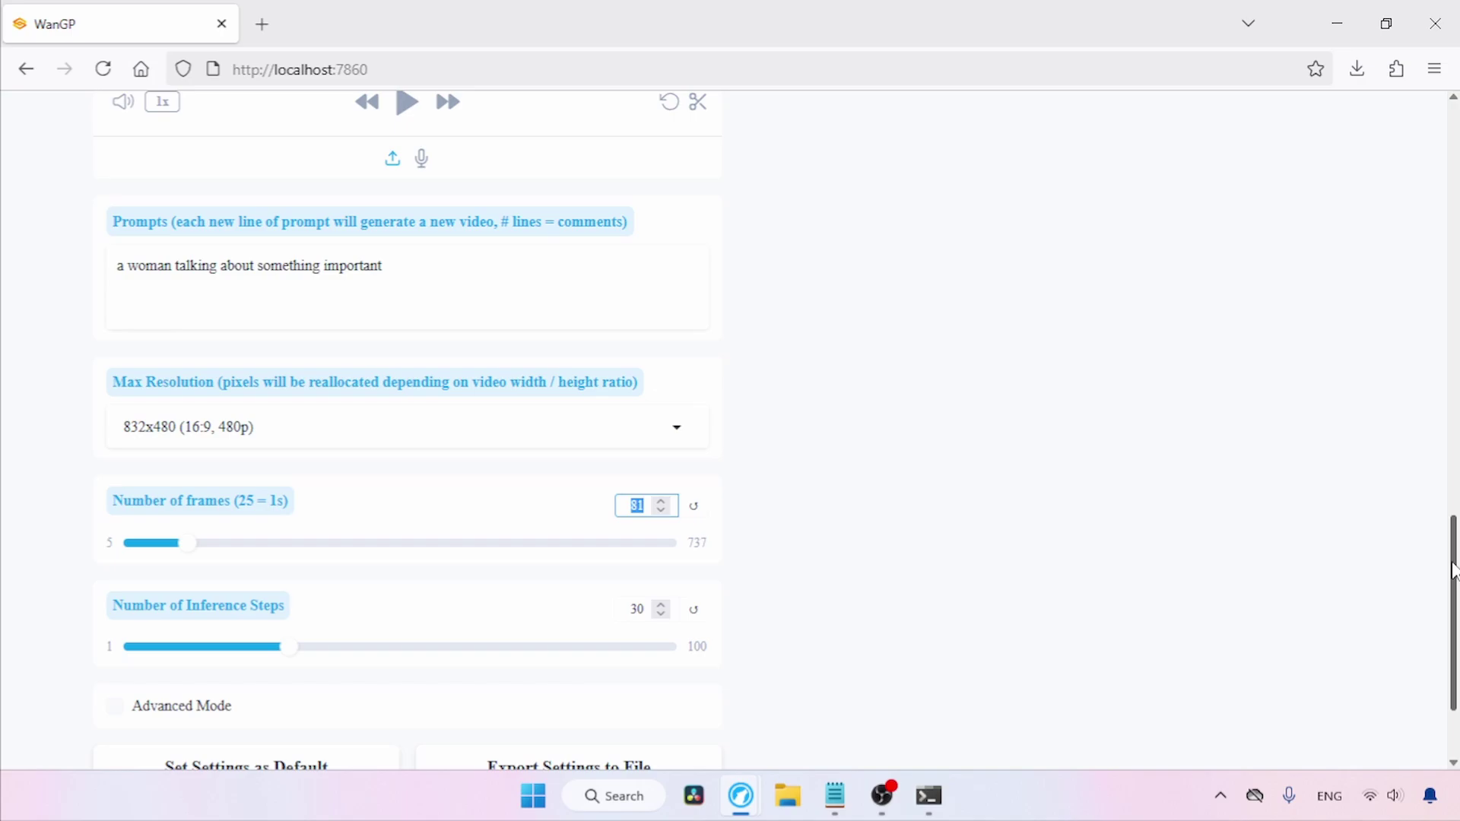
left_click_drag(1453, 570, 1451, 541)
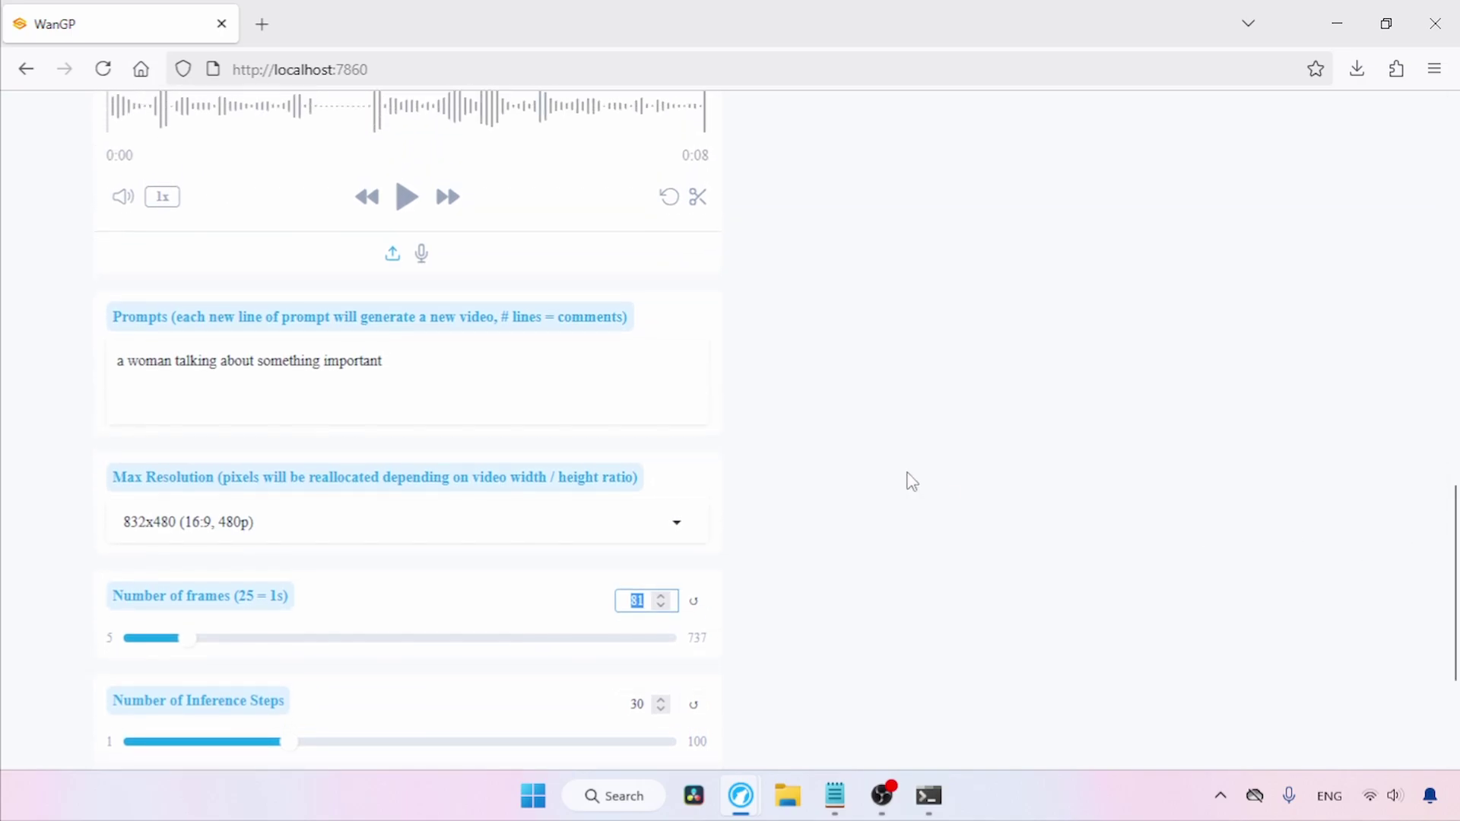
left_click_drag(710, 161, 702, 157)
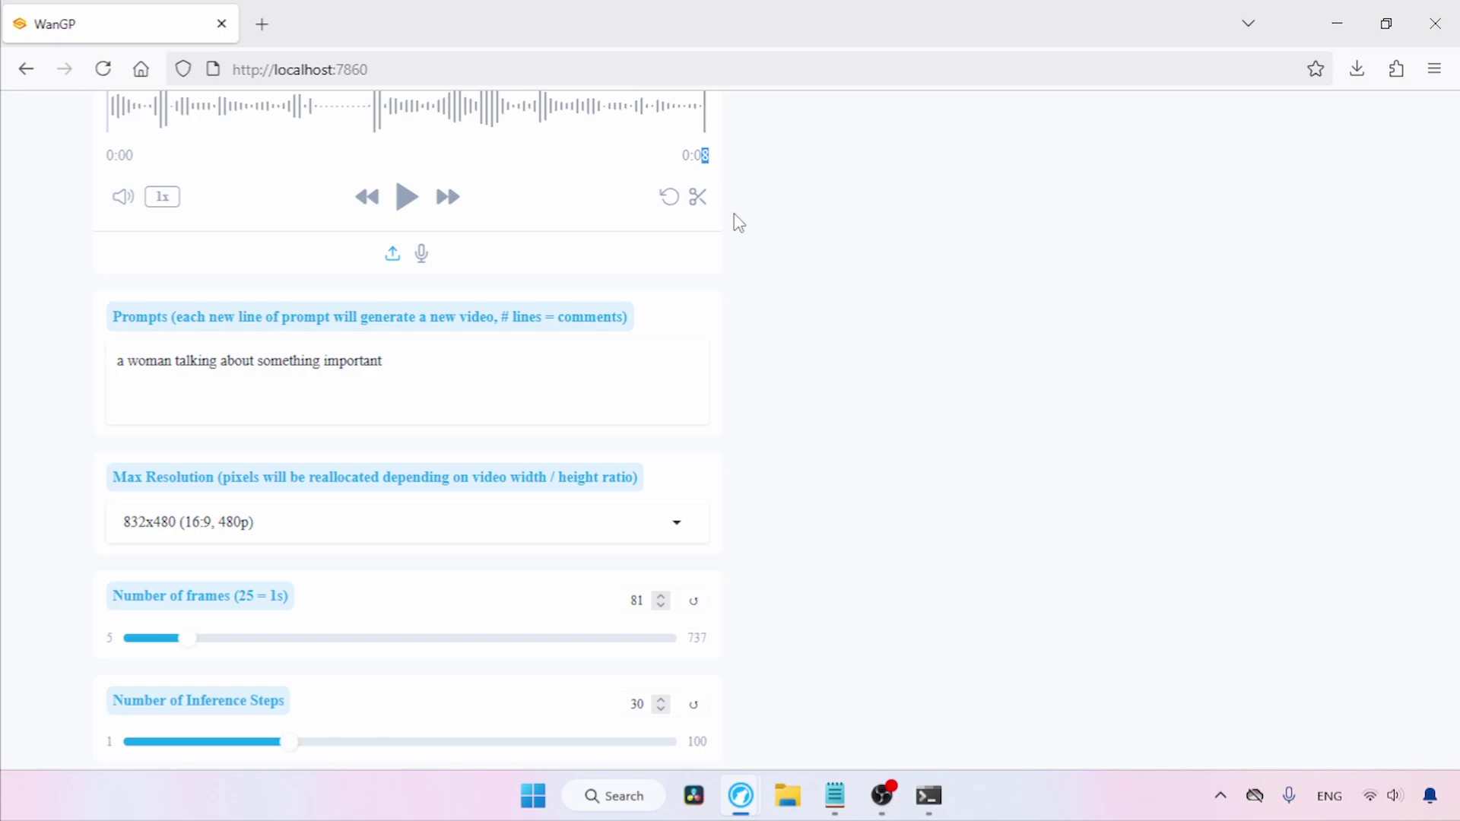
Step: Launch Windows Calculator from the system search
key("super")
type("calculator")
left_click(572, 248)
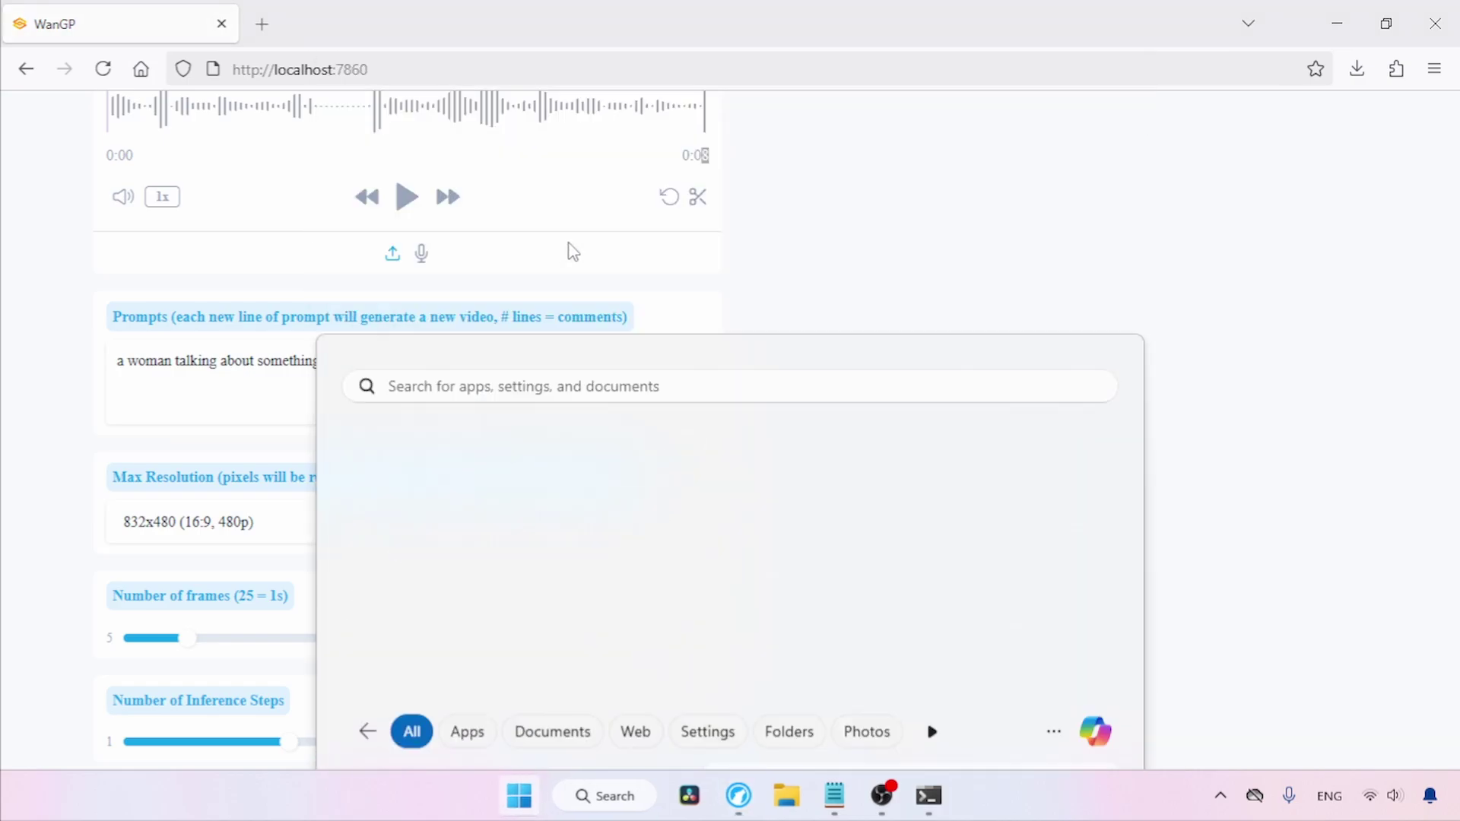
Step: Calculate 9 × 25 = 225, then select WanGP's frame count 81 for replacement
left_click(1013, 476)
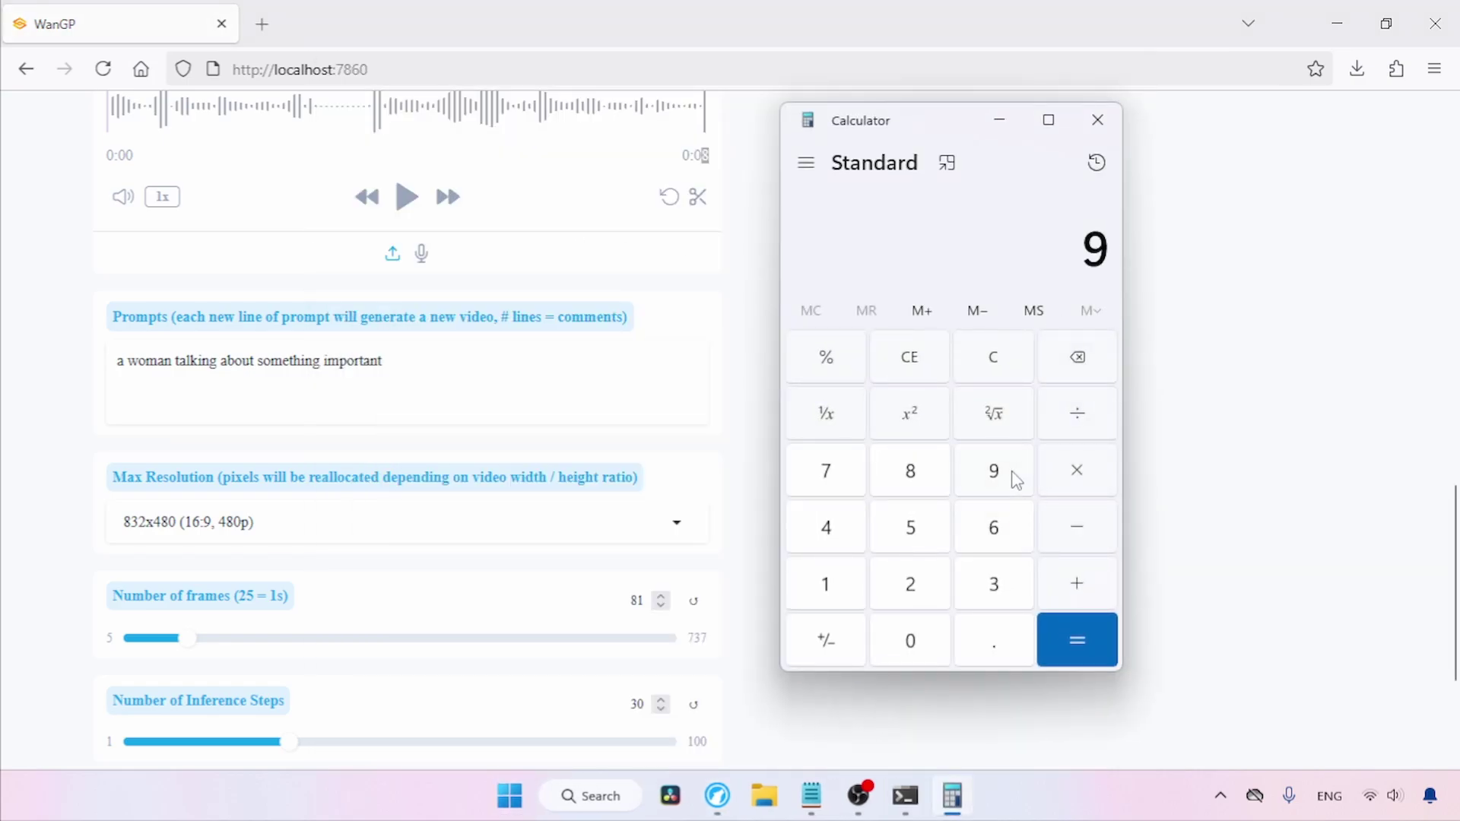
left_click(1079, 476)
left_click(914, 582)
left_click(916, 532)
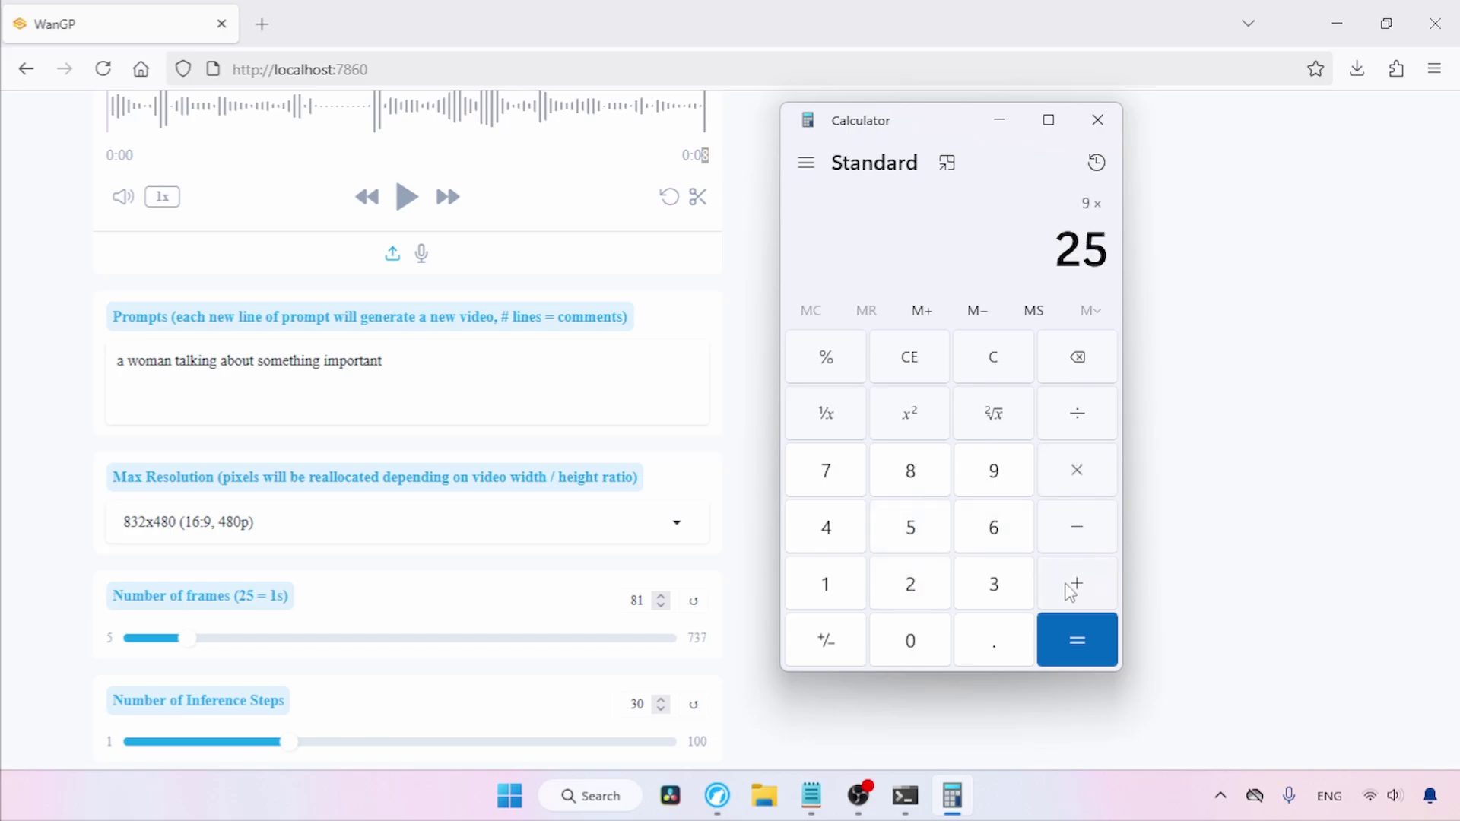
left_click(1086, 643)
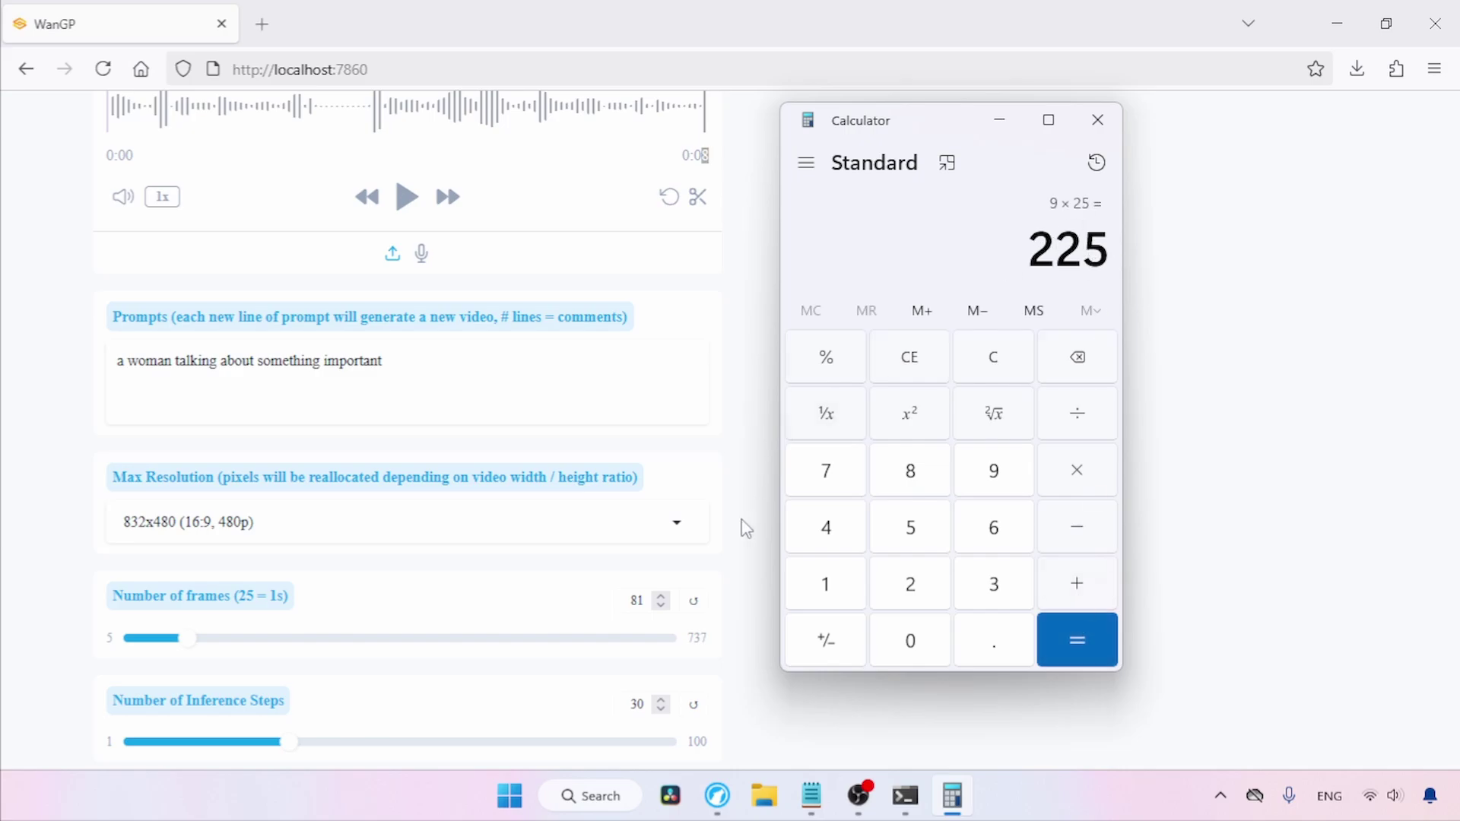
left_click(623, 601)
double_click(622, 600)
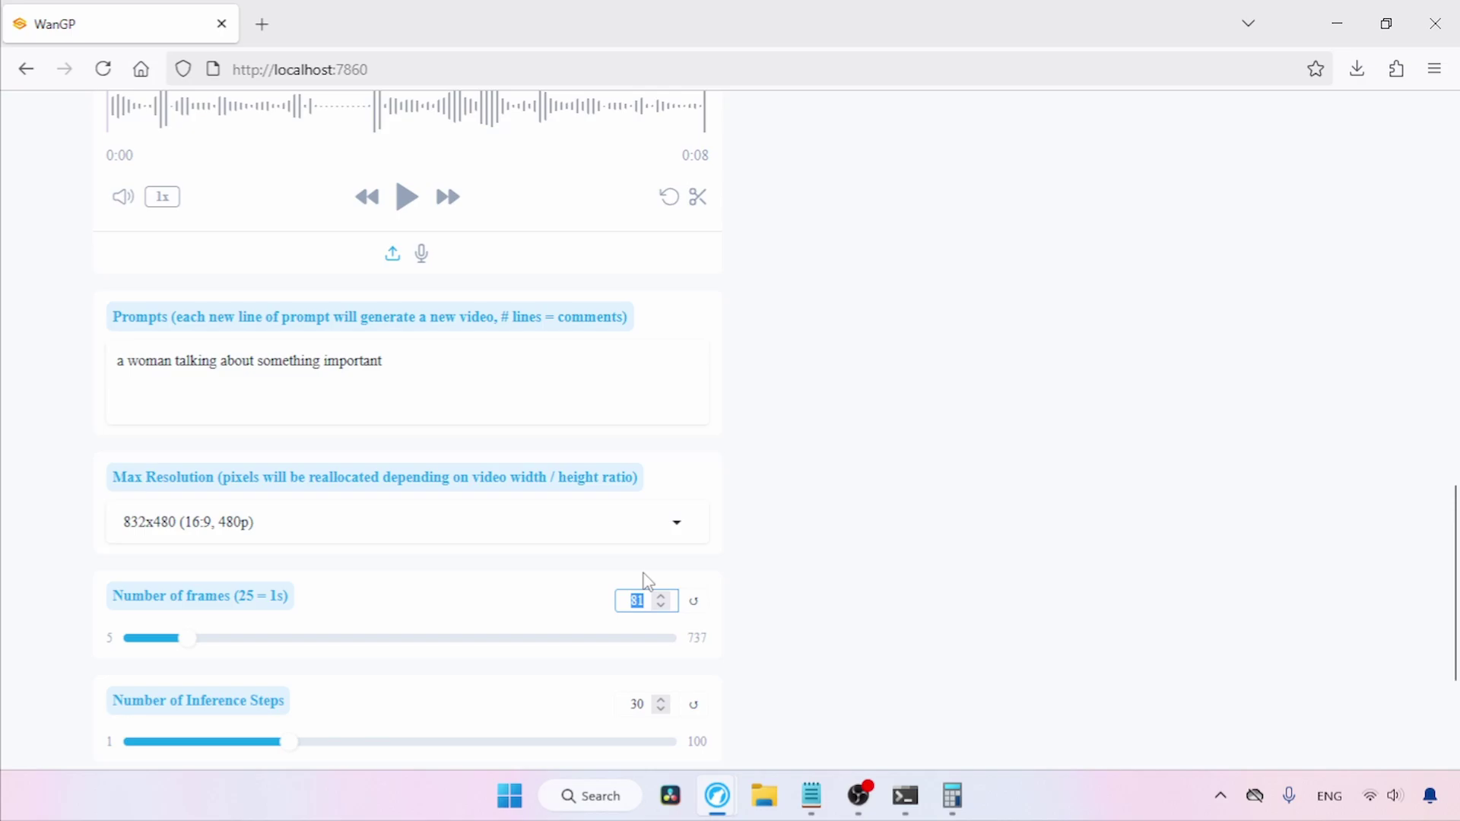
Step: Enter 225 frames and 8 inference steps, then enable Advanced Mode
type("225")
scroll(1454, 641, "down", 3)
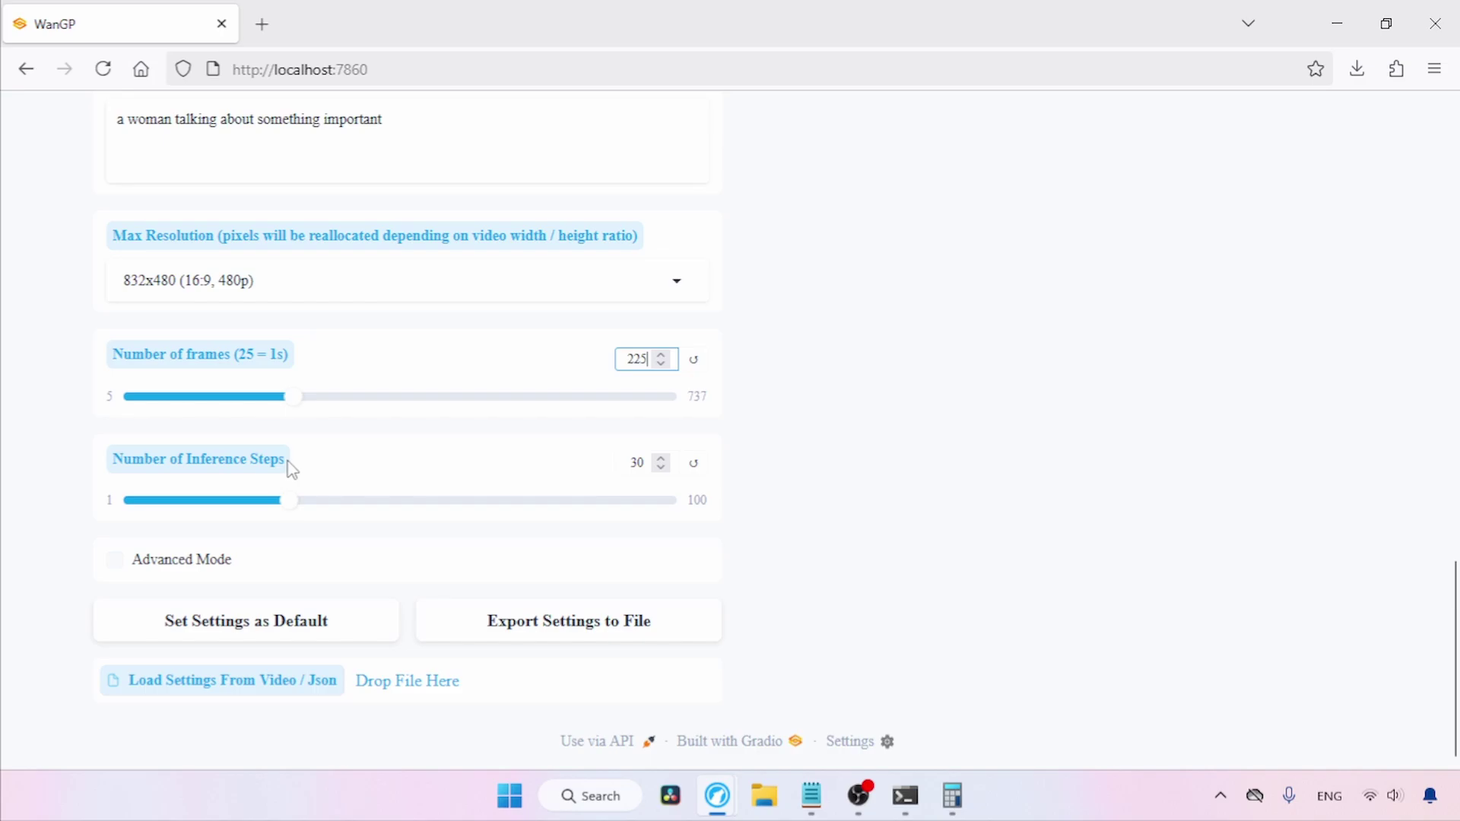
left_click(637, 467)
type("8")
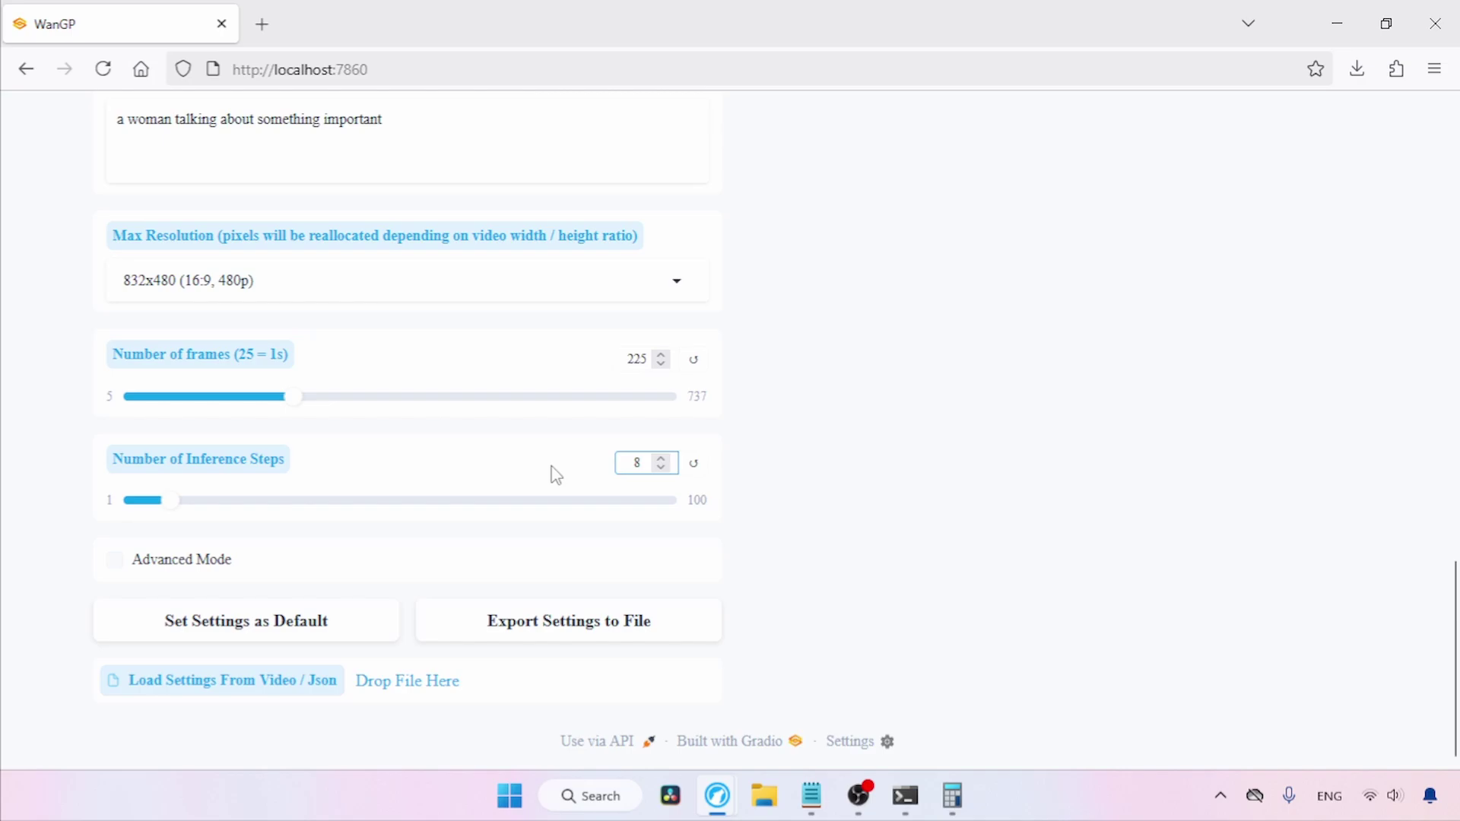
left_click(114, 560)
scroll(1455, 570, "down", 6)
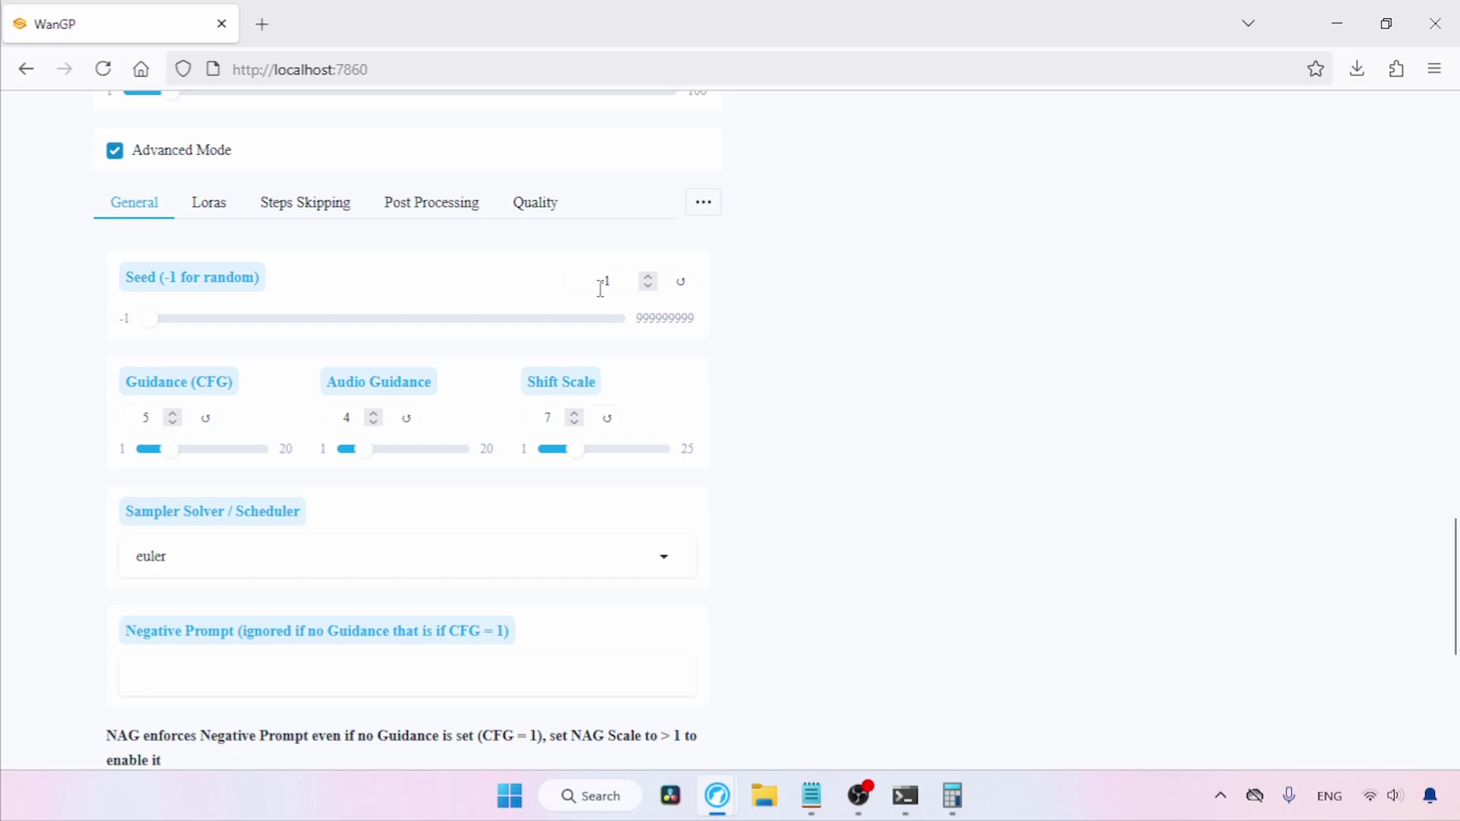
Step: Change Guidance (CFG) to 1 and Shift Scale to 2, and switch the sampler from euler to unipc
double_click(150, 420)
left_click(555, 416)
key("BackSpace")
type("2")
left_click(256, 553)
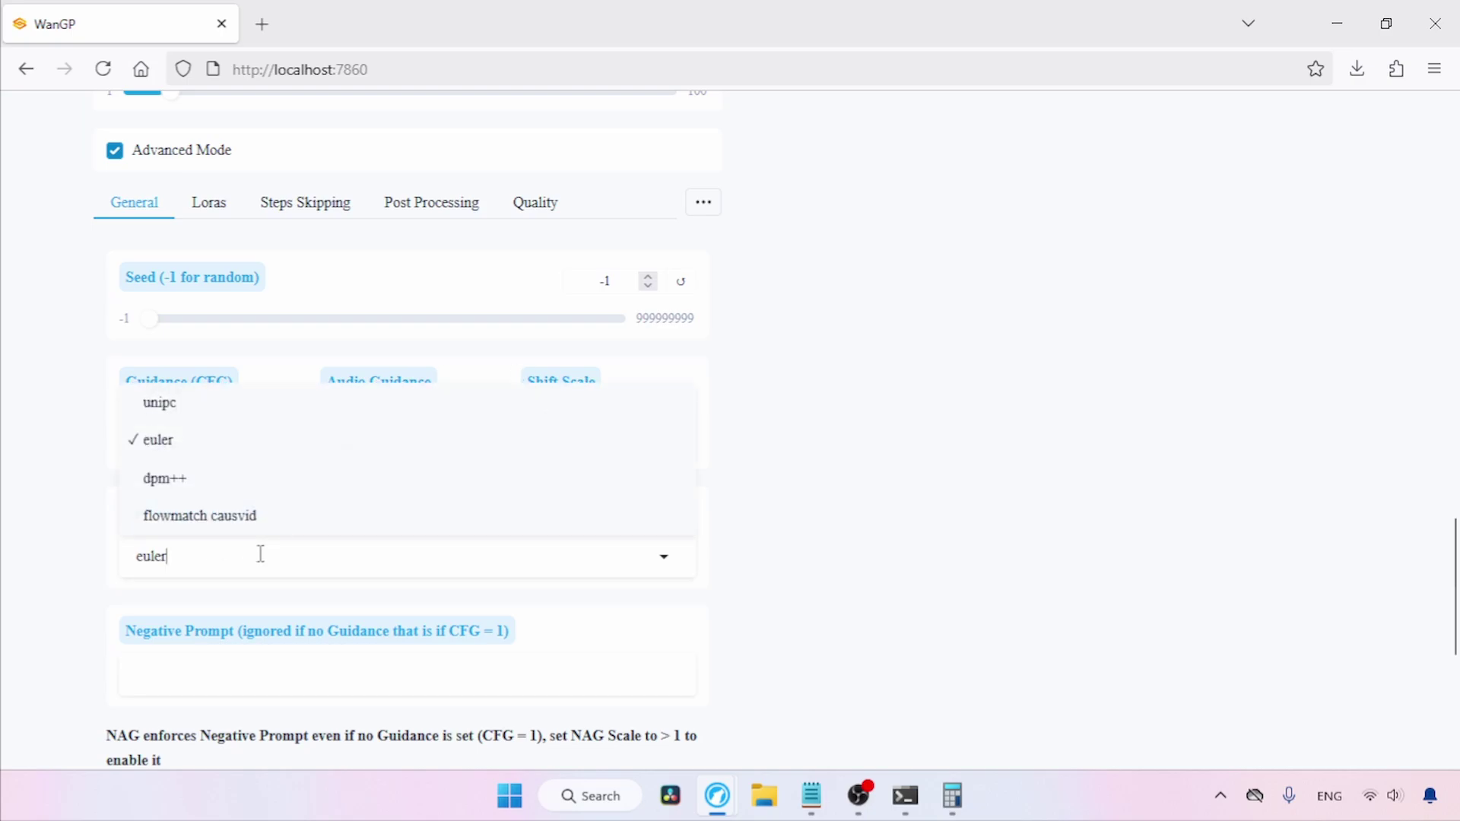
left_click(193, 410)
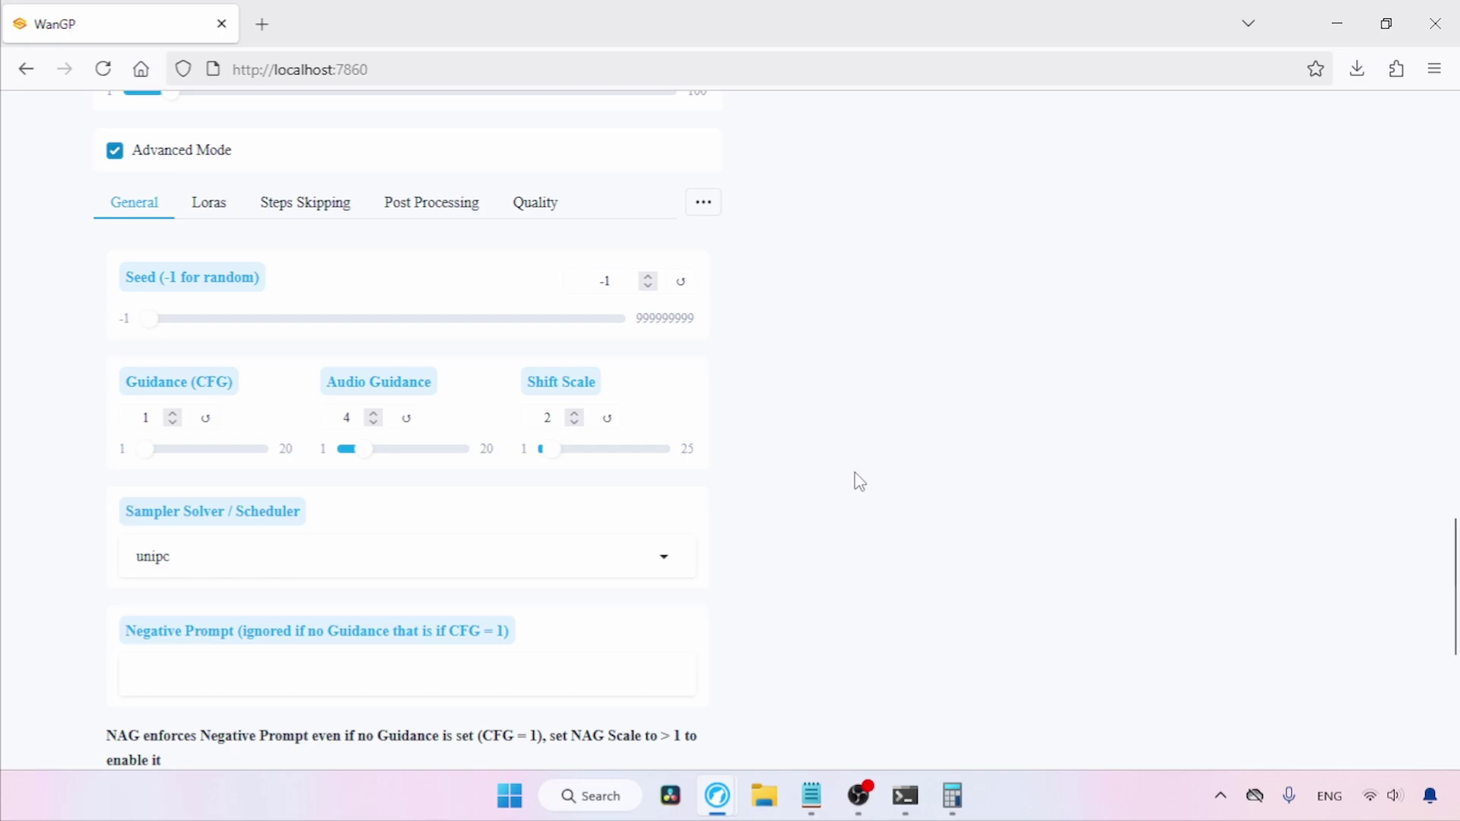
Step: Add Wan2.1_I2V_14B_FusionX_LoRA under Activated Loras, review Steps Skipping, and return to General
left_click(207, 204)
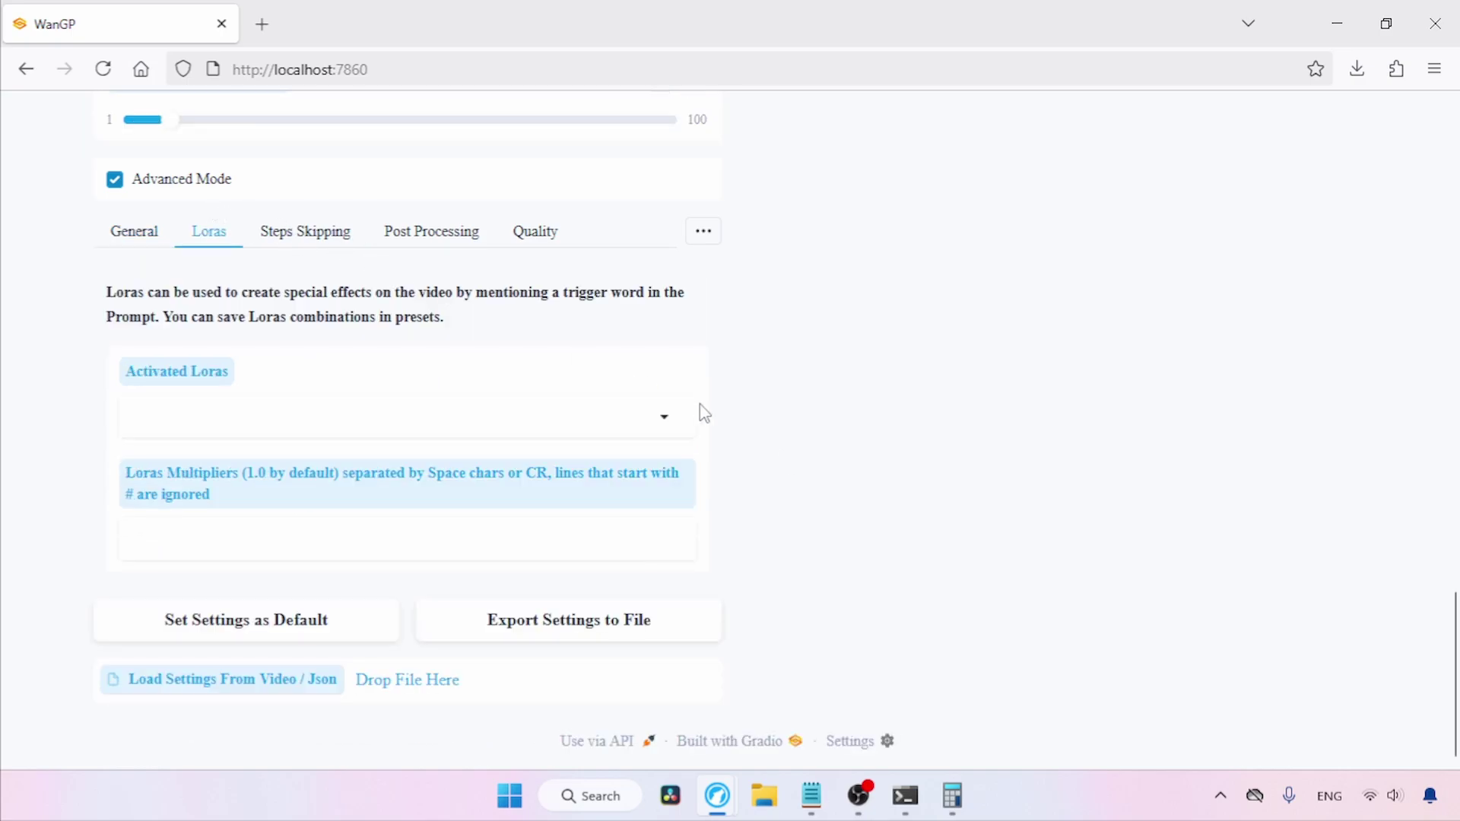
left_click(665, 422)
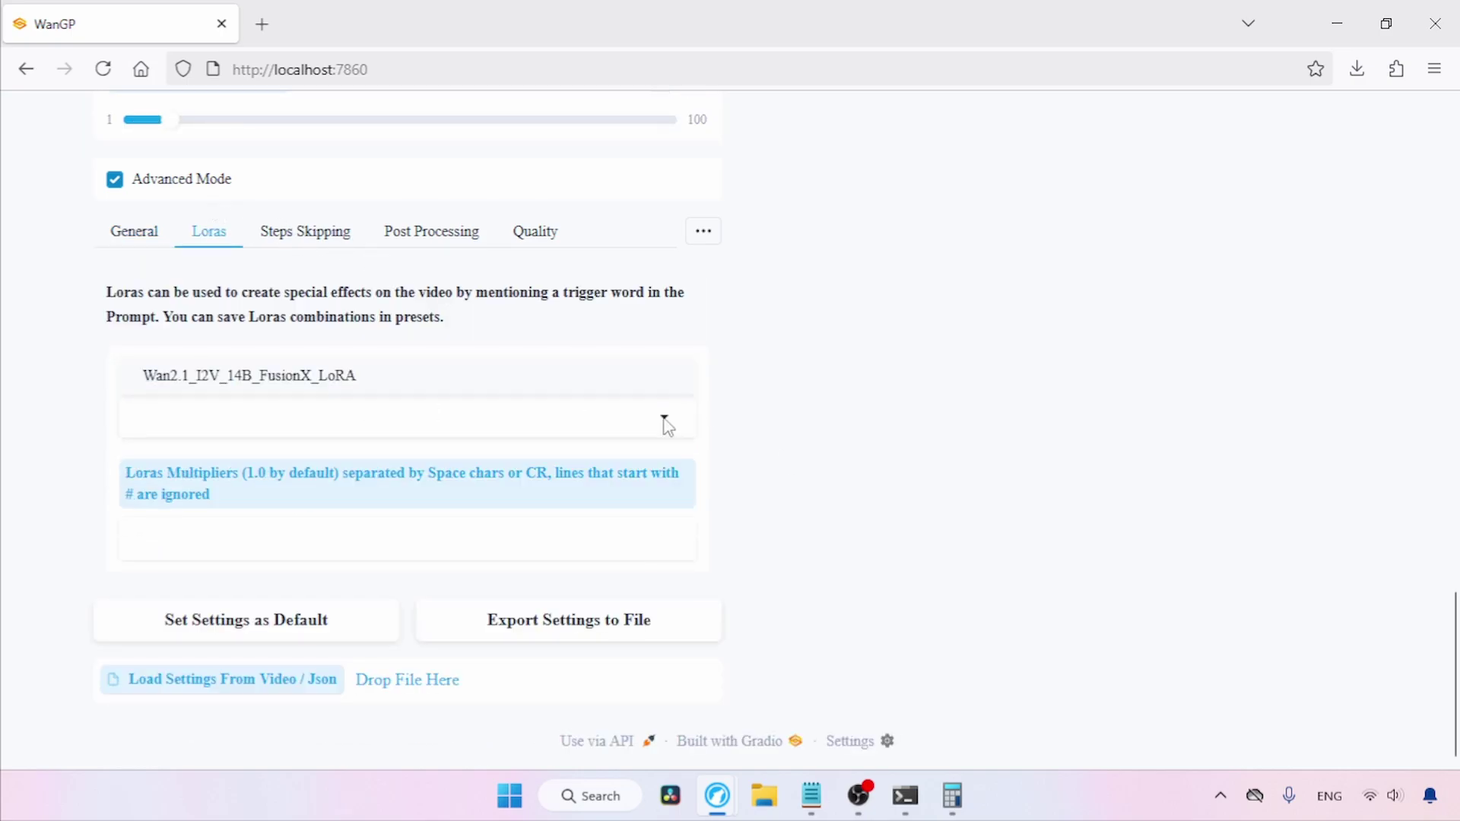
left_click(320, 380)
left_click(792, 359)
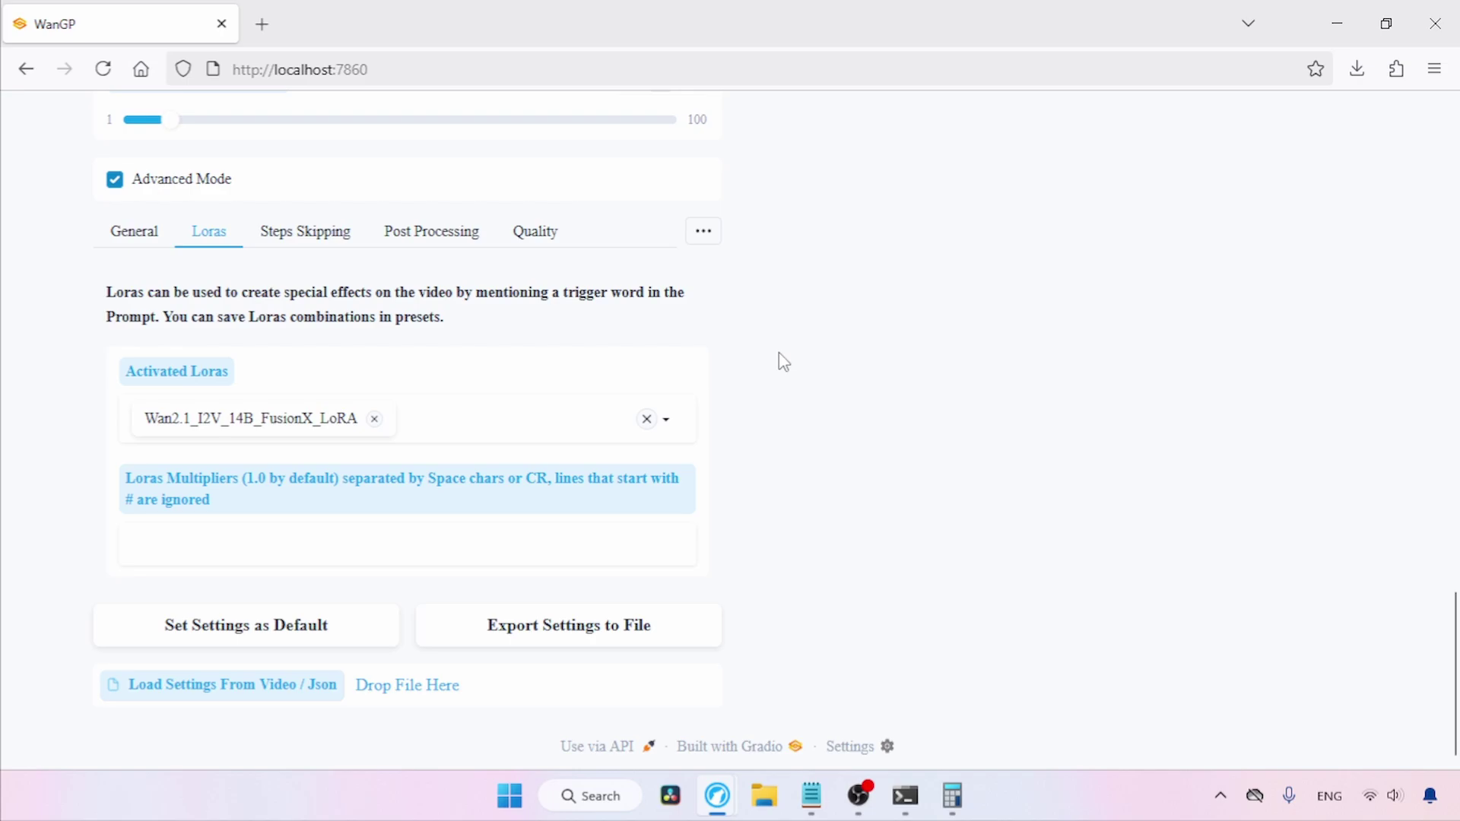
left_click(306, 232)
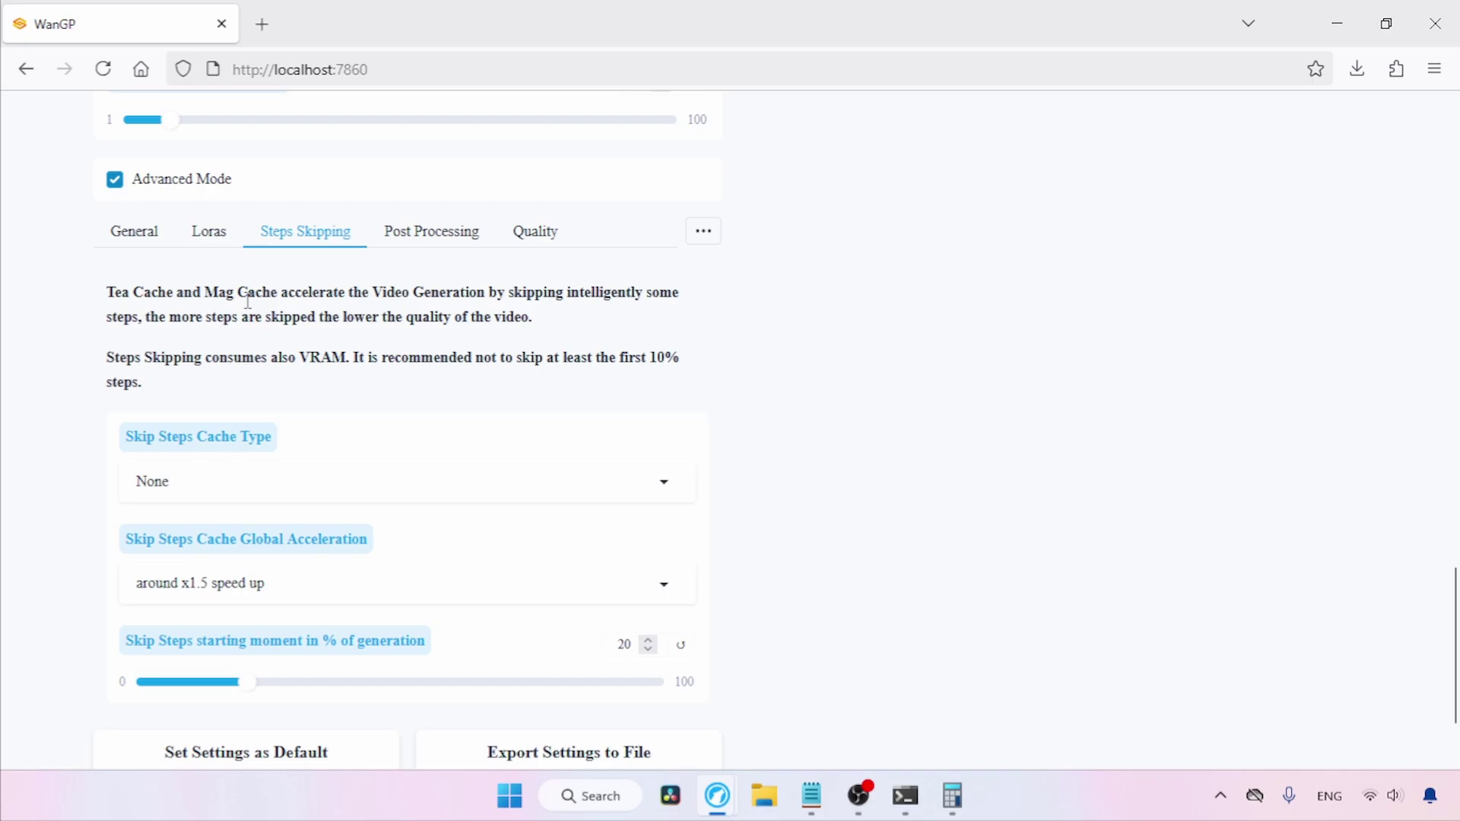
left_click(211, 238)
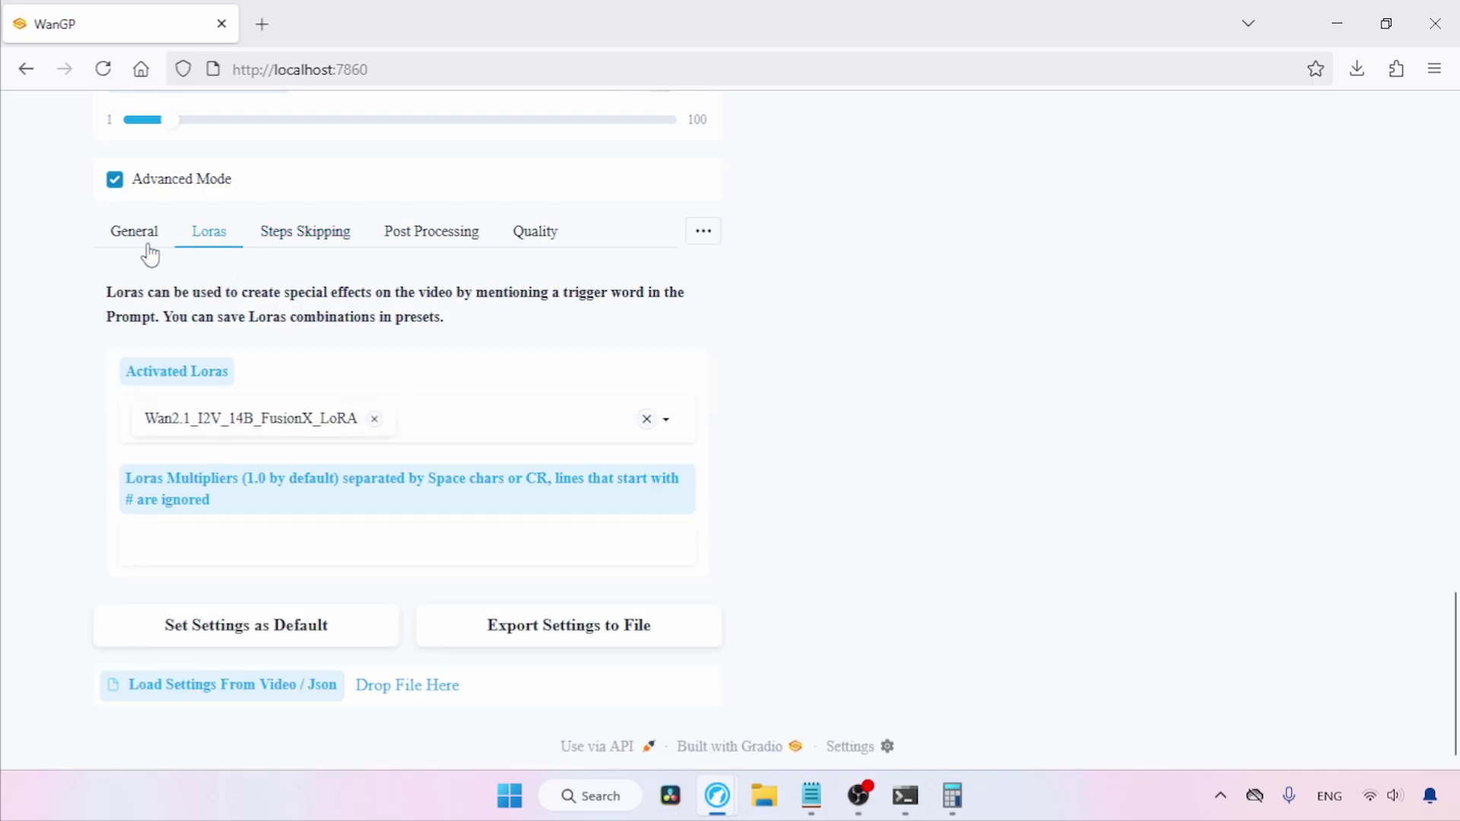
left_click(148, 246)
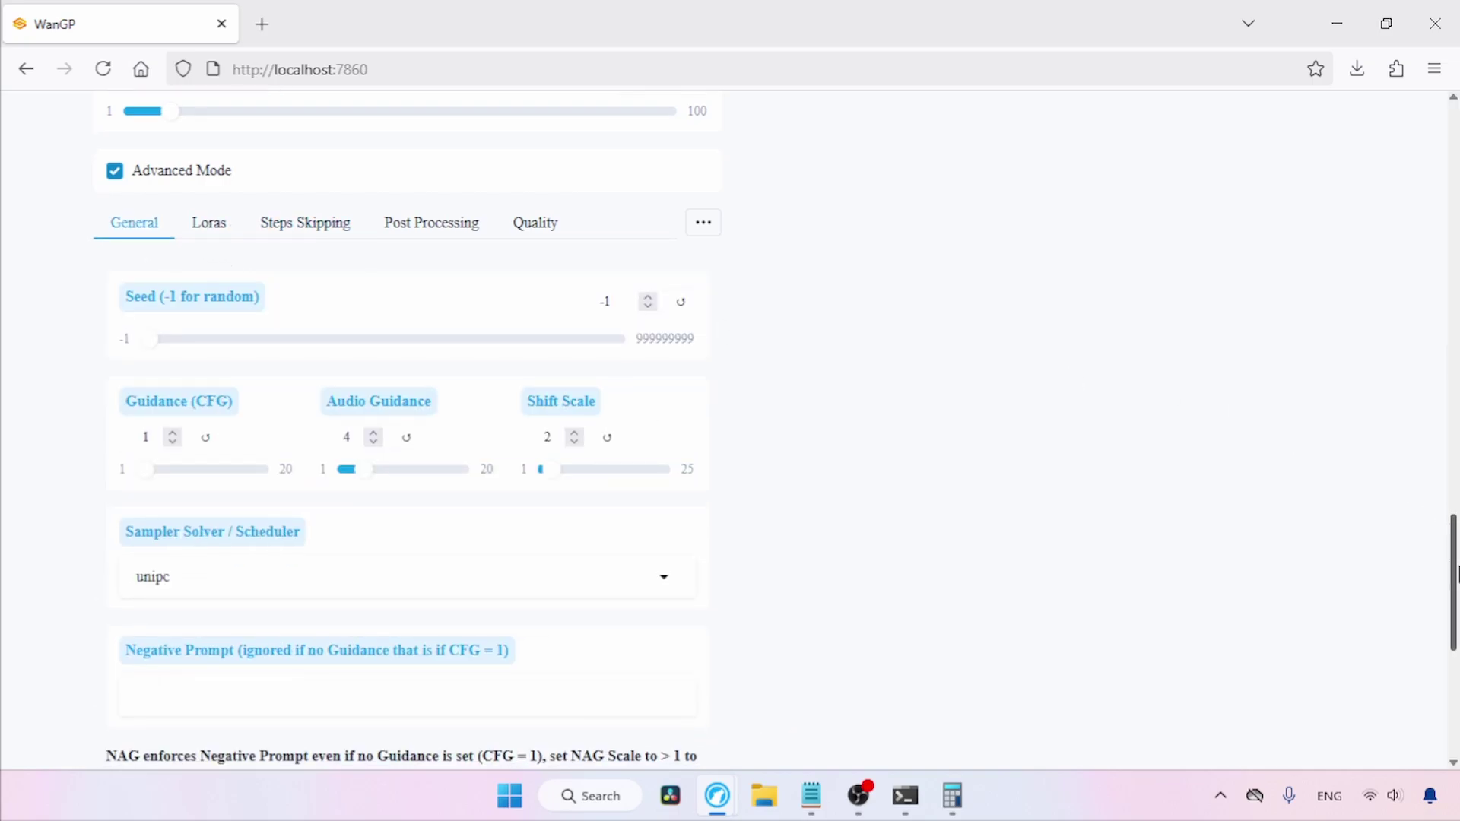
left_click_drag(1456, 574, 1458, 266)
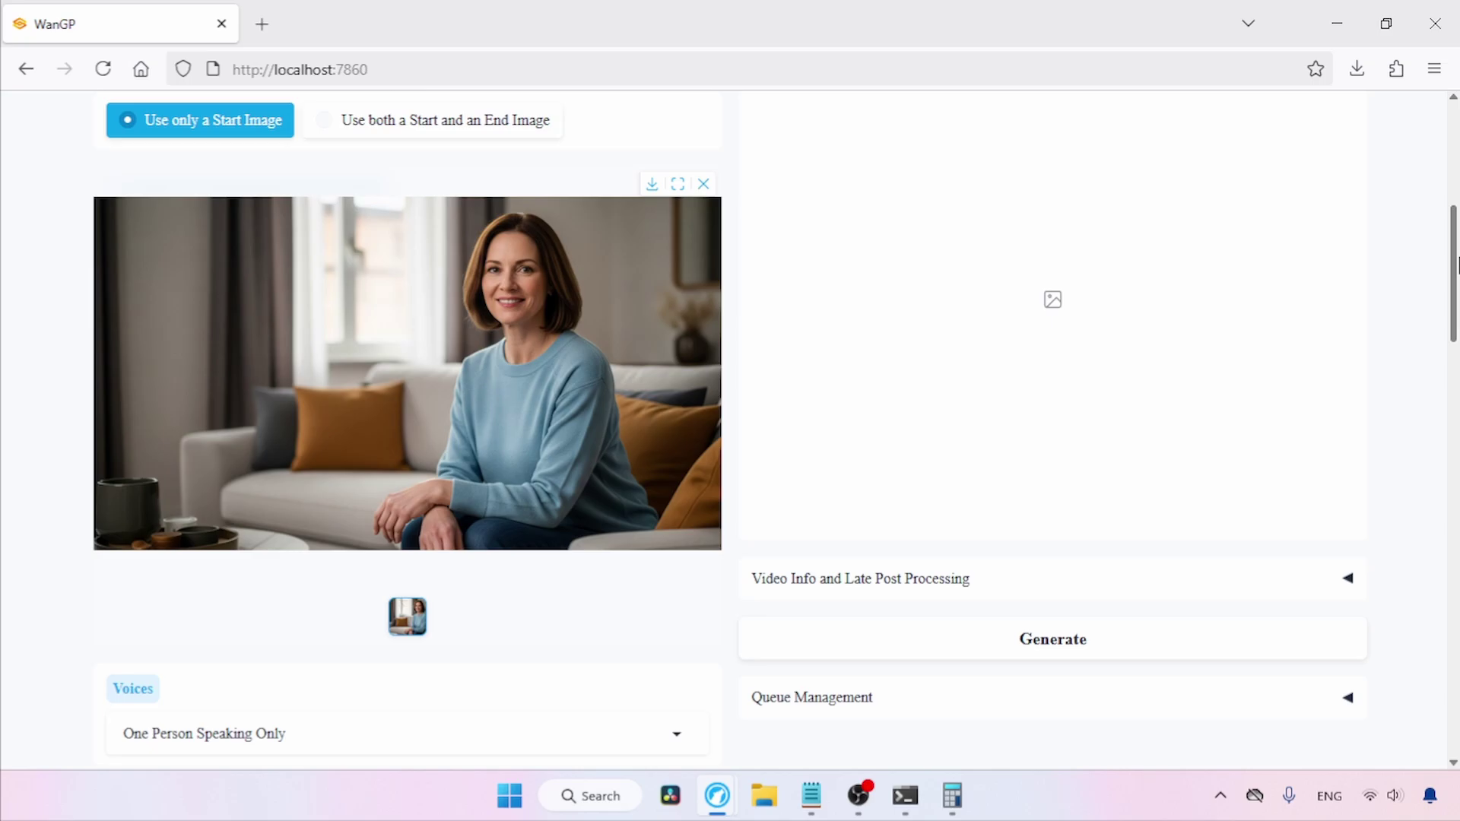
Step: Generate the talking-lady video and play the 8-second output
left_click(1023, 645)
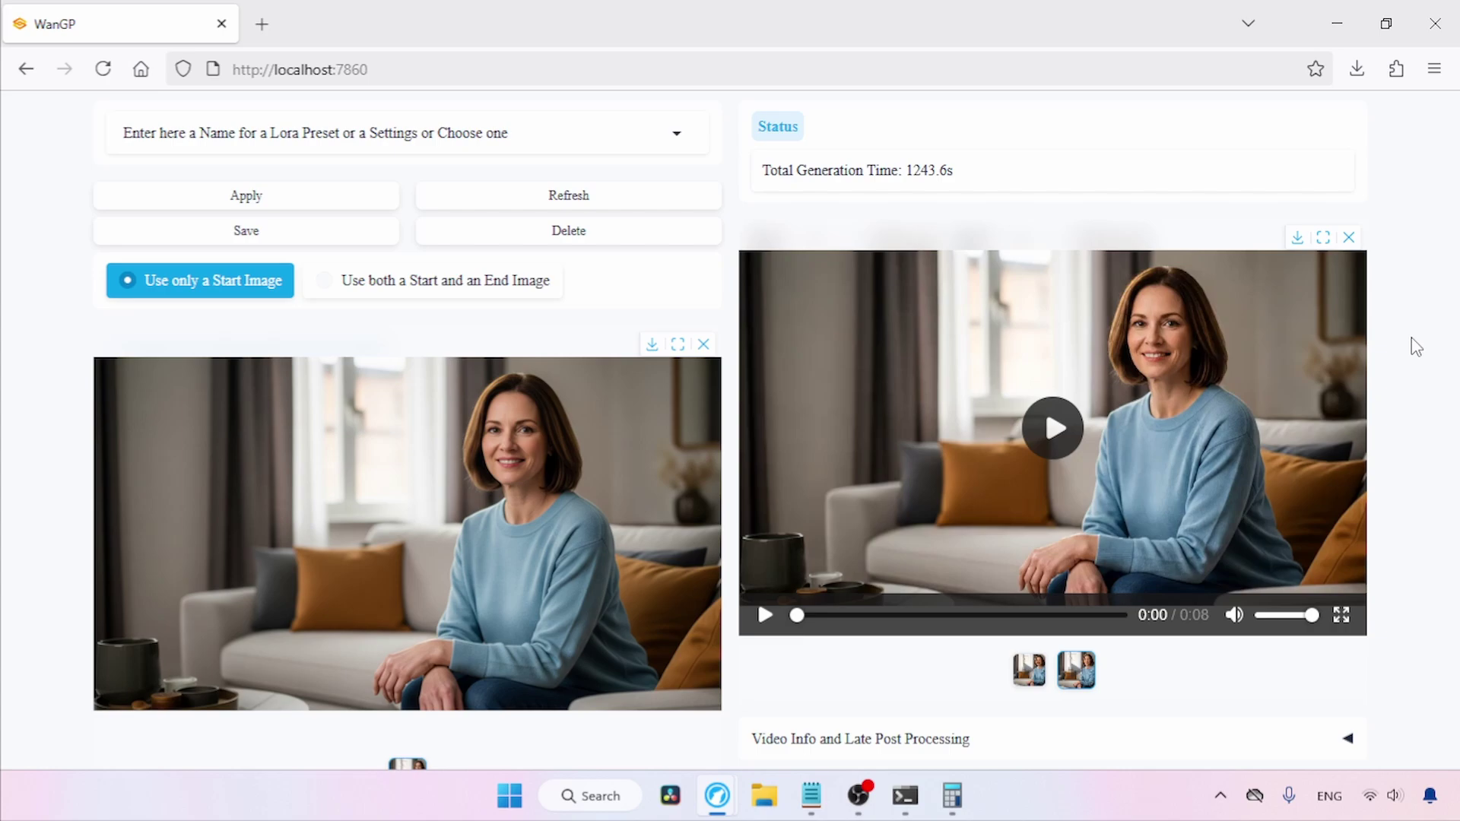
left_click(1053, 428)
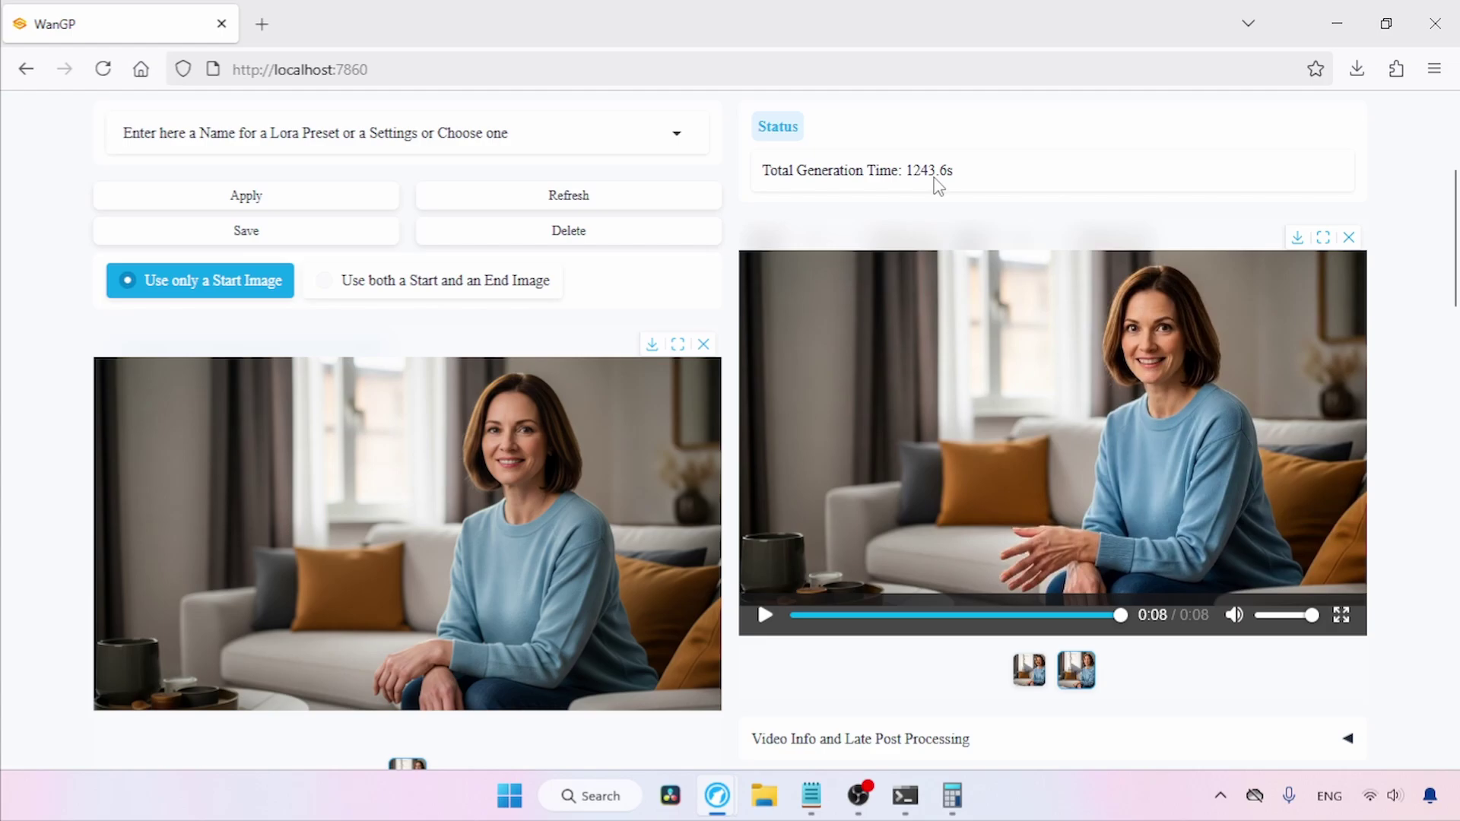
Step: Compute 1243 ÷ 60 ≈ 20.7 minutes in Calculator, then close it
left_click(952, 795)
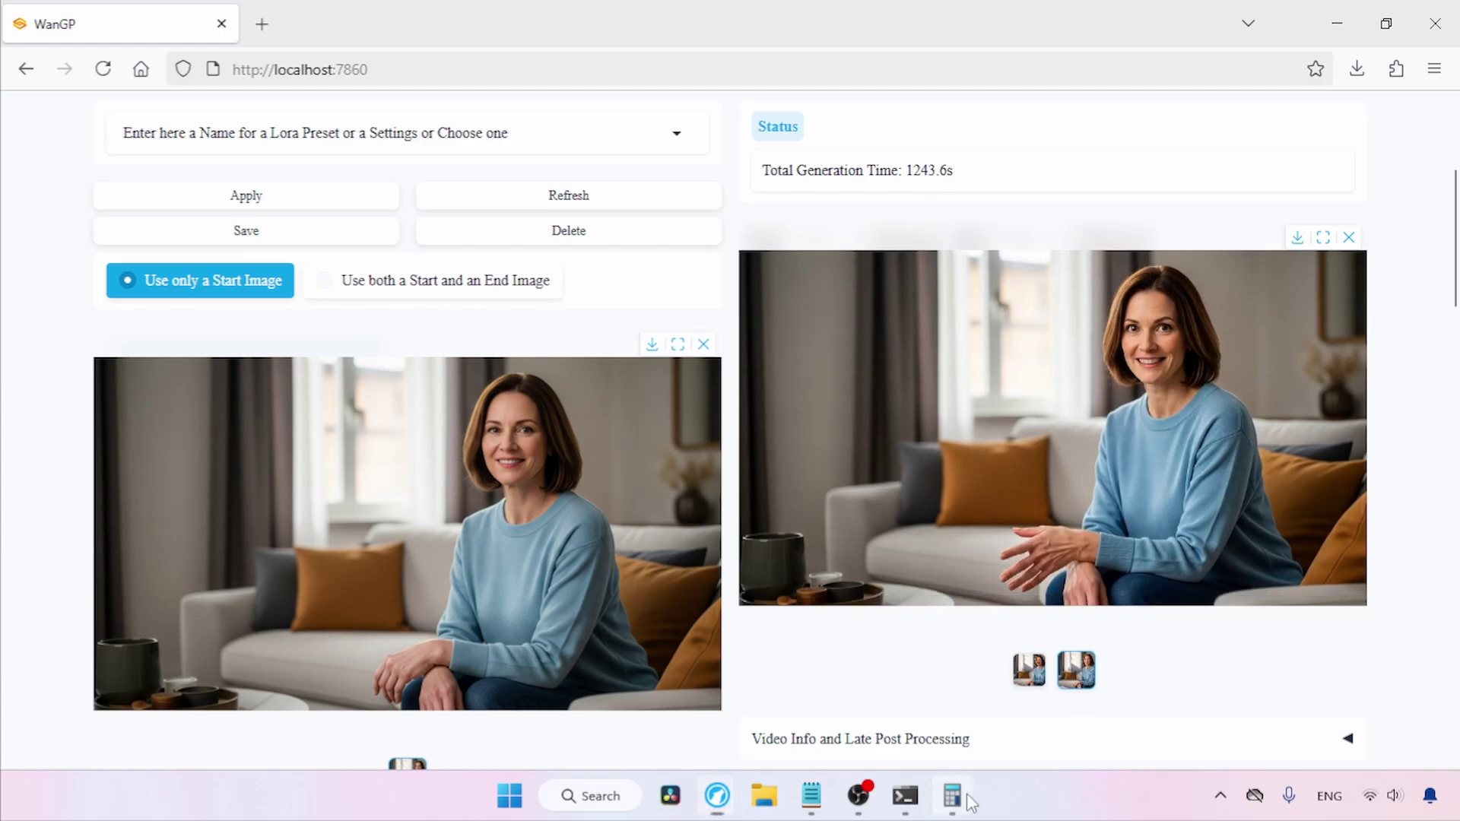
left_click_drag(917, 109, 388, 116)
left_click(289, 605)
left_click(387, 590)
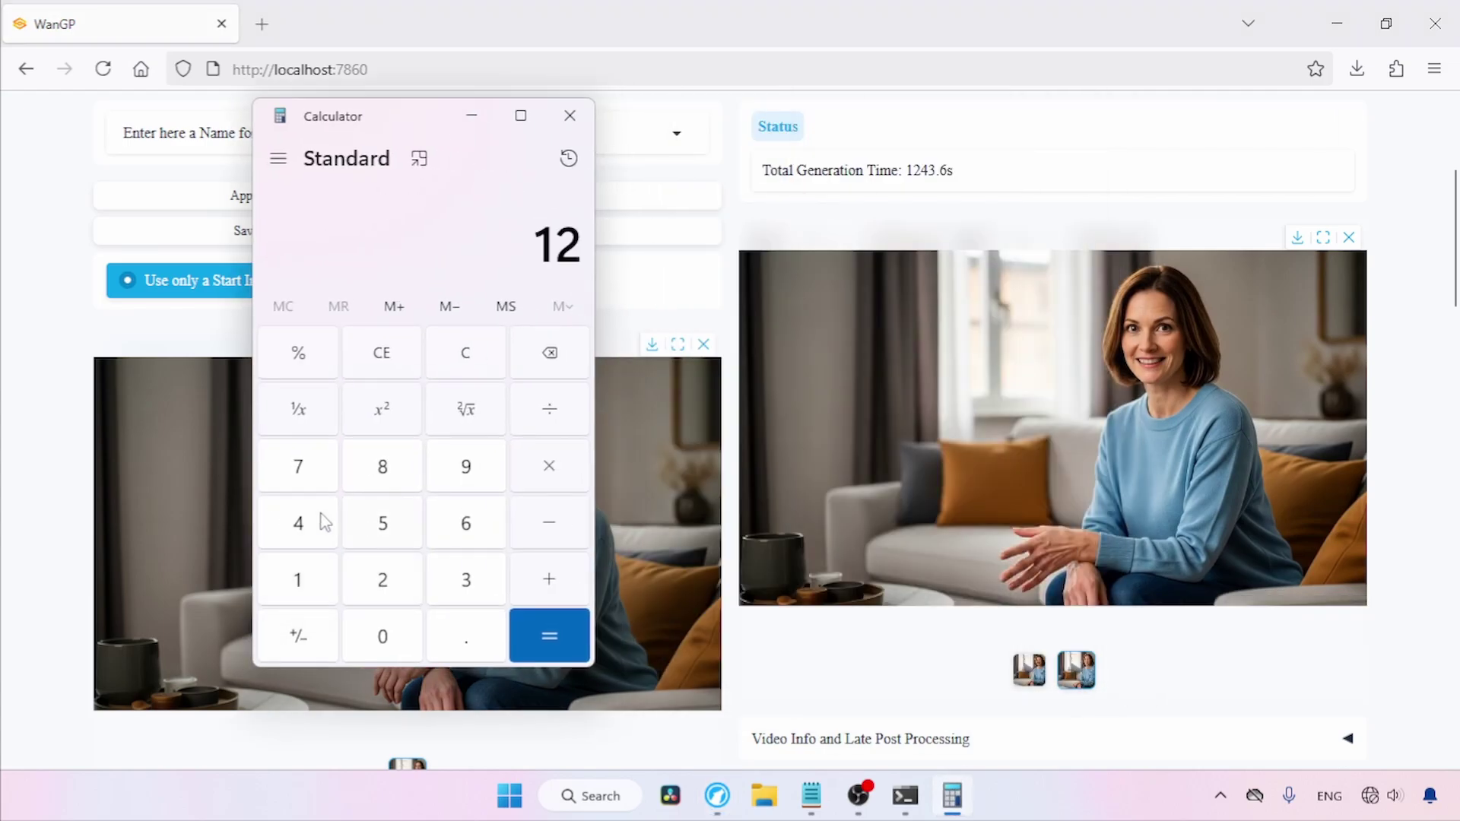
left_click(316, 523)
left_click(460, 580)
left_click(547, 414)
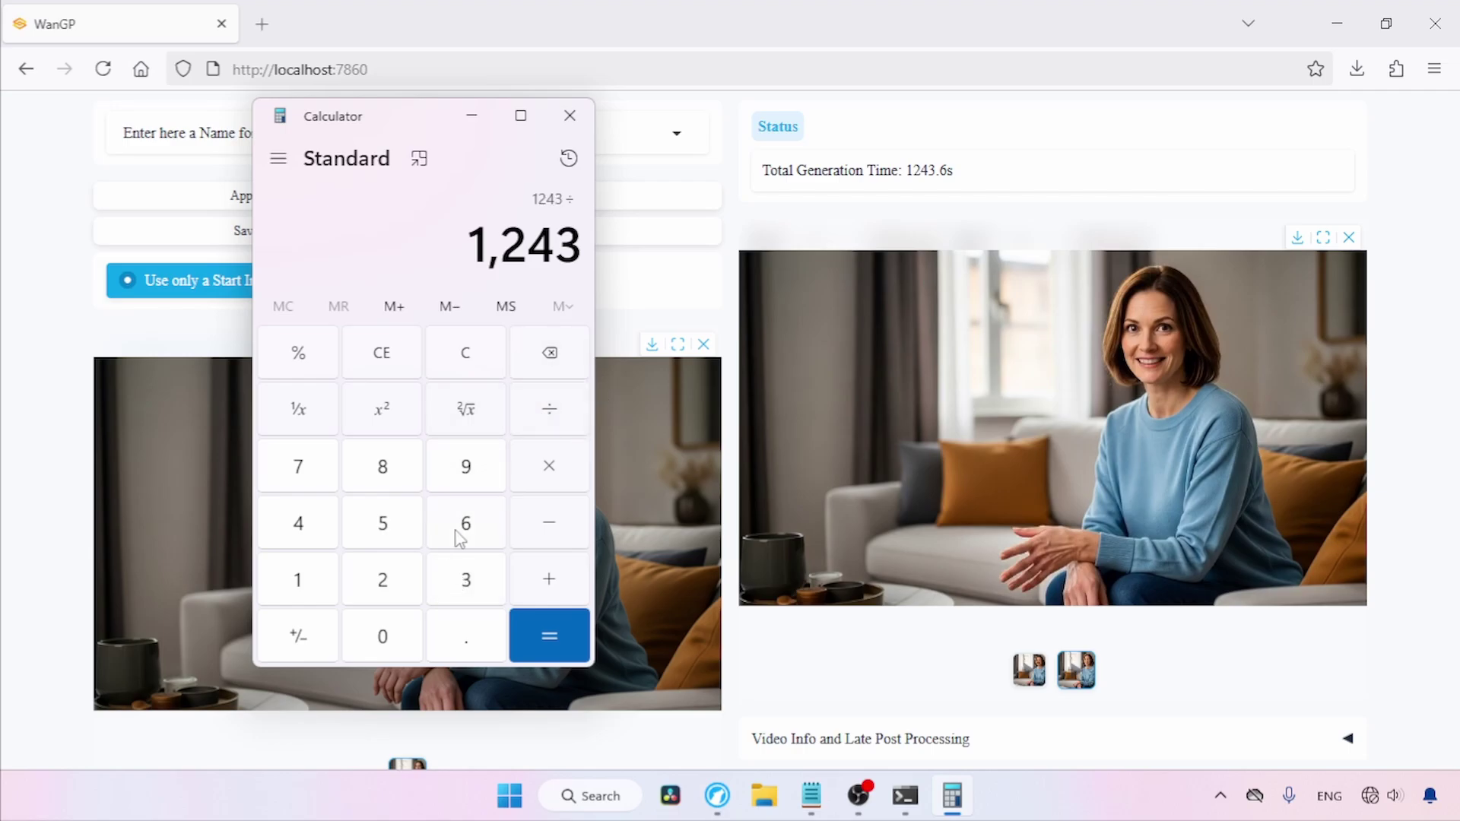
left_click(462, 527)
left_click(382, 636)
left_click(518, 639)
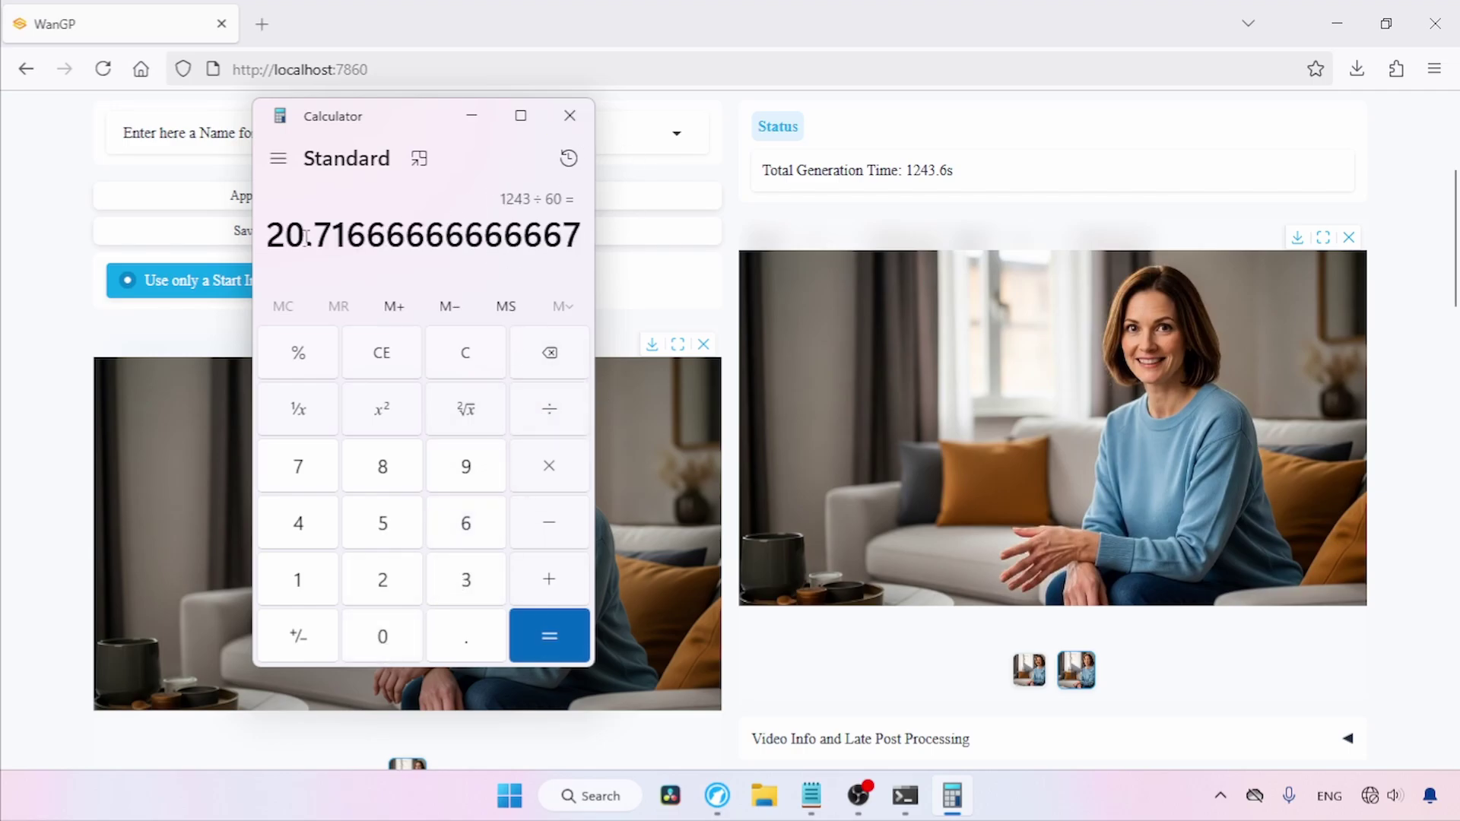
left_click(571, 120)
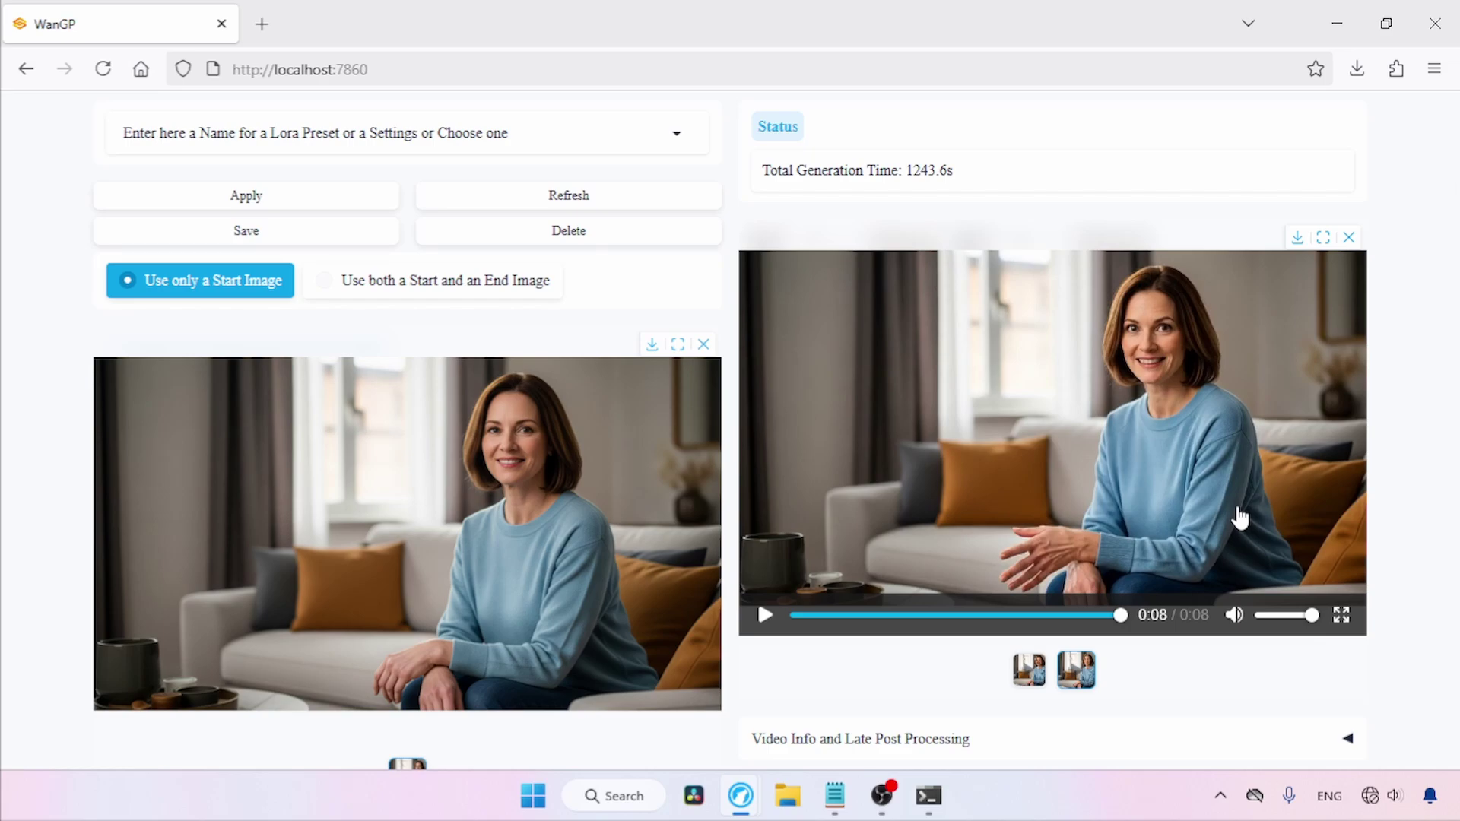
Step: Remove the lady start image from the start image slot
scroll(1238, 512, "down", 2)
left_click(707, 244)
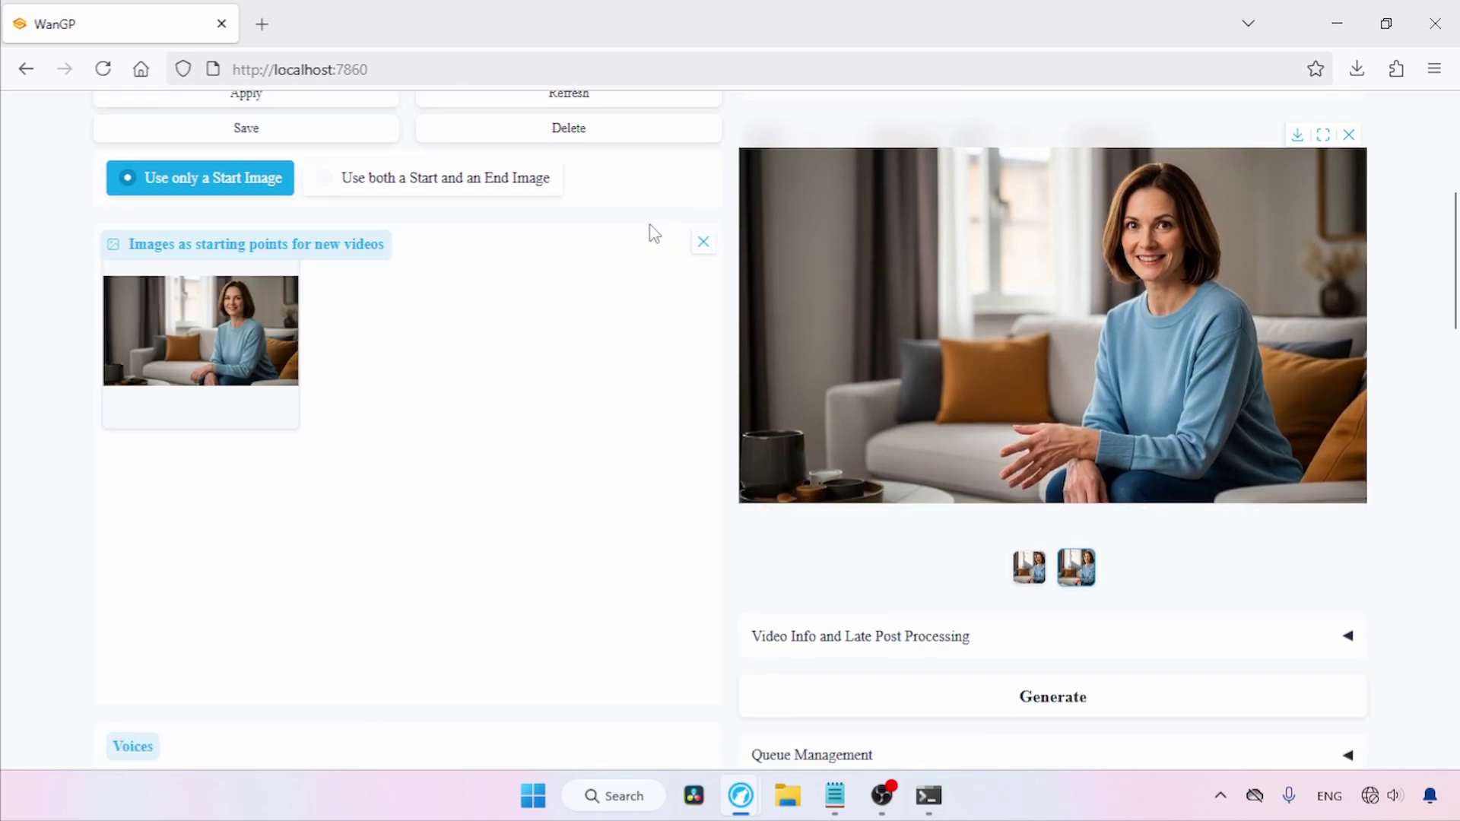
scroll(704, 319, "up", 2)
left_click(703, 327)
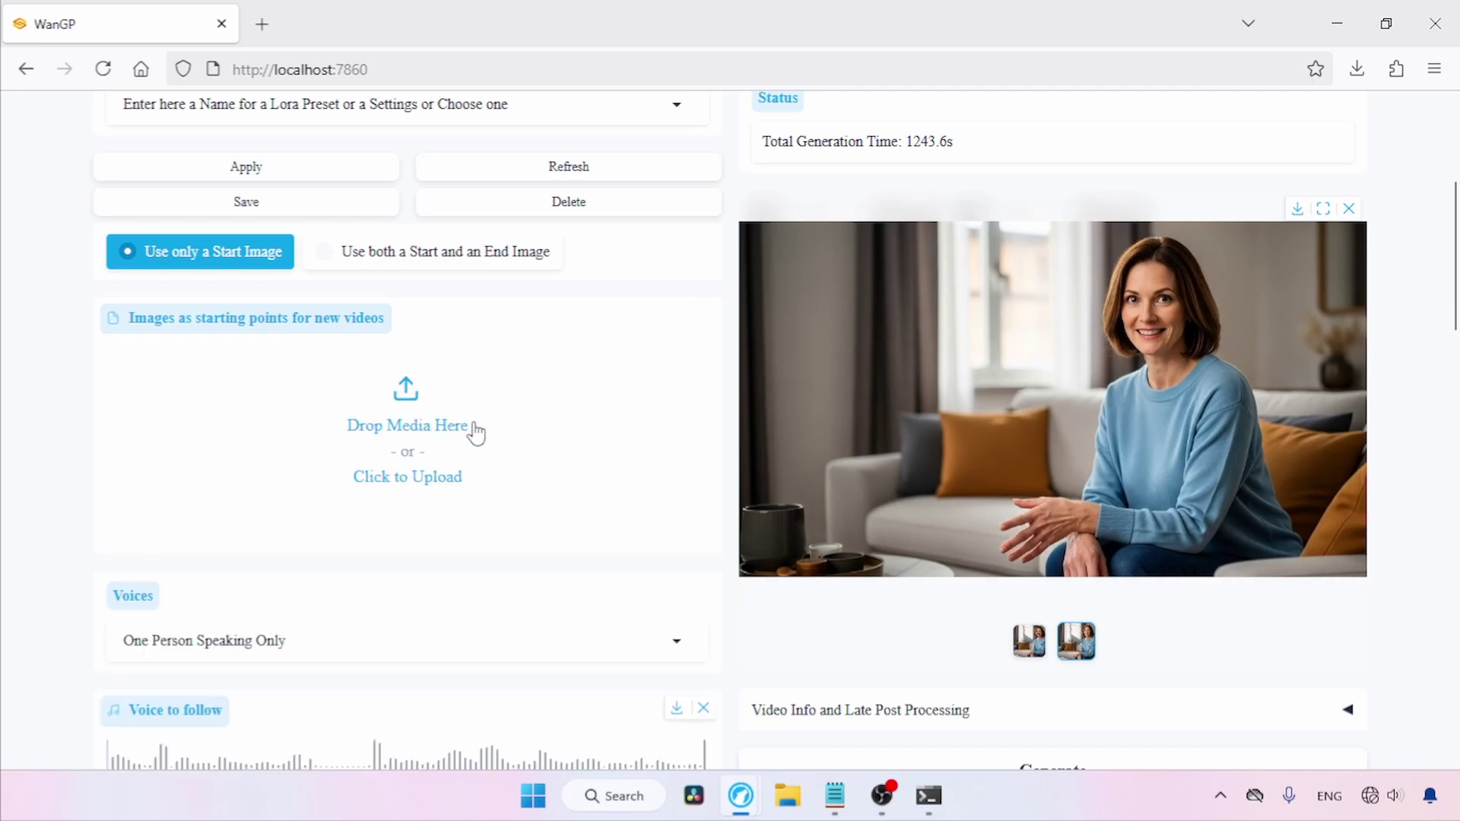
Step: Upload the cat picture from the Pictures folder as the start image
left_click(465, 428)
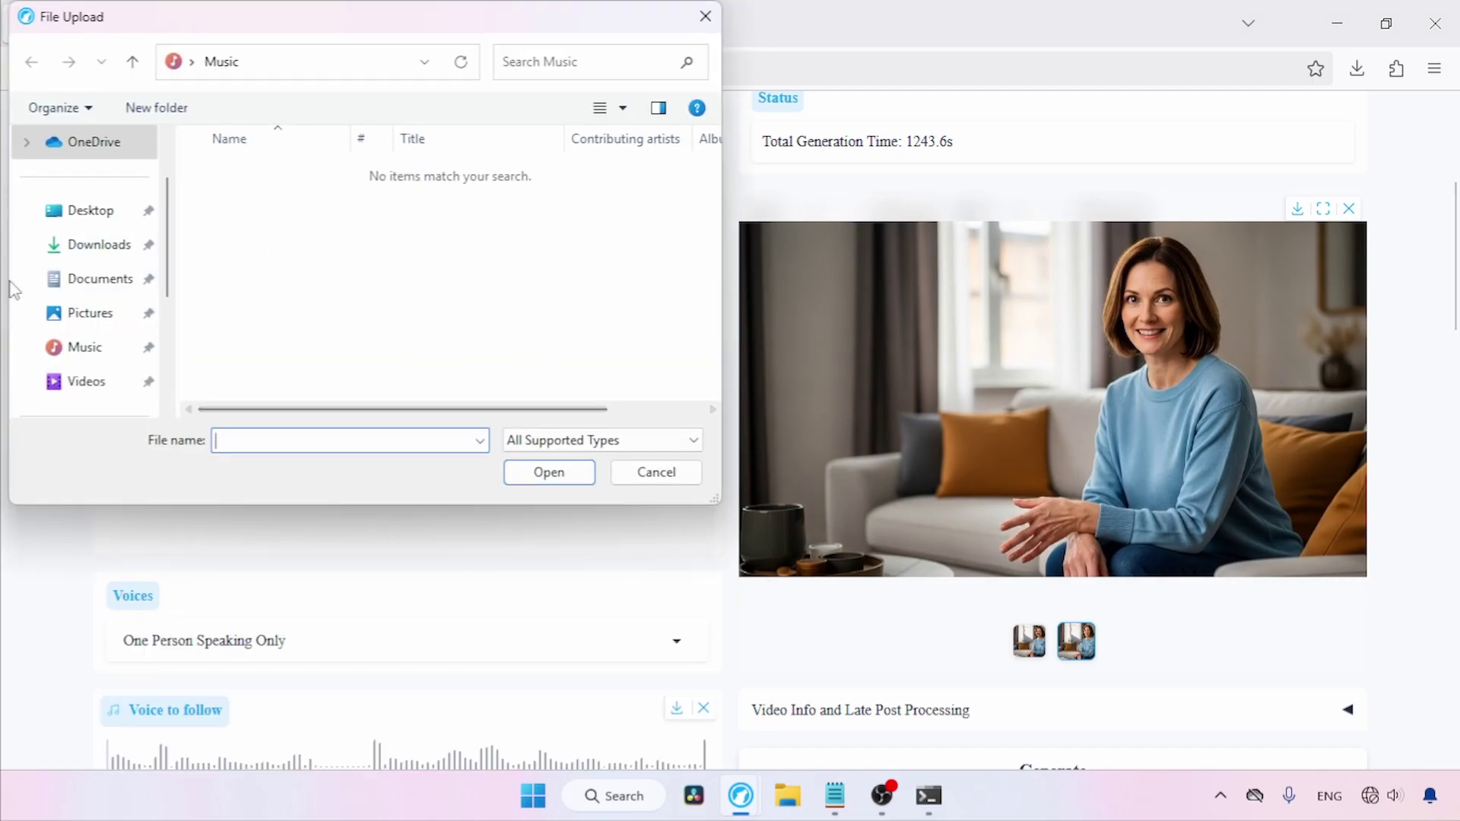
left_click(93, 314)
left_click(232, 230)
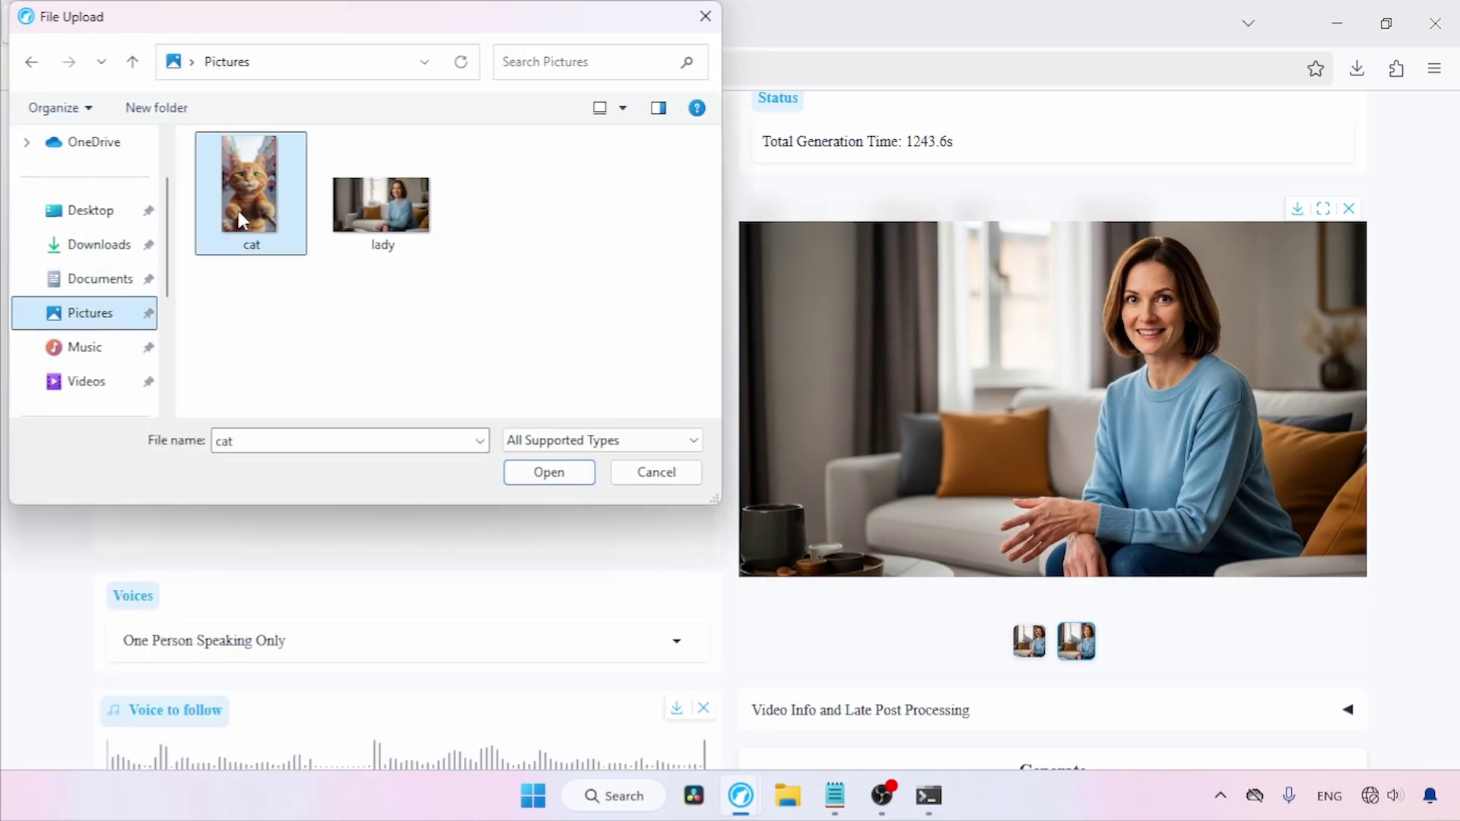
left_click(549, 473)
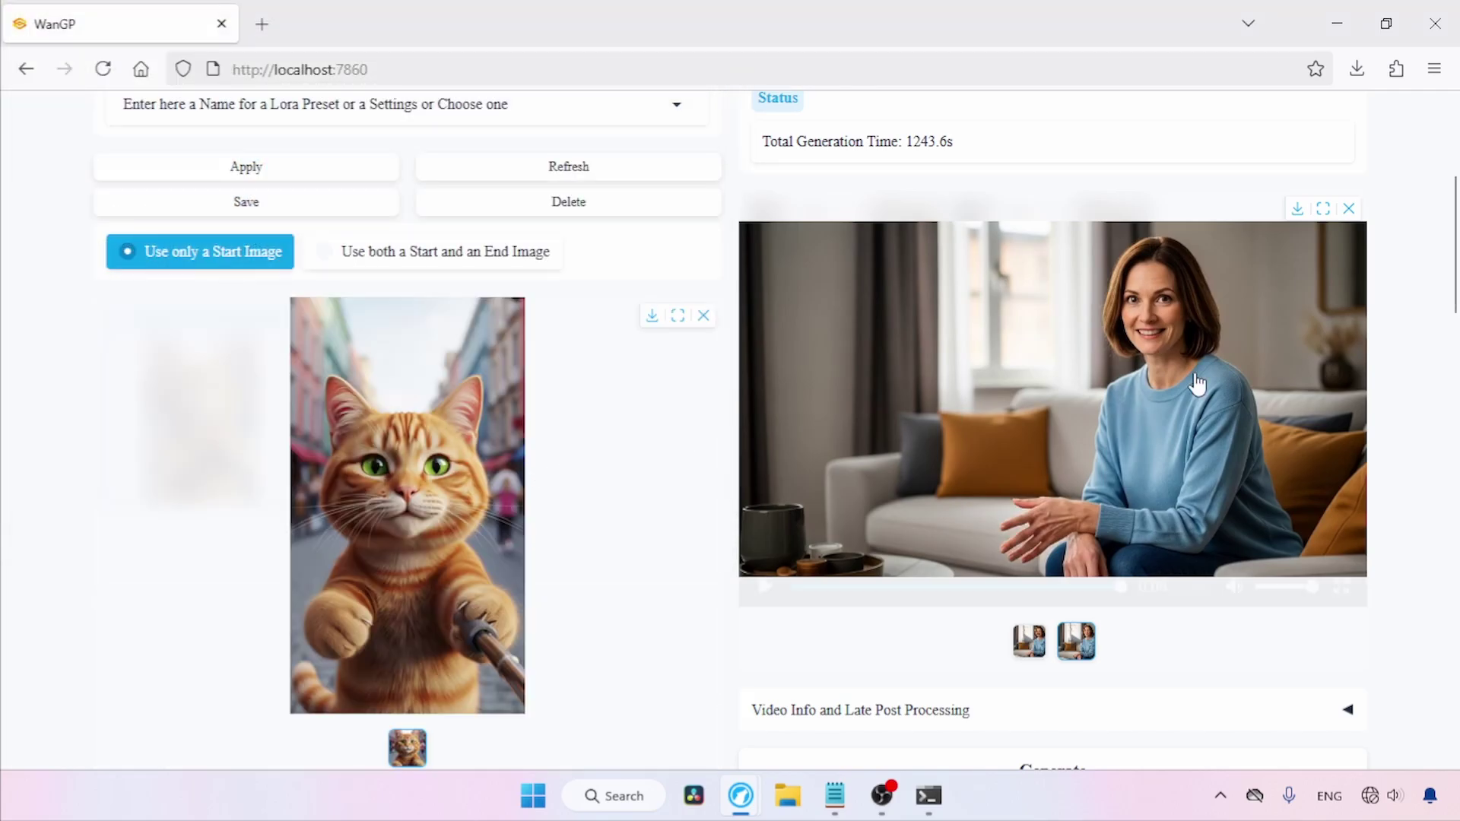
mouse_move(1303, 369)
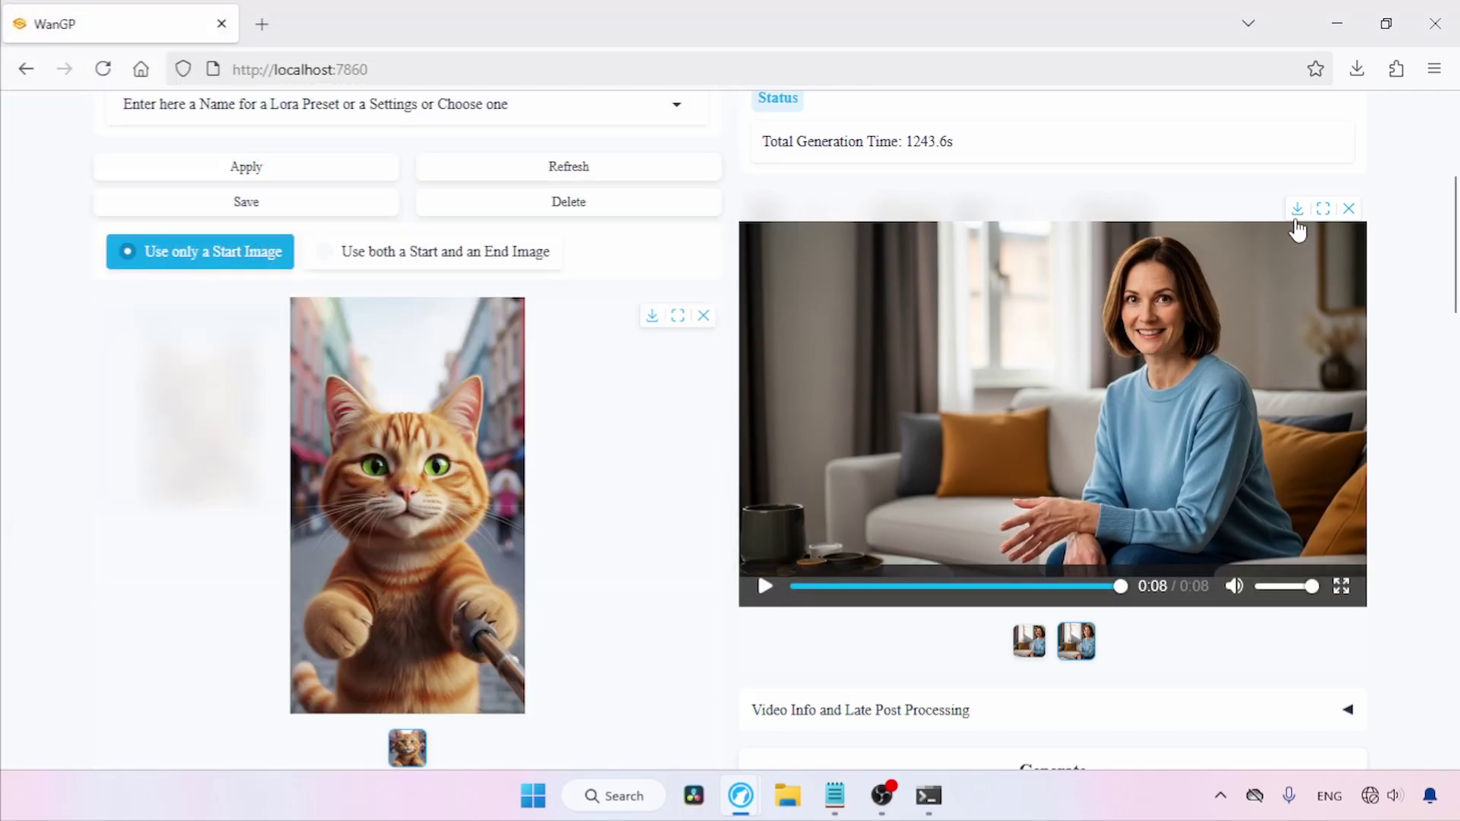
Step: Download the talking-lady video as a 589 KB MP4 into Downloads and close the downloads panel
left_click(1297, 216)
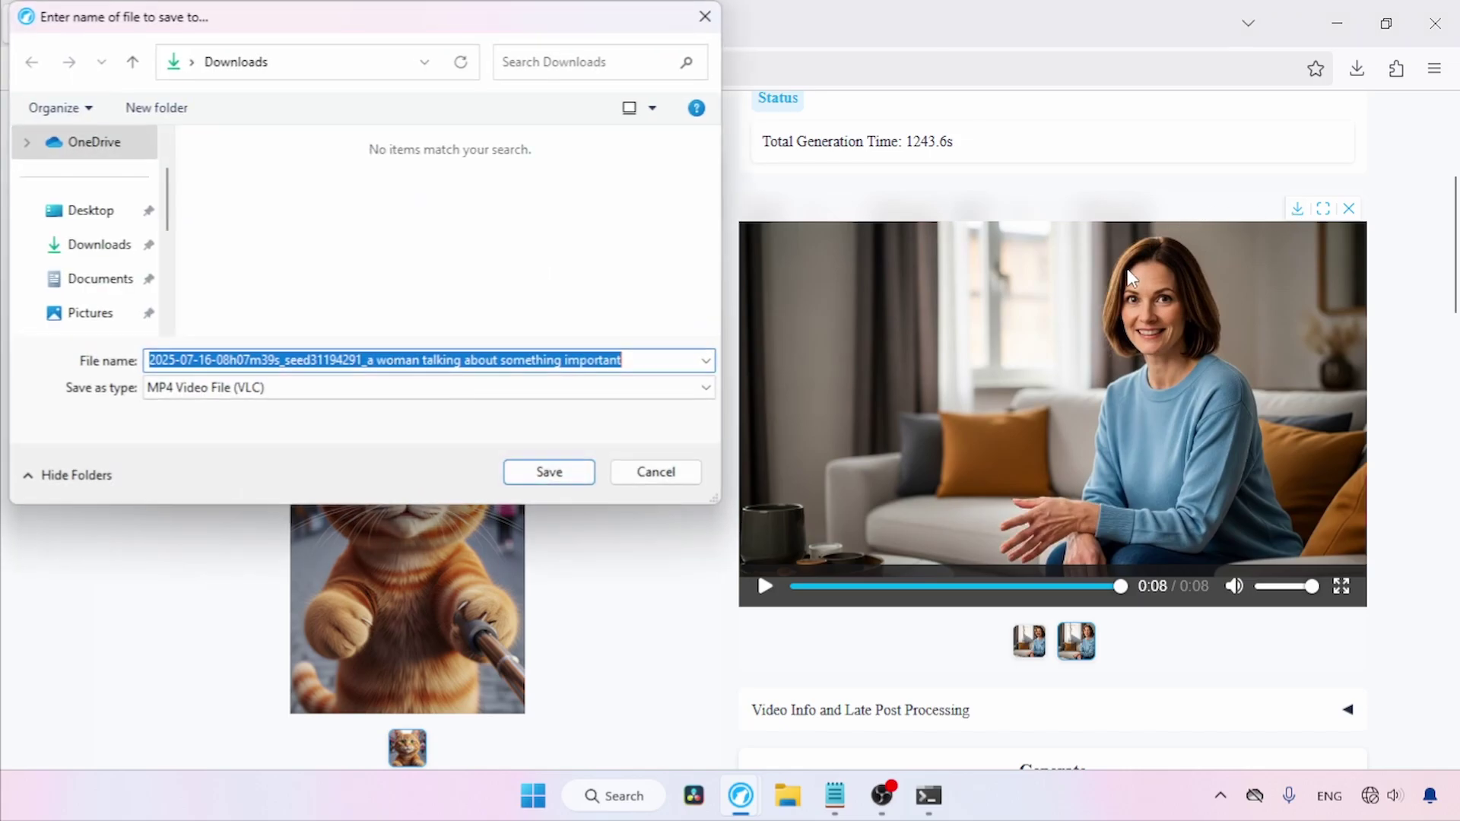
left_click(549, 473)
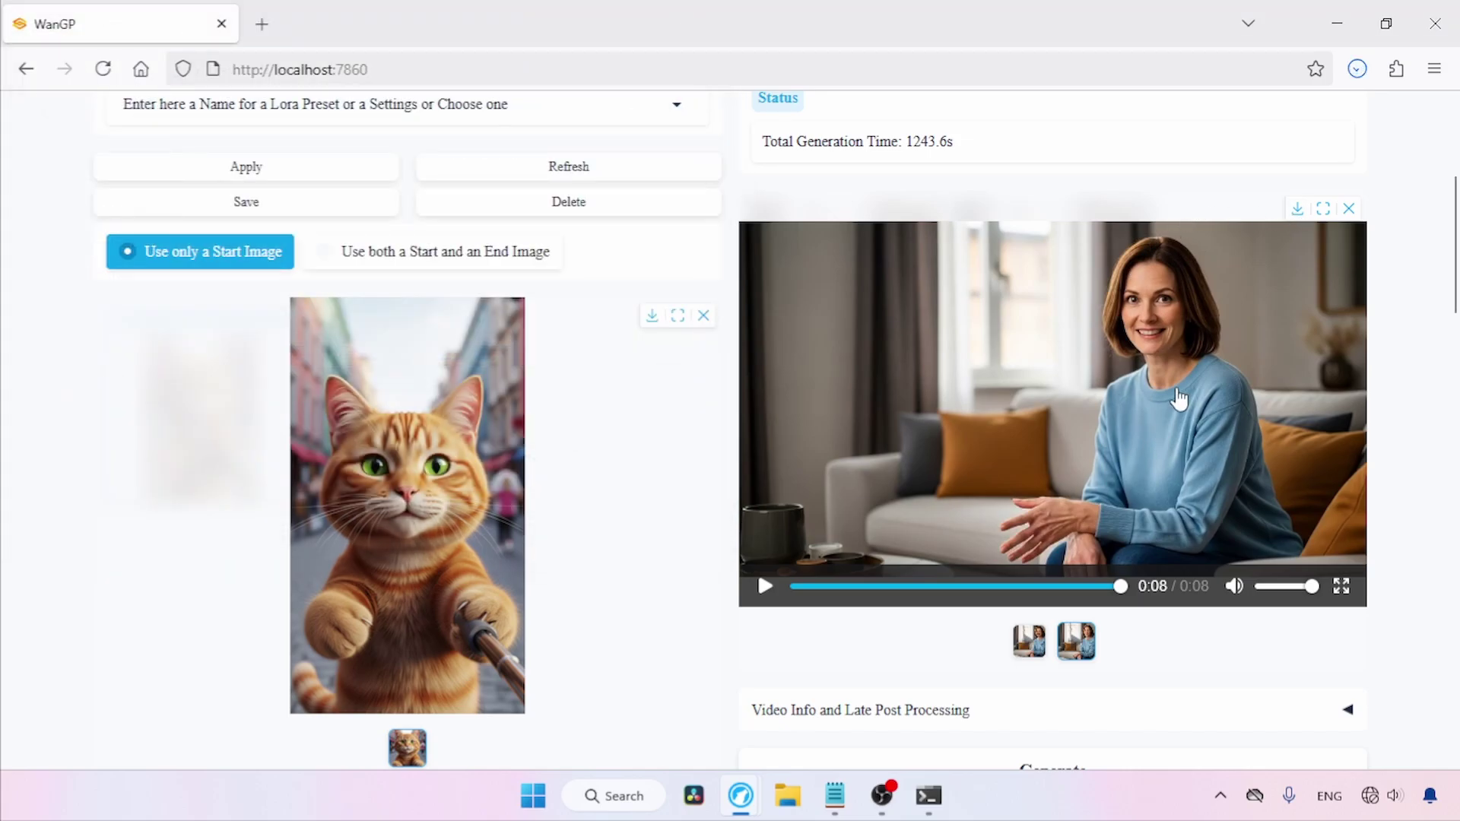
left_click(1358, 69)
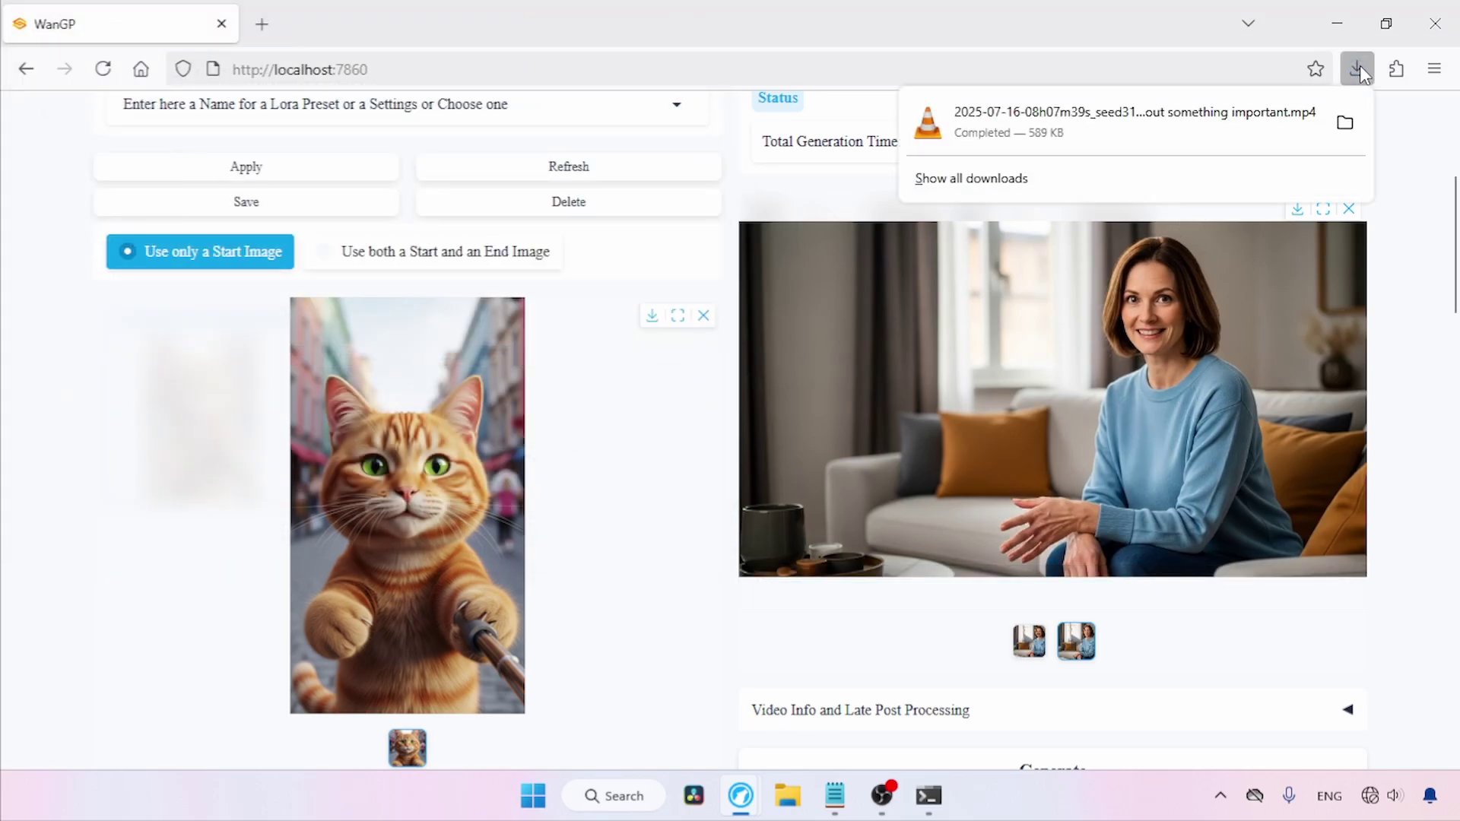
left_click(1124, 218)
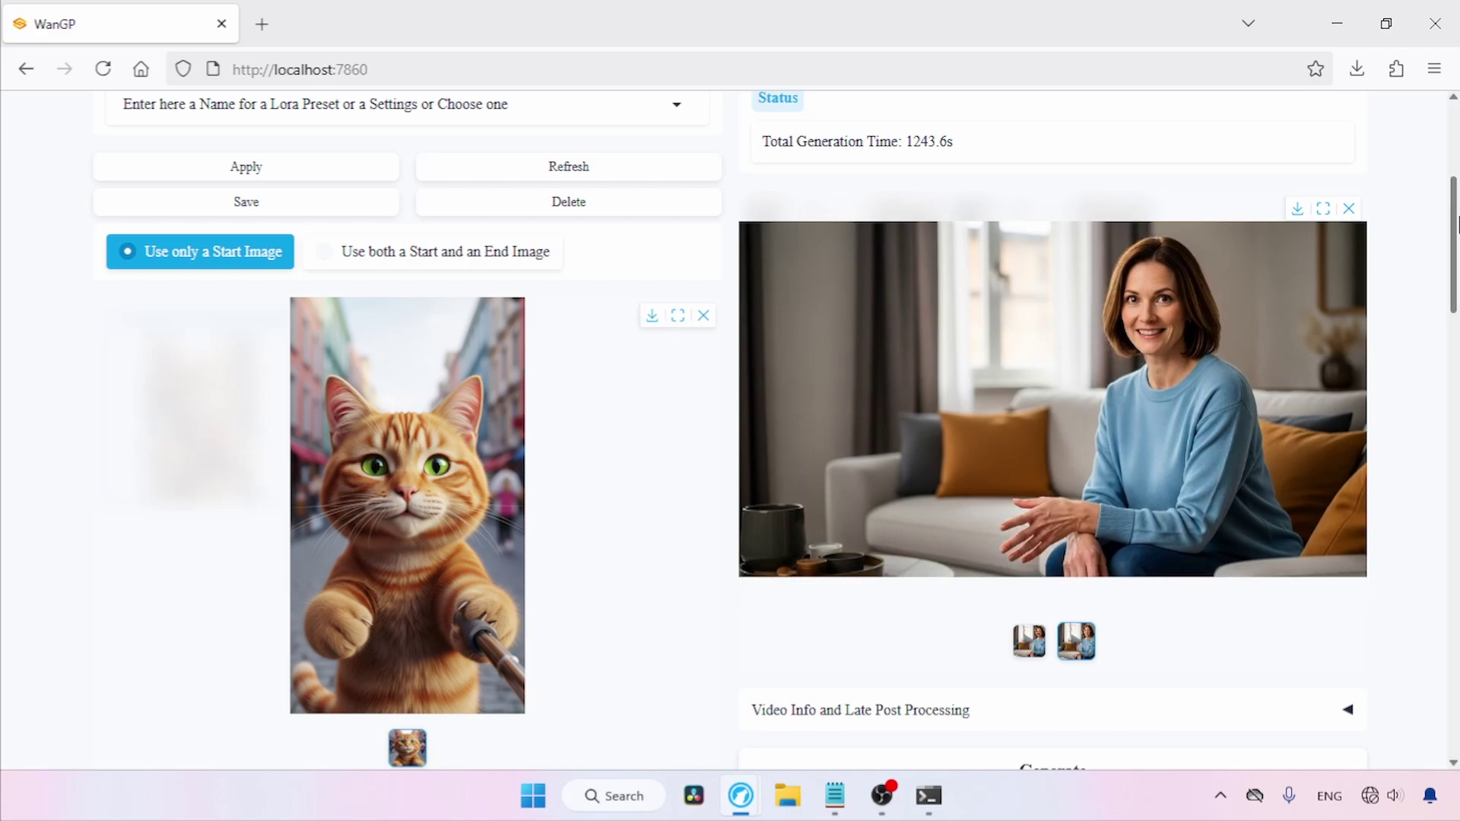
scroll(1457, 242, "down", 1)
scroll(1457, 241, "down", 5)
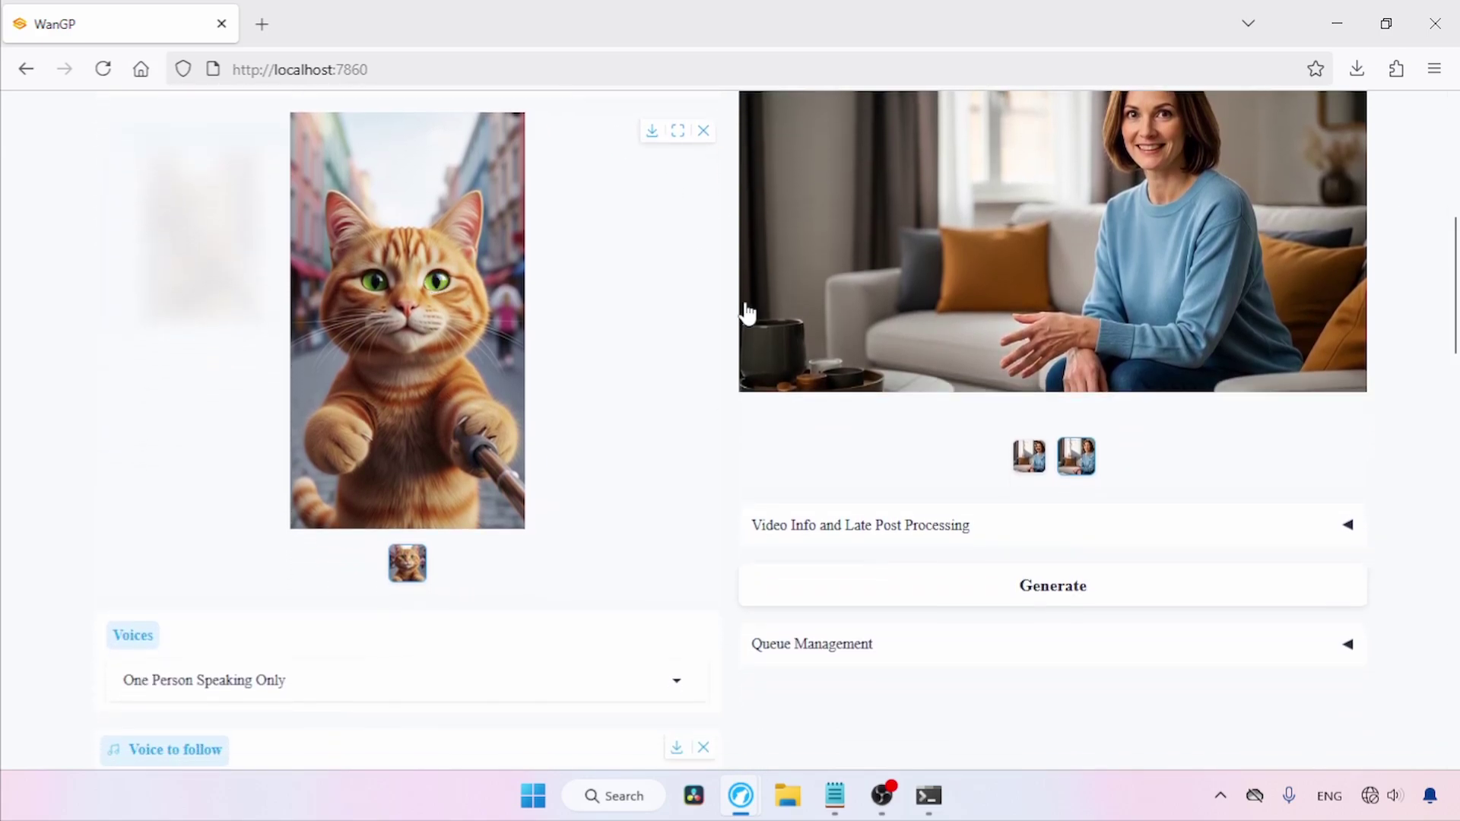
Step: Change the prompt to 'a cat talking about something important'
scroll(1455, 332, "down", 5)
double_click(154, 362)
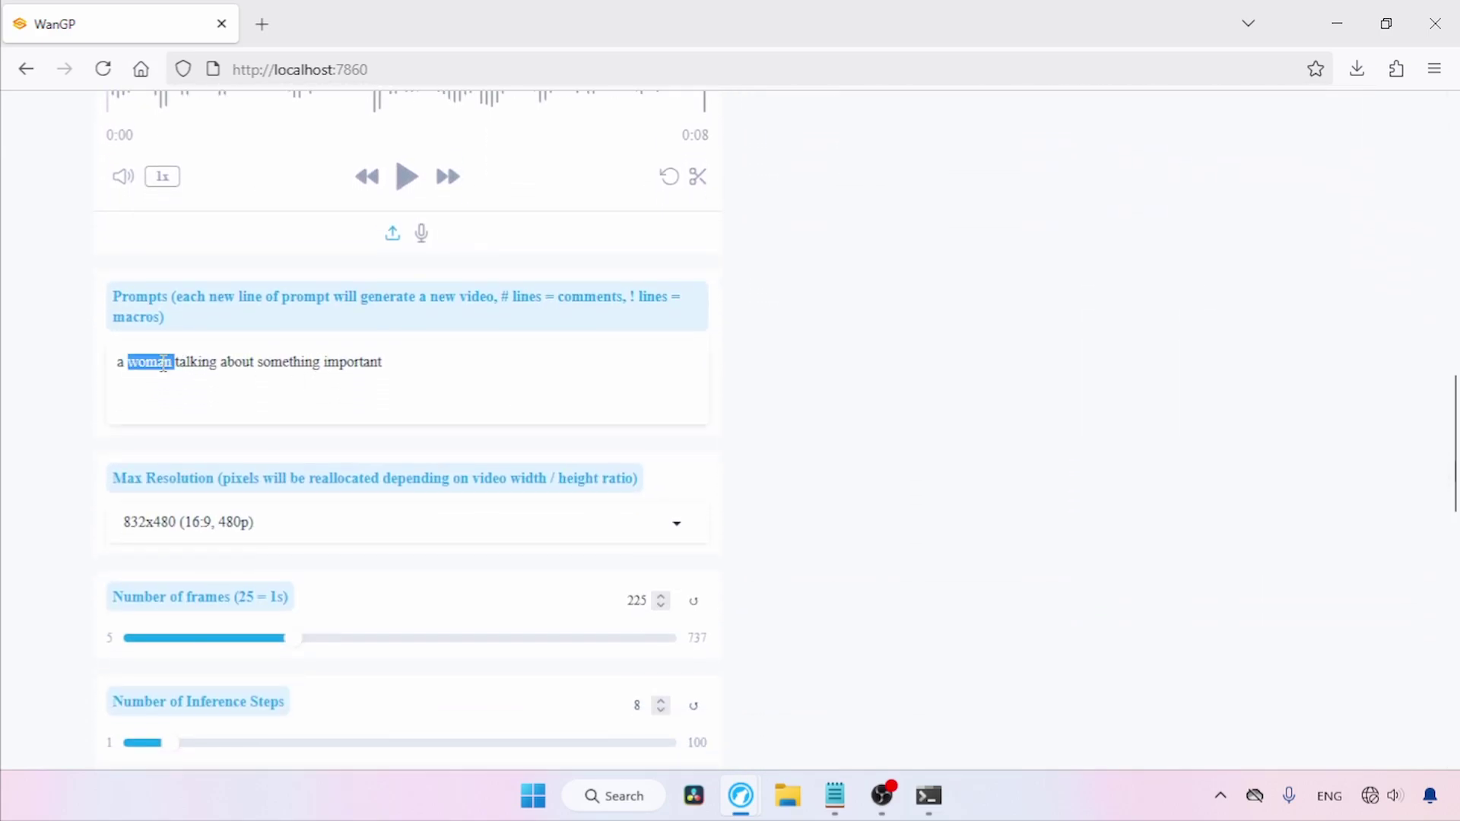
type("cat")
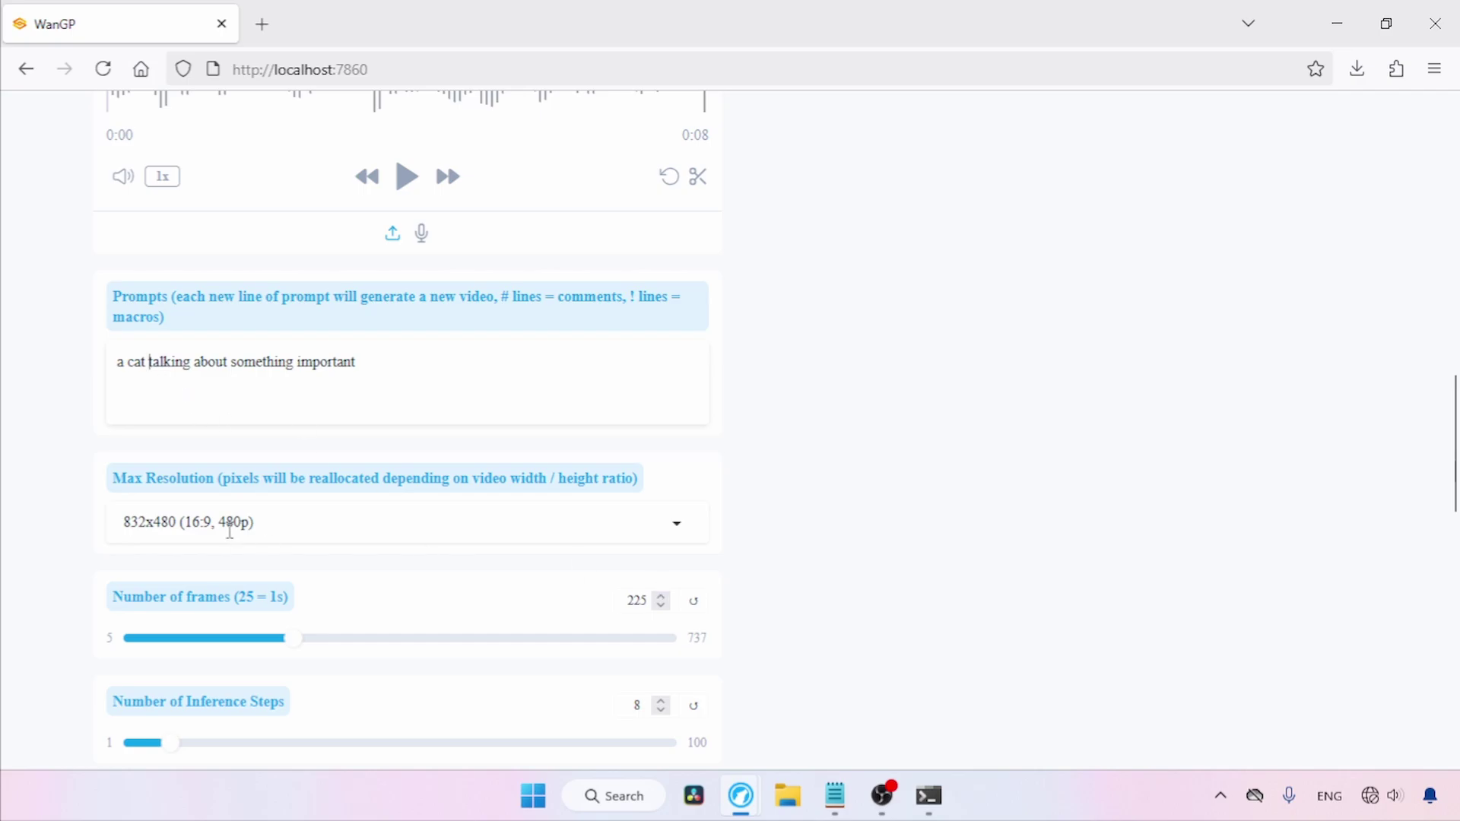
Step: Set Max Resolution to portrait 480x832 (9:16) and change frames from 225 to 81
scroll(1455, 482, "down", 1)
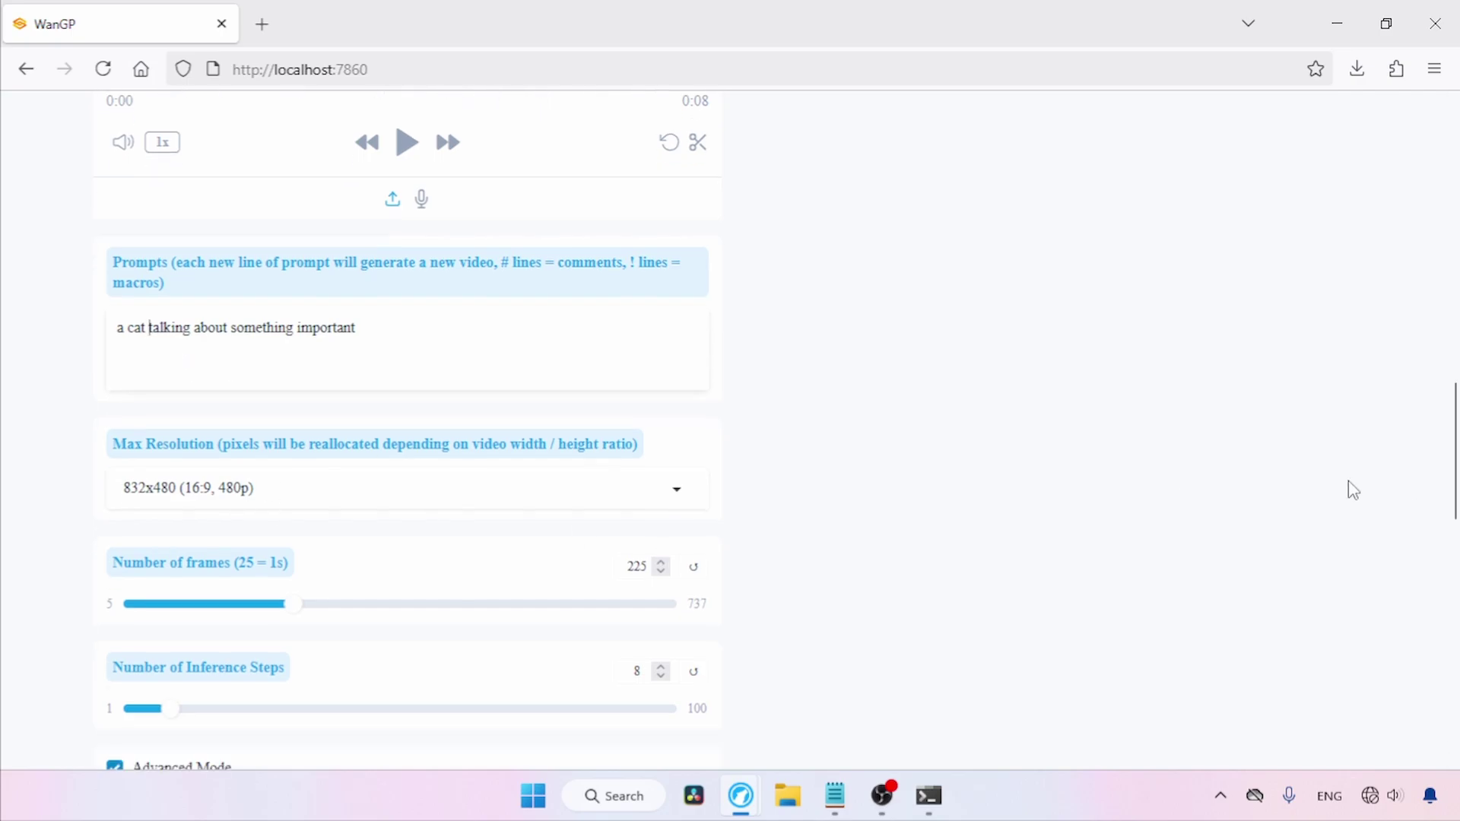
left_click(676, 488)
left_click(201, 301)
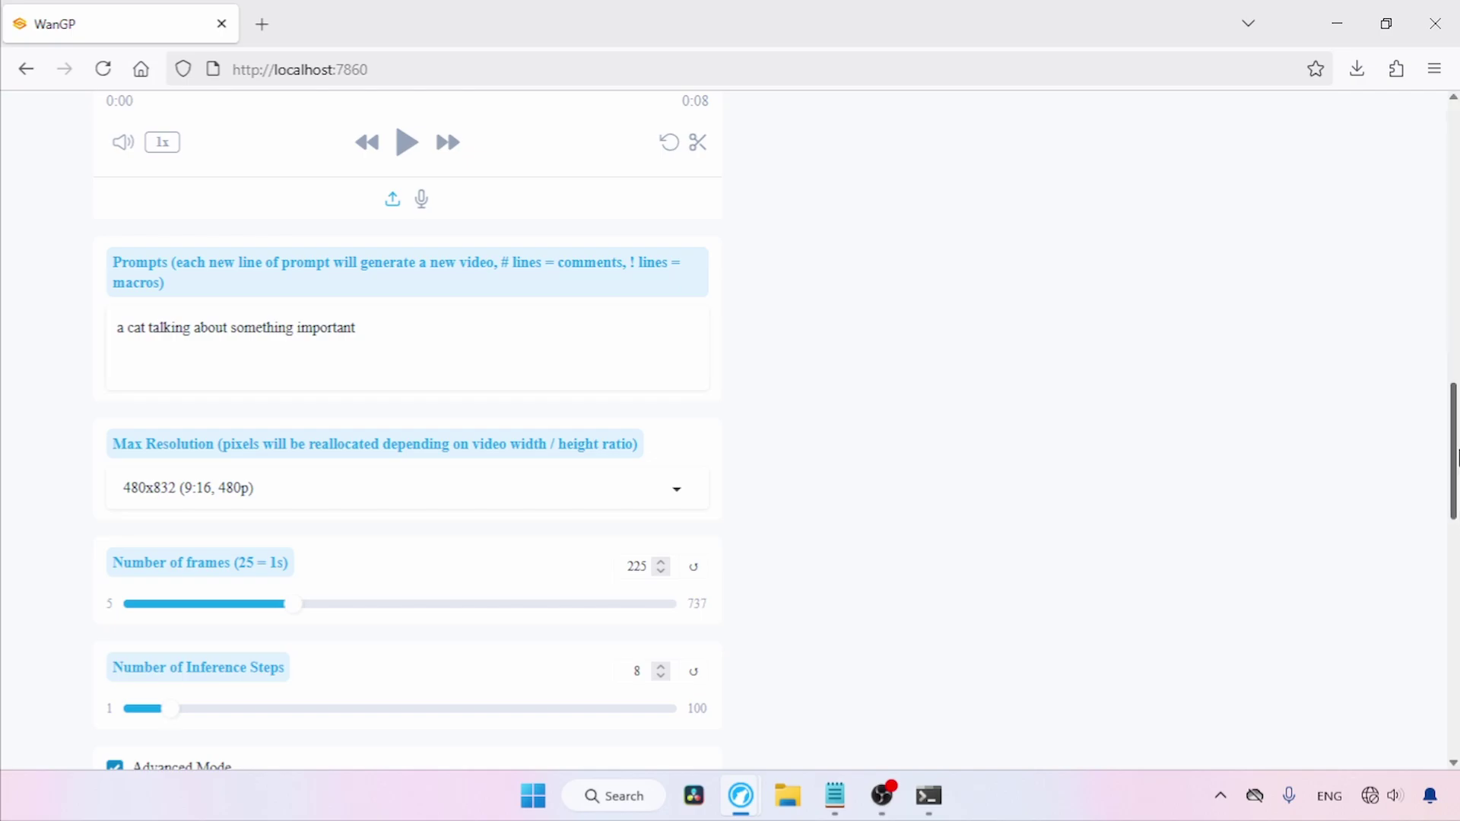
scroll(1454, 487, "down", 3)
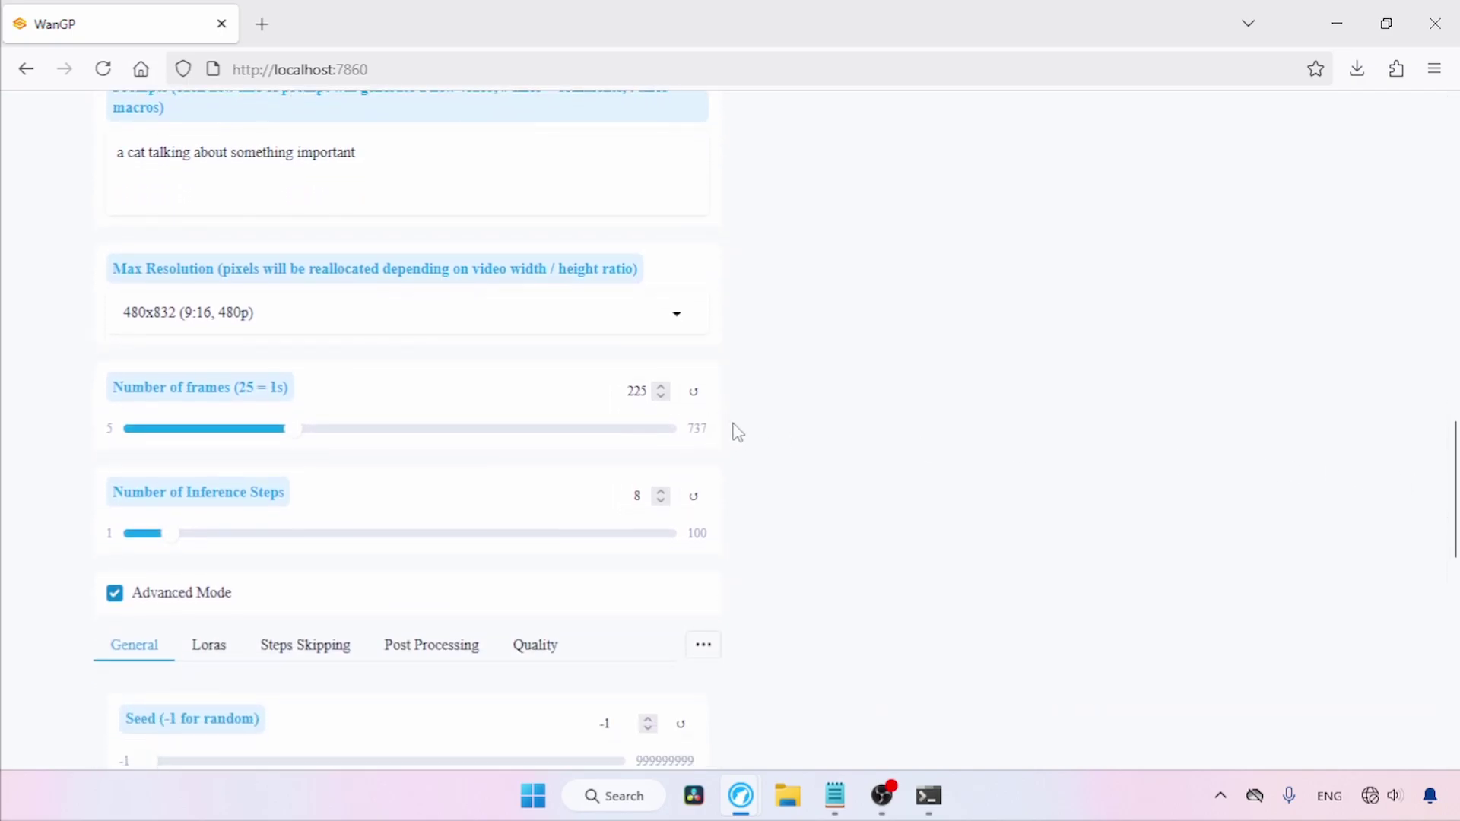
left_click(631, 392)
double_click(638, 392)
type("81")
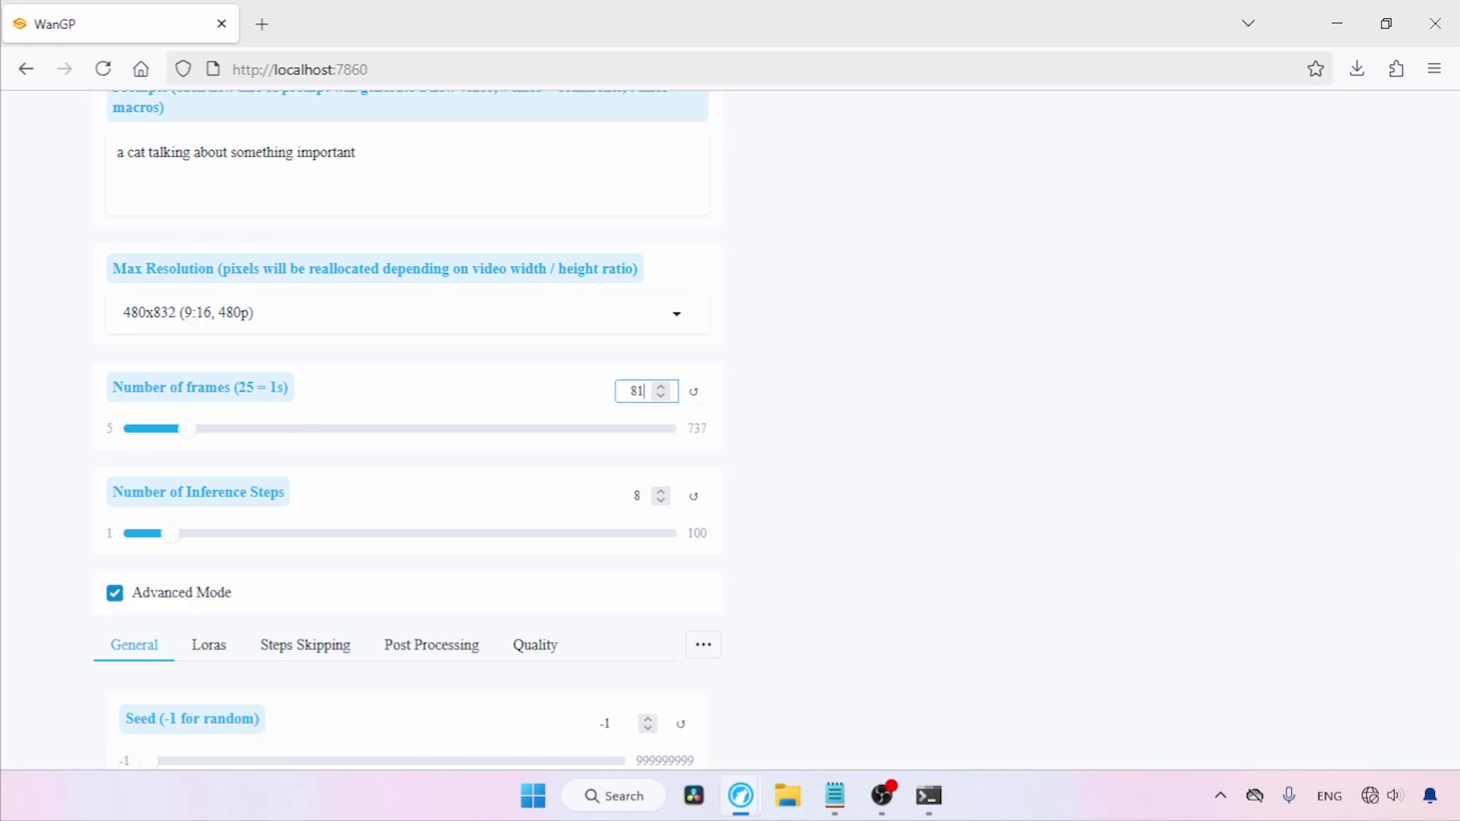
Step: Generate the 3-second talking-cat video from the cat start image and play the result
scroll(663, 487, "up", 10)
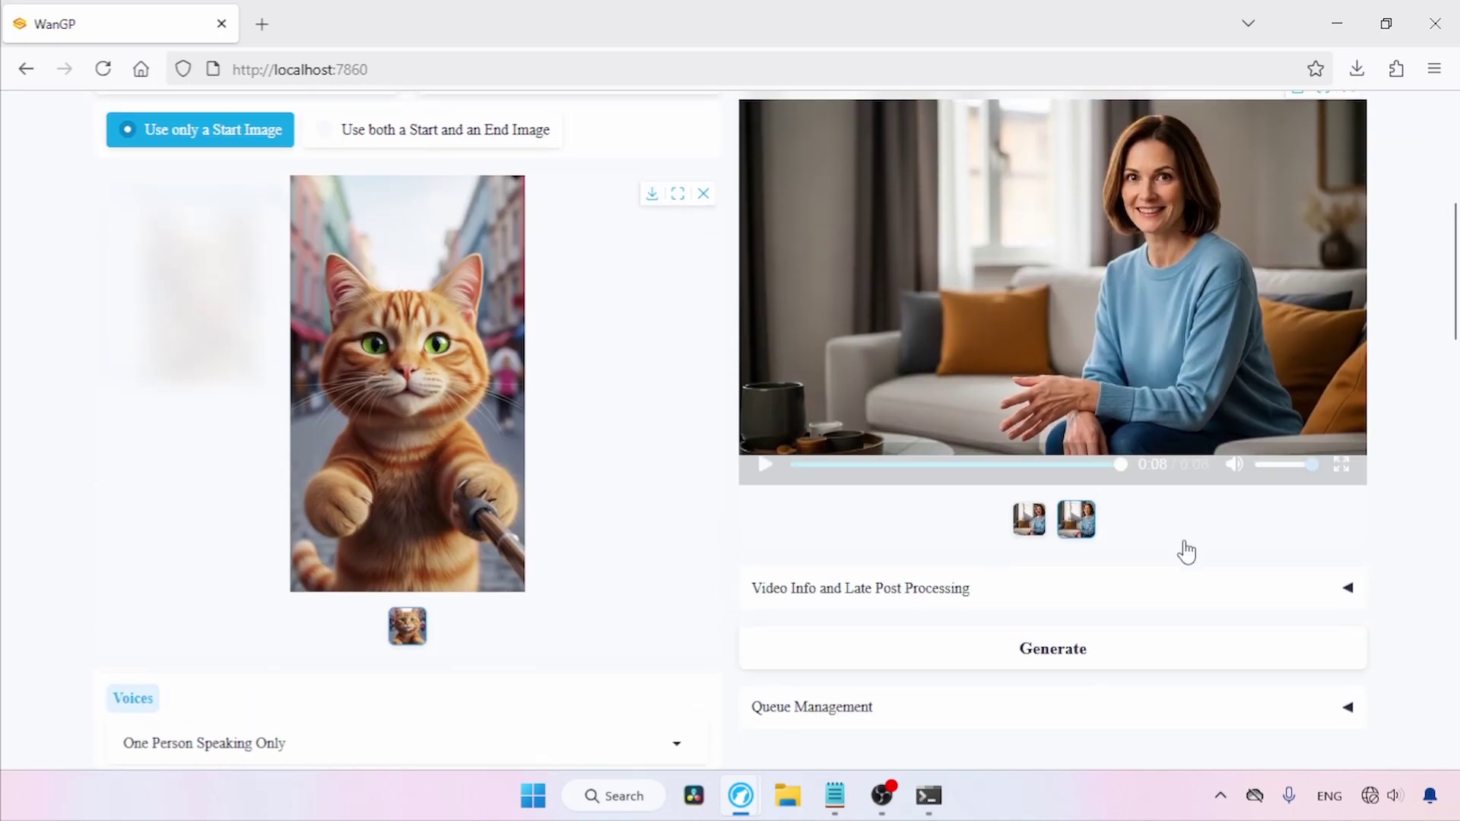
left_click(1095, 650)
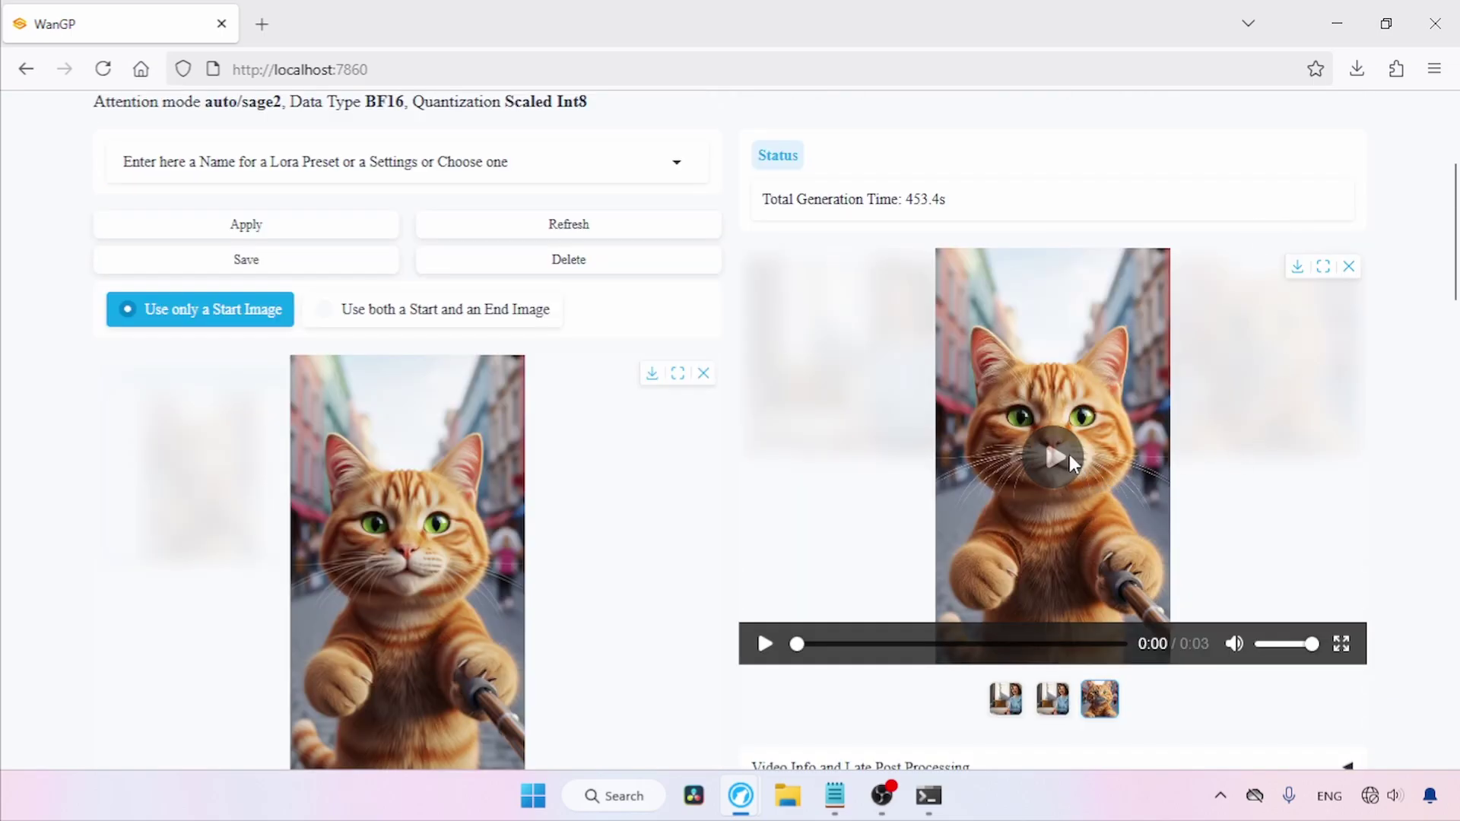
left_click(1071, 456)
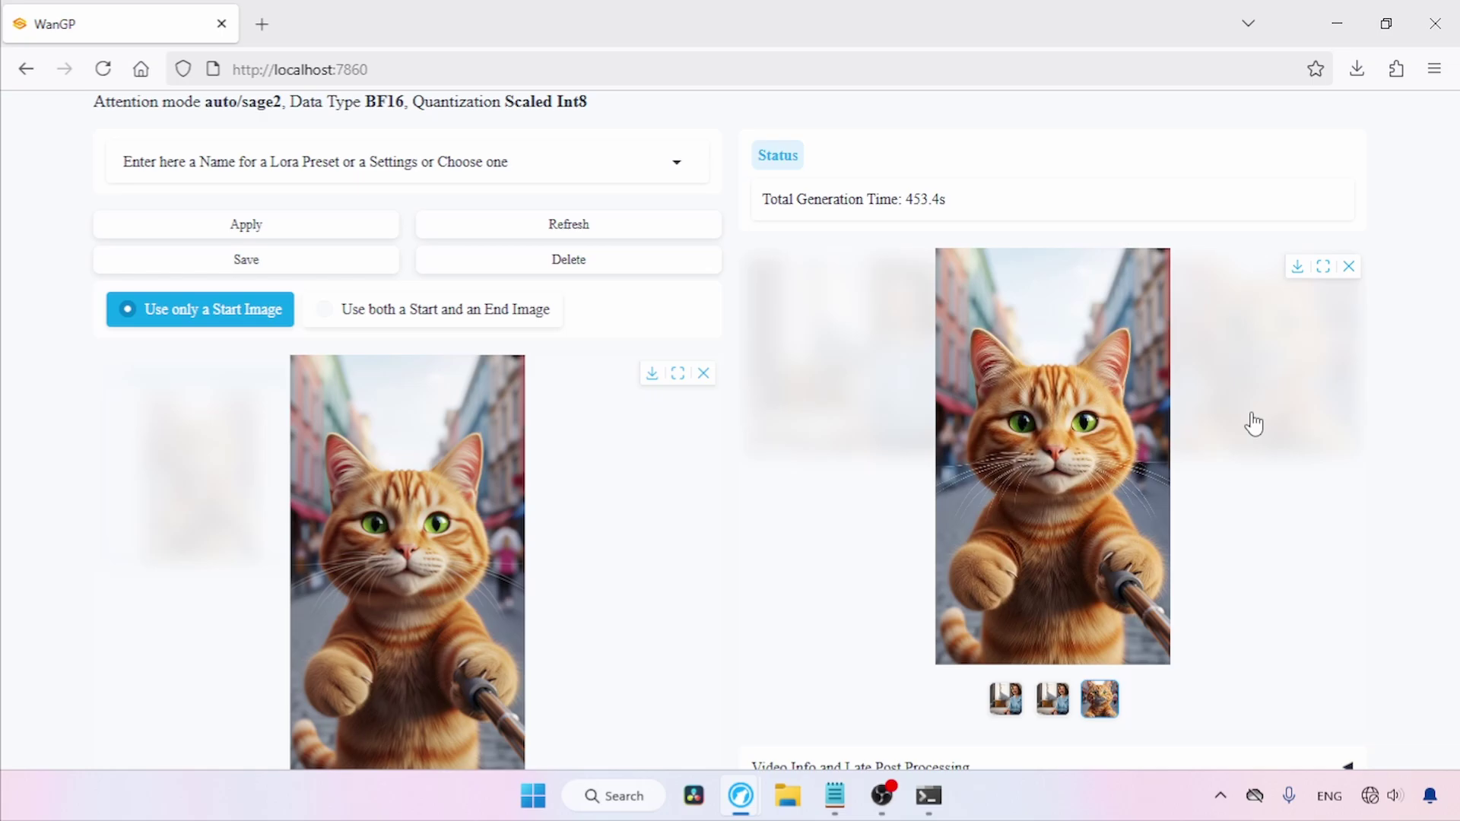
Step: Change the Sliding Window Size from 129 to 81 to match the 81-frame count
scroll(1434, 485, "down", 15)
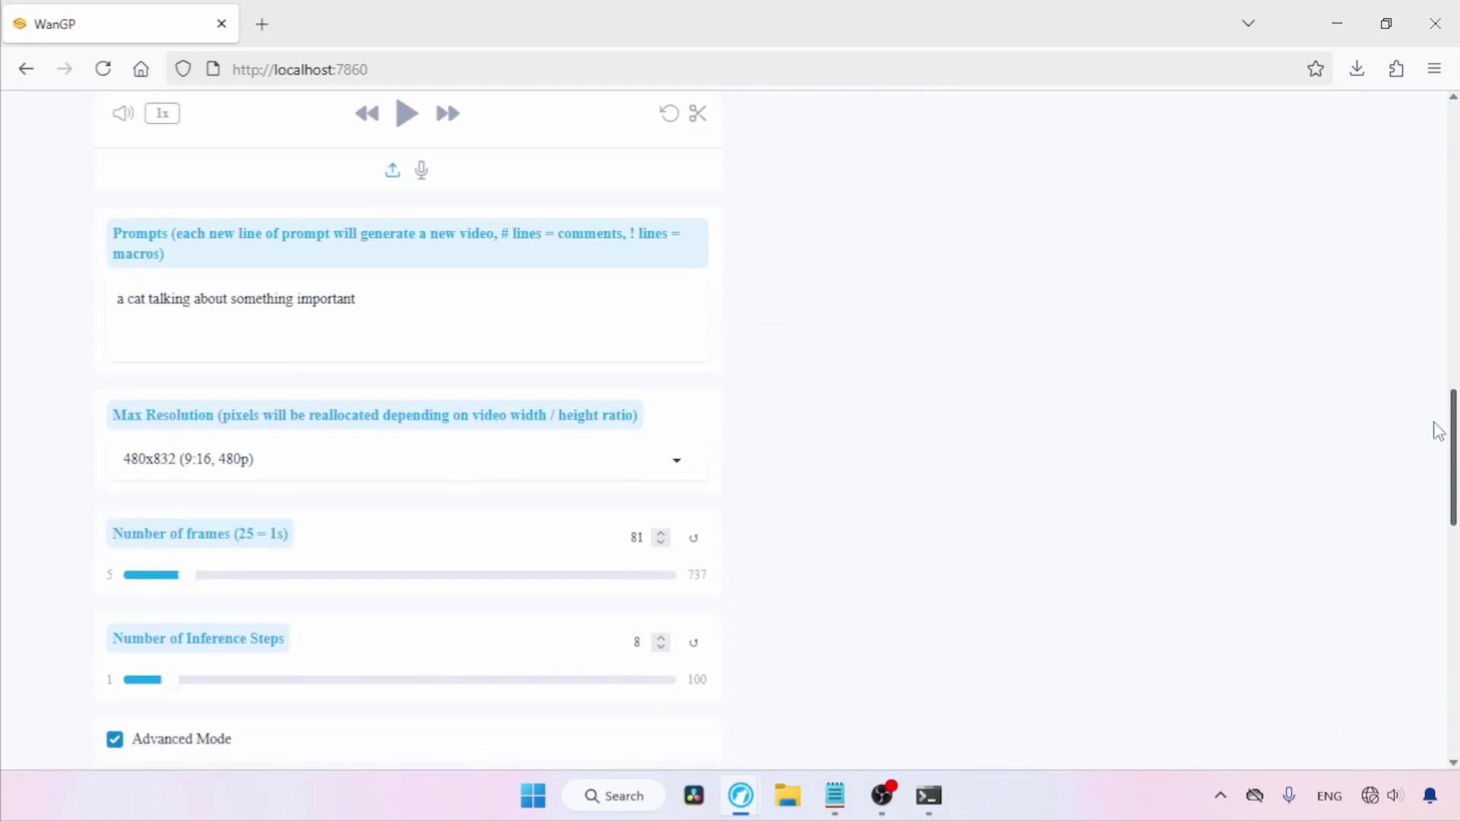
scroll(1434, 485, "down", 1)
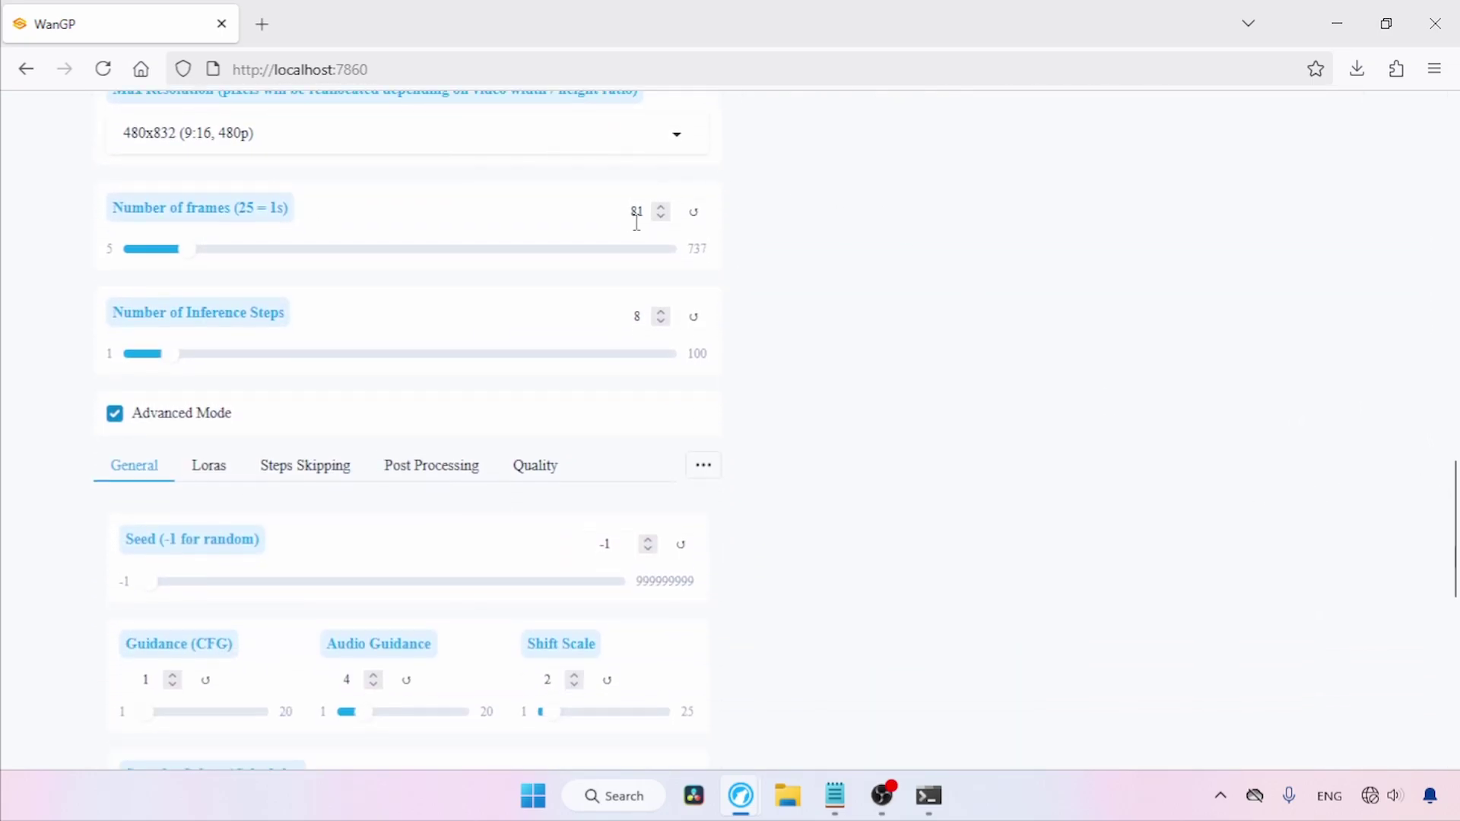
left_click(705, 467)
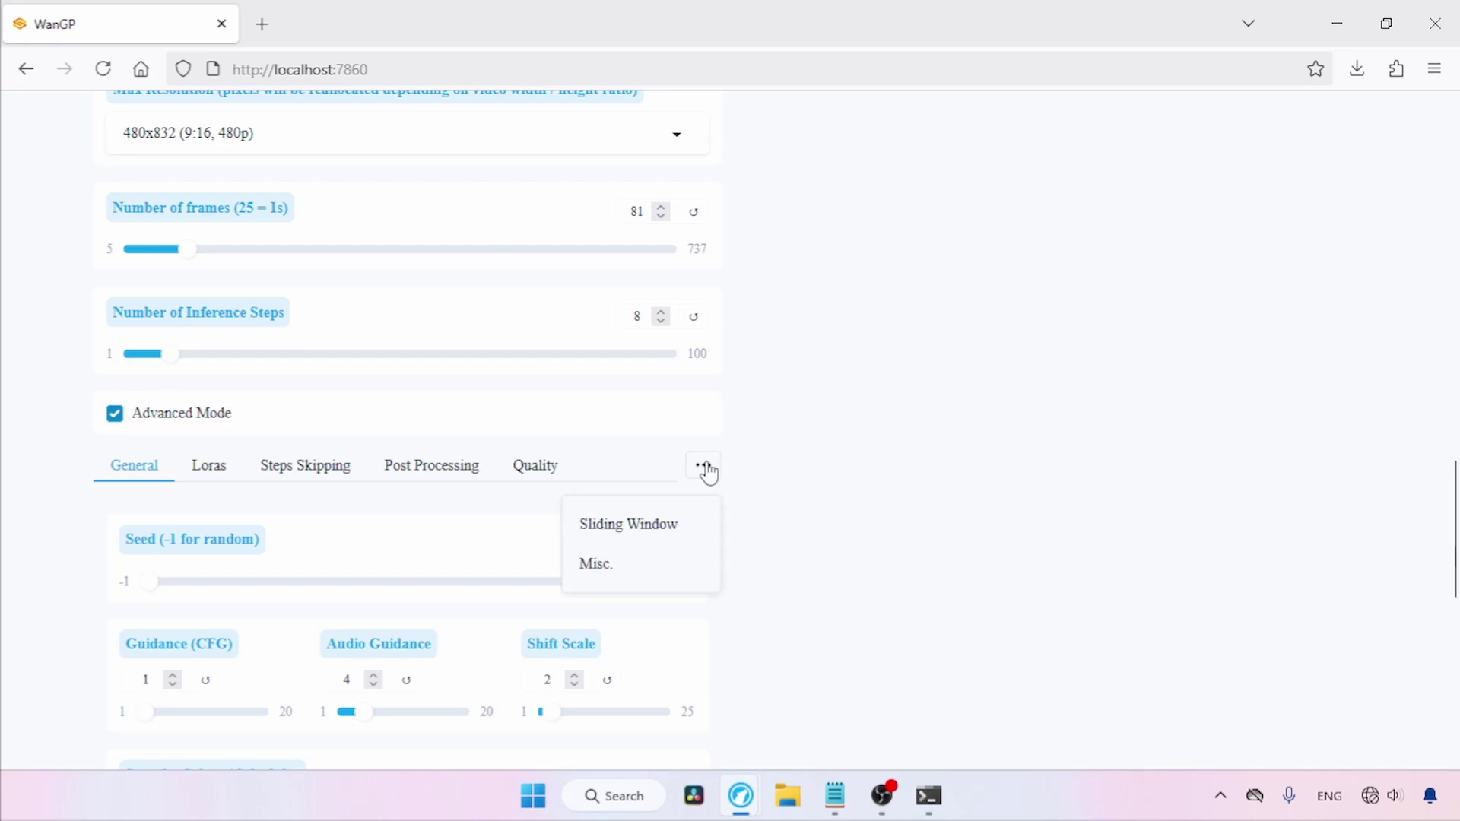
left_click(641, 532)
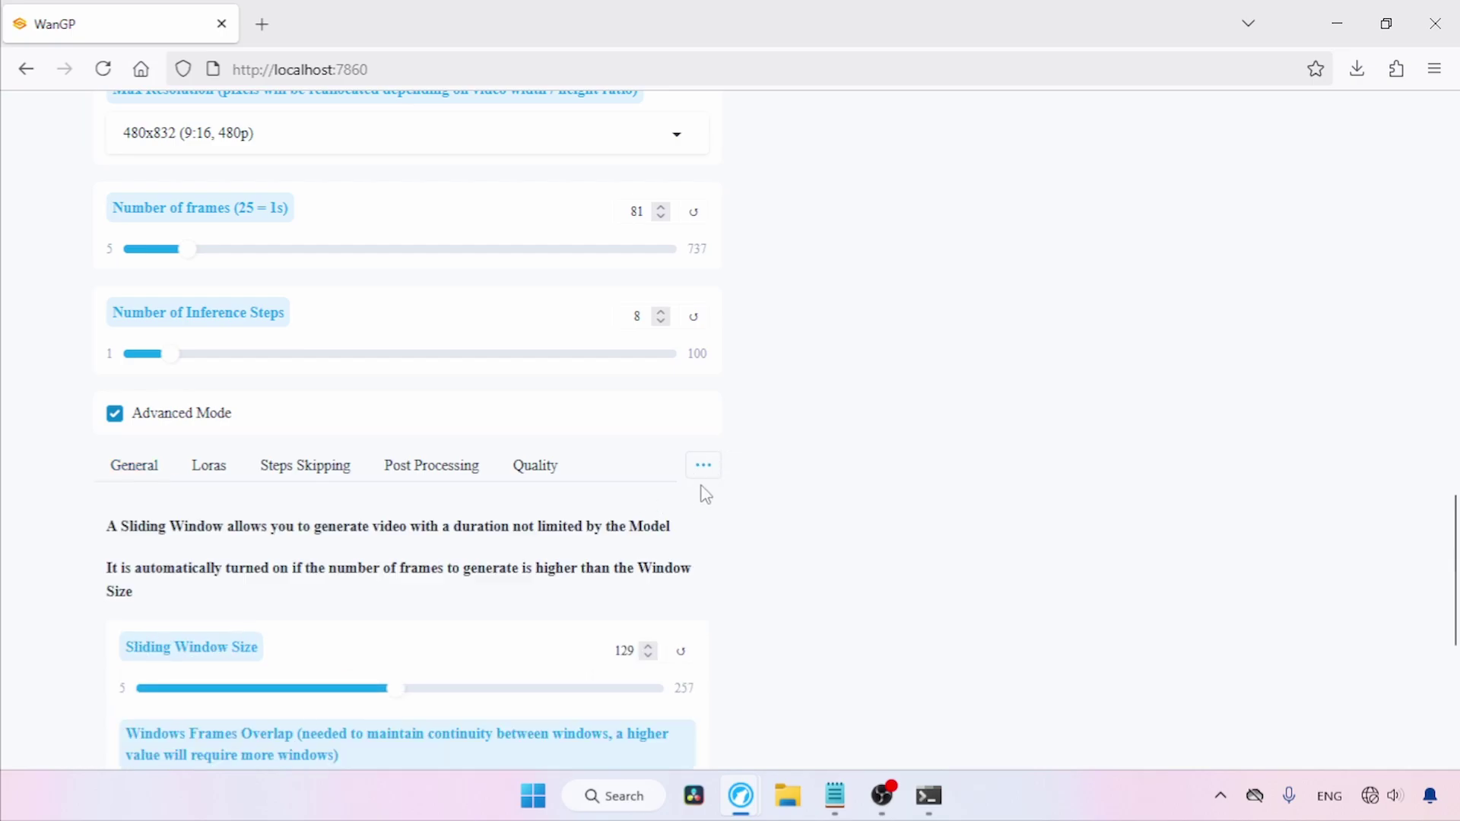
scroll(1454, 532, "down", 1)
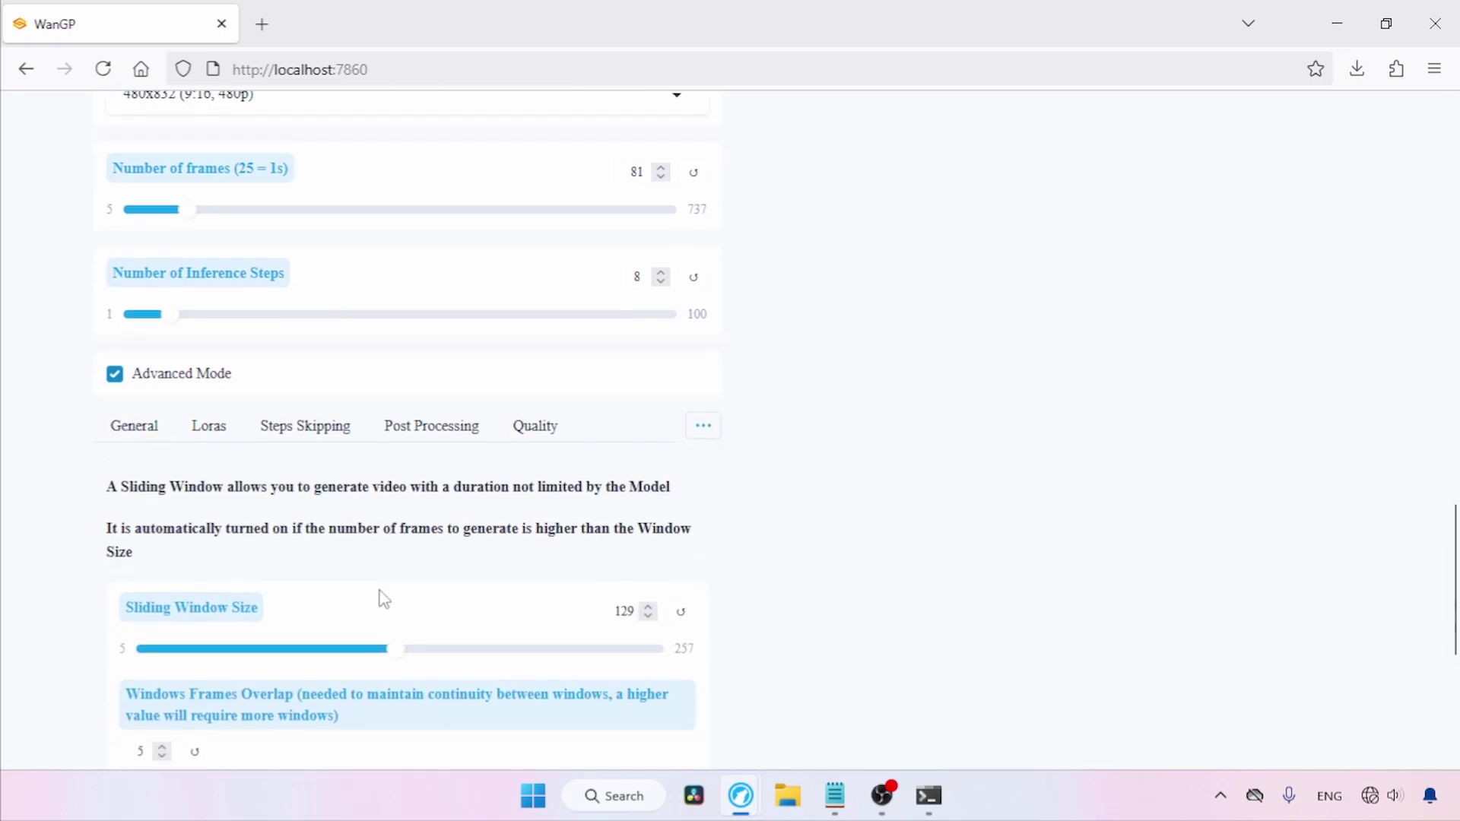
double_click(615, 611)
type("81")
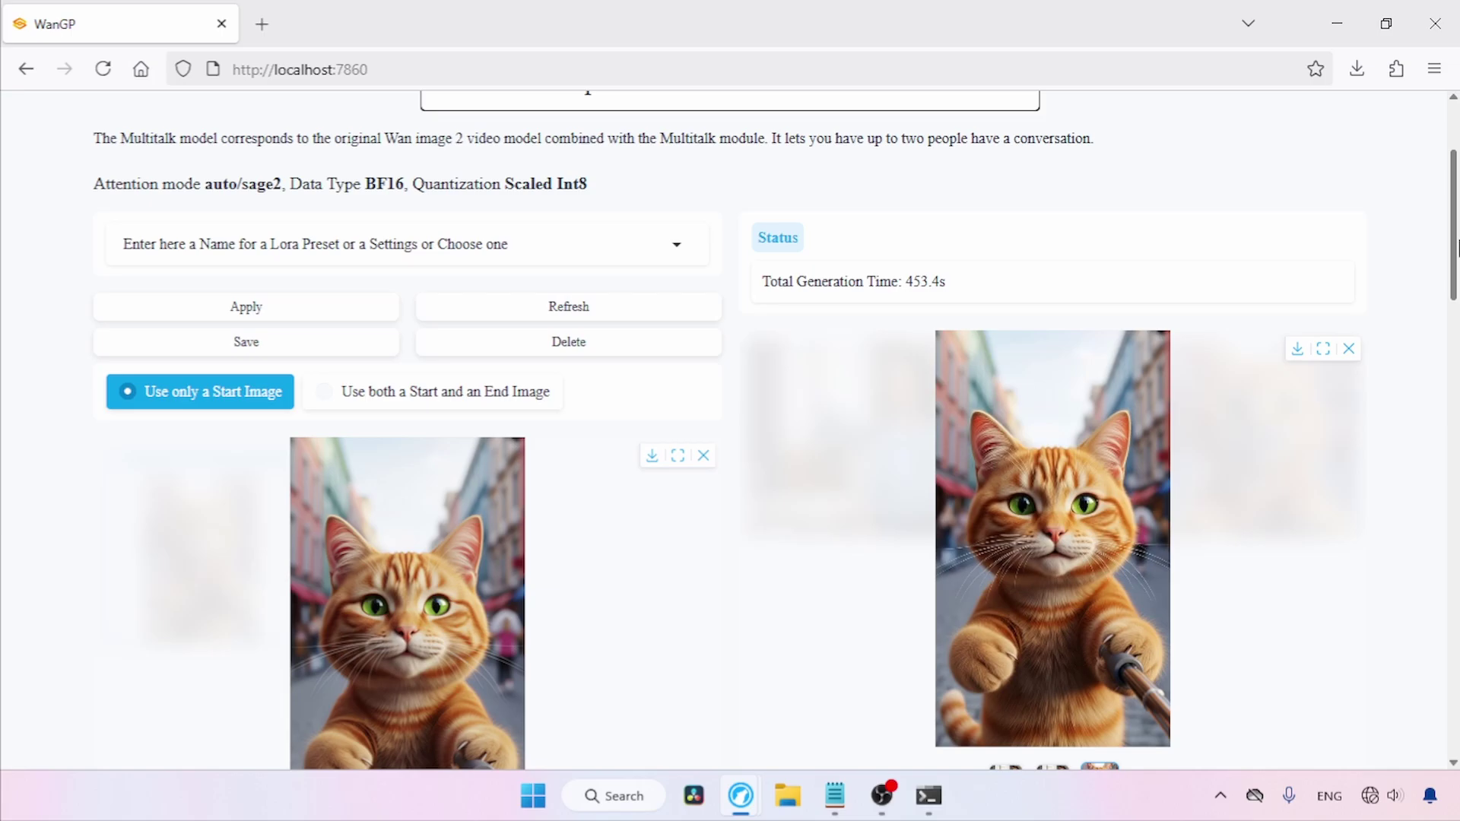
Step: Close the browser windows, stop the WanGP server in Anaconda Prompt, and clear the screen
left_click(1435, 22)
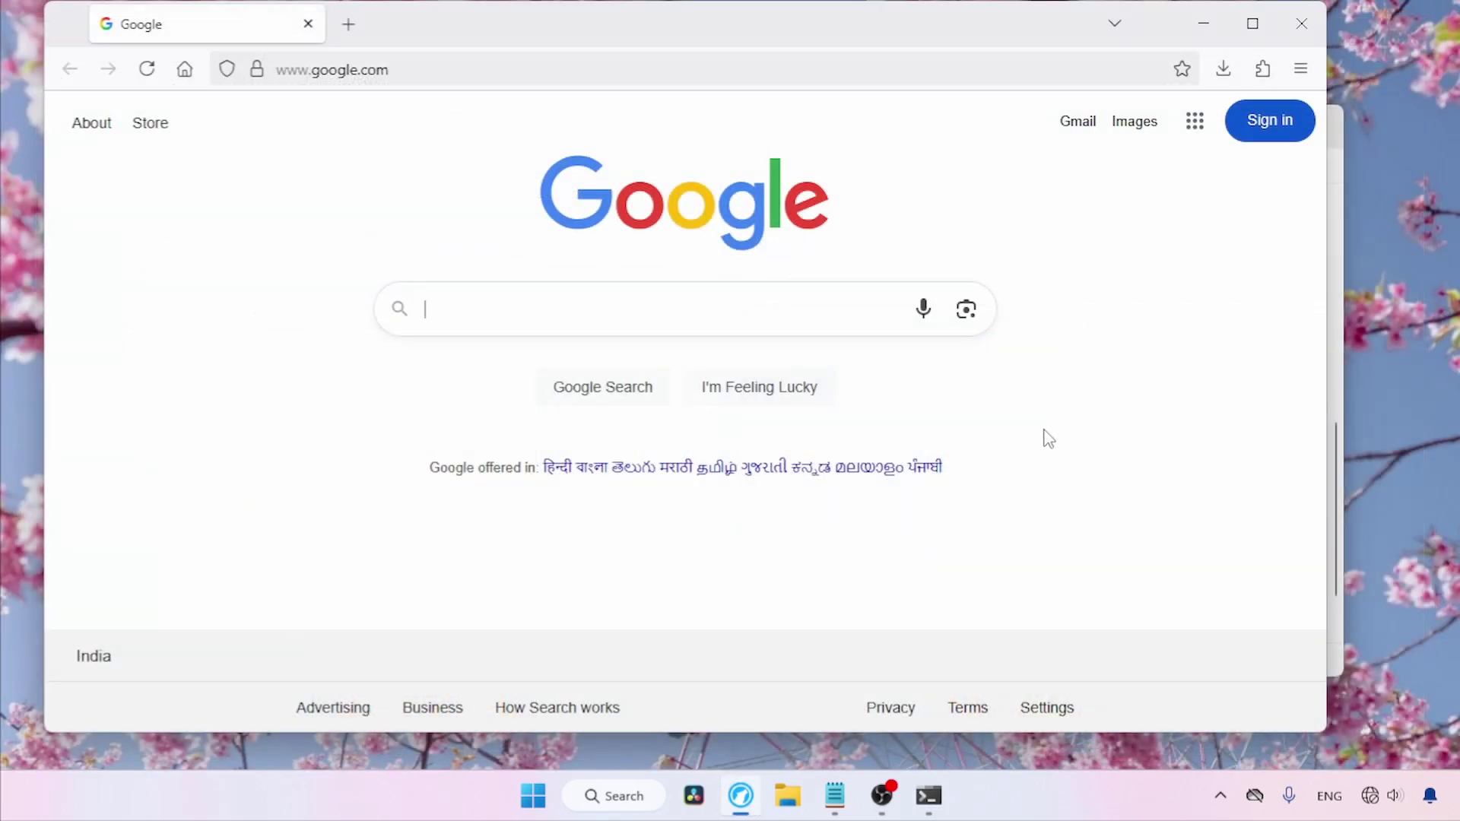
left_click(1309, 23)
left_click(928, 796)
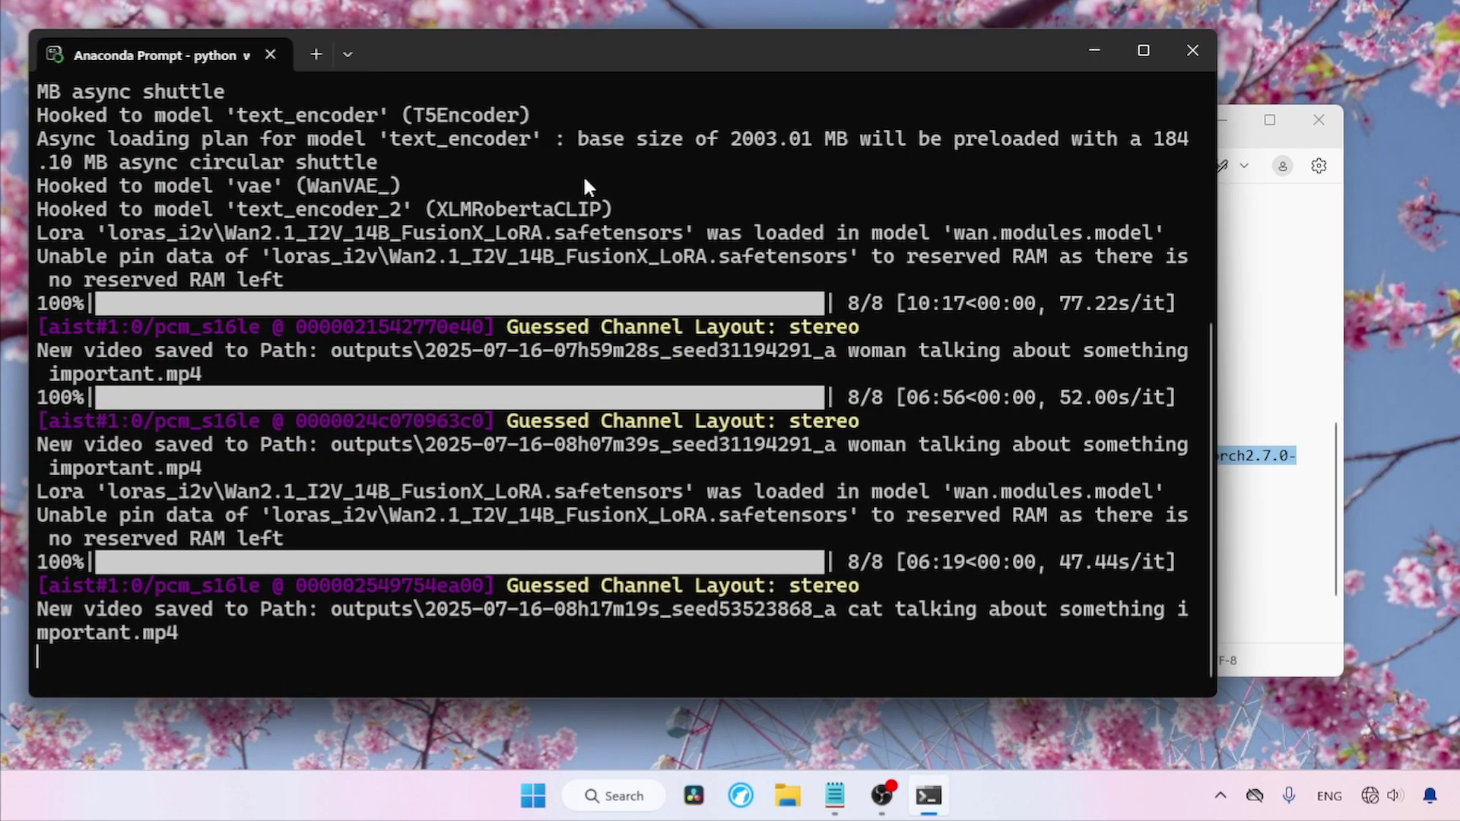
key("ctrl+c")
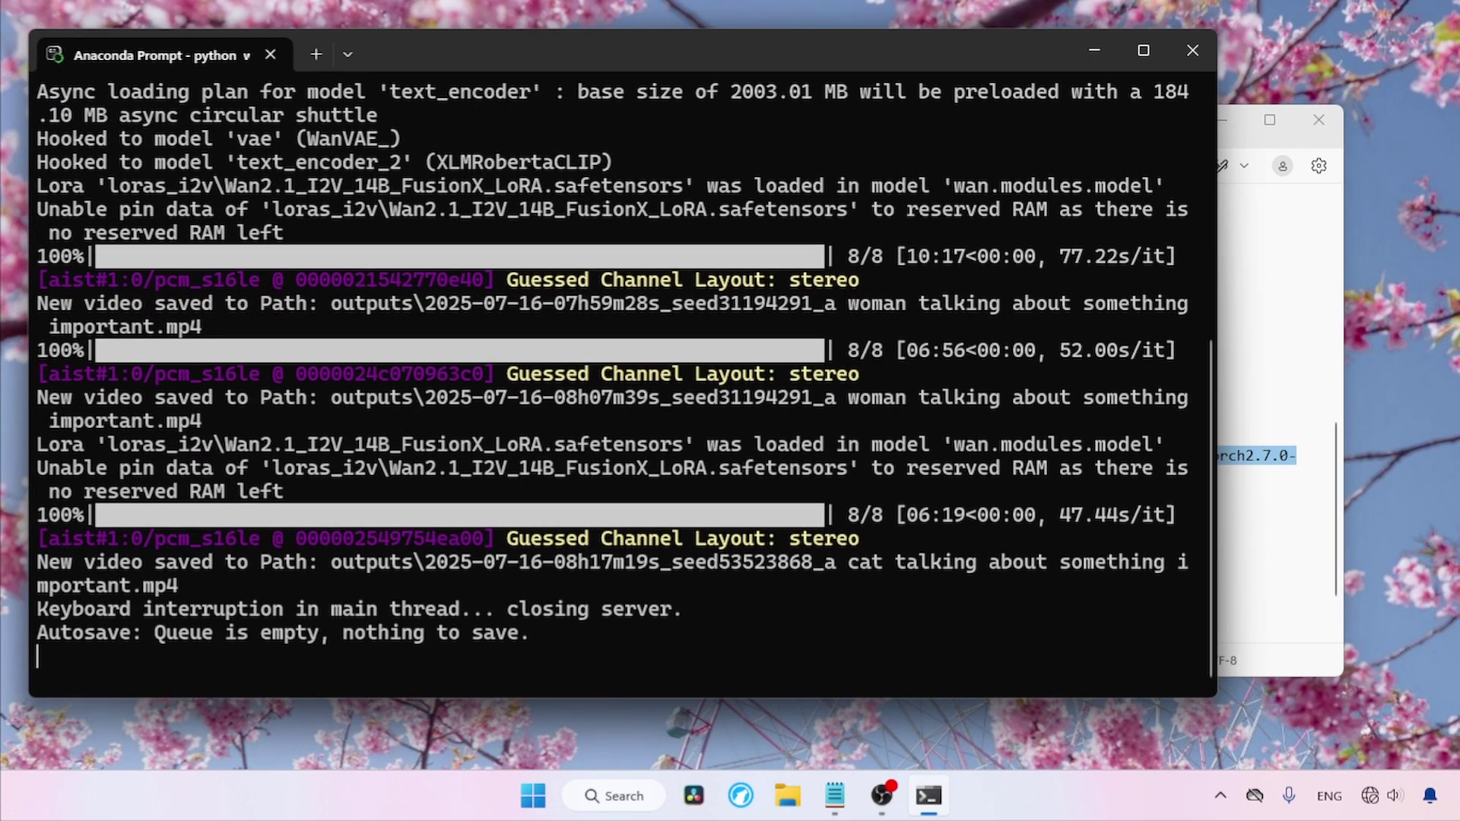
type("cls")
key("Return")
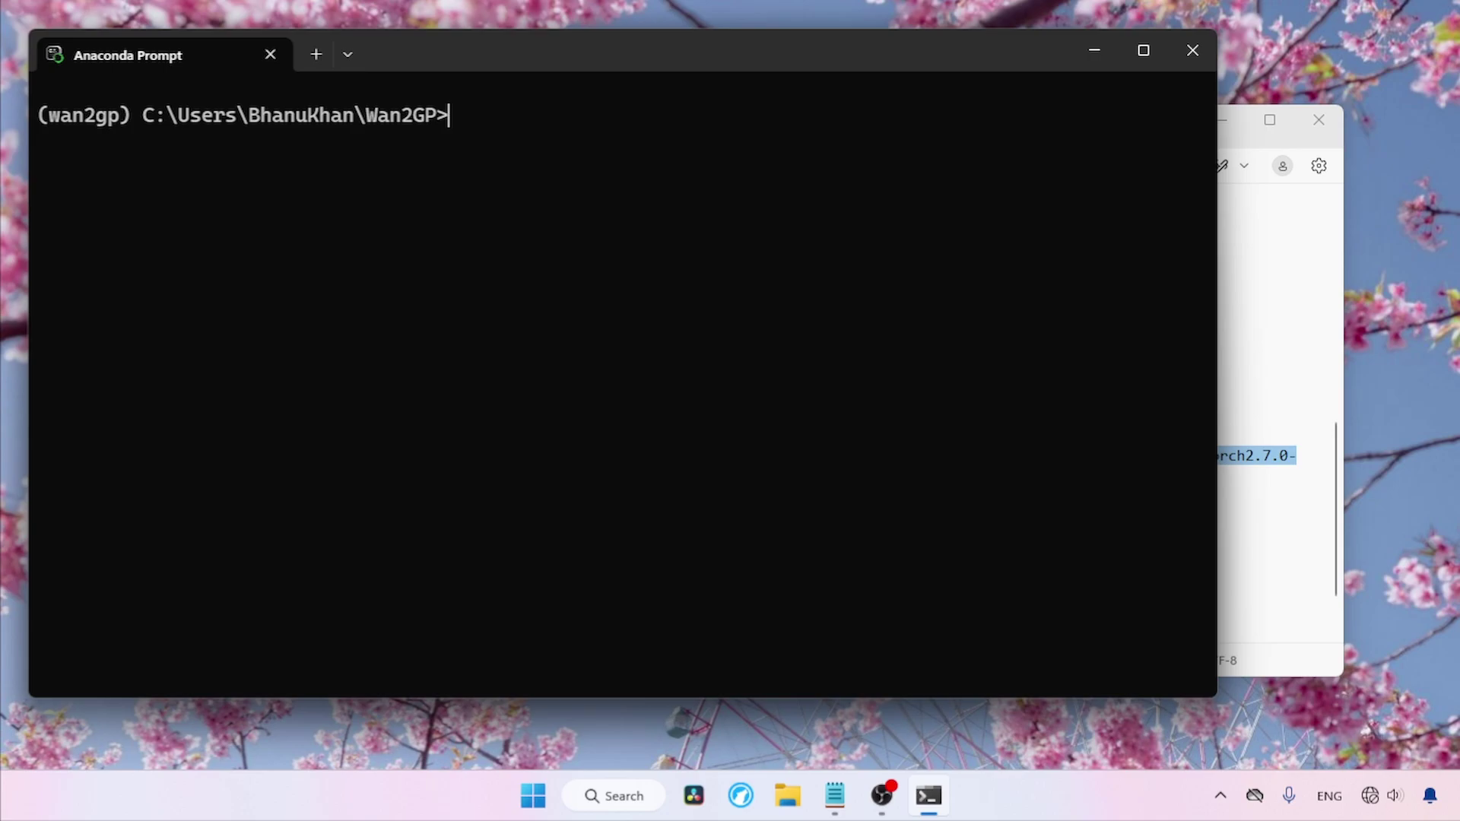
Step: Check that Python is 3.10.9 and torch is 2.6.0+cu124
type("python --version")
key("Return")
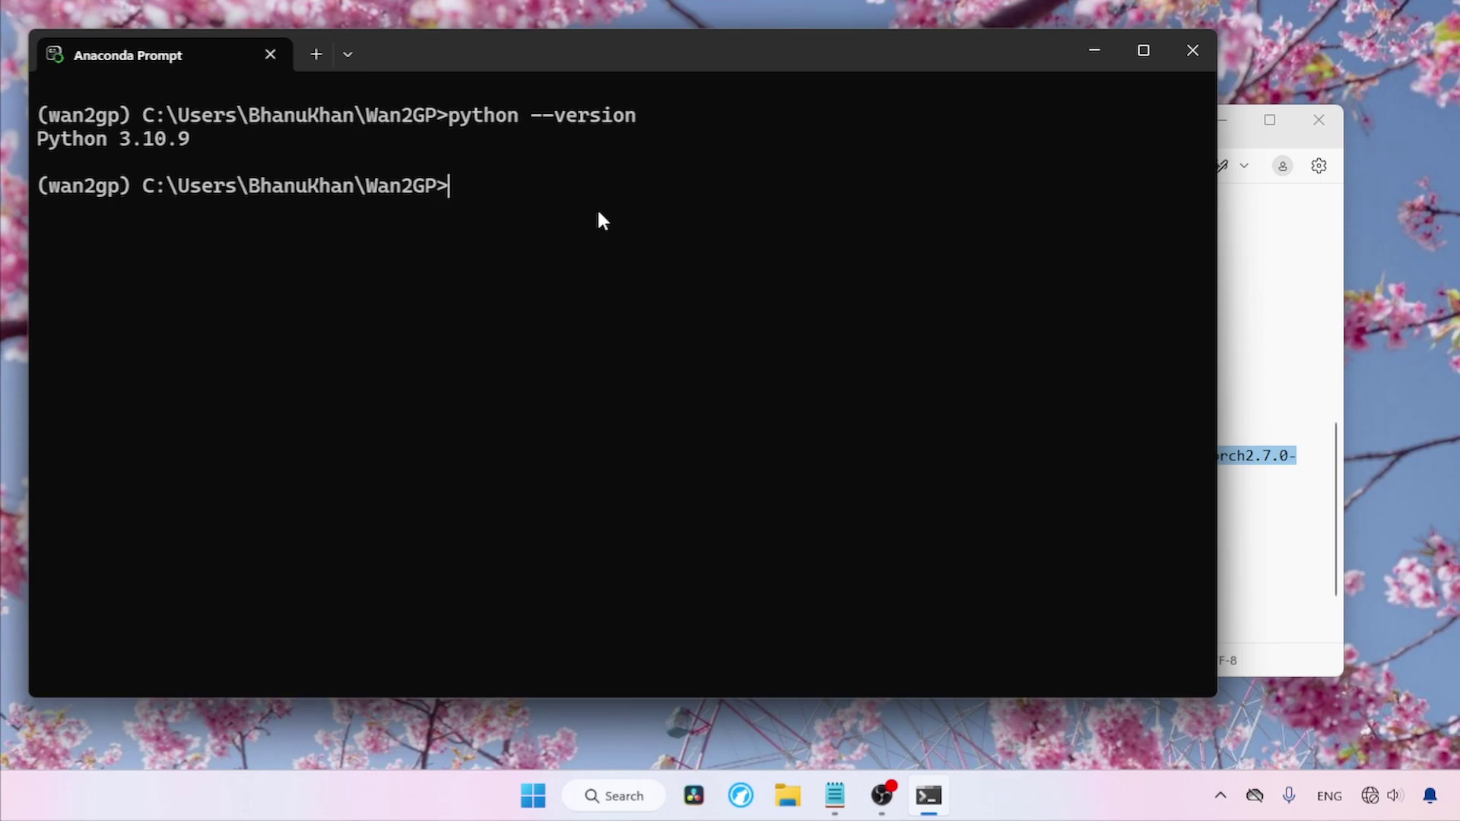
type("pip show ")
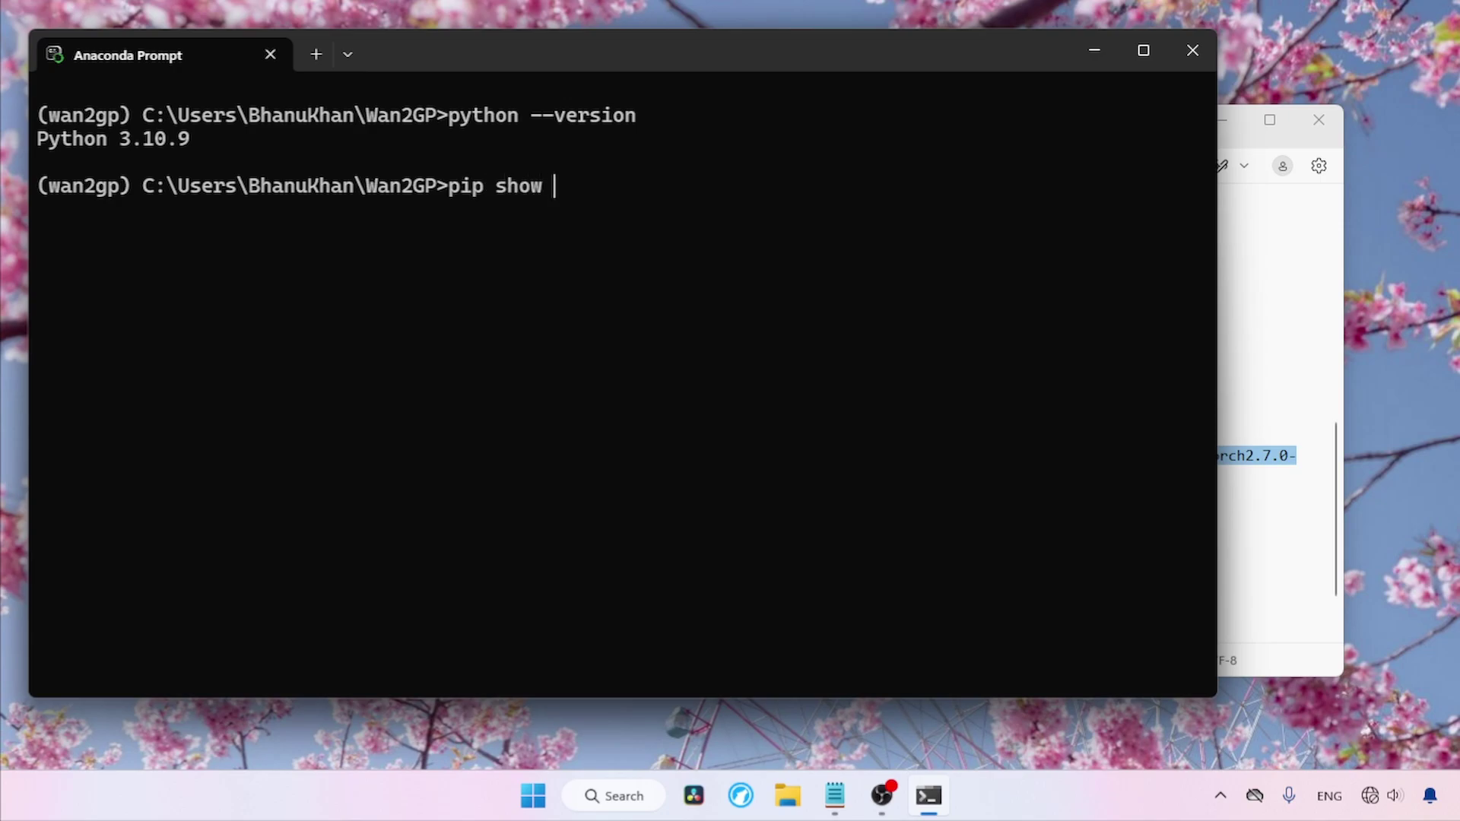
type("torch")
key("Return")
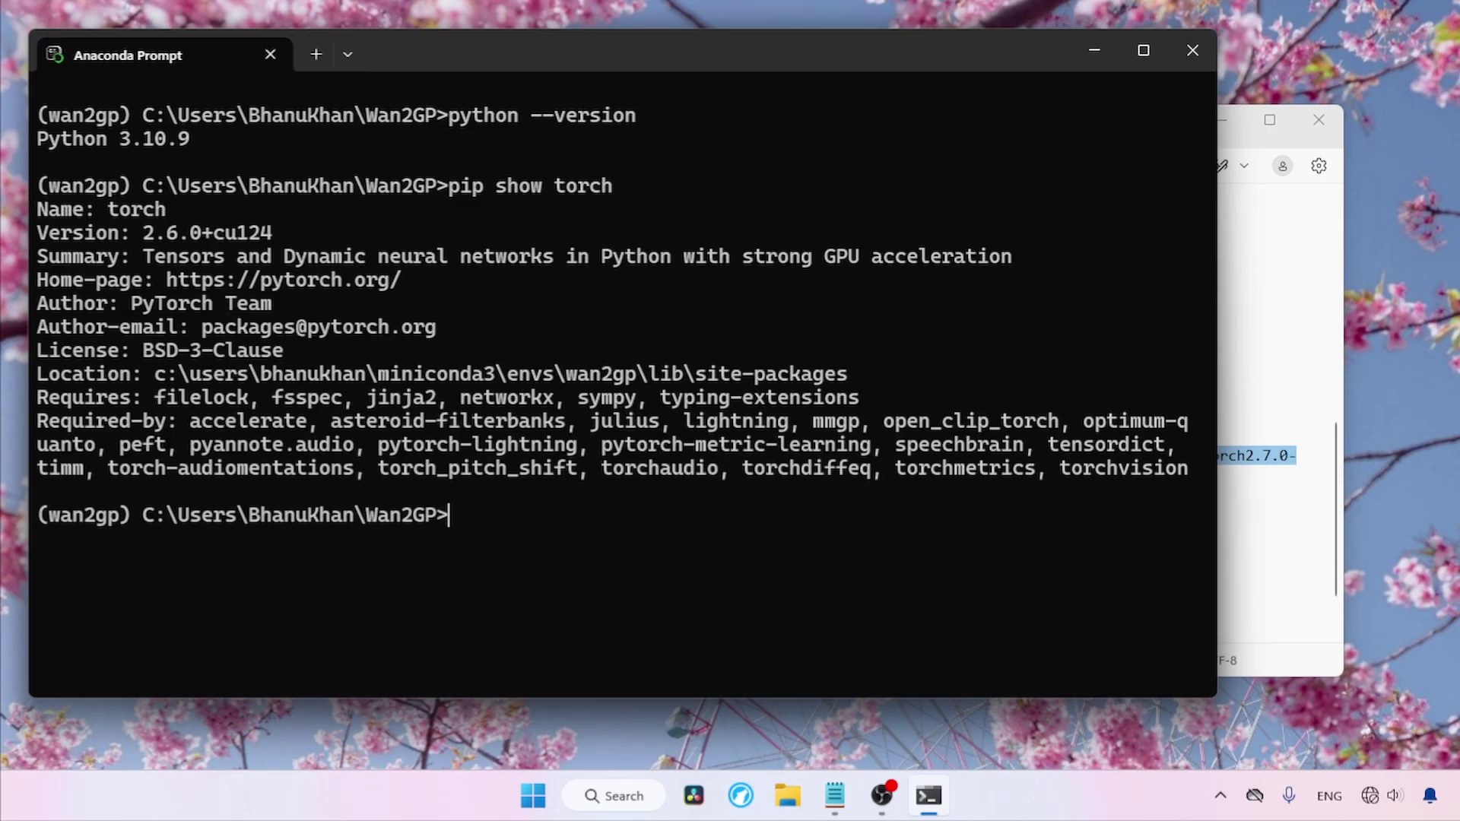
left_click_drag(294, 237, 144, 229)
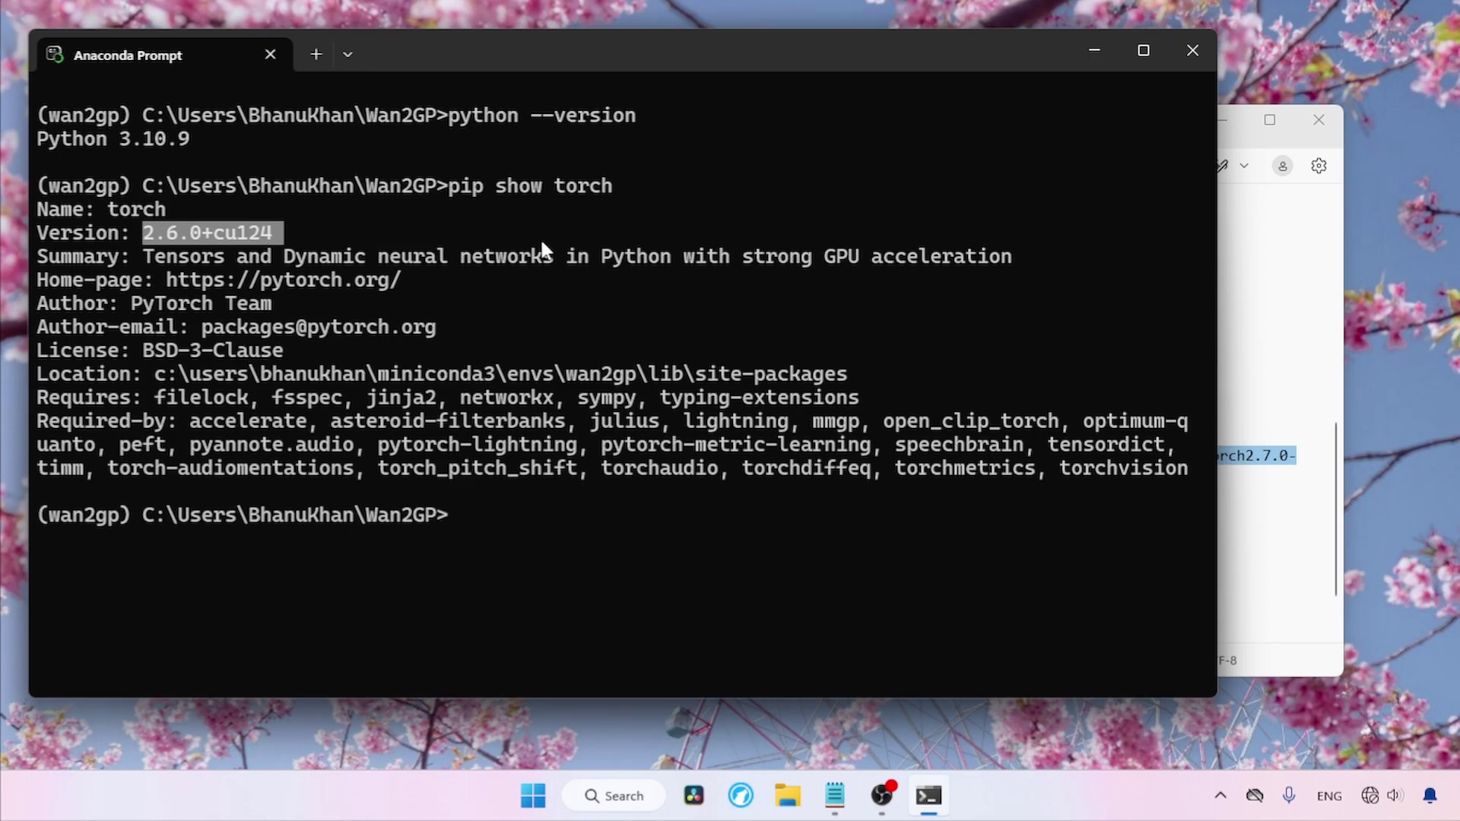
Step: Copy the Flash Attention repository link from Notepad and open it in LibreWolf
left_click_drag(1336, 504, 1345, 541)
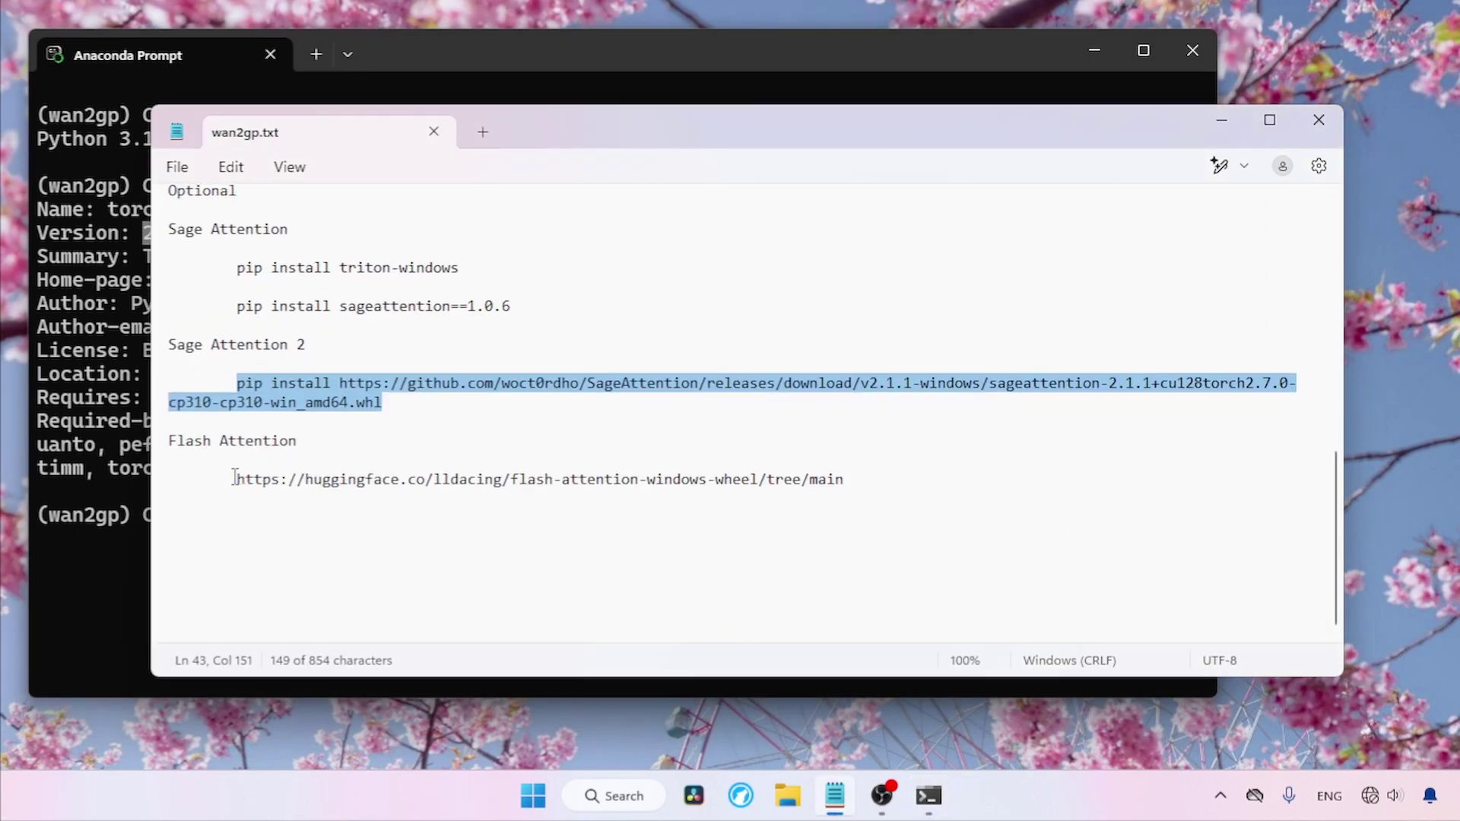
left_click_drag(234, 478, 867, 508)
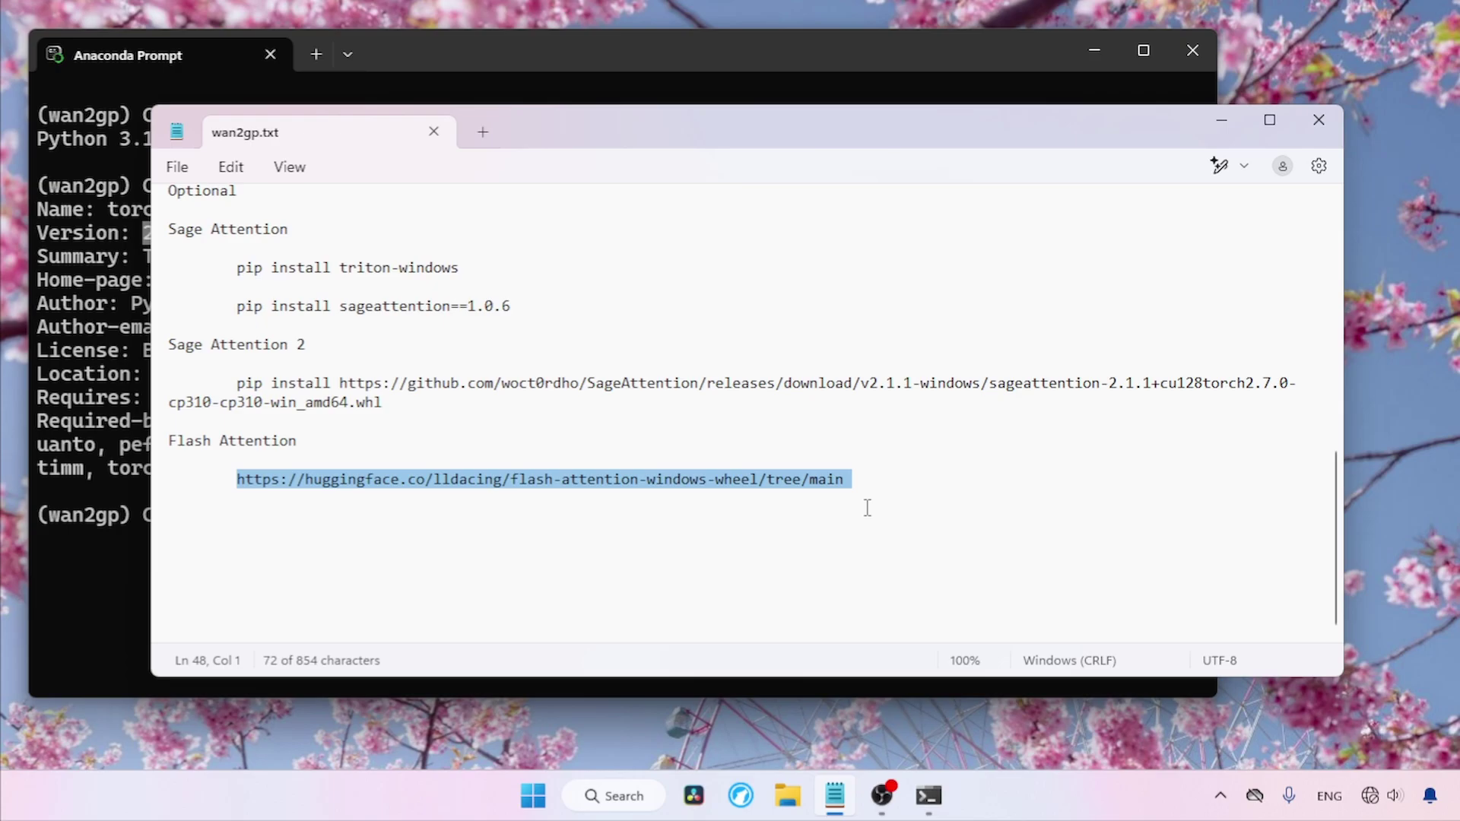
left_click(741, 799)
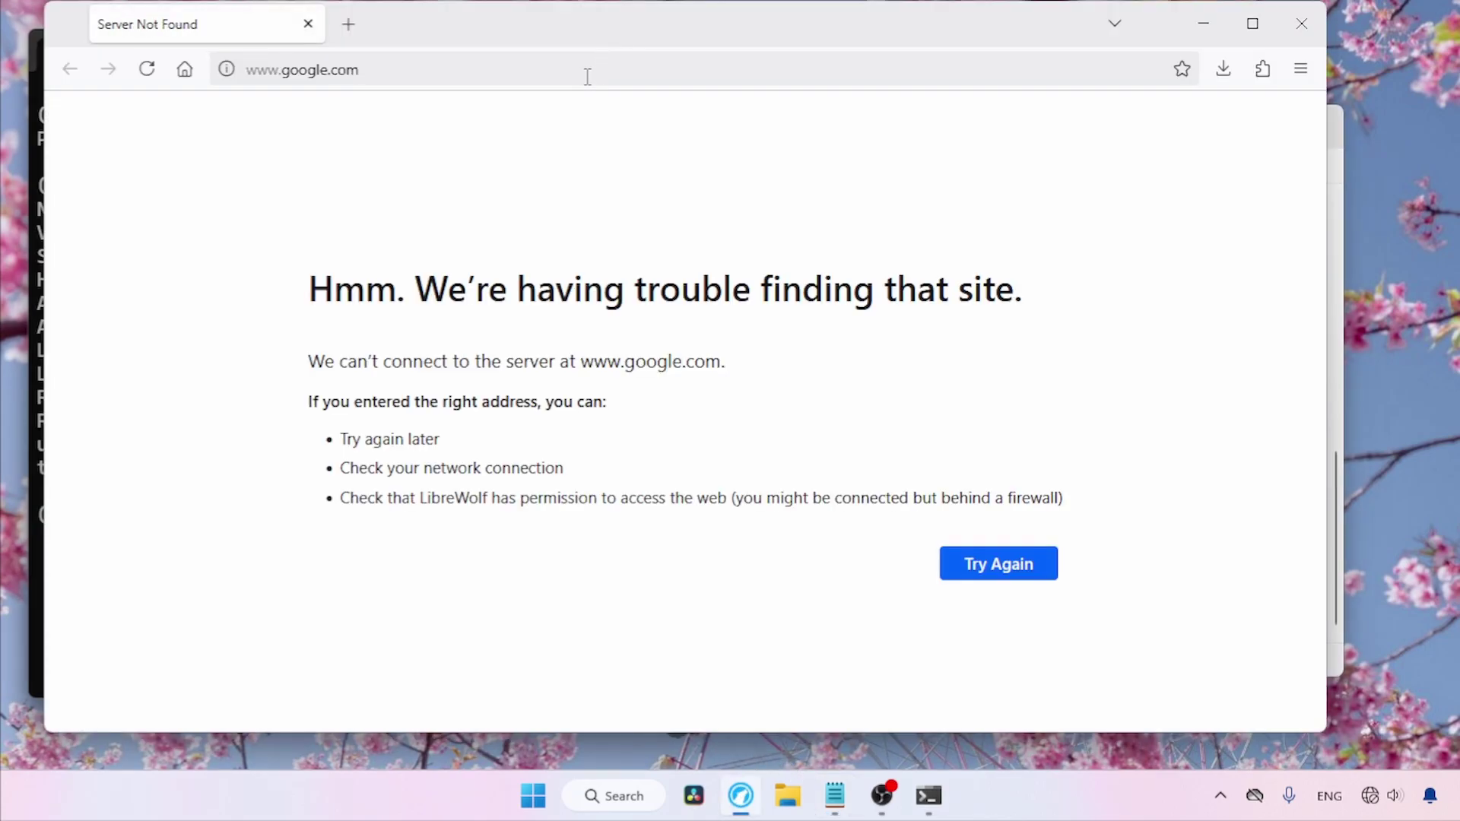
left_click(587, 70)
key("ctrl+v")
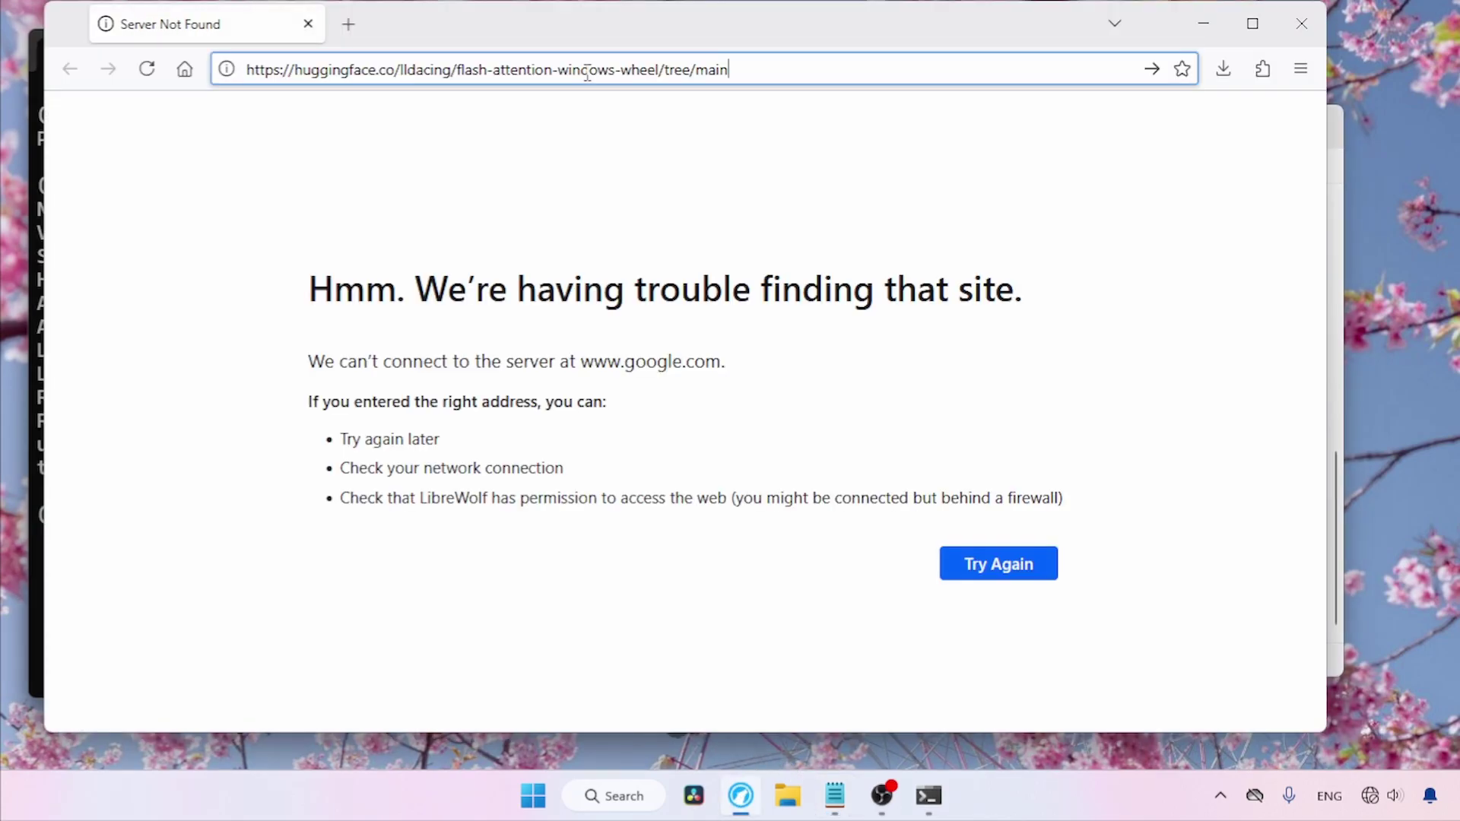
key("Return")
Step: Check the Wi-Fi connection, reload the repository page, and scroll to the torch2.6.0 wheels
left_click(1380, 796)
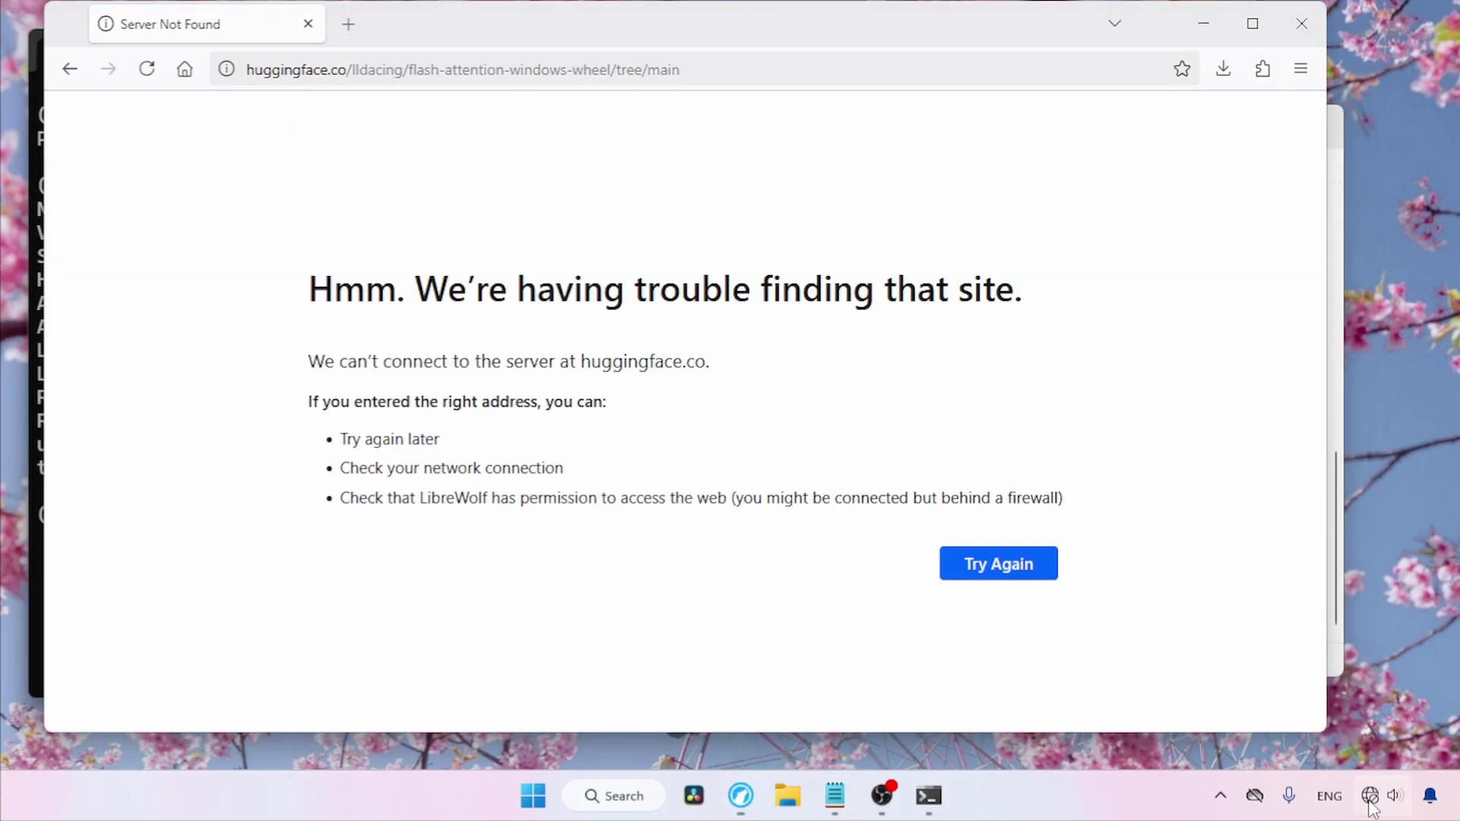
left_click(1179, 455)
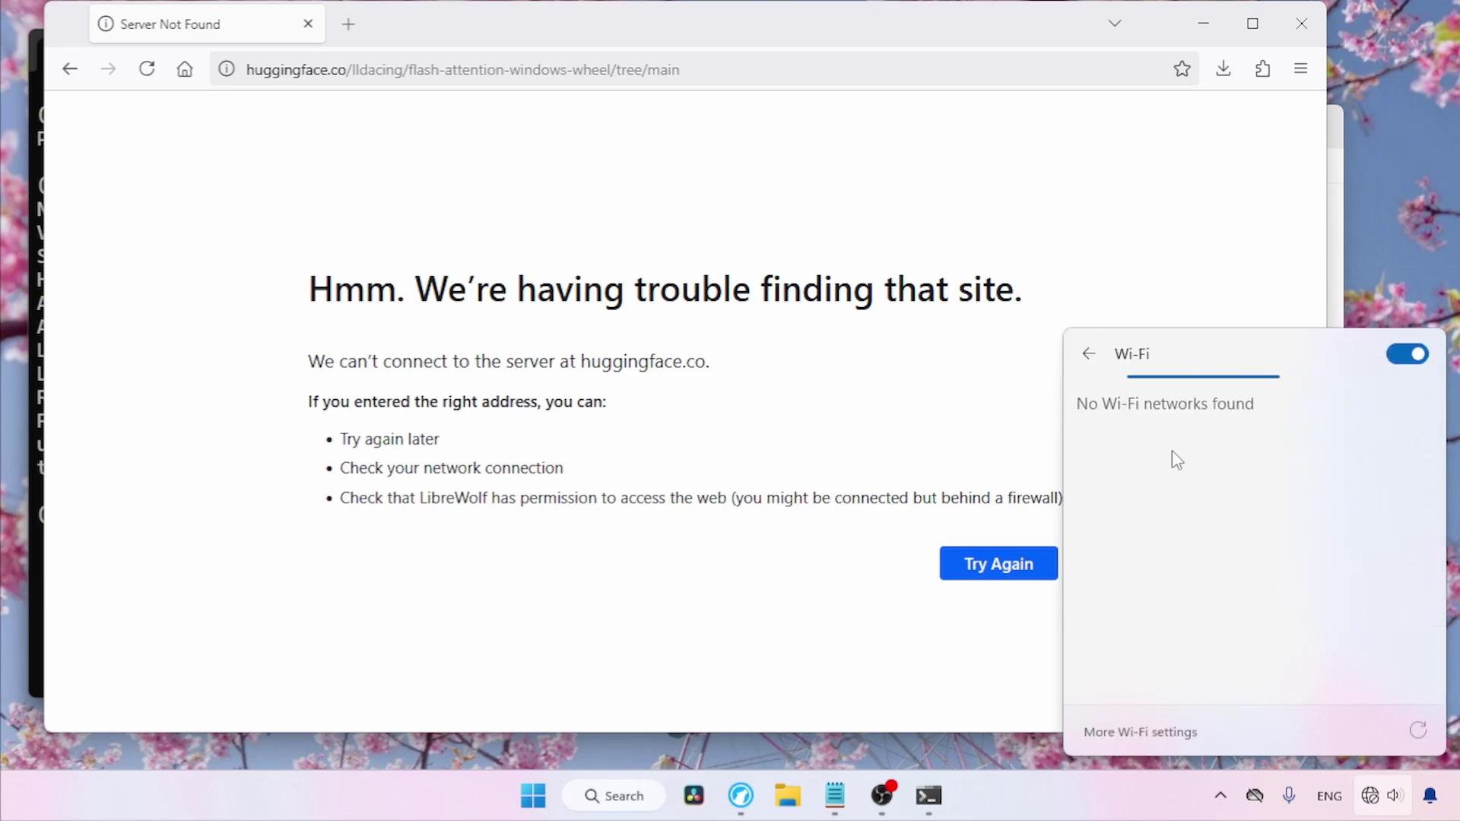
left_click(625, 72)
key("End")
key("Return")
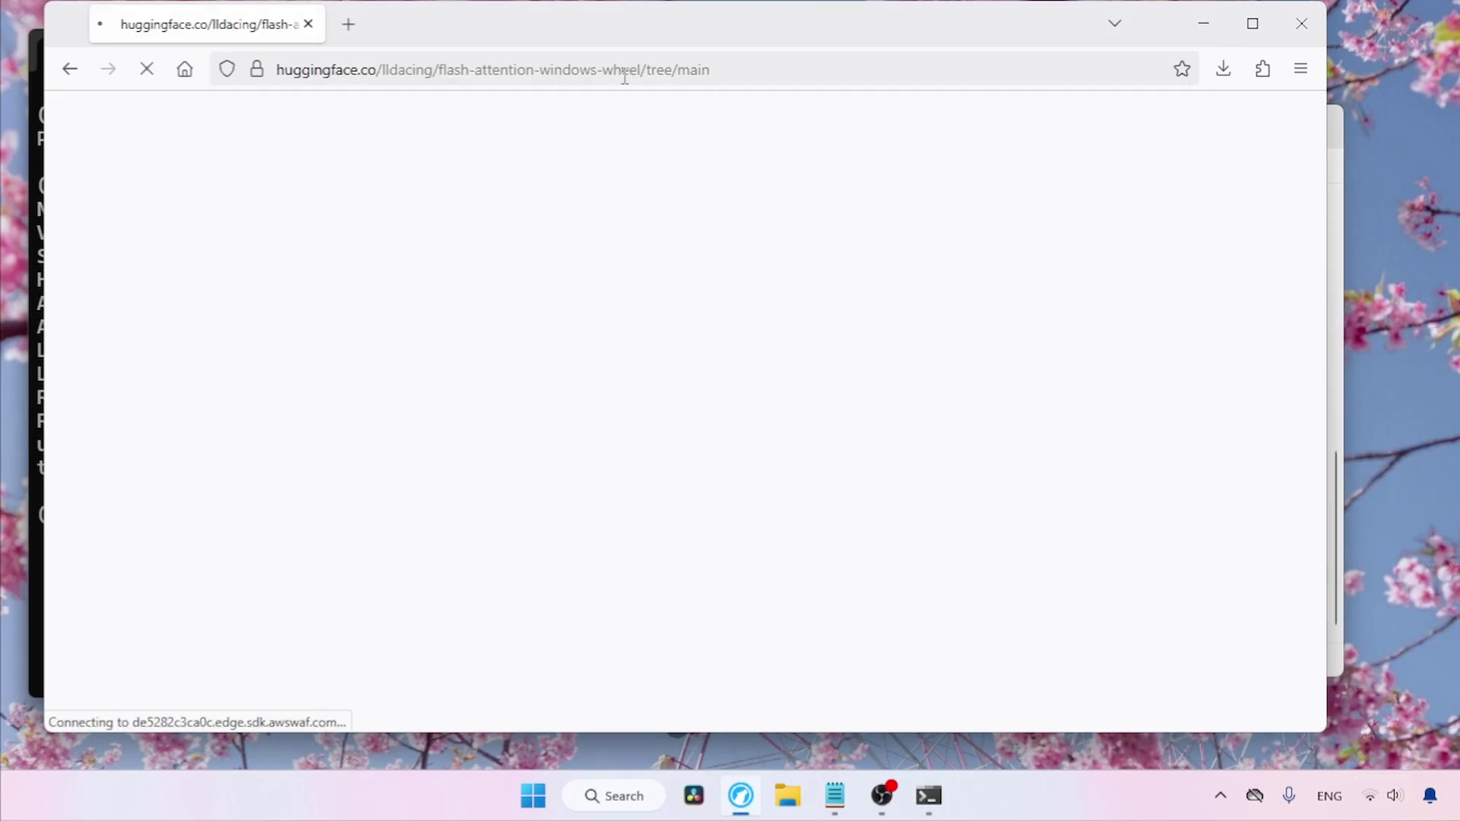
left_click(1252, 23)
left_click_drag(1457, 194, 1457, 543)
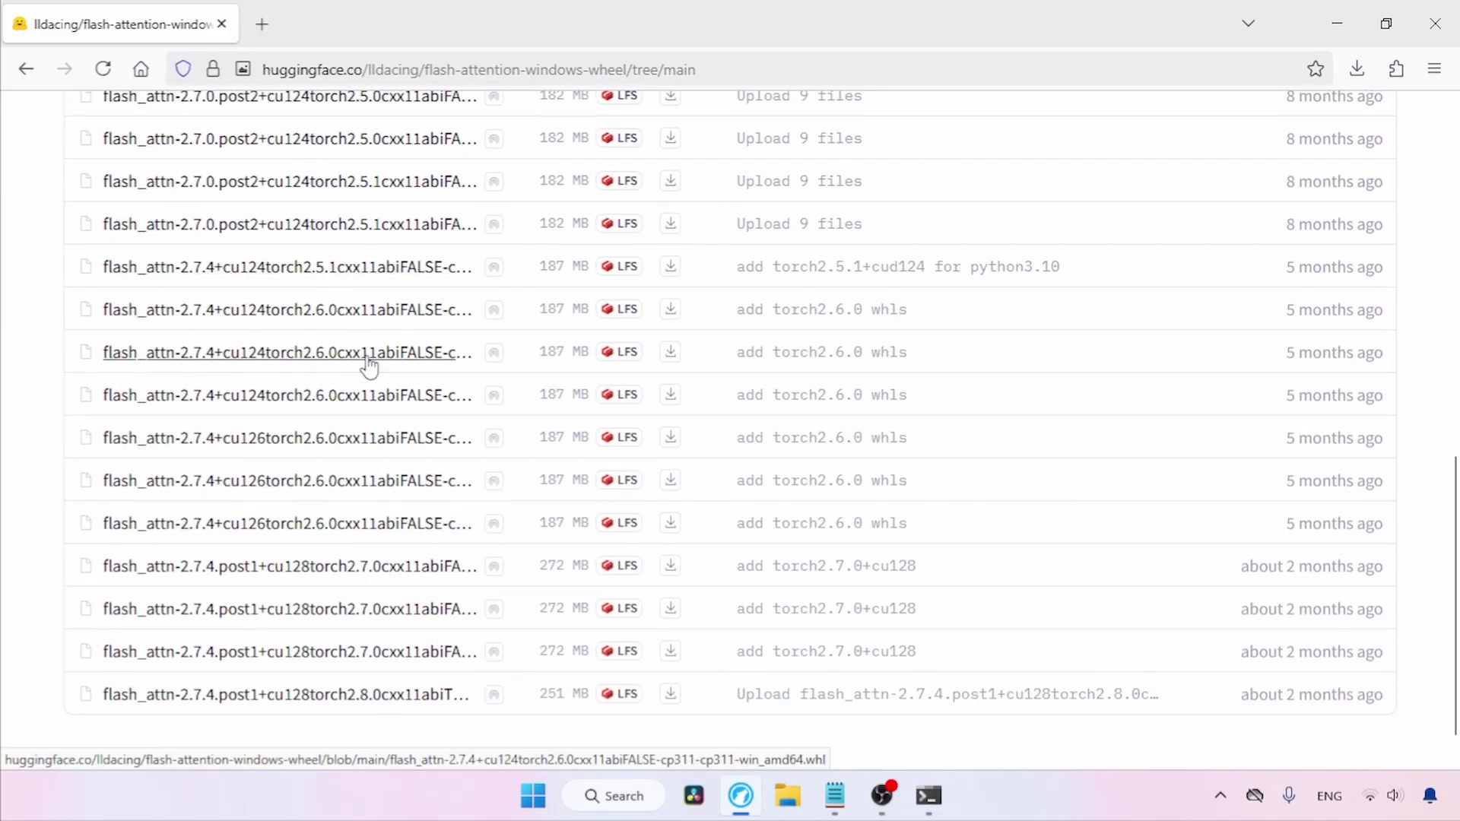
Step: Open the flash_attn 2.7.4 cu124 torch2.6.0 wheel page and check its cp310 file name
left_click(337, 310)
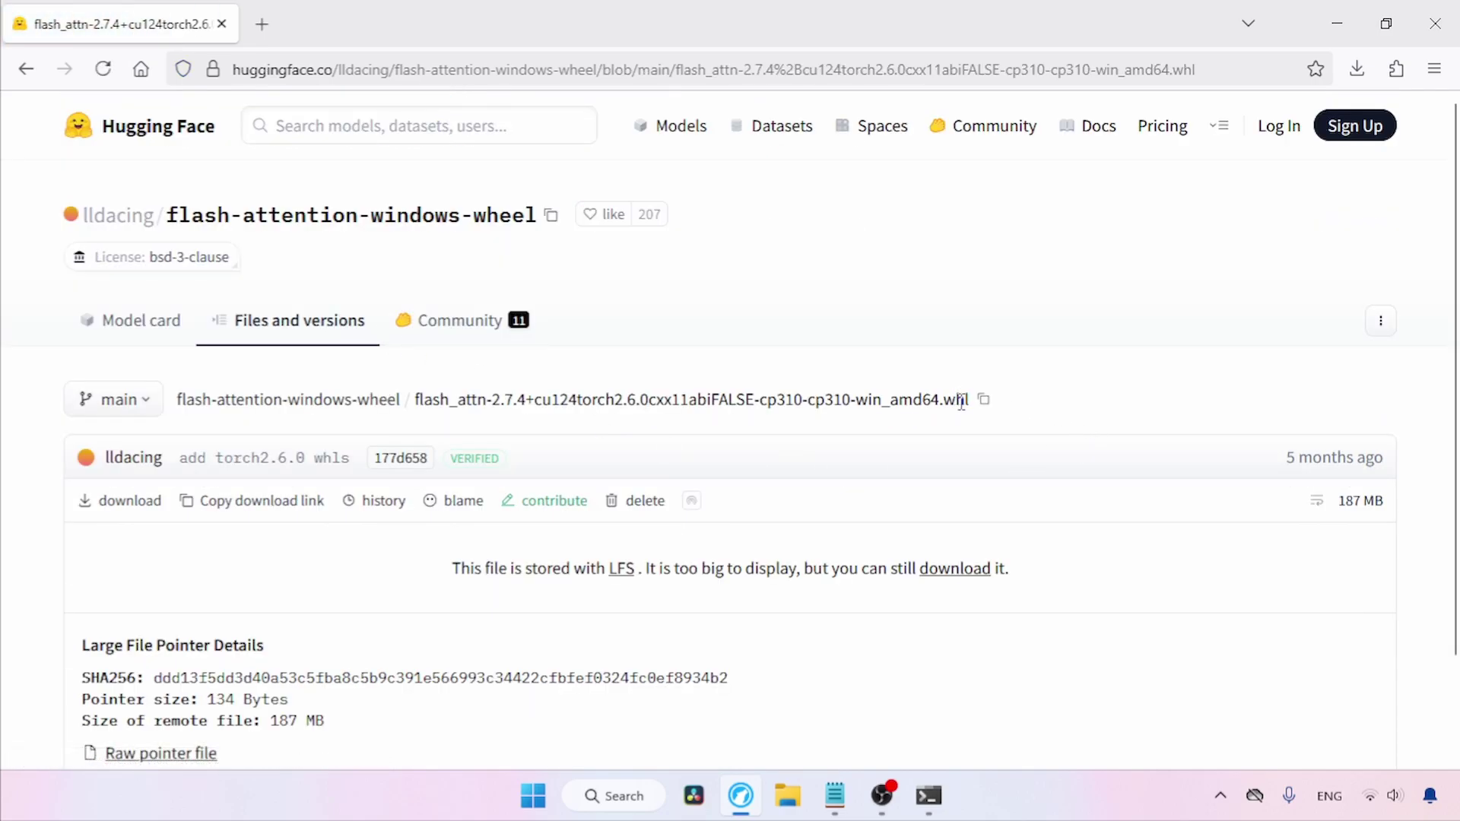
left_click_drag(968, 399, 413, 397)
left_click(413, 397)
mouse_move(576, 400)
left_mouse_down()
mouse_move(650, 400)
mouse_move(577, 400)
left_mouse_up()
double_click(798, 401)
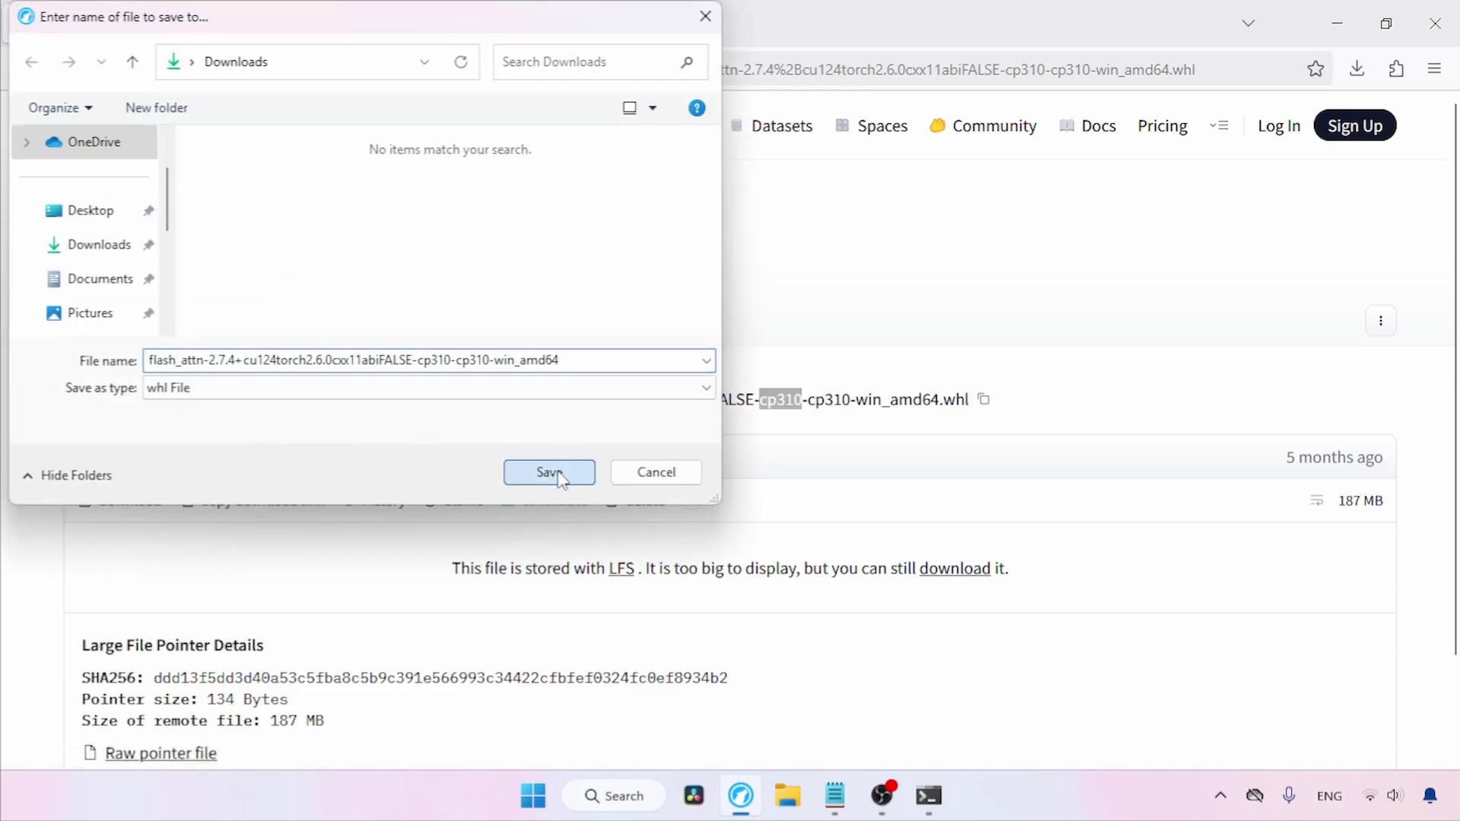
Step: Save the 179 MB wheel to Downloads and confirm the download finished
left_click(581, 475)
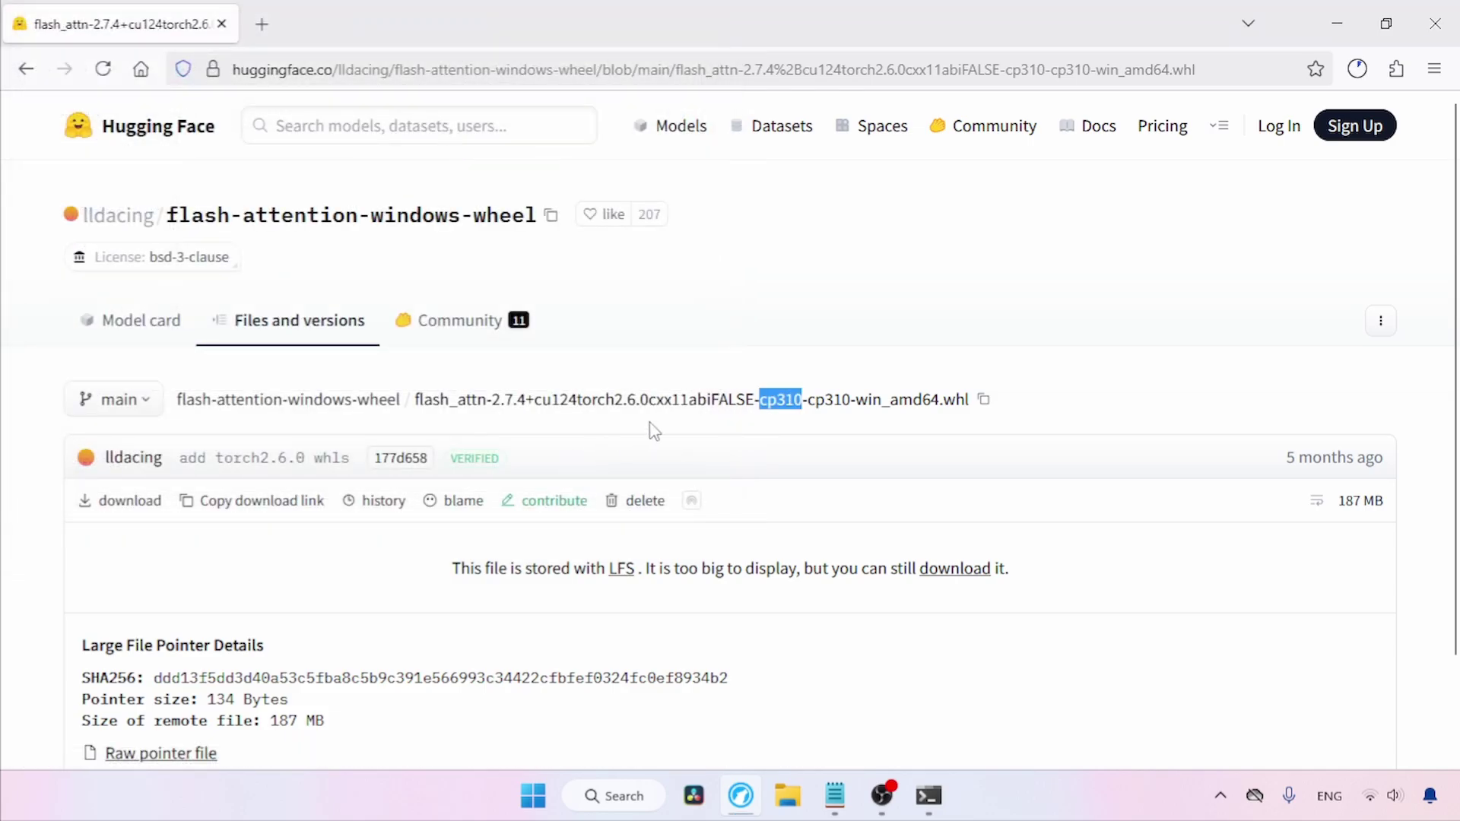
left_click(1080, 358)
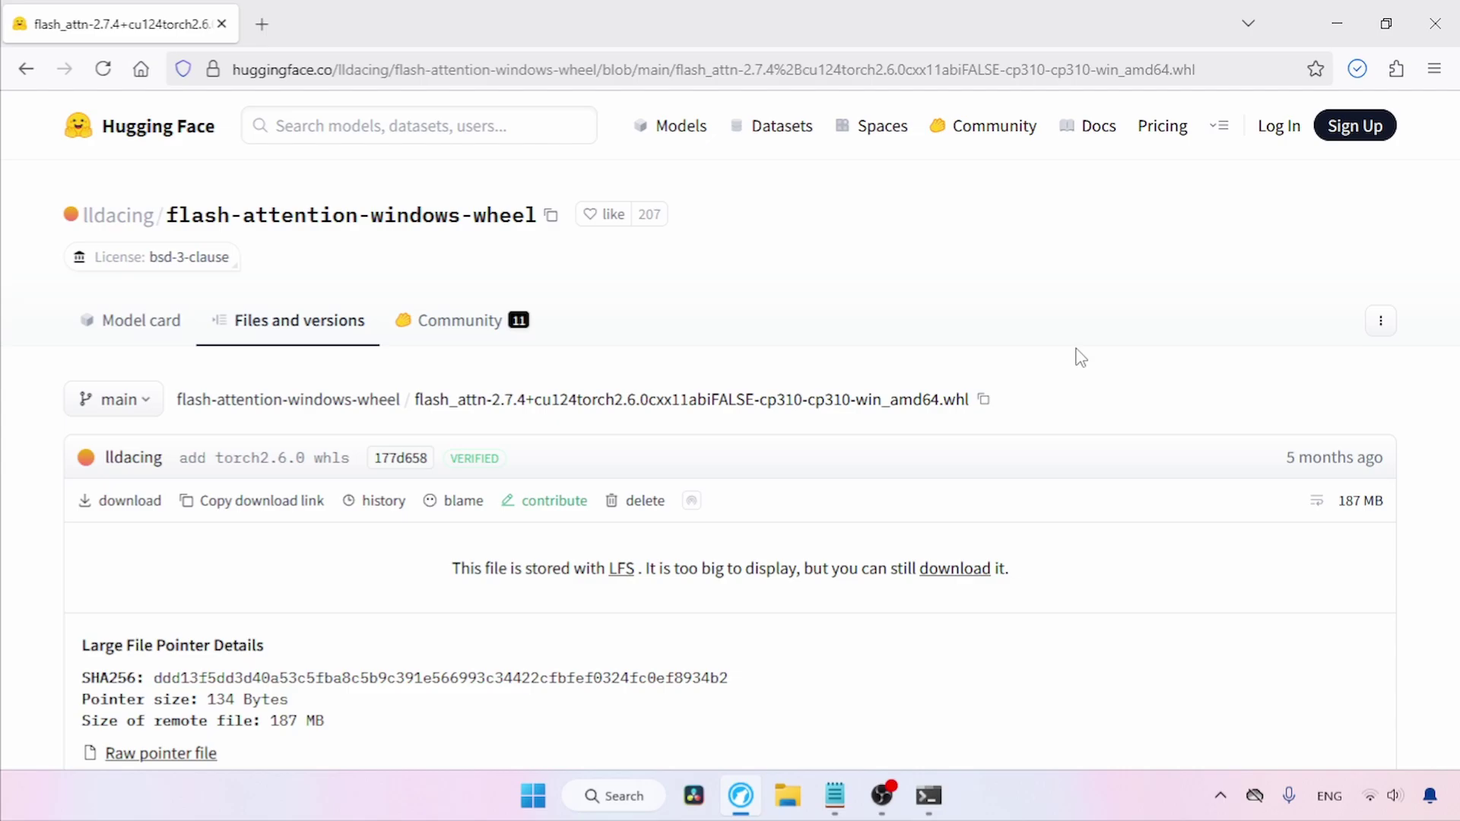
left_click(1357, 68)
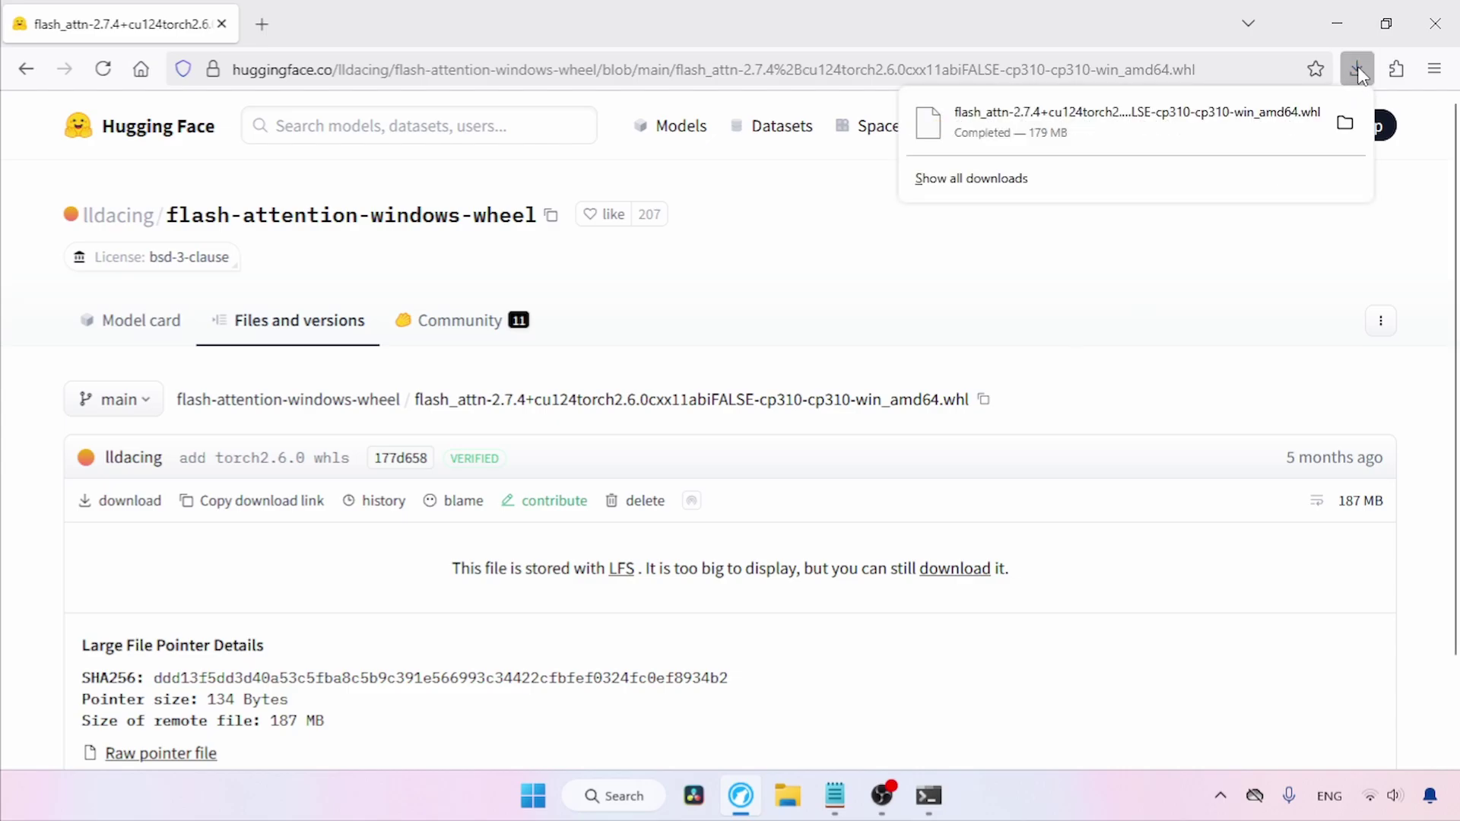
Step: Install flash-attn 2.7.4 with pip install, using the downloaded wheel from Downloads
left_click(1434, 26)
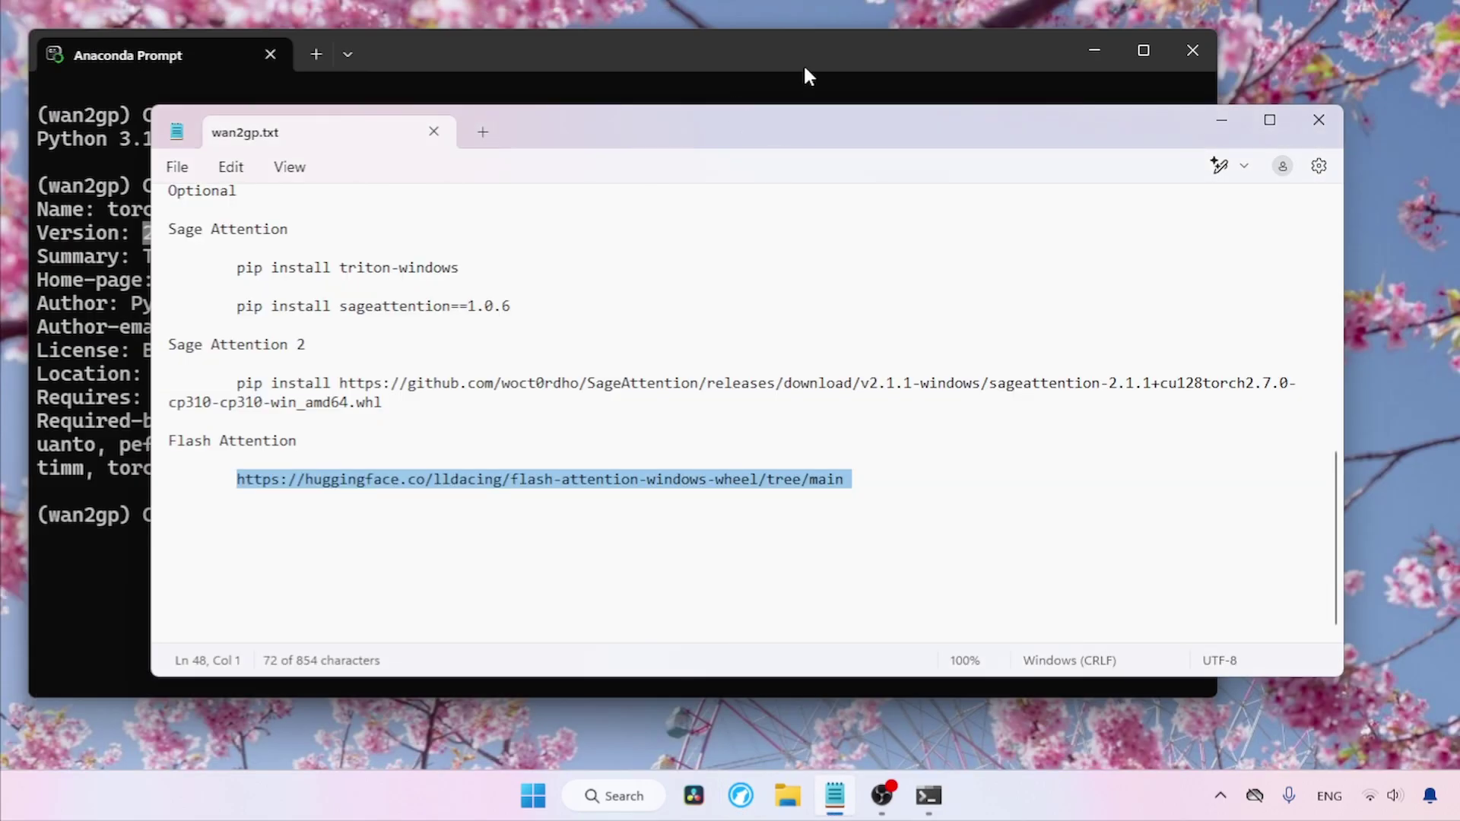
left_click_drag(761, 43, 796, 44)
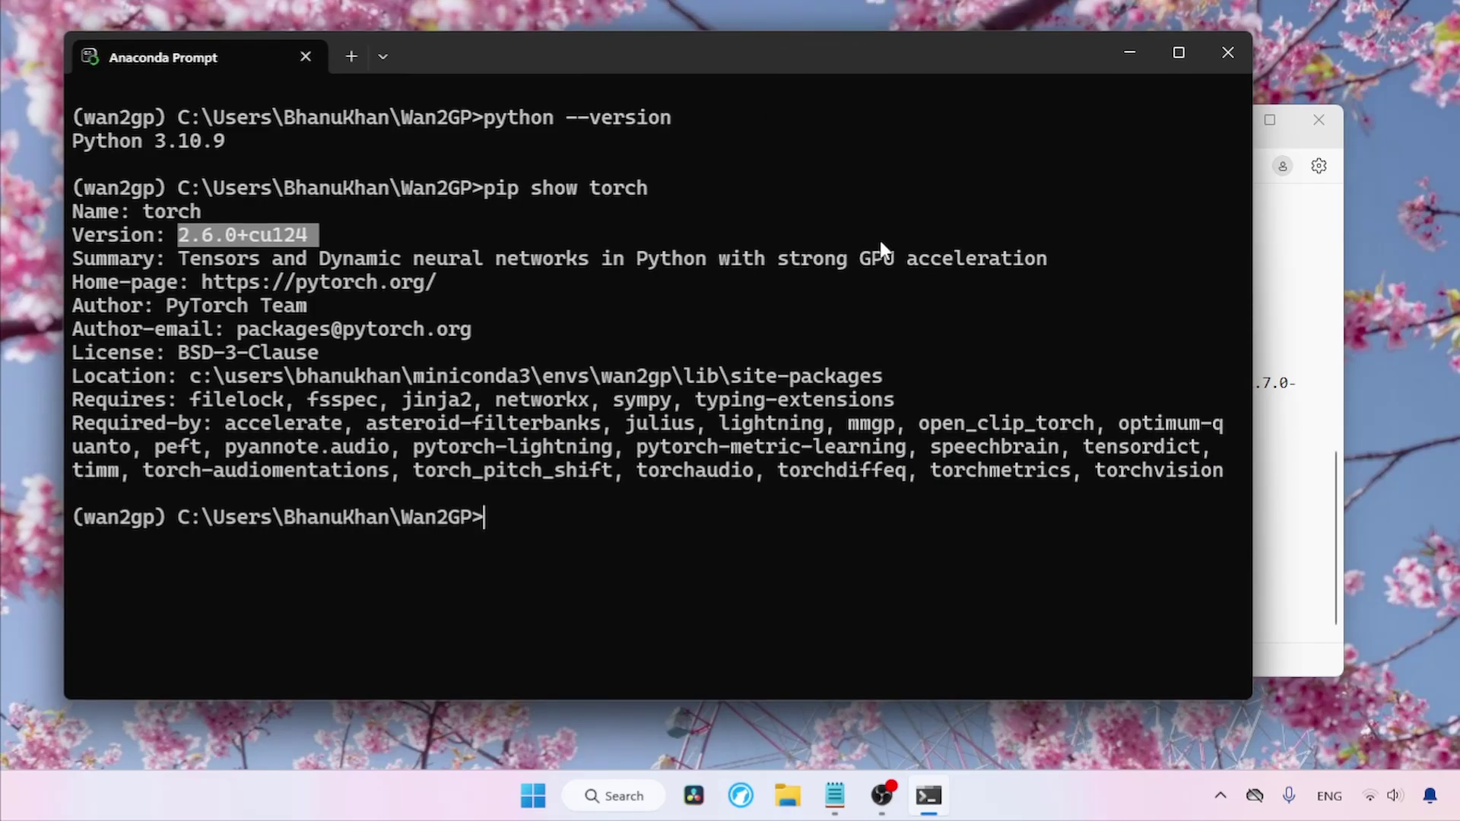
type("pip install")
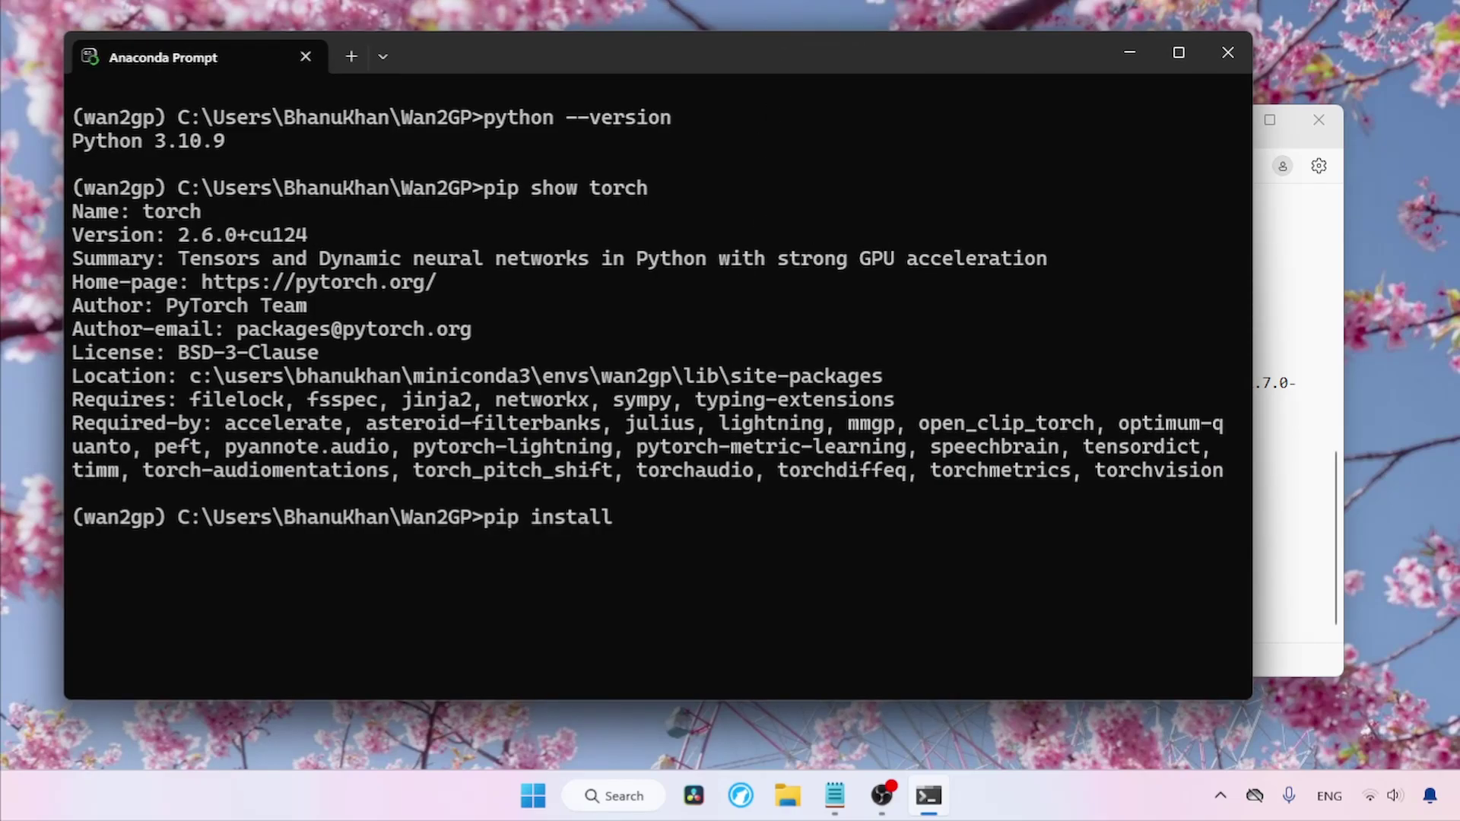
left_click(788, 796)
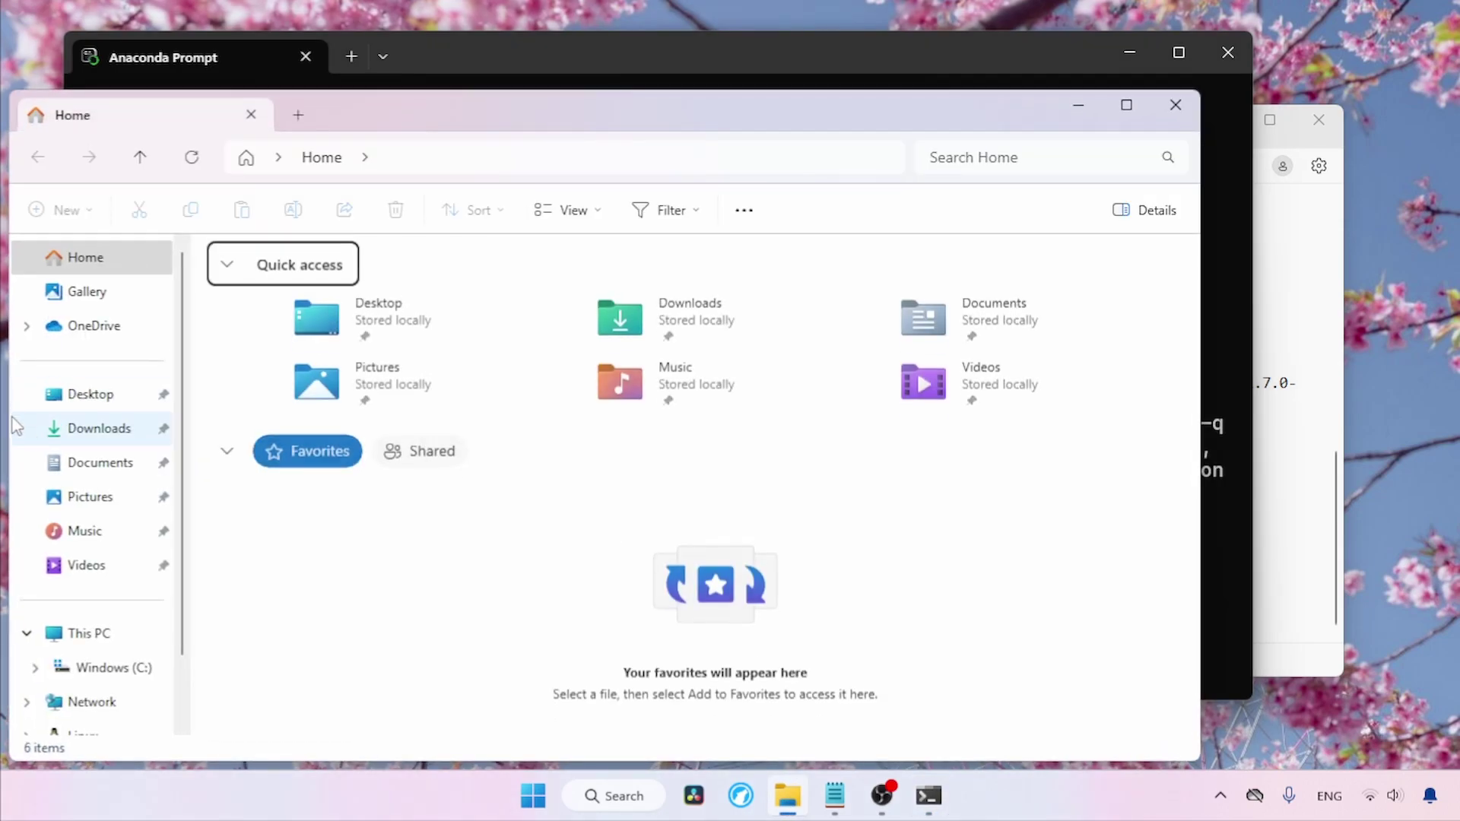
left_click(66, 429)
left_click_drag(406, 121, 1285, 143)
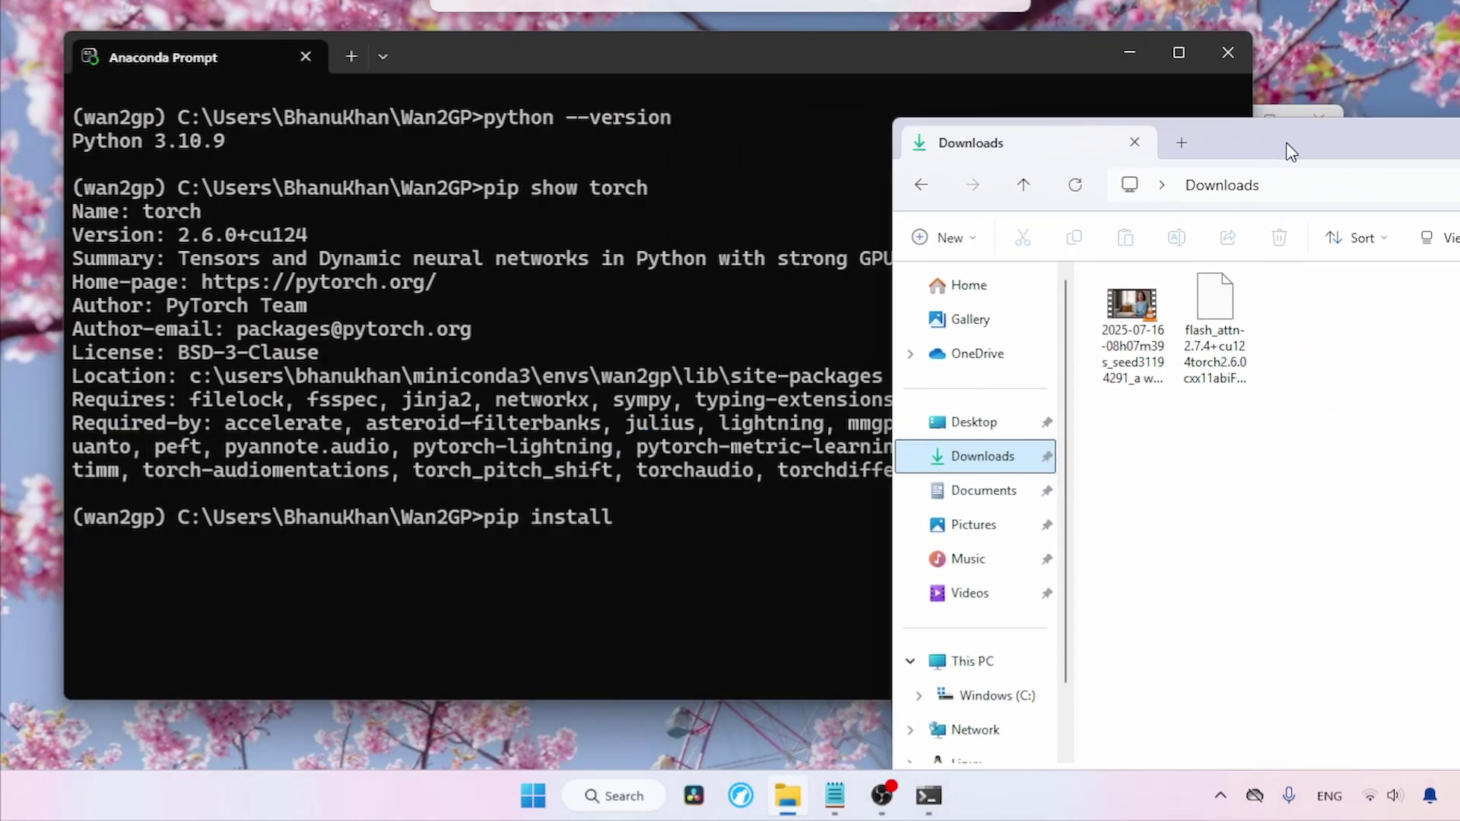
left_click_drag(1215, 319, 704, 502)
left_click(695, 476)
key("Return")
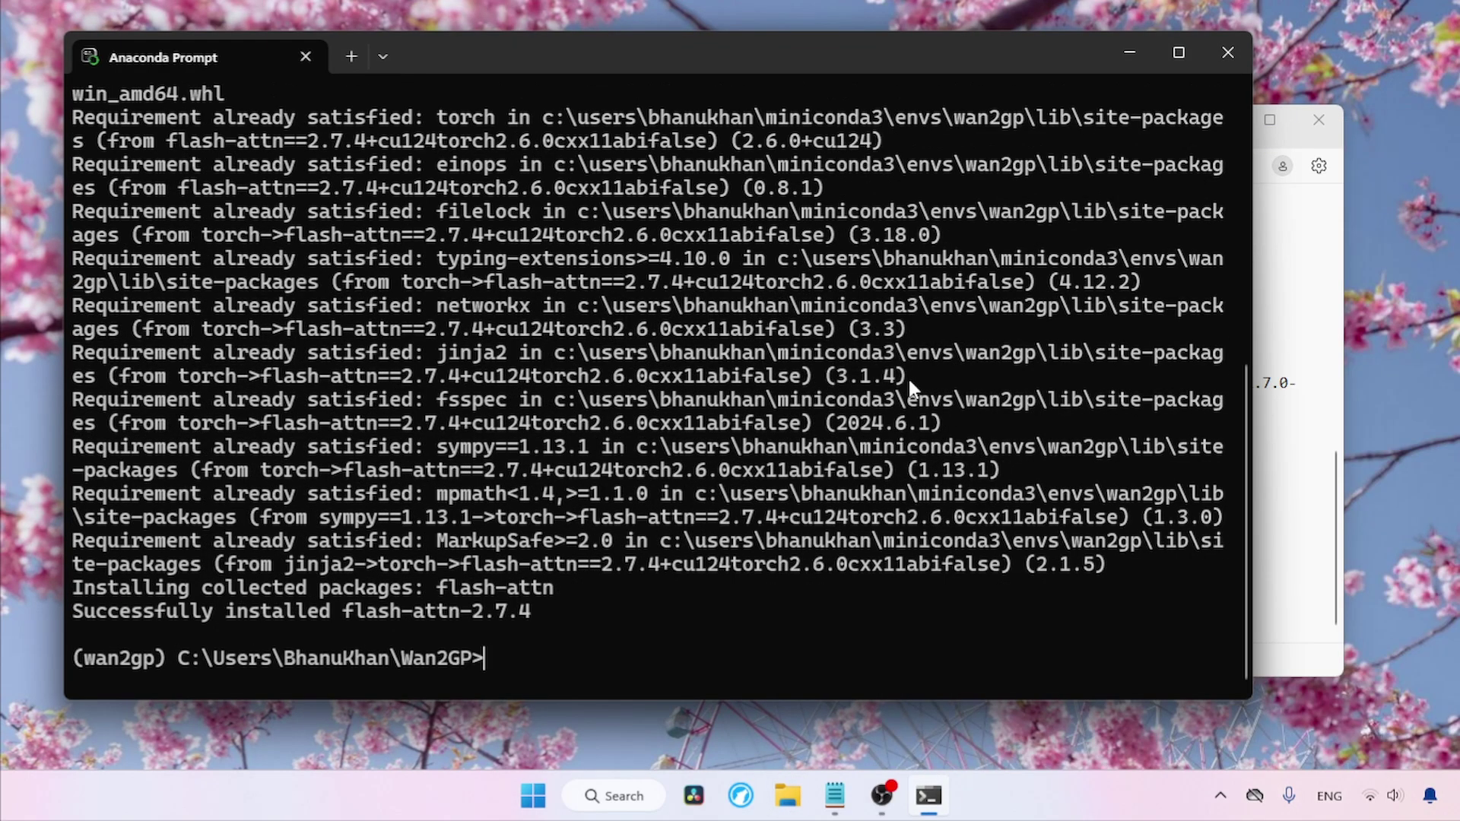
Step: Relaunch Wan2GP with python wgp.py --i2v and copy the localhost:7860 URL
type("cls")
key("Return")
type("pyt")
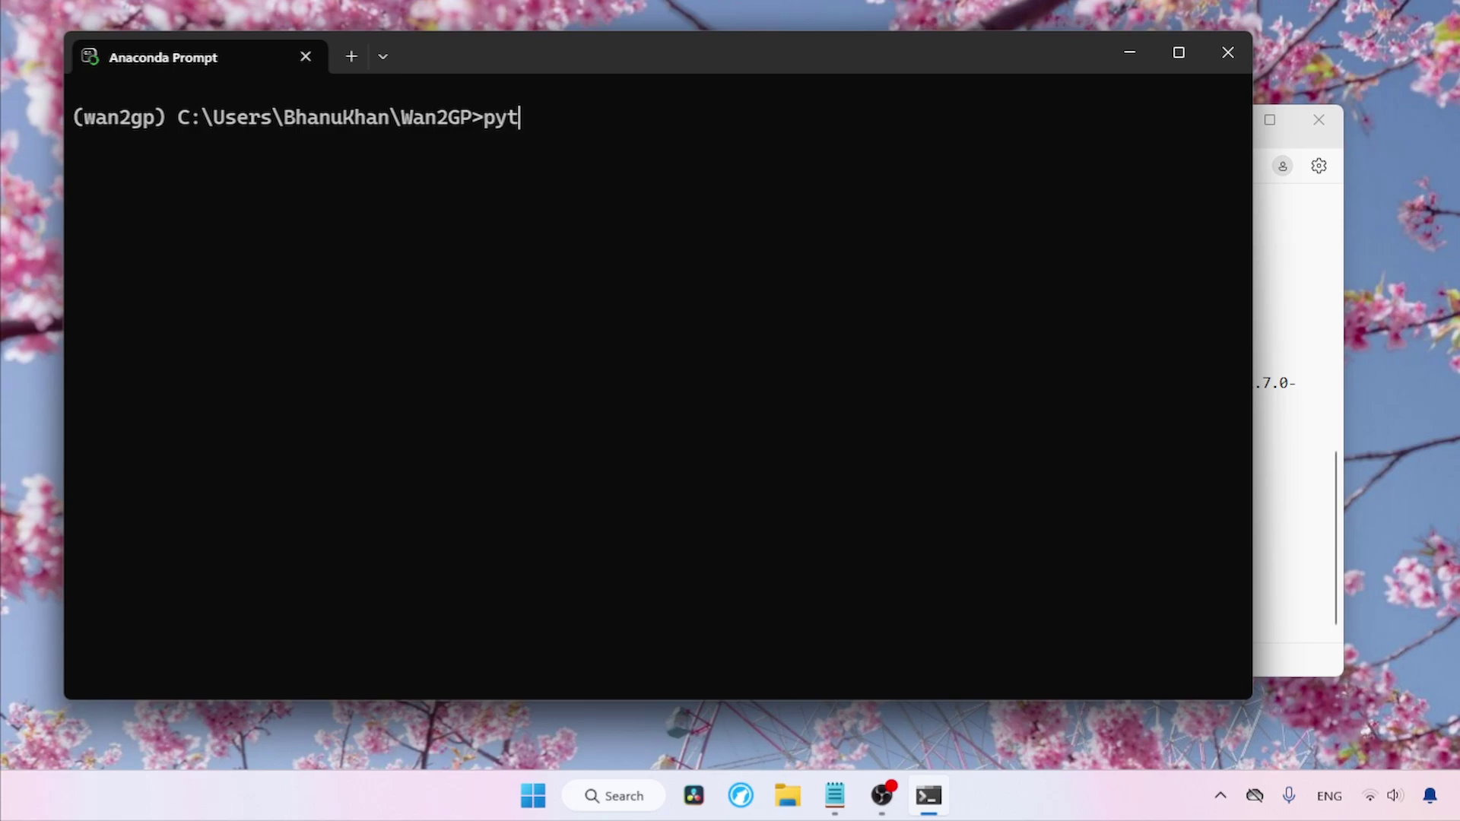
type("hon wgp.py --i2v")
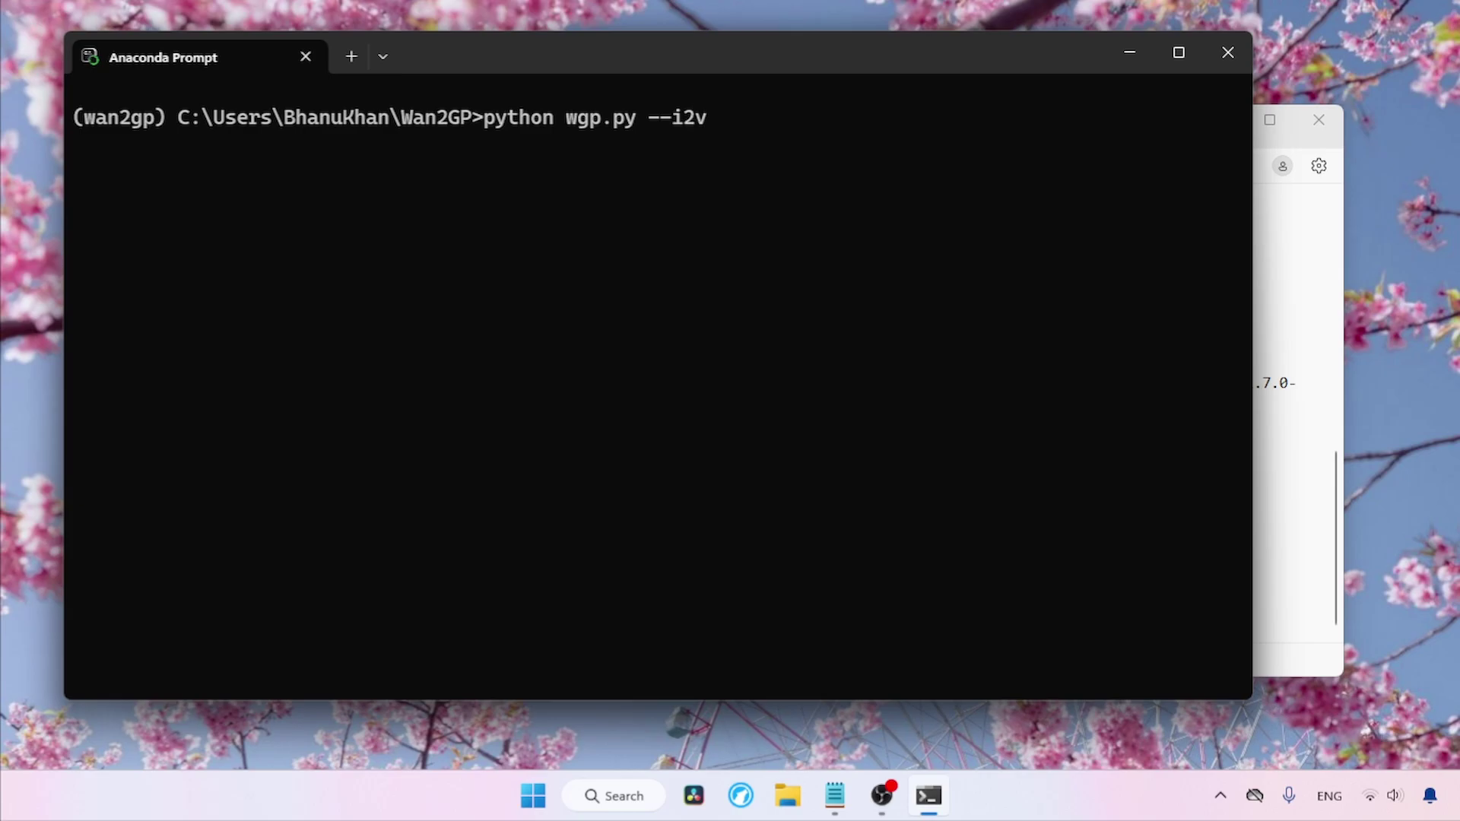
key("Return")
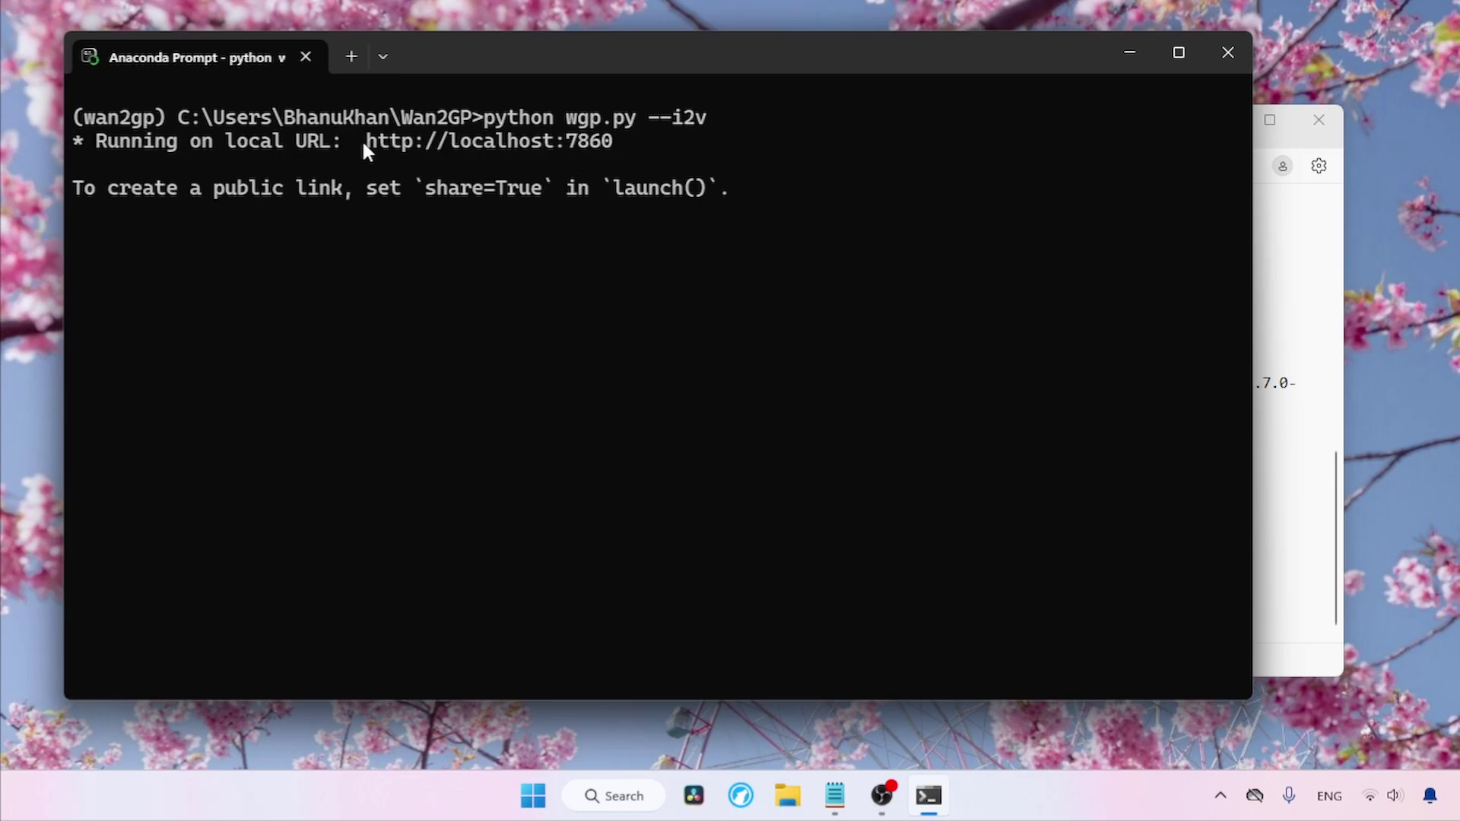
left_click_drag(362, 138, 610, 139)
key("ctrl+c")
Step: Open localhost:7860 in the browser from the copied URL
left_click(741, 795)
right_click(618, 68)
left_click(703, 263)
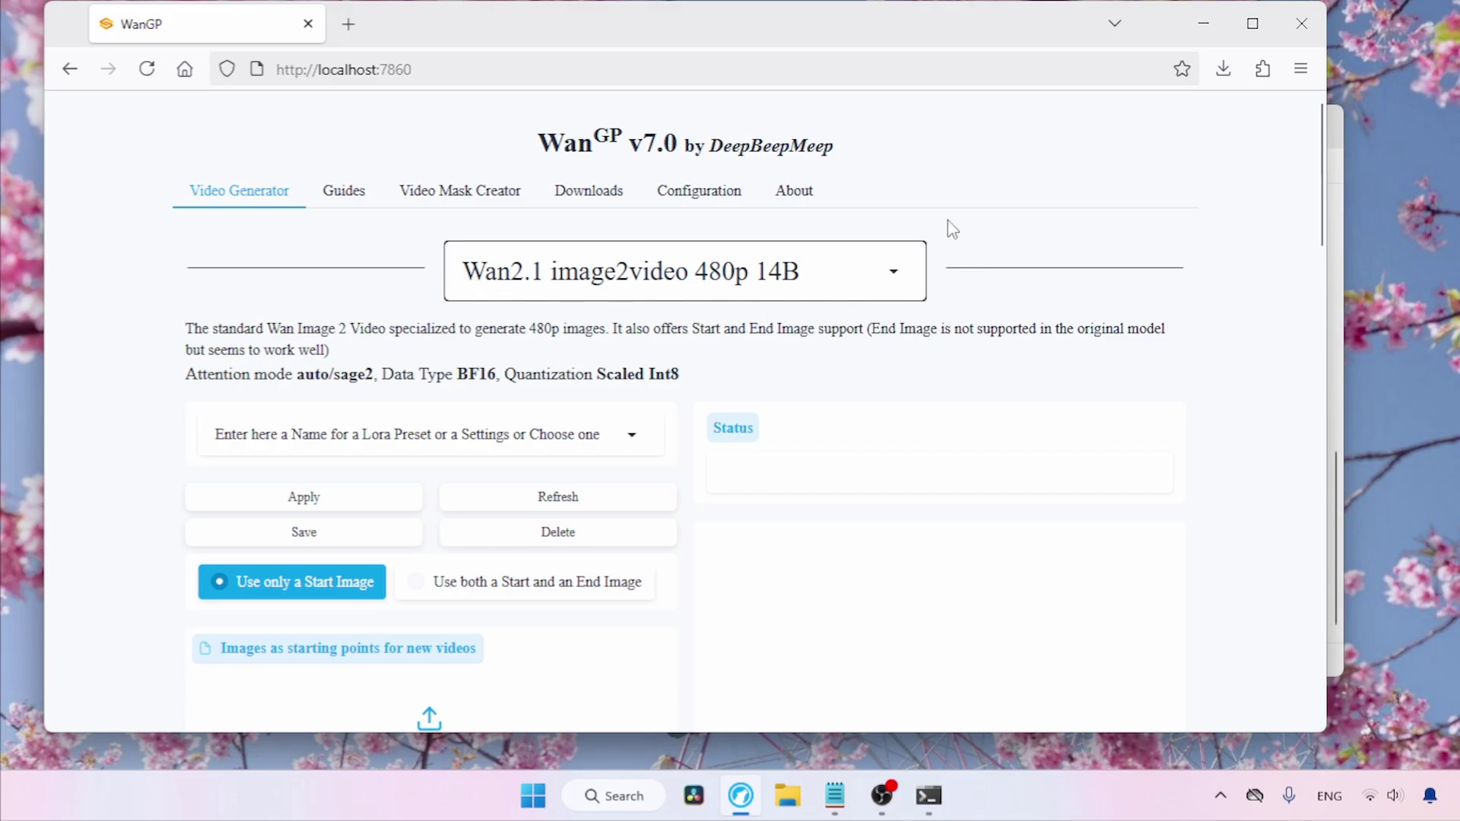
Step: Set the Attention Type to Flash in Configuration and apply the changes
left_click(719, 196)
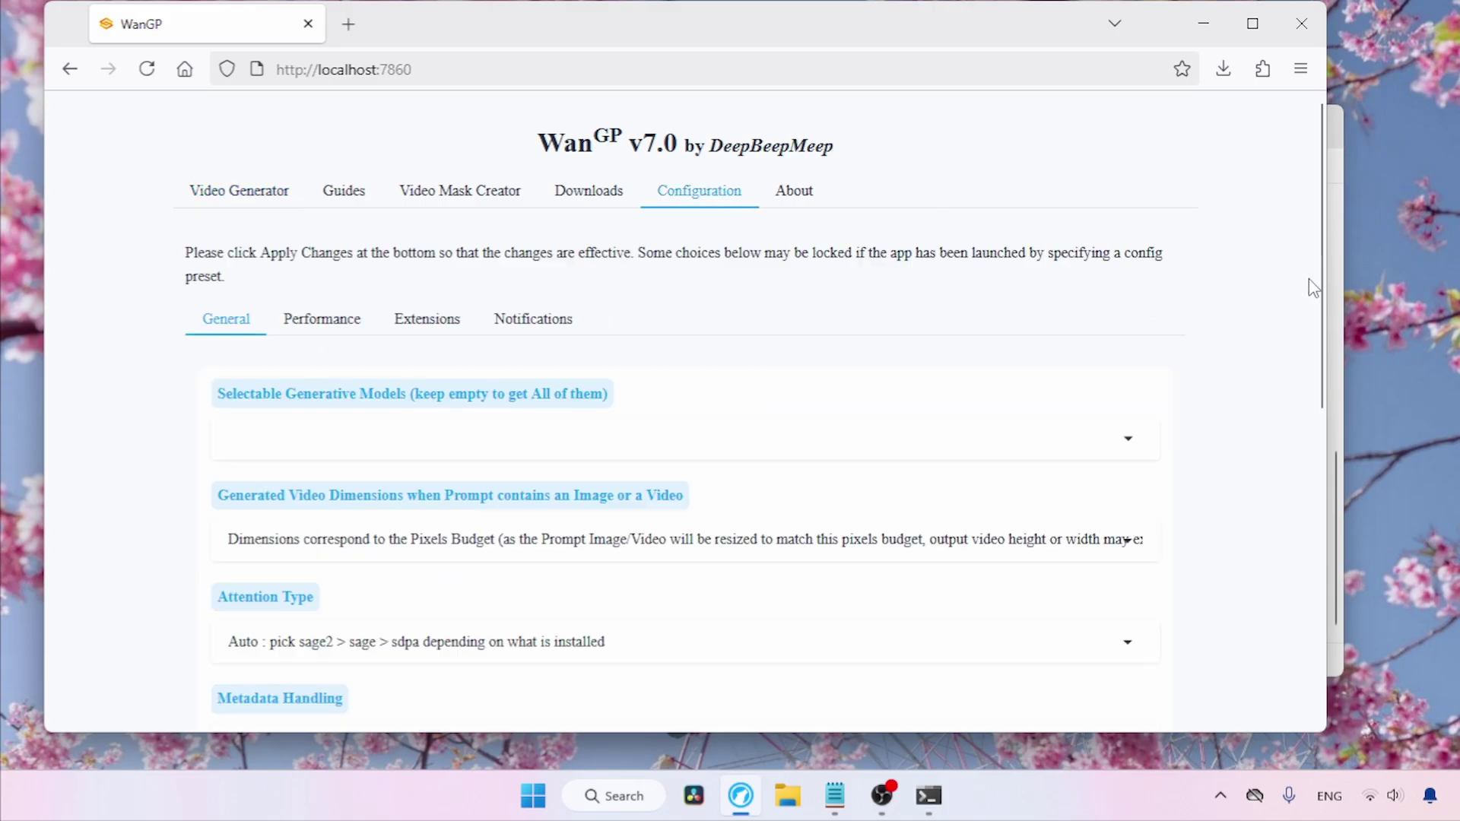
left_click_drag(1317, 281, 1315, 343)
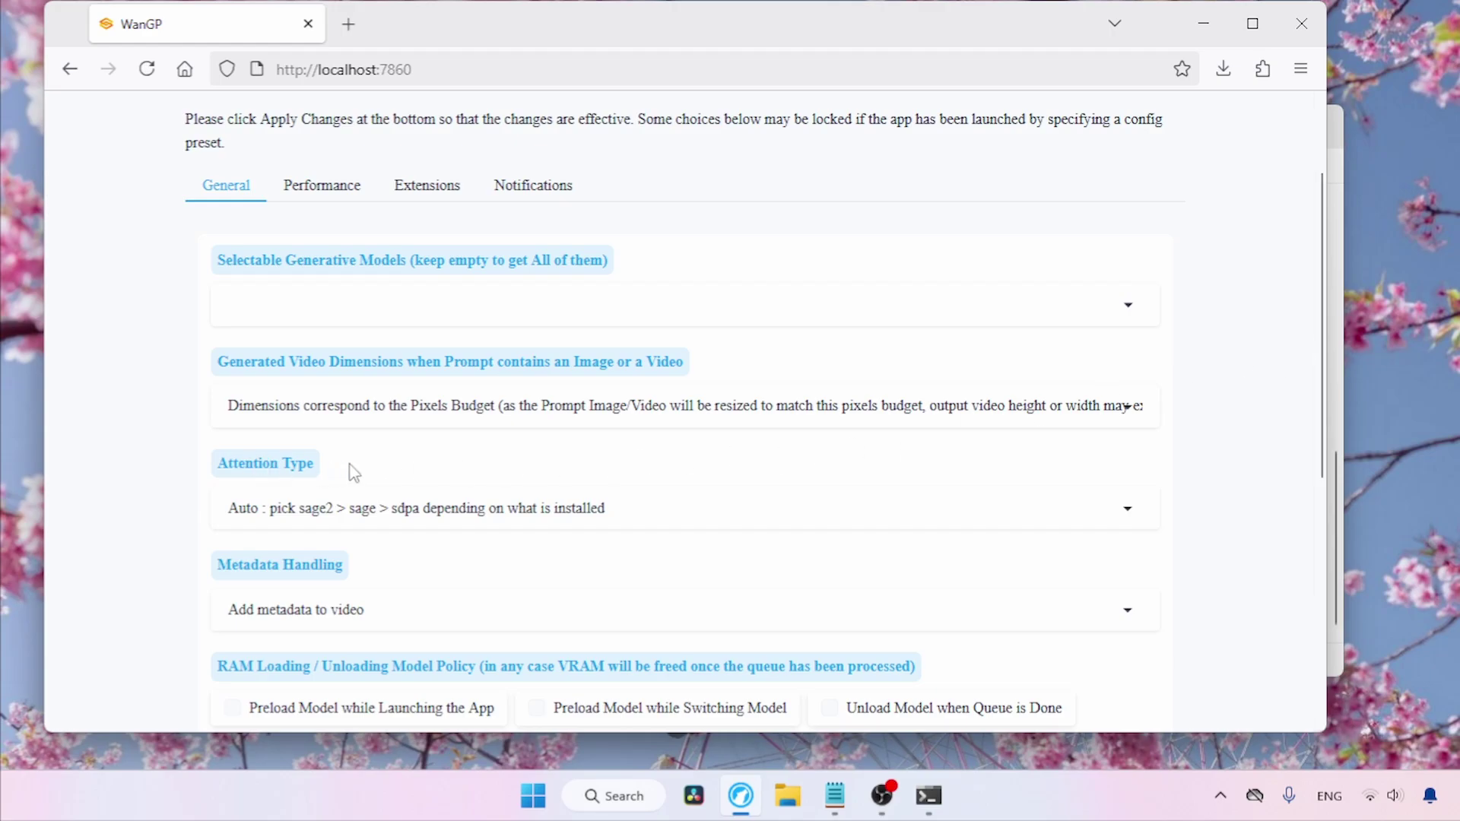
left_click(650, 508)
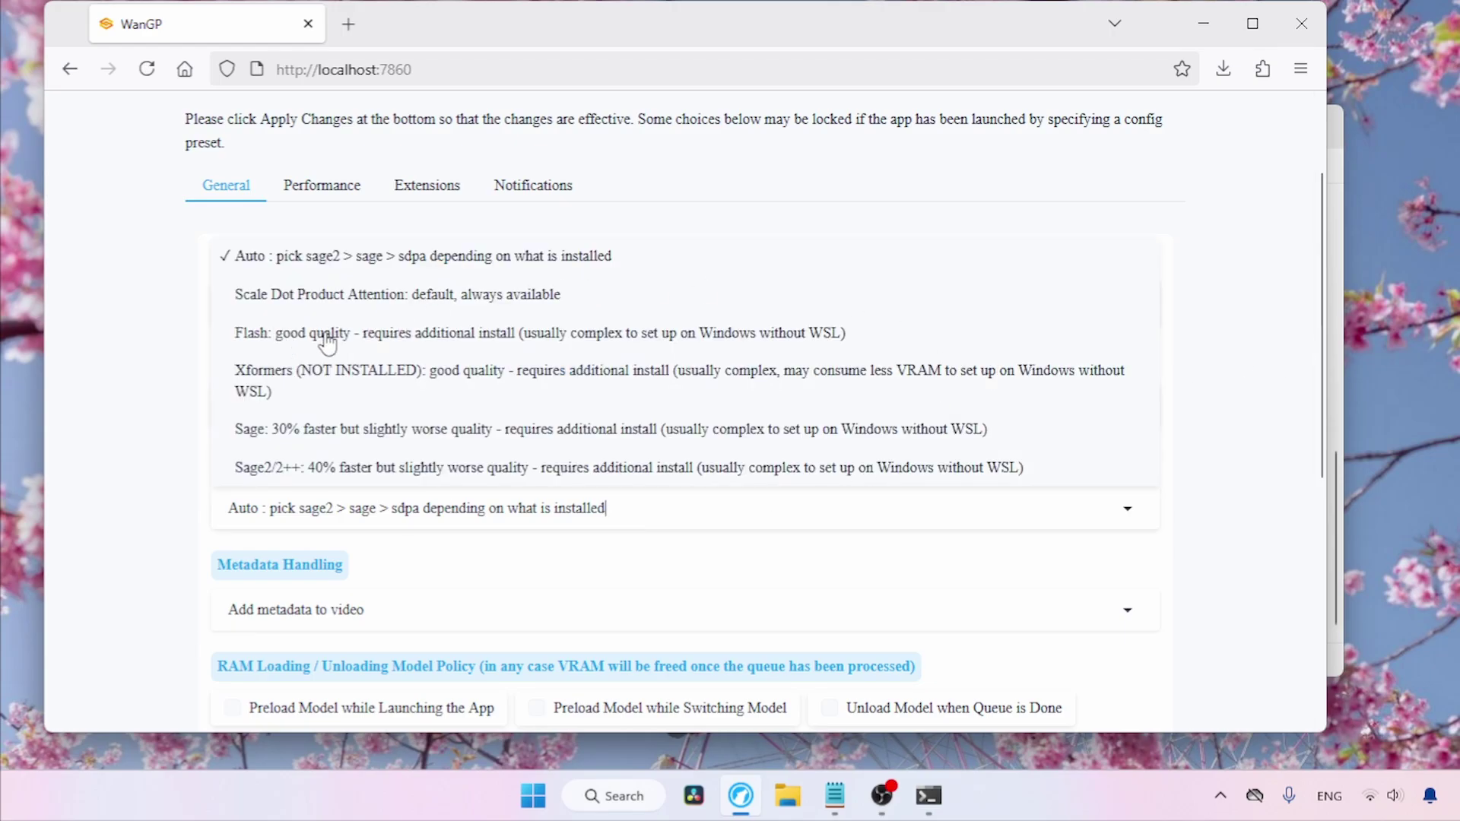
left_click(355, 335)
left_click_drag(1325, 296, 1306, 593)
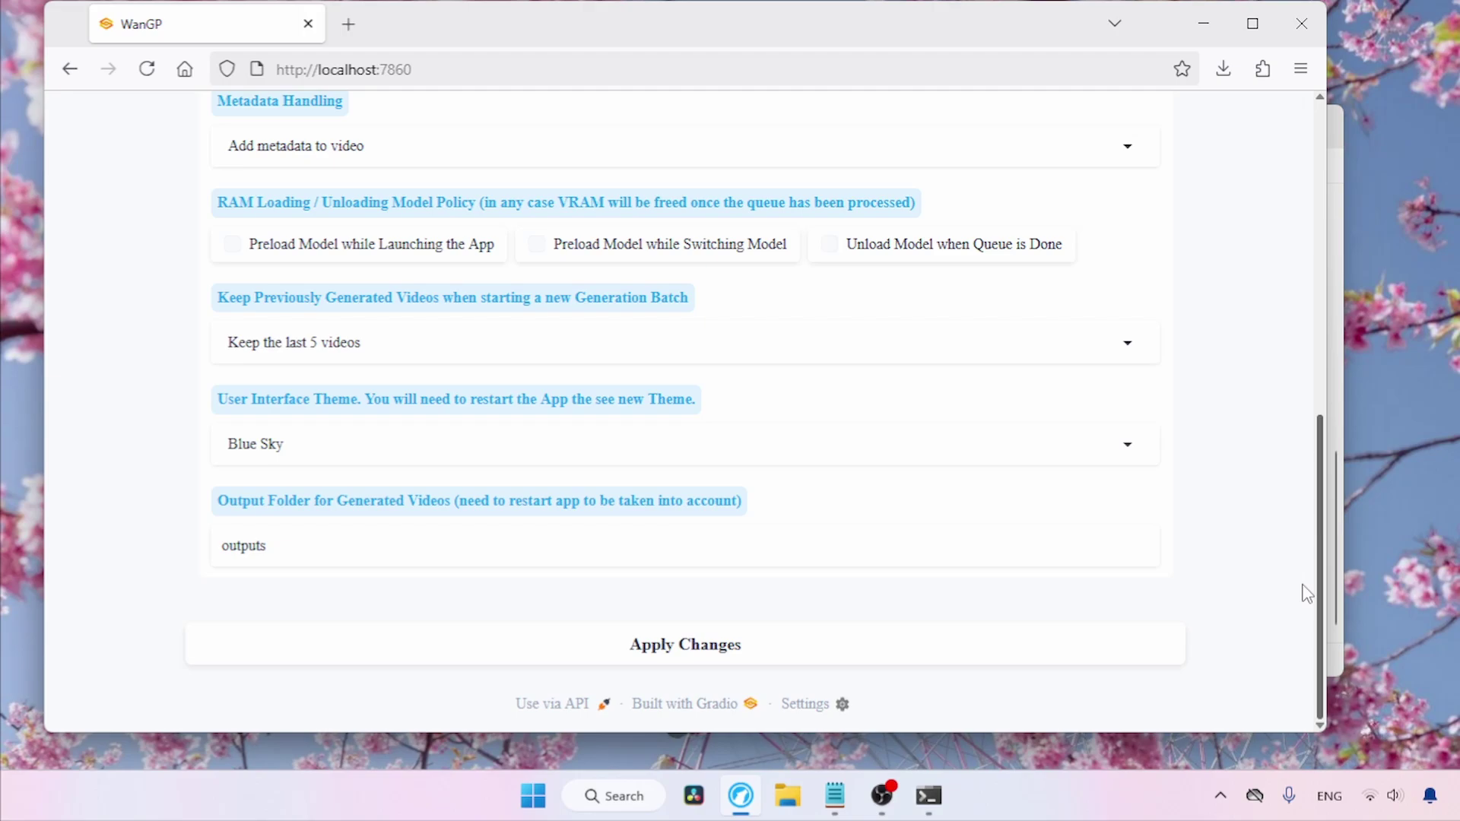
left_click(636, 646)
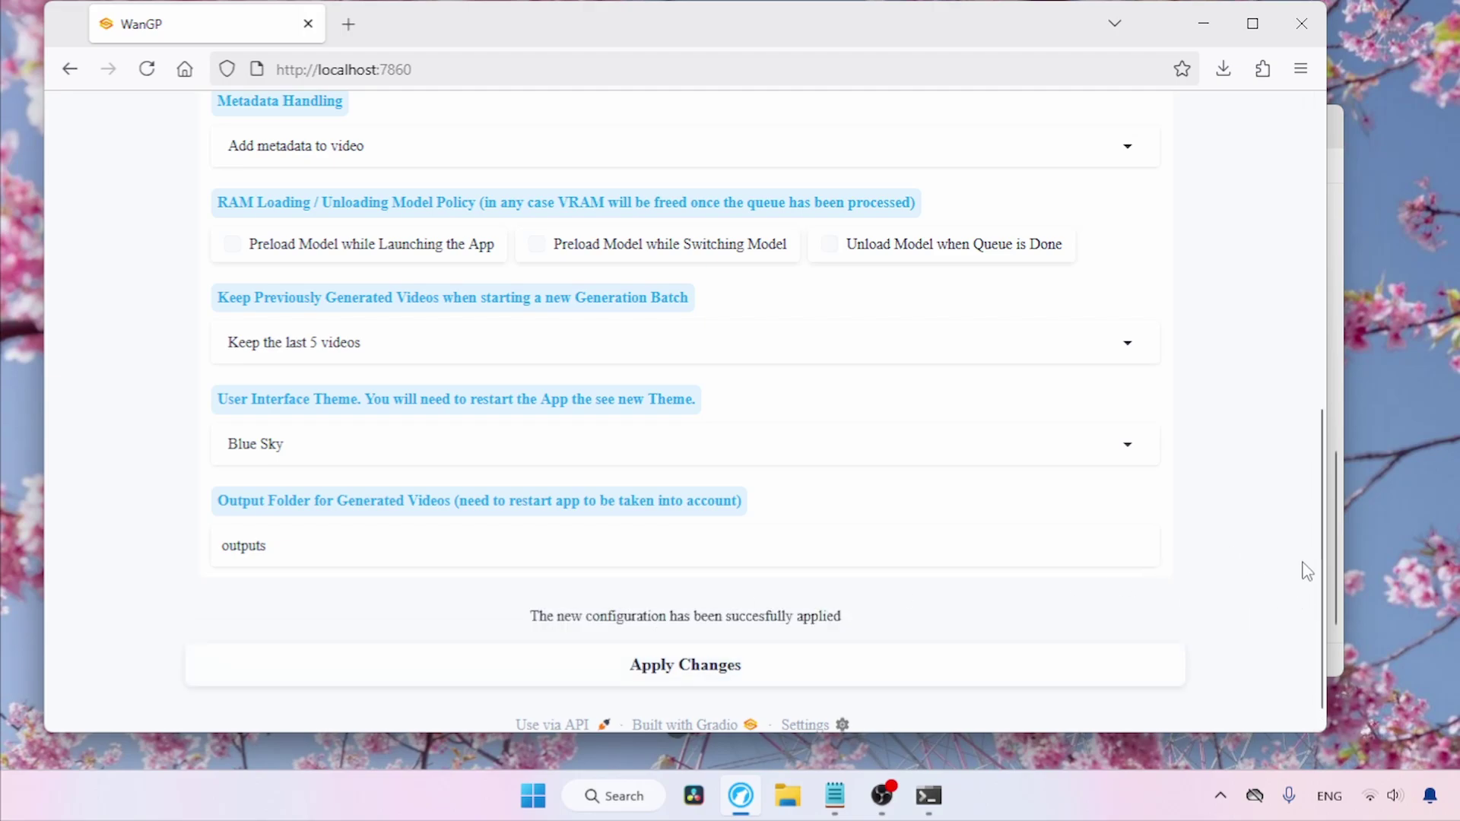
left_click_drag(1316, 571, 1297, 229)
Step: Confirm the Video Generator reports attention mode flash and Configuration still shows Flash
left_click(275, 206)
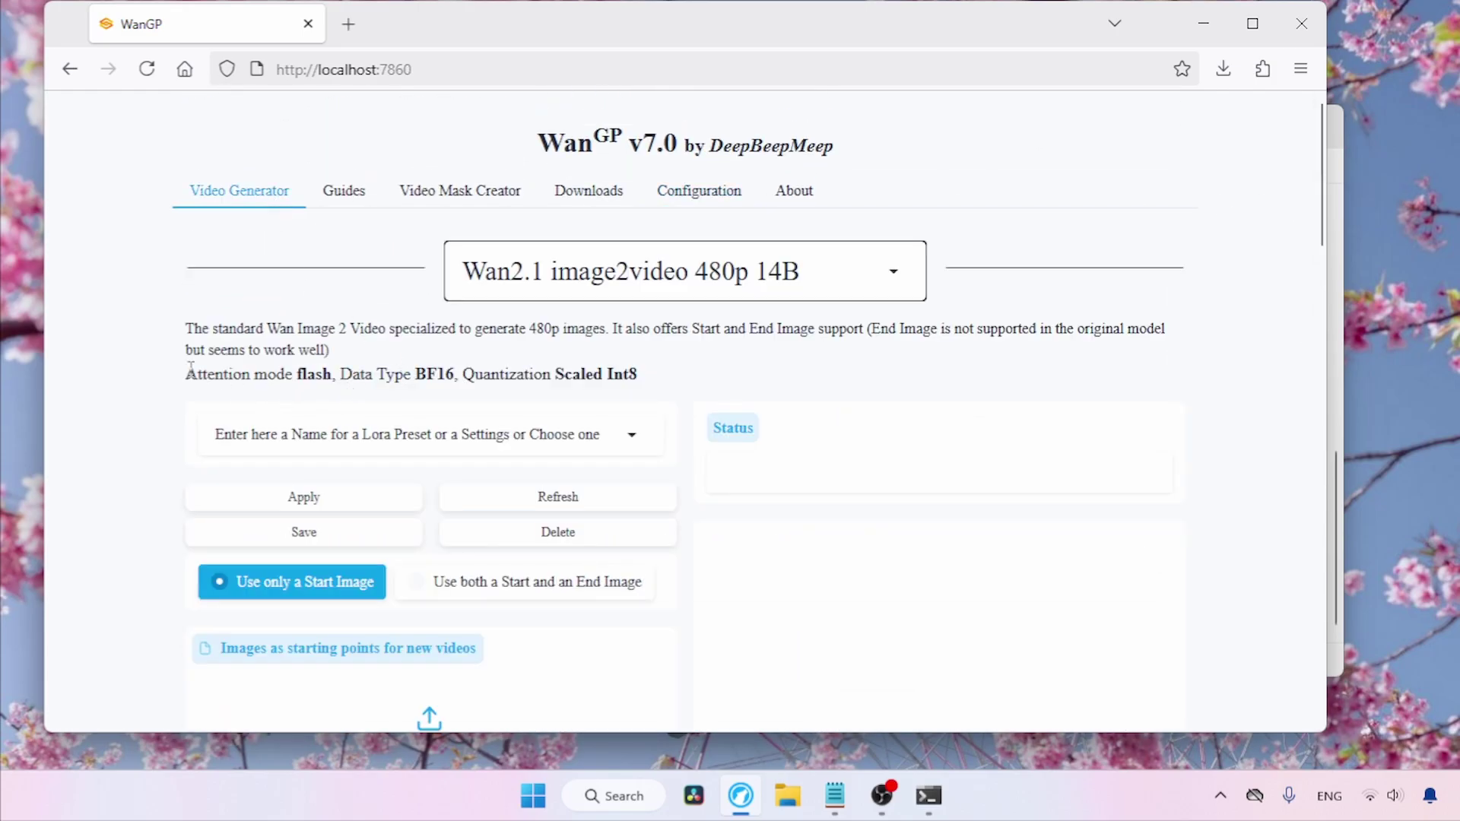
left_click_drag(188, 369, 332, 373)
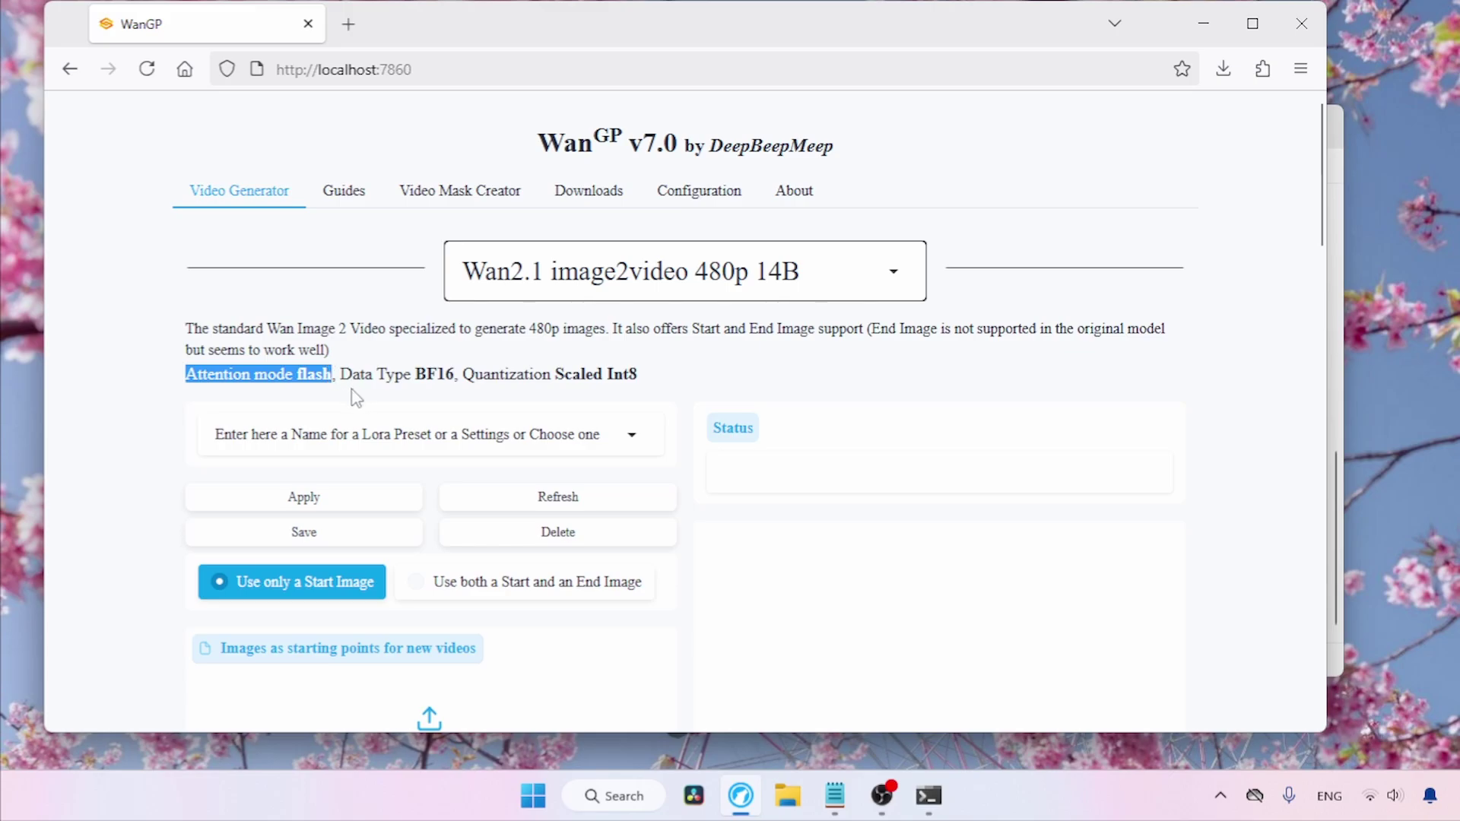
left_click(696, 199)
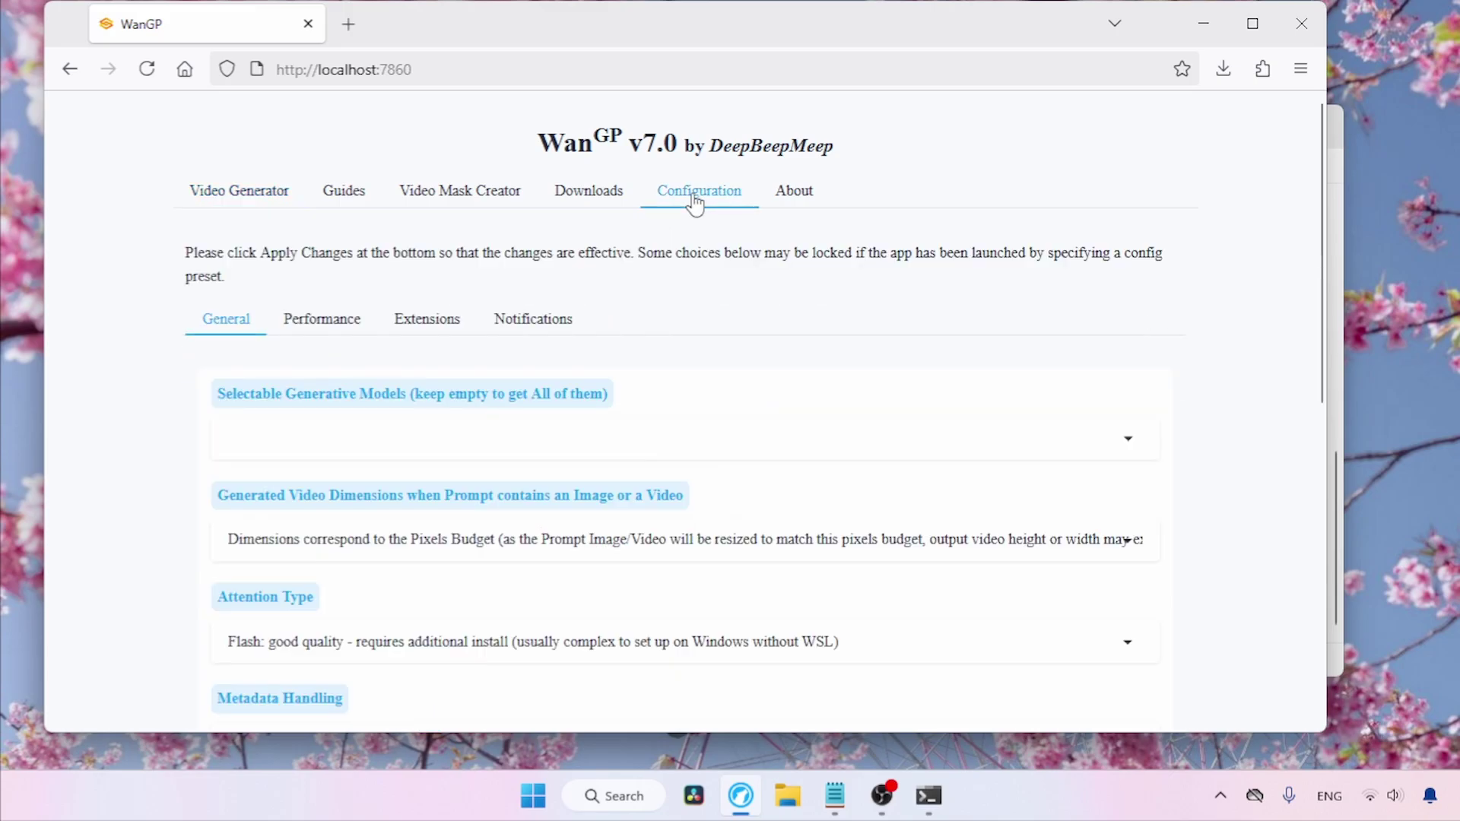
left_click_drag(1316, 285, 1297, 417)
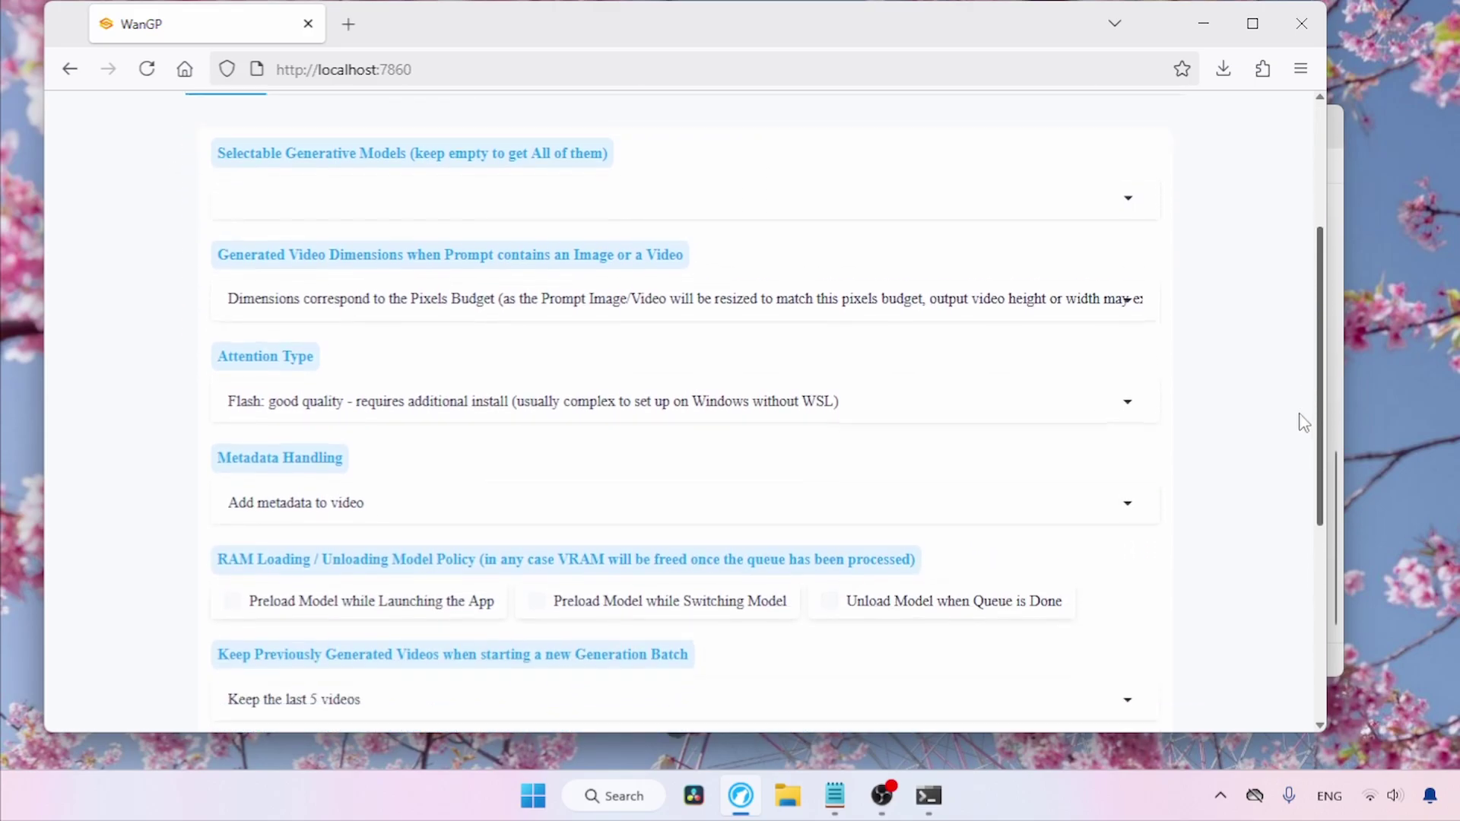
left_click(355, 388)
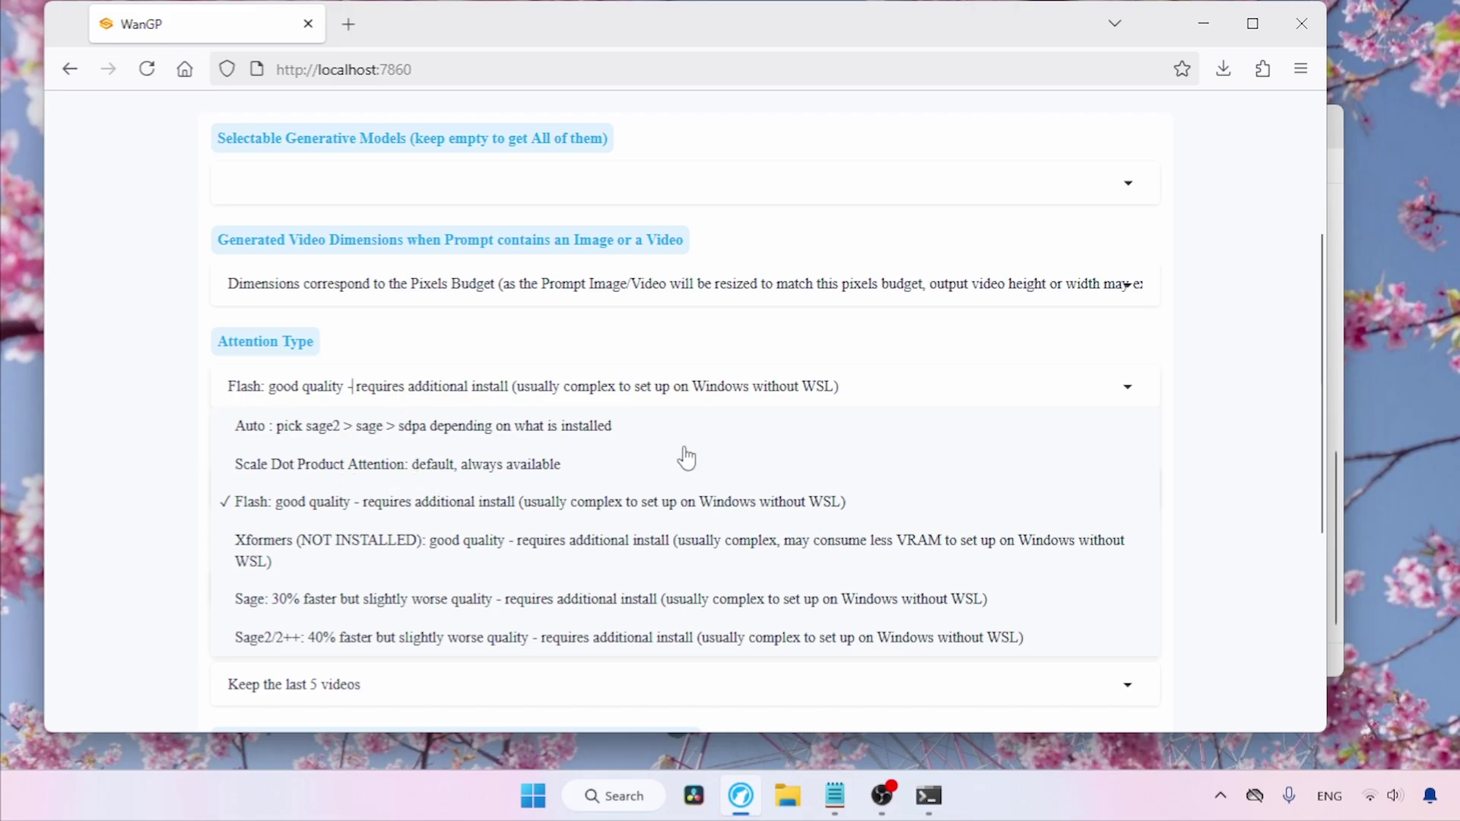
left_click(1297, 313)
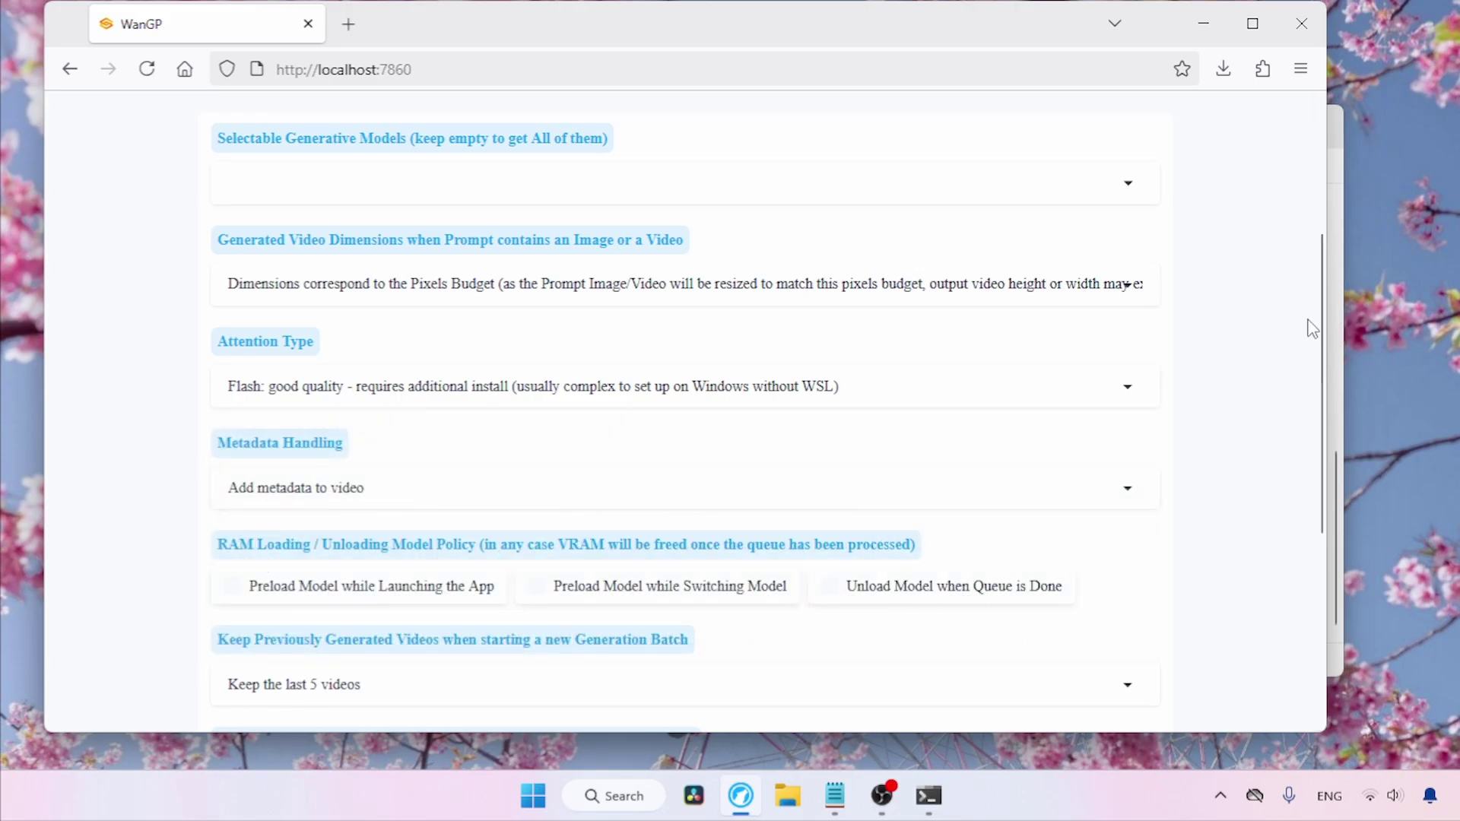
Step: Return to the Video Generator page for Wan2.1 image2video 480p 14B
scroll(1290, 447, "down", 4)
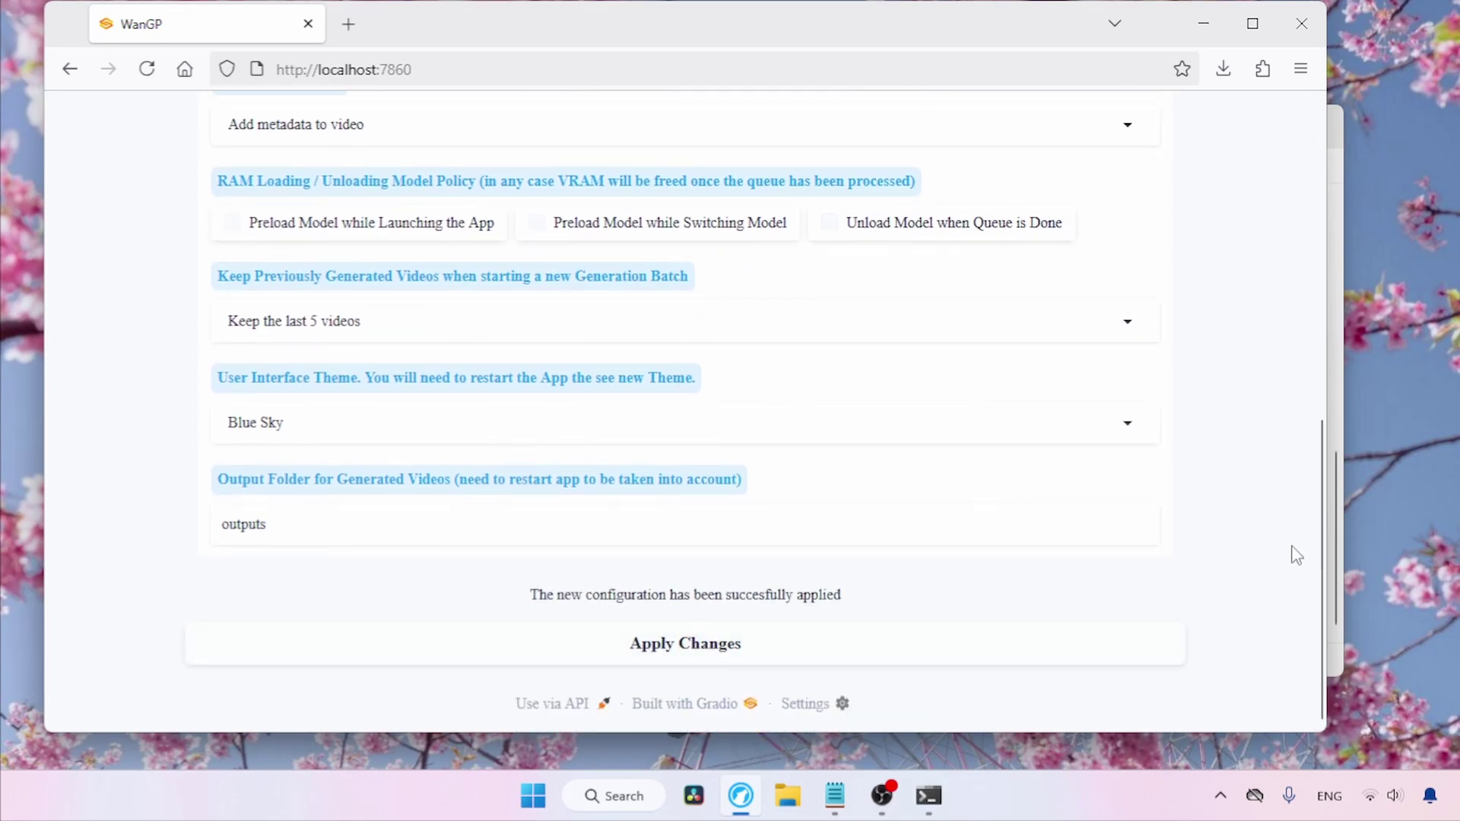
left_click_drag(1320, 528, 1239, 176)
left_click(240, 194)
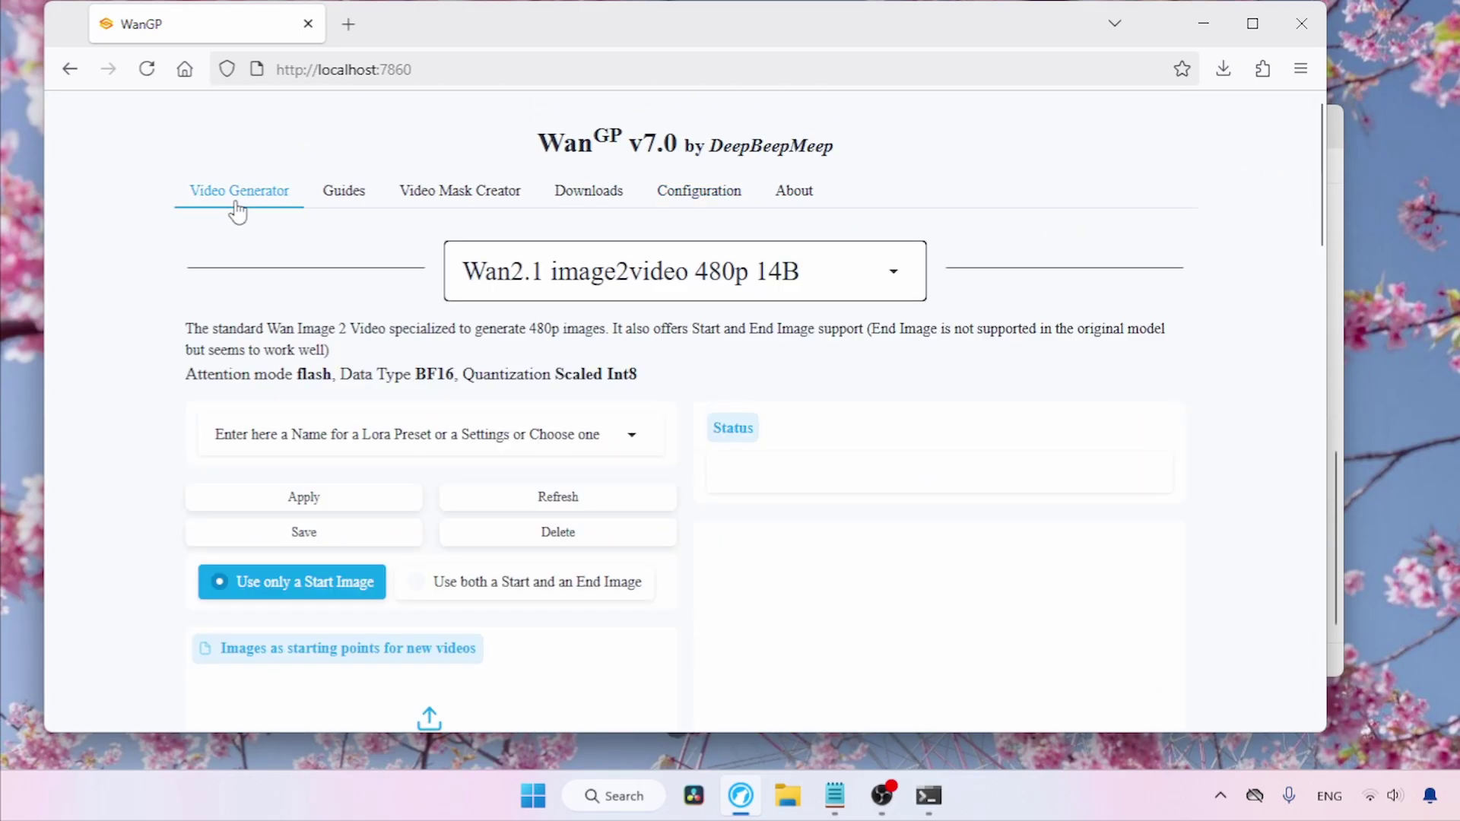